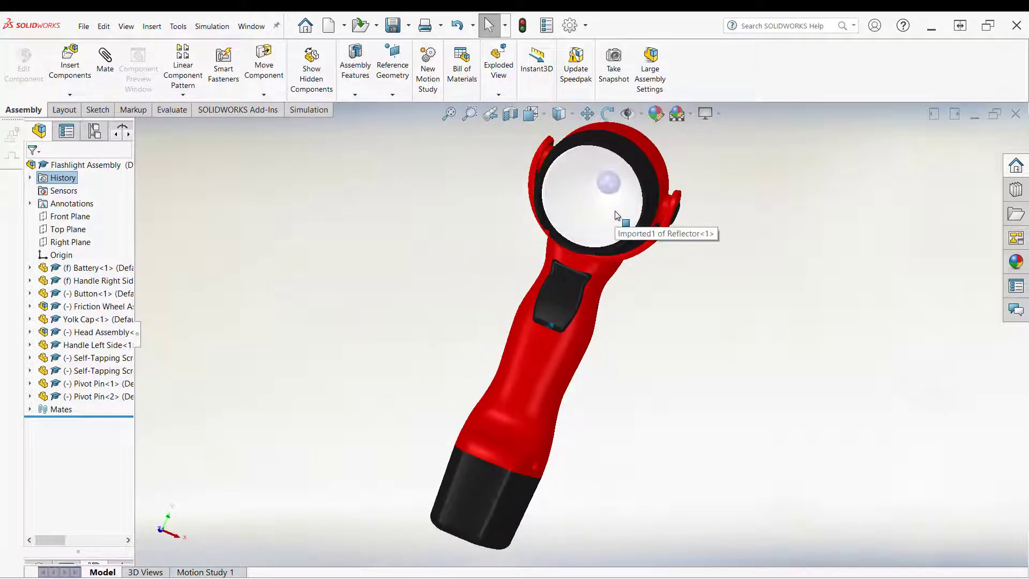
Step: Dissolve the nested subassembly inside the Head Assembly so its parts sit directly under it
middle_click_drag(594, 188, 633, 234)
middle_click_drag(454, 236, 474, 329)
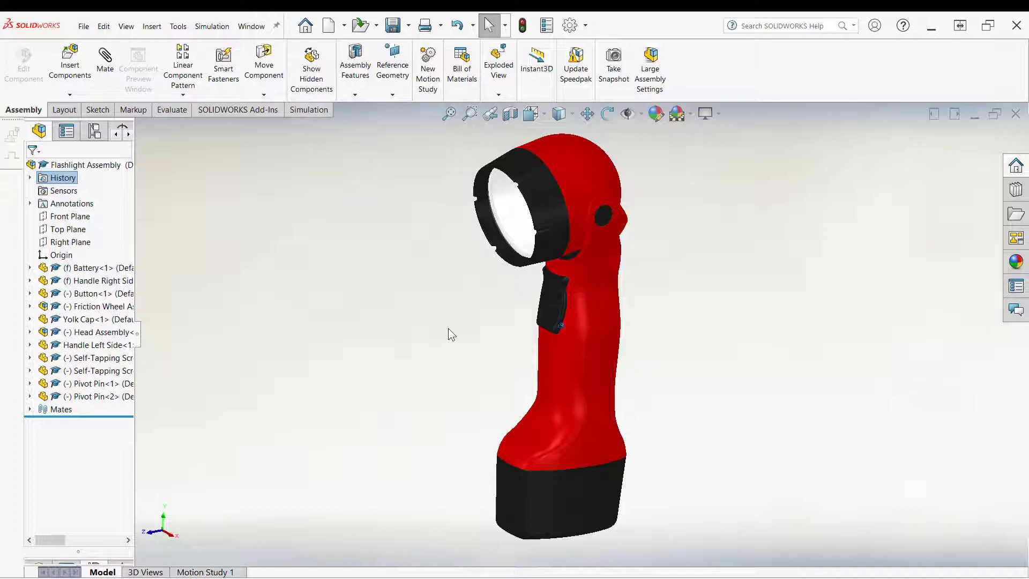
left_click(30, 332)
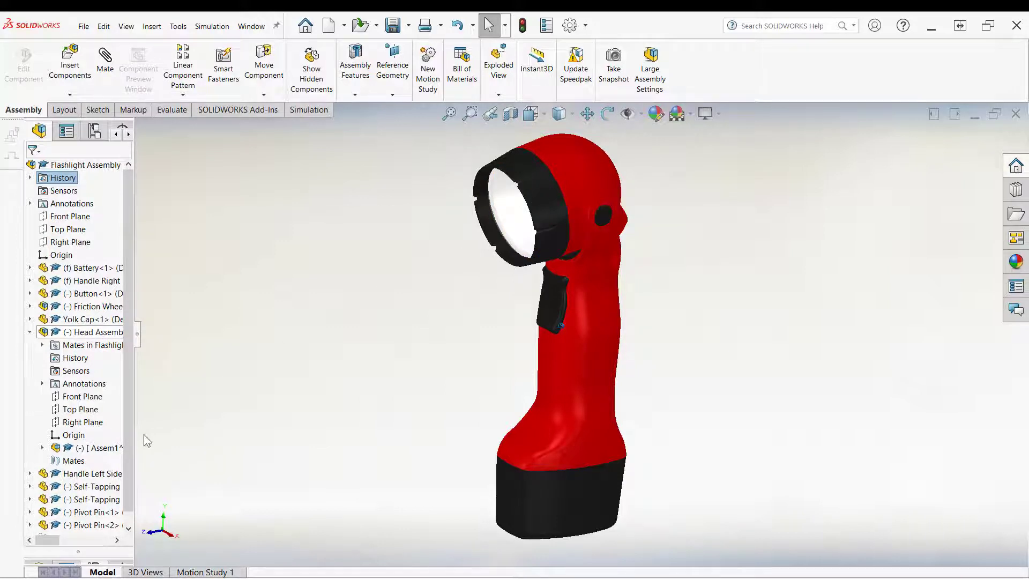
left_click_drag(135, 438, 245, 440)
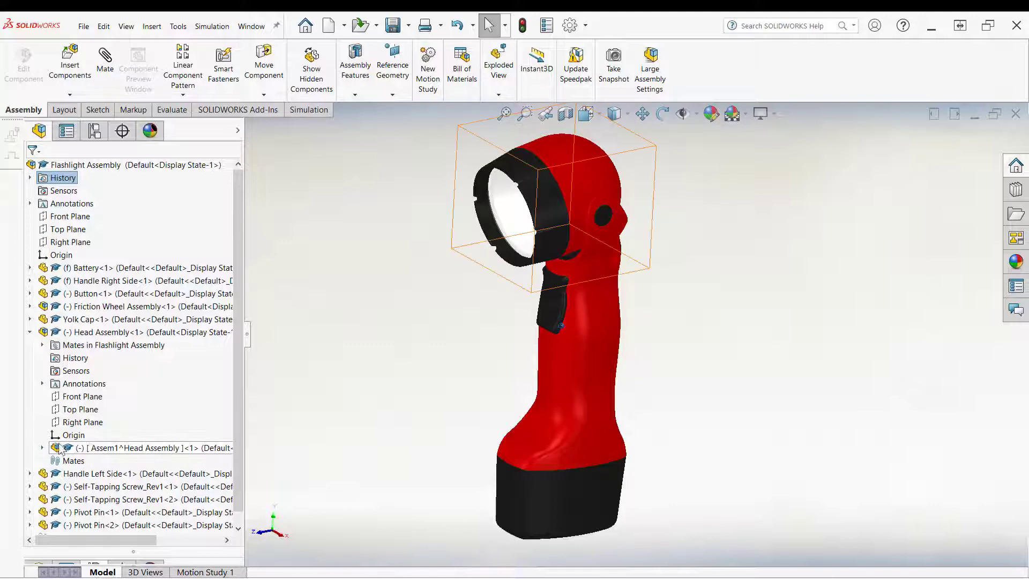
left_click(42, 448)
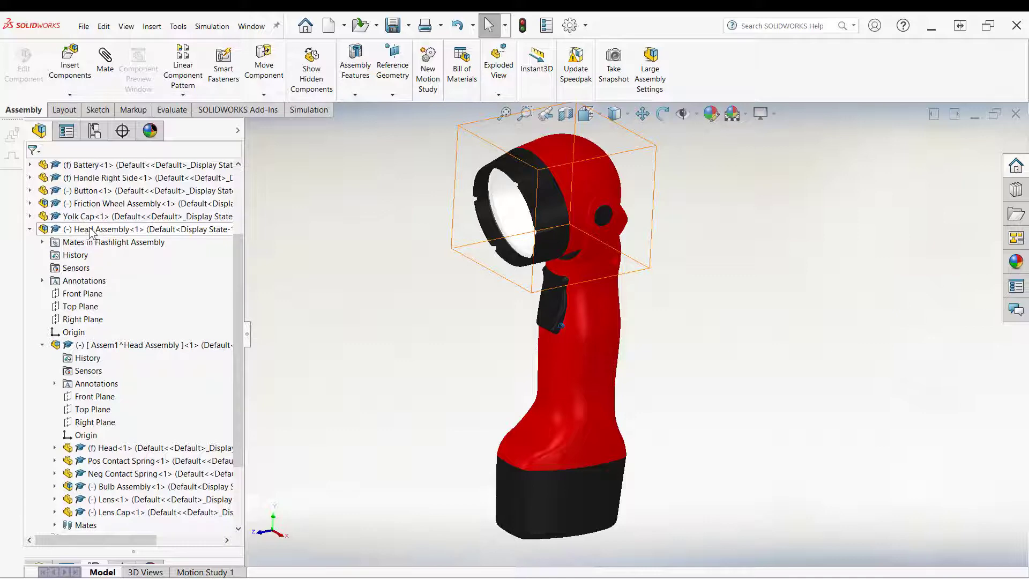
right_click(121, 347)
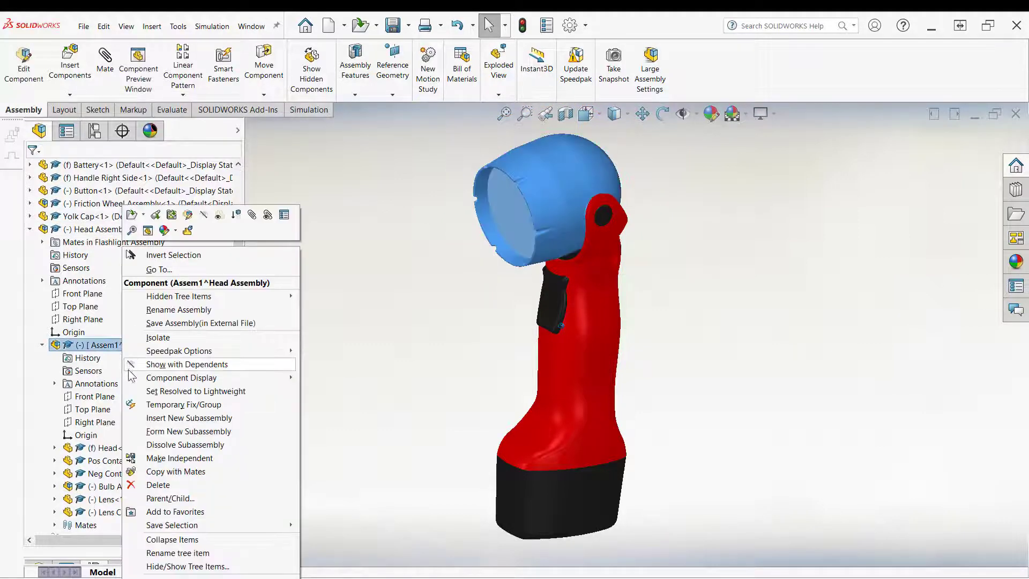
left_click(156, 446)
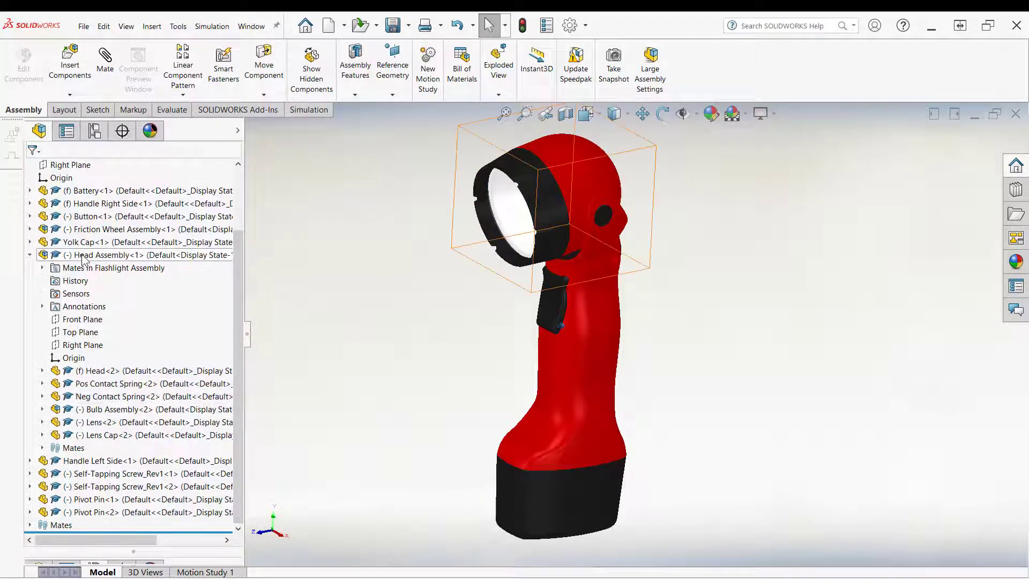
Step: Add a new assembly configuration named Exploded Assembly
left_click(30, 256)
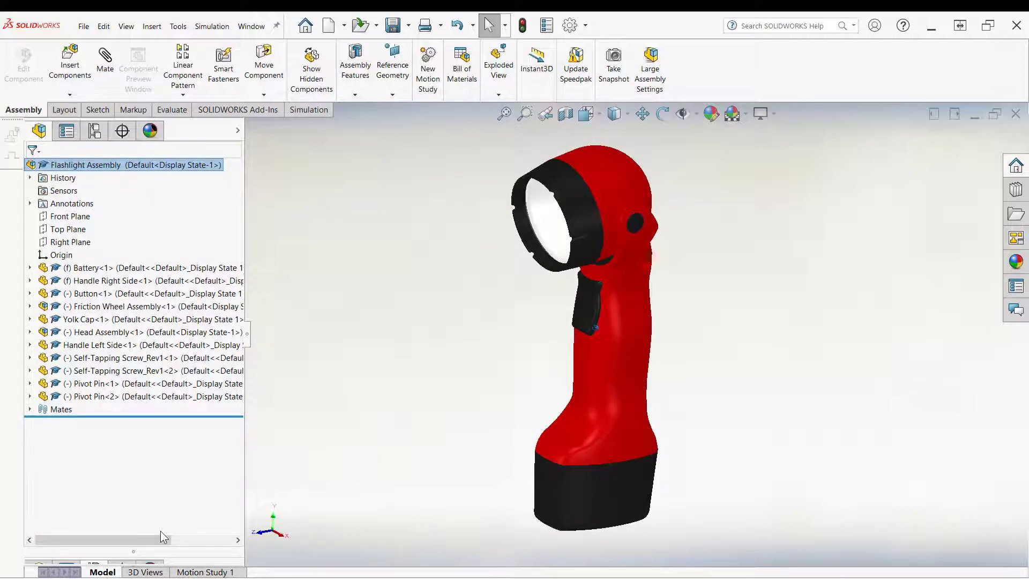
left_click_drag(164, 552, 181, 454)
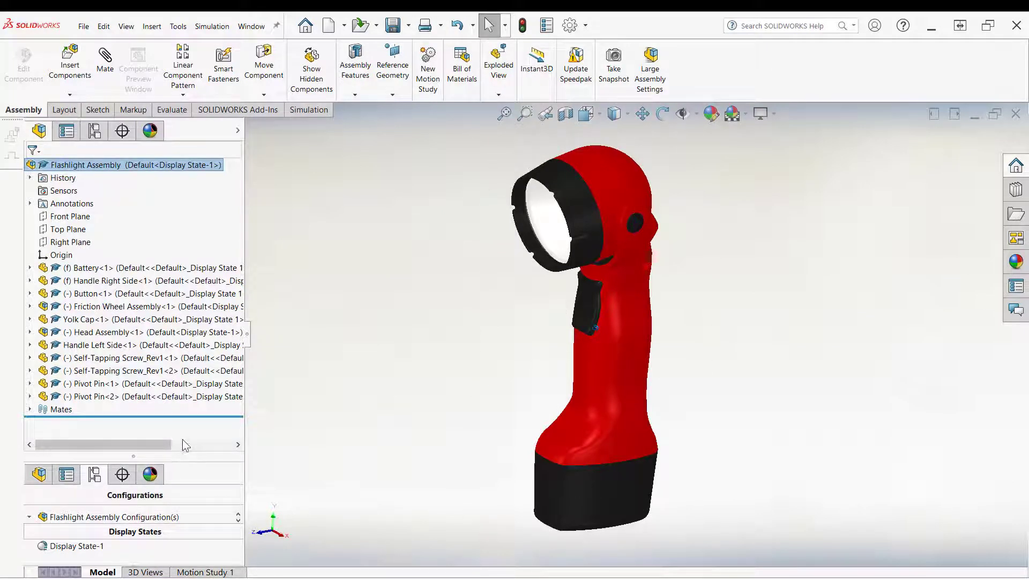
left_click_drag(186, 454, 186, 379)
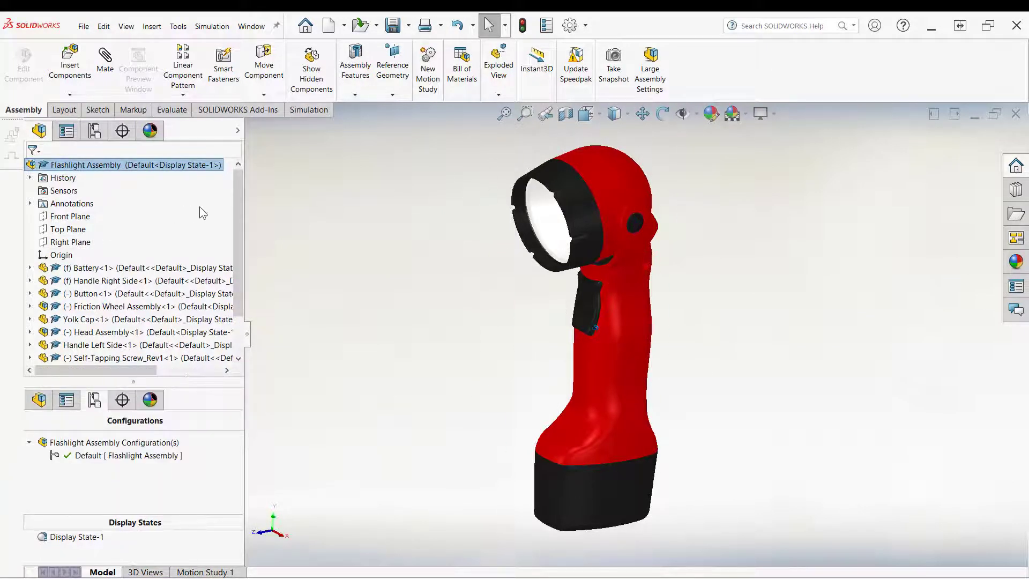
left_click_drag(243, 230, 244, 276)
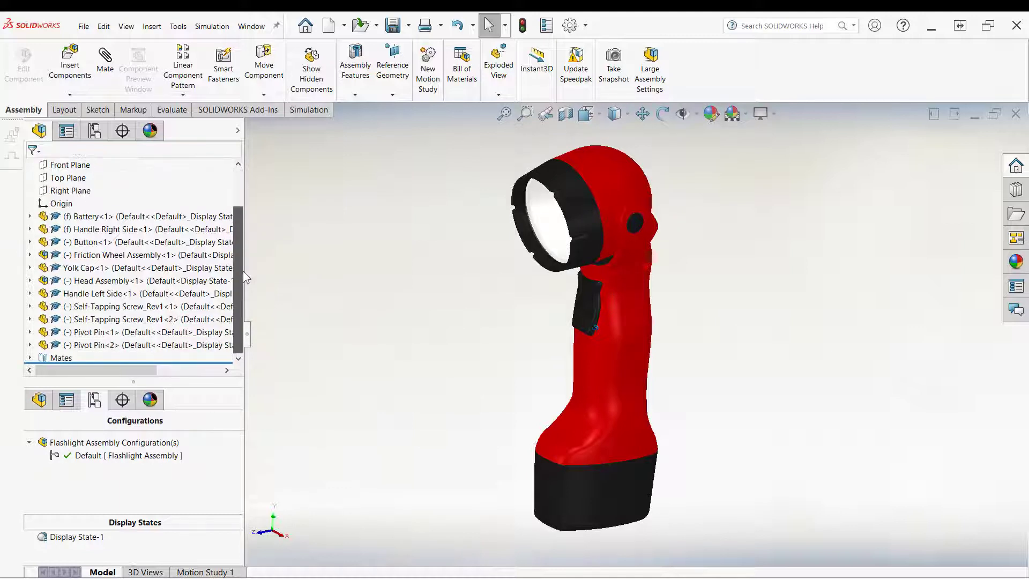
right_click(80, 448)
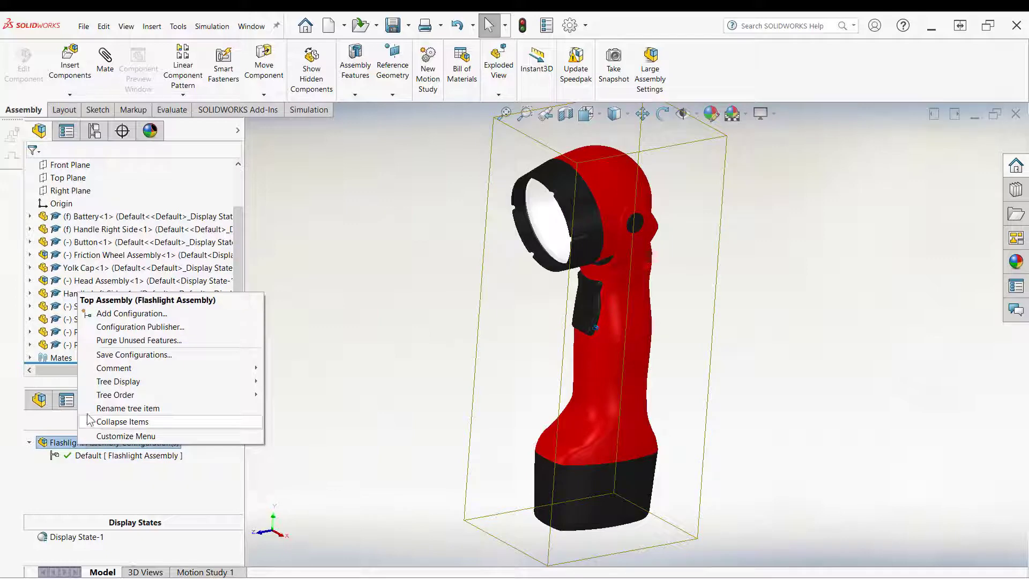
left_click(142, 314)
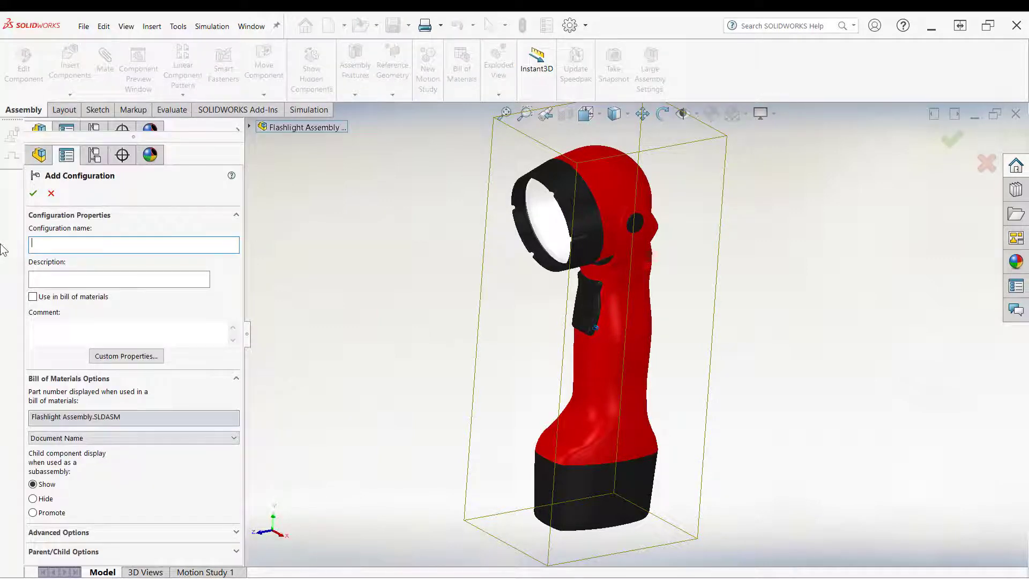
type("Exploded Asse")
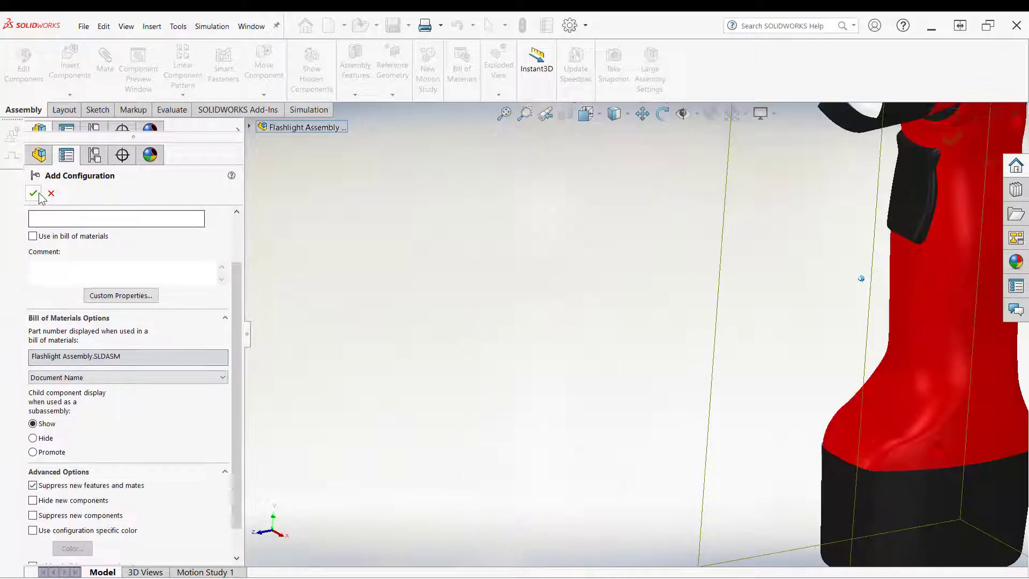
left_click(35, 193)
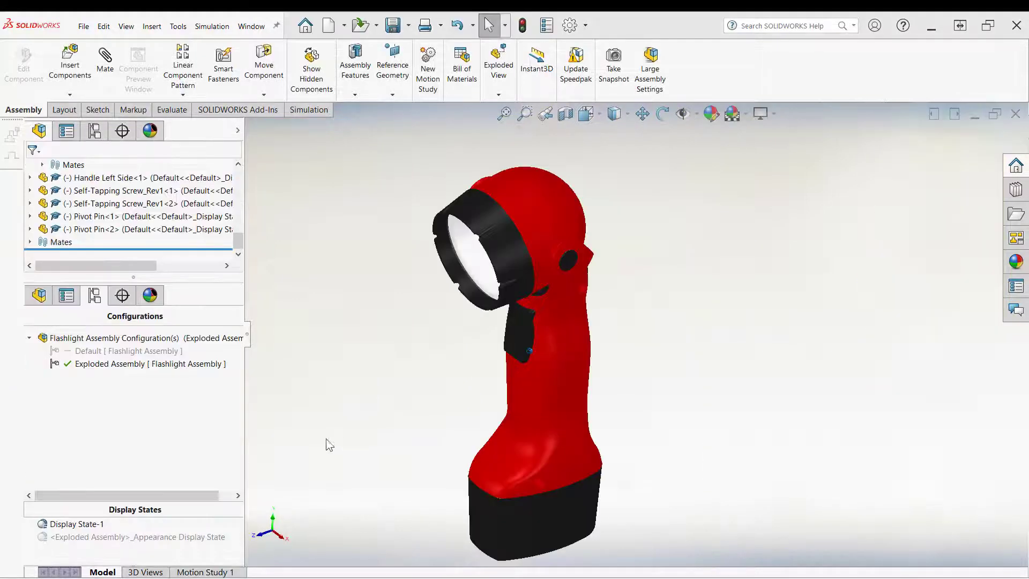
Step: Start a new exploded view for the Exploded Assembly configuration and select the Head Assembly to move
right_click(111, 367)
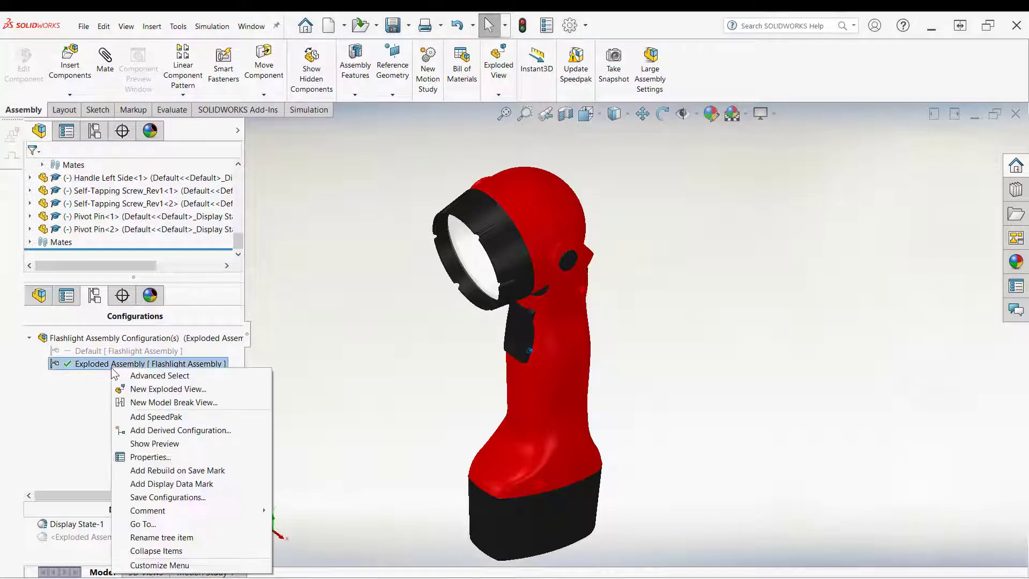
left_click(135, 393)
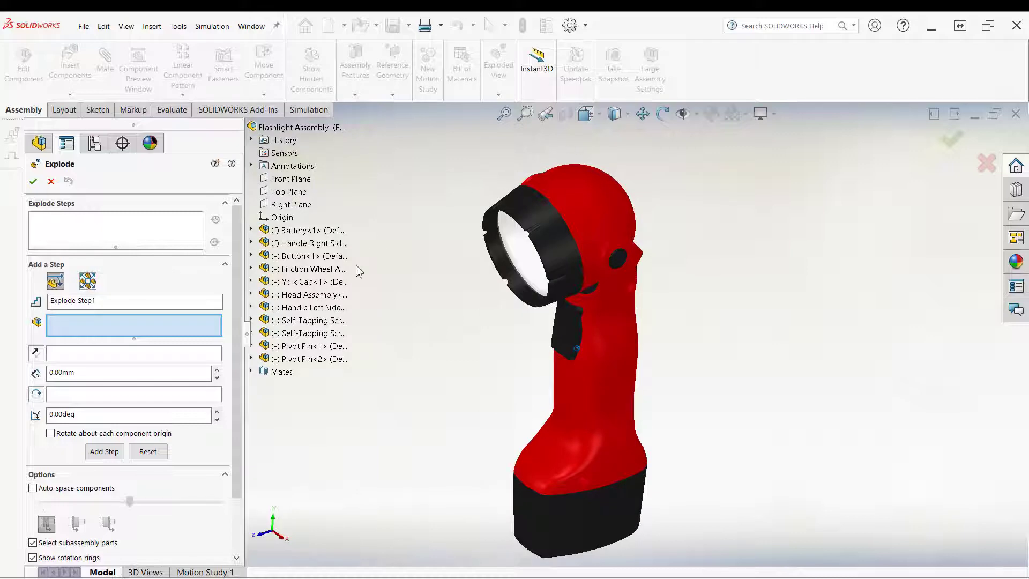
left_click(290, 298)
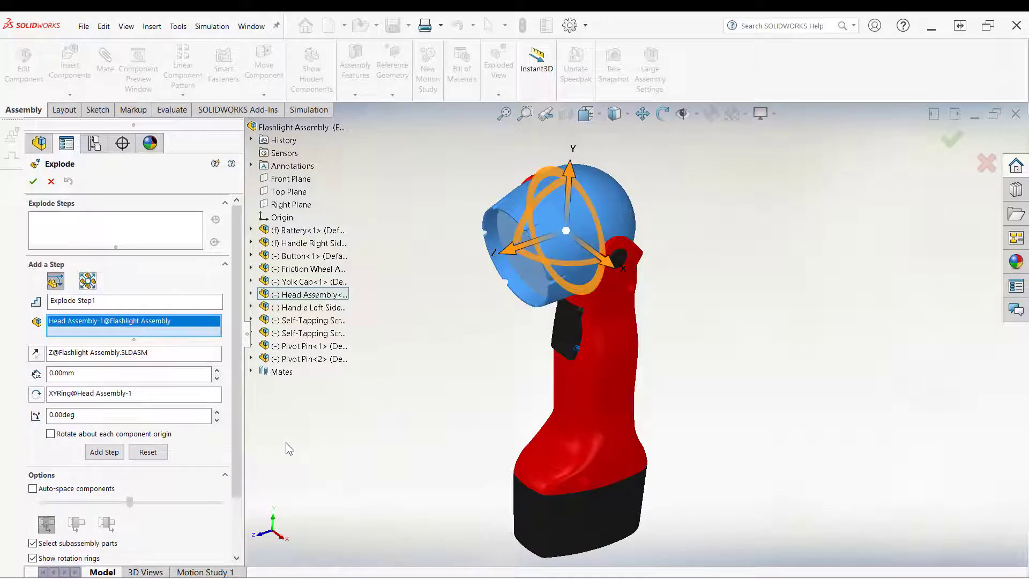
Step: Reposition the Head Assembly's triad onto the outer face of the pivot pin
key("space")
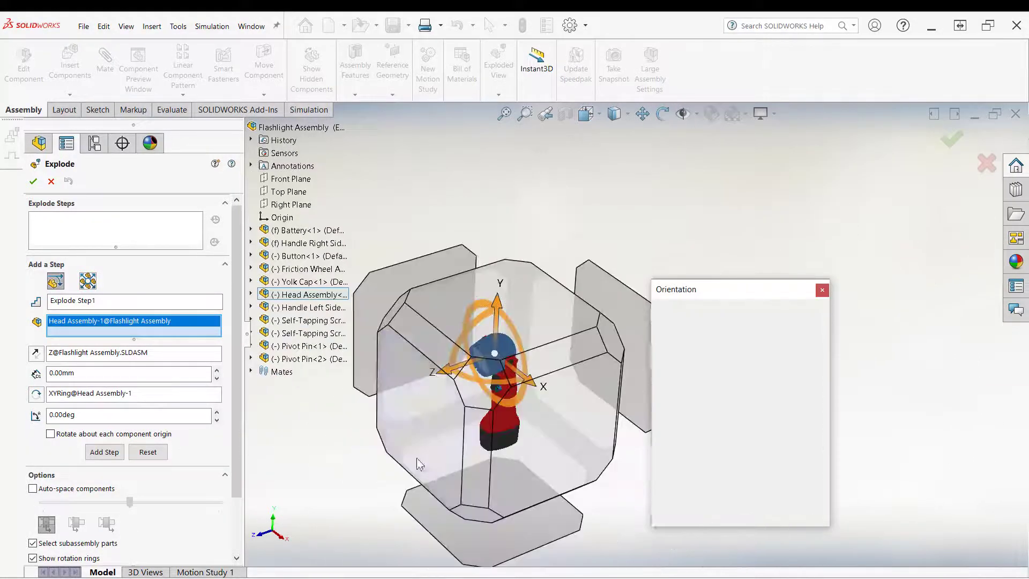
left_click(553, 474)
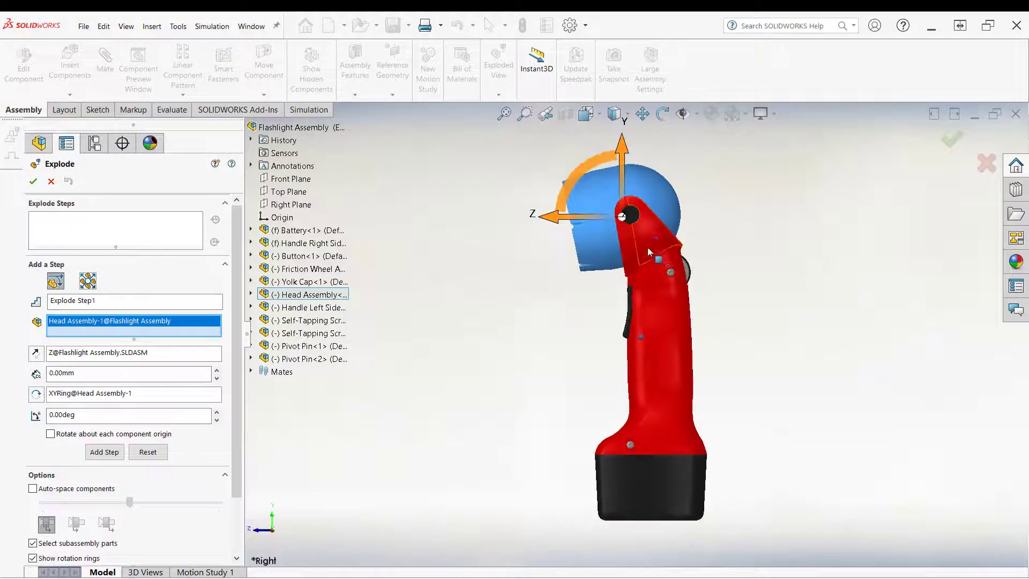
scroll(592, 270, "up", 3)
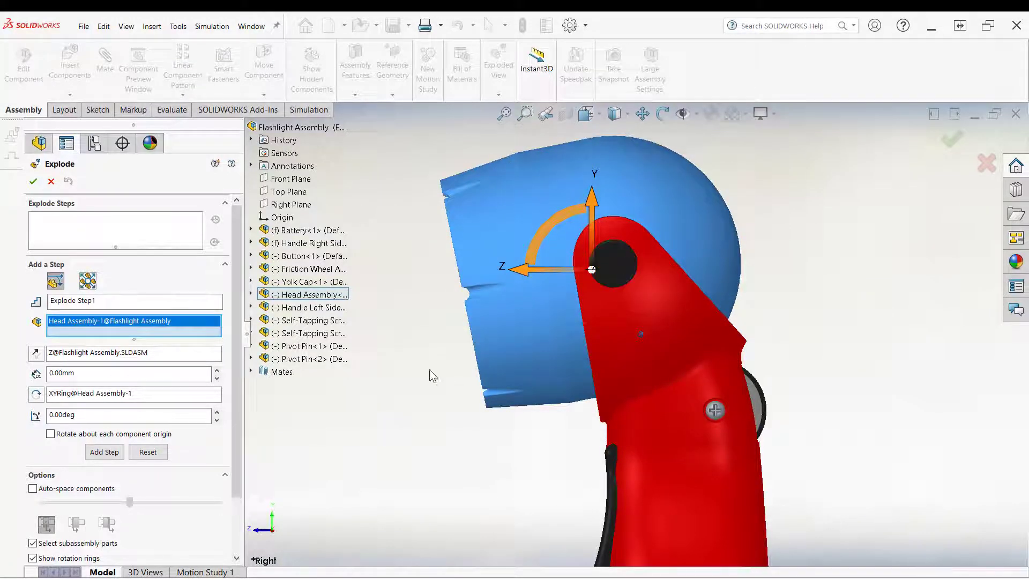
middle_click_drag(399, 376, 403, 312)
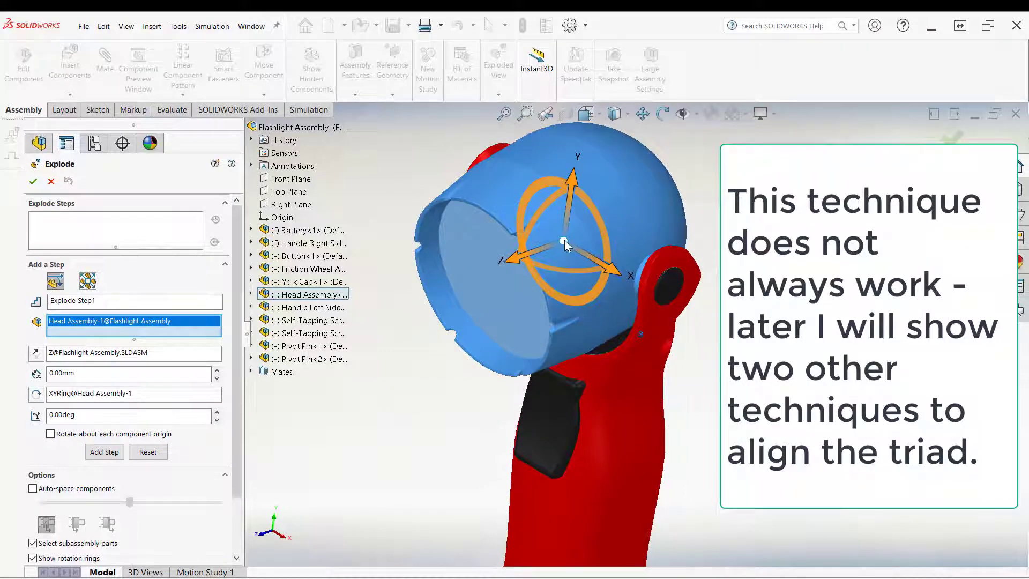
left_click_drag(564, 240, 662, 301)
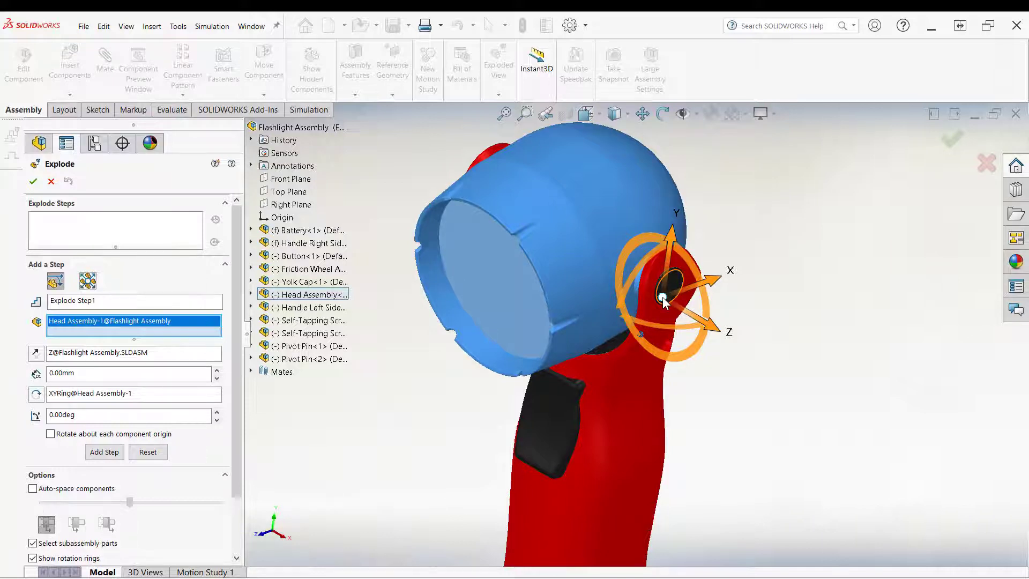
left_click(662, 300)
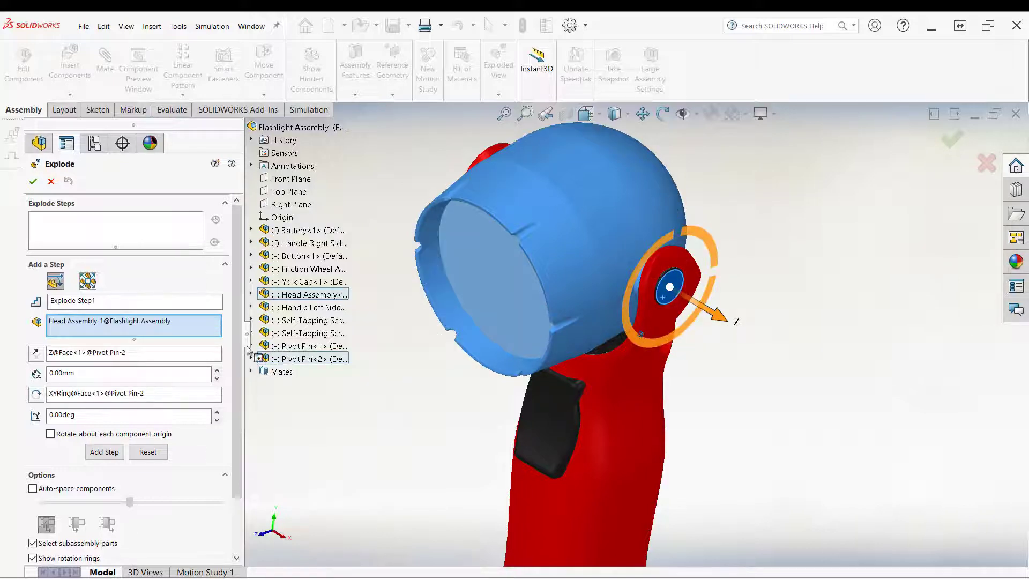
Step: Add an explode step rotating the Head Assembly 60 degrees about the pivot pin, then close the explode
scroll(224, 432, "down", 3)
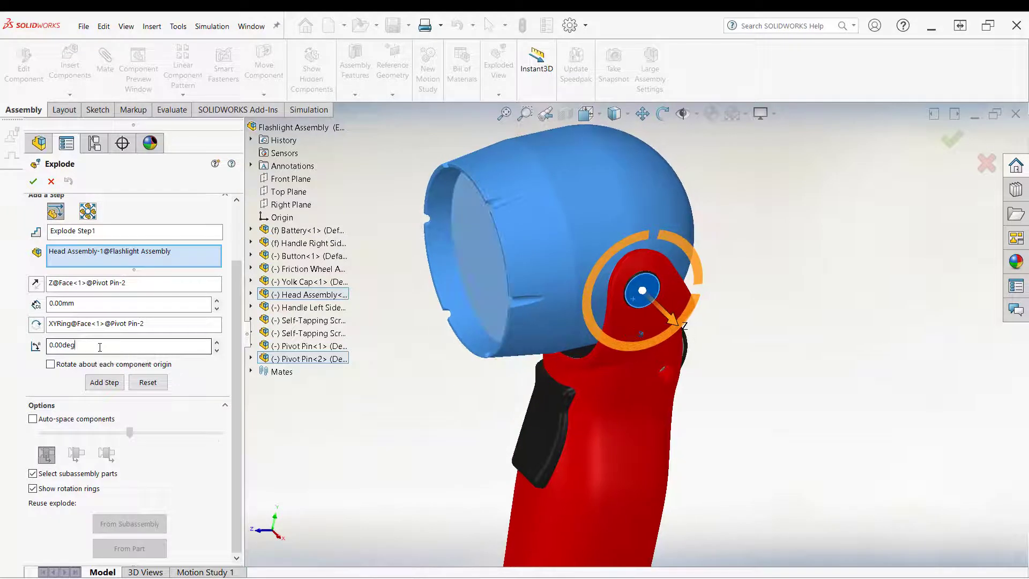
left_click_drag(98, 346, 1, 339)
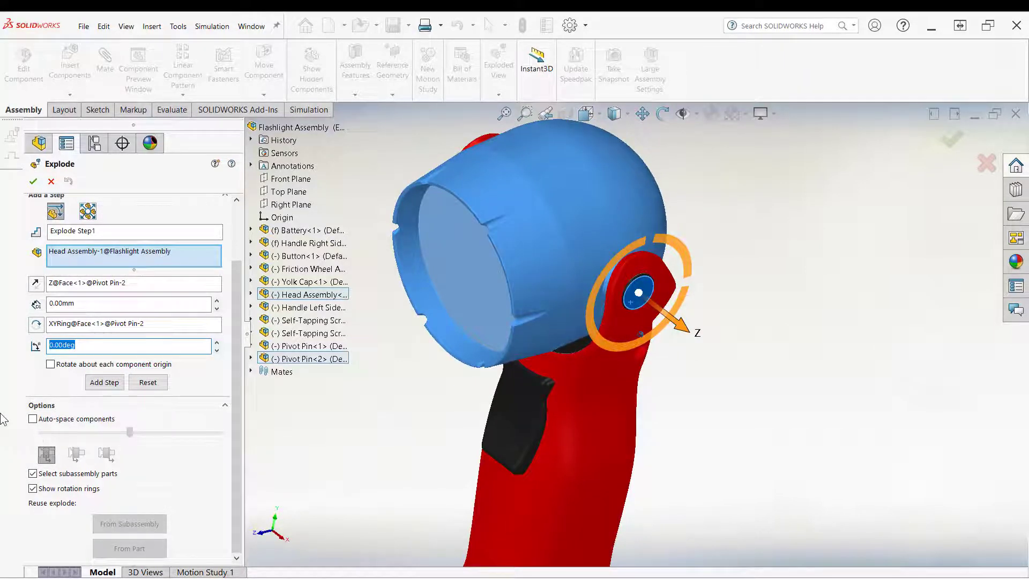
type("60")
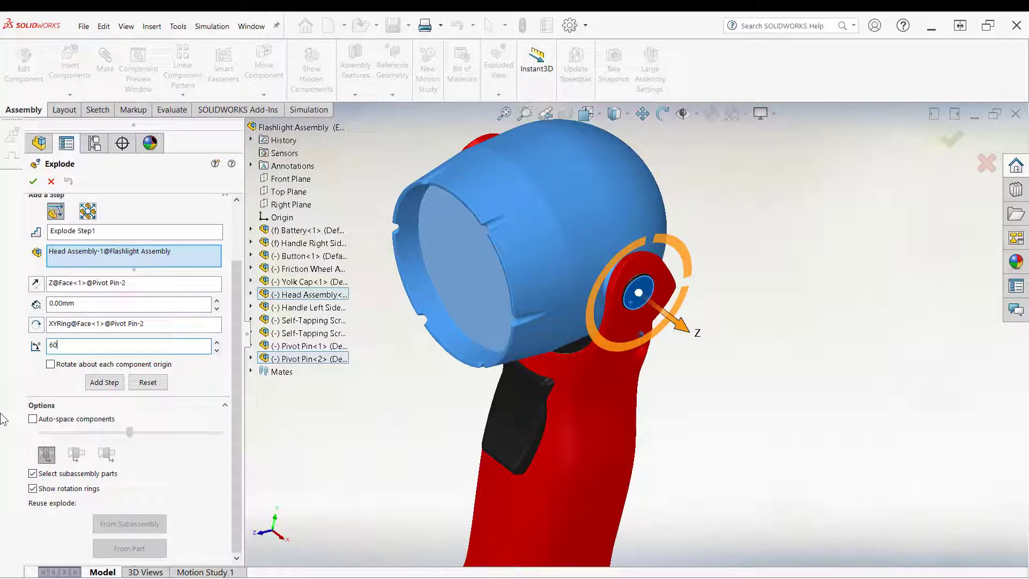
left_click(105, 381)
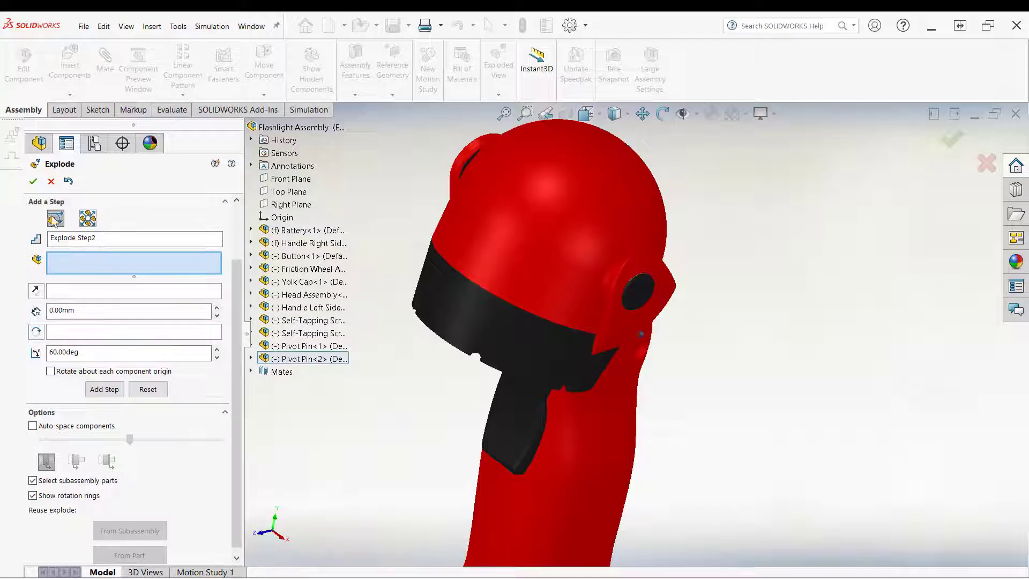
left_click(57, 237)
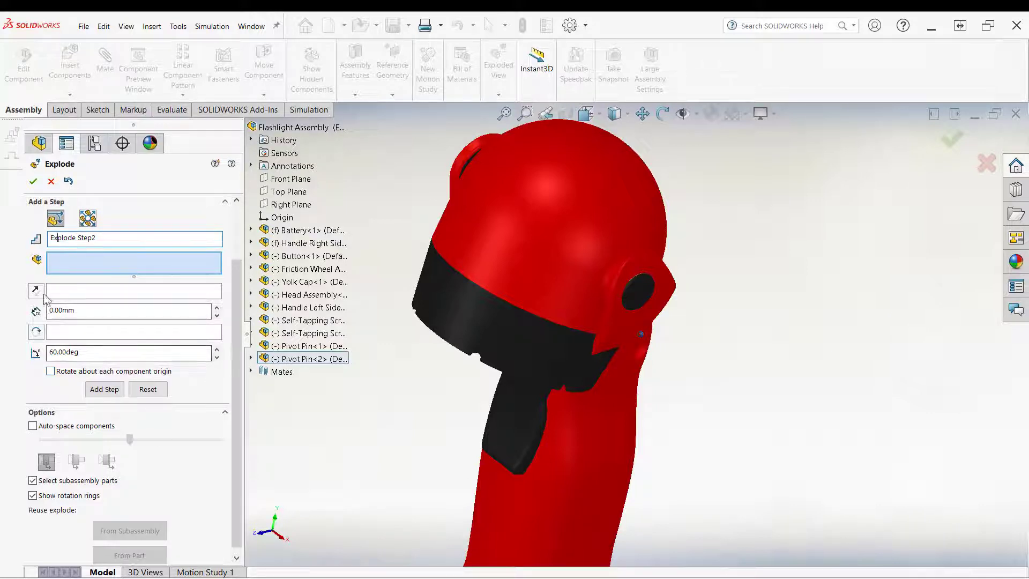
left_click(32, 182)
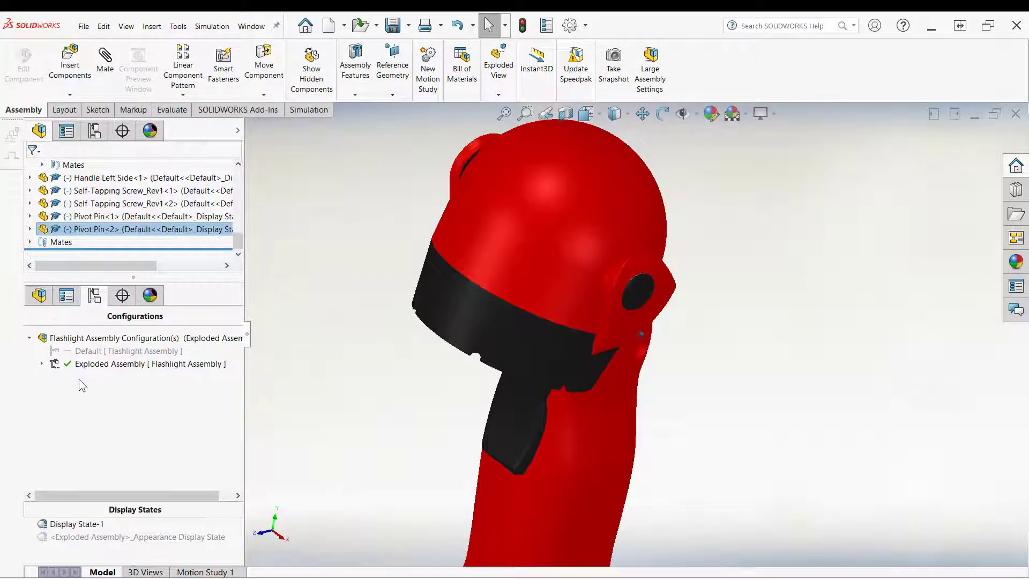
Step: Open Exploded View1 under the Exploded Assembly configuration for editing
left_click(41, 364)
left_click(54, 376)
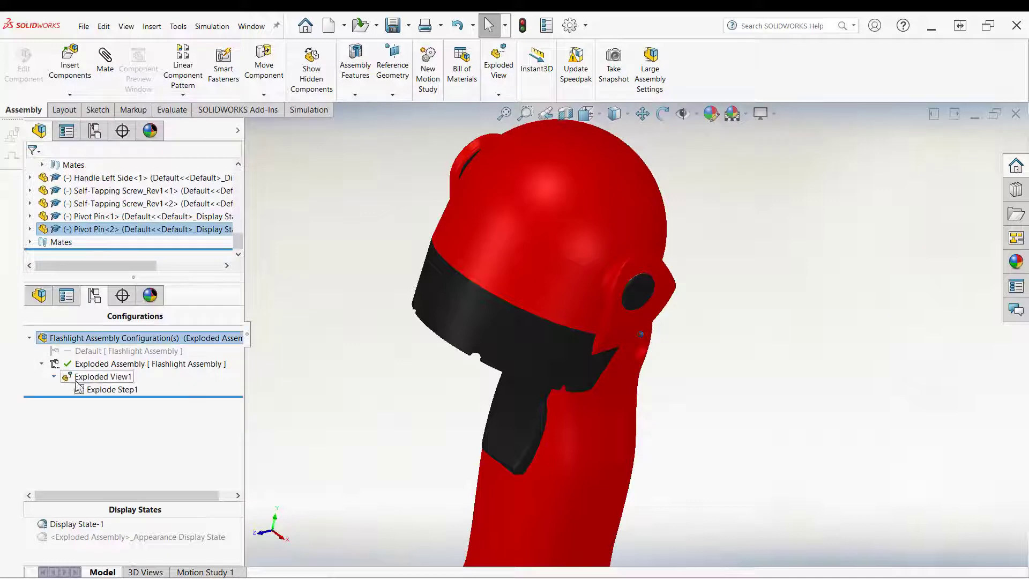
right_click(104, 391)
left_click(105, 378)
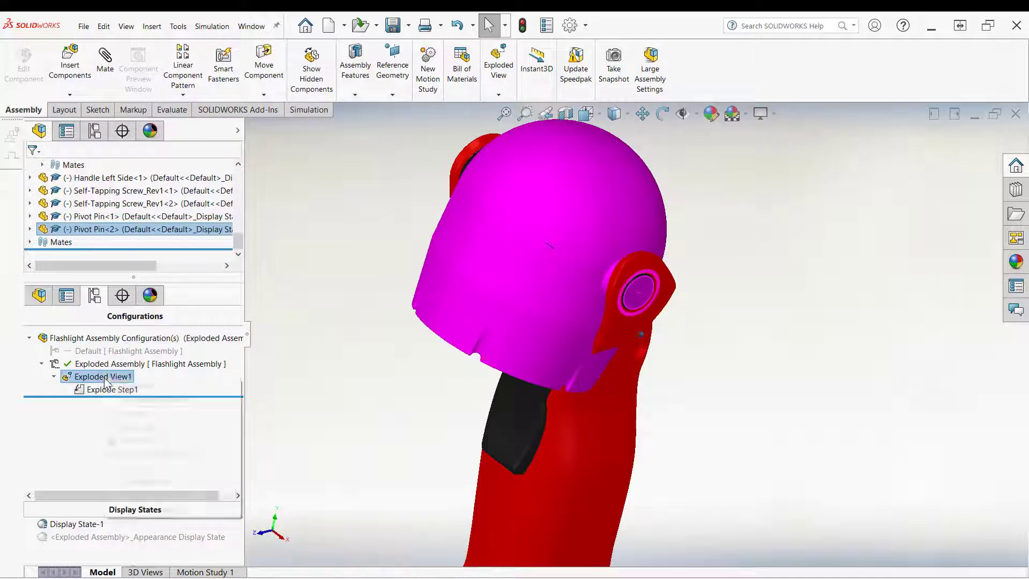
right_click(105, 379)
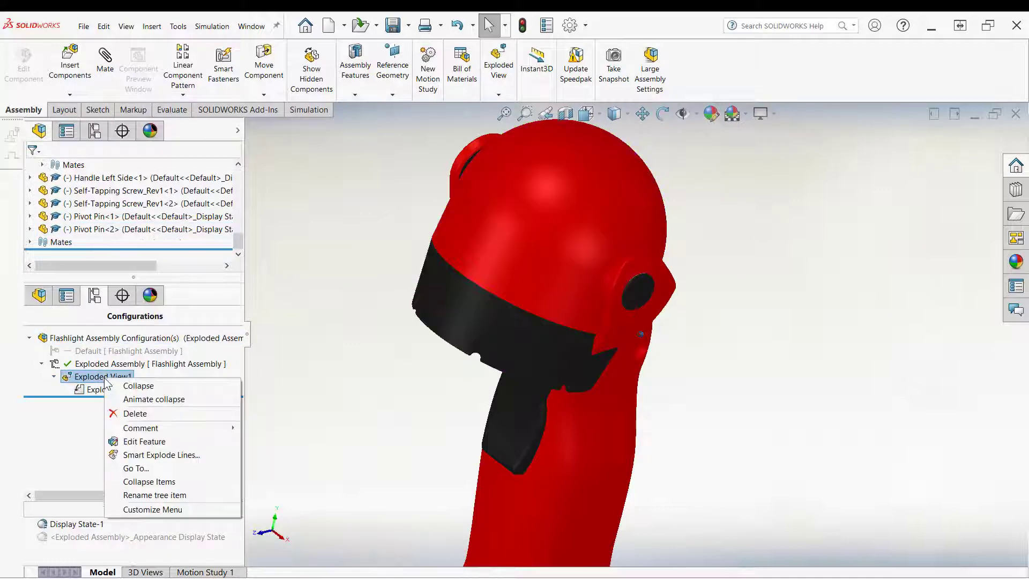
left_click(138, 442)
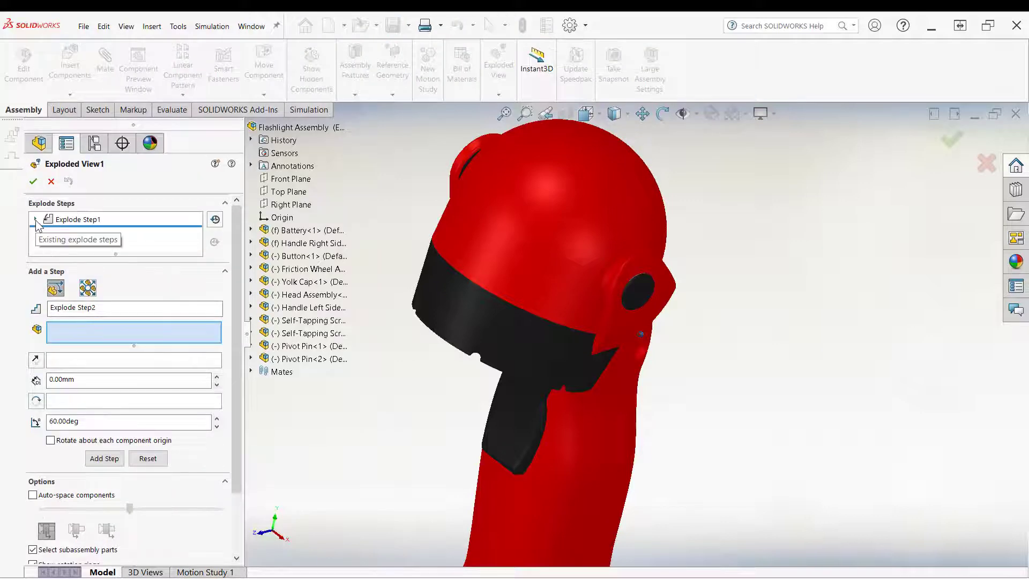
Step: Select Explode Step1 and reverse its rotation direction about the pivot pin
left_click(36, 220)
left_click(82, 234)
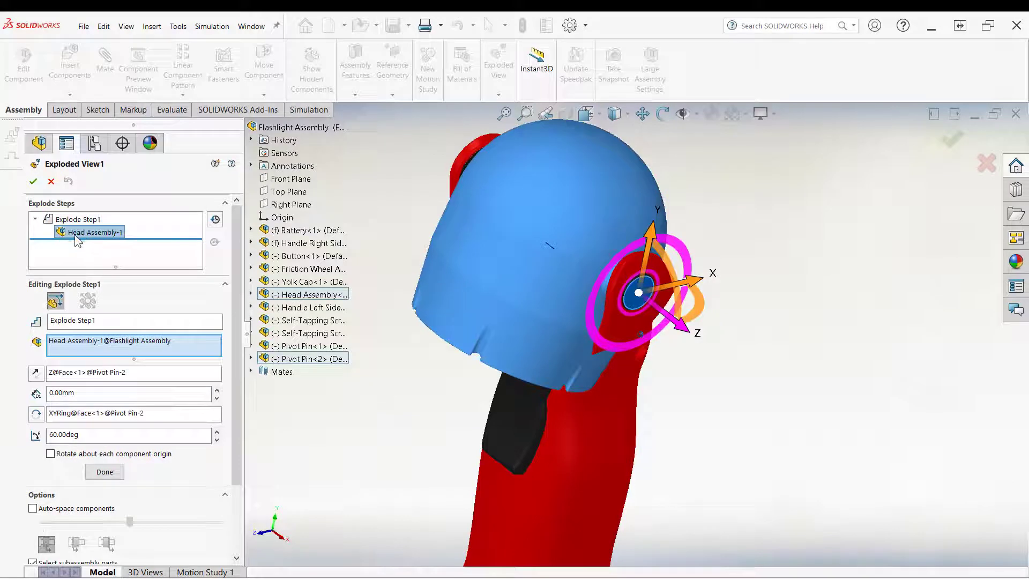
left_click(75, 222)
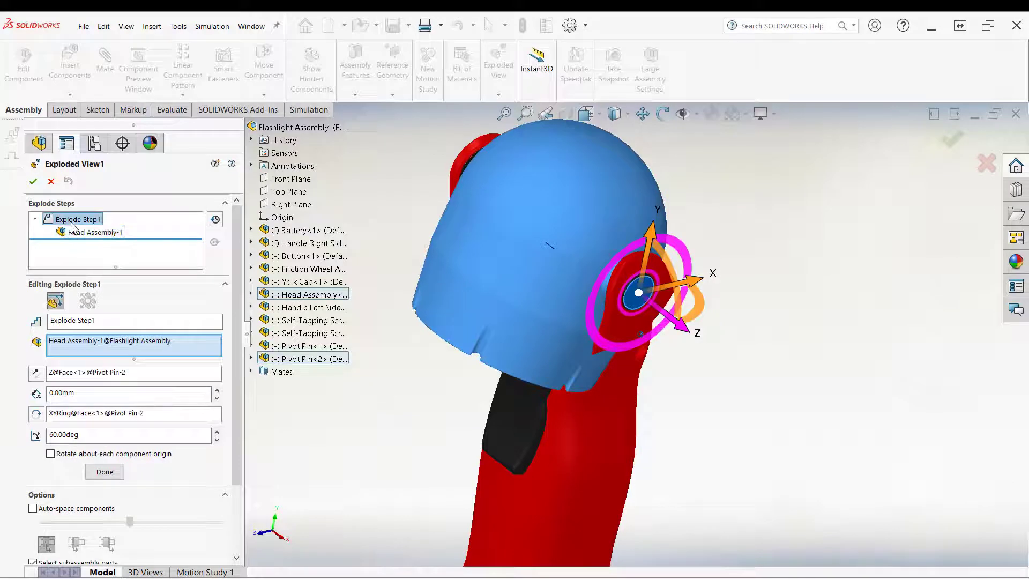
left_click(42, 414)
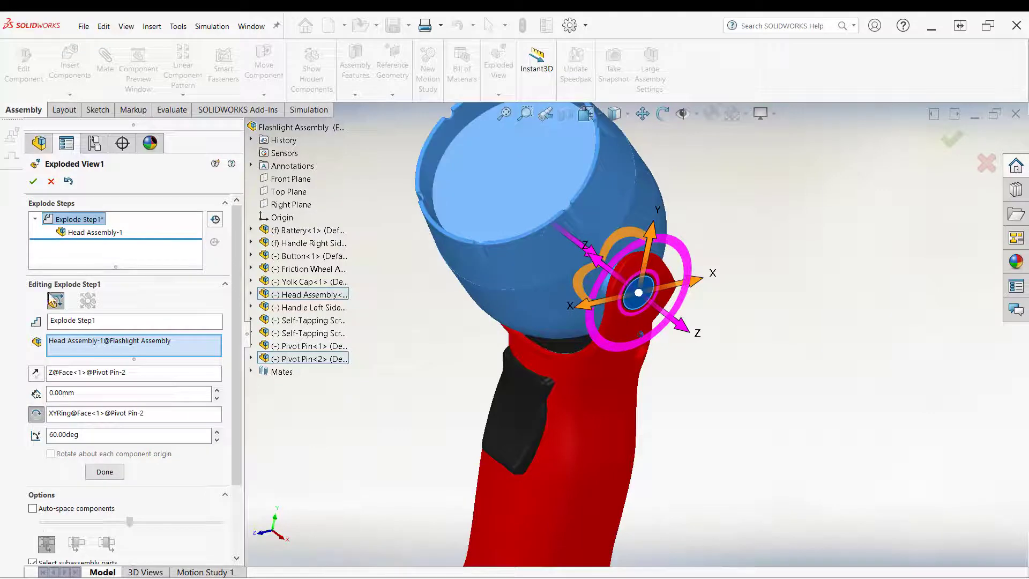
Step: Confirm the edited exploded view and collapse Exploded View1
left_click(33, 181)
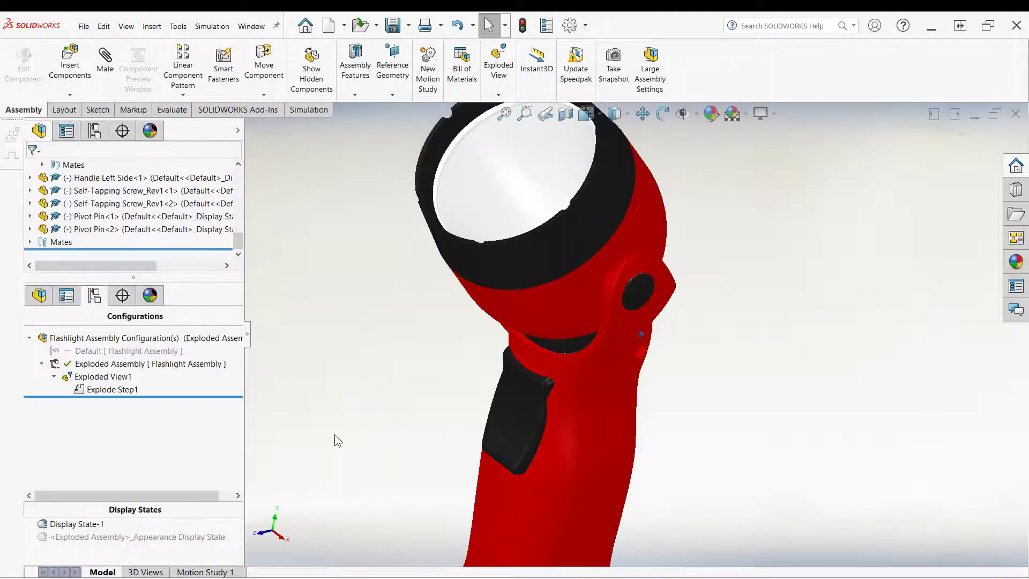
right_click(114, 390)
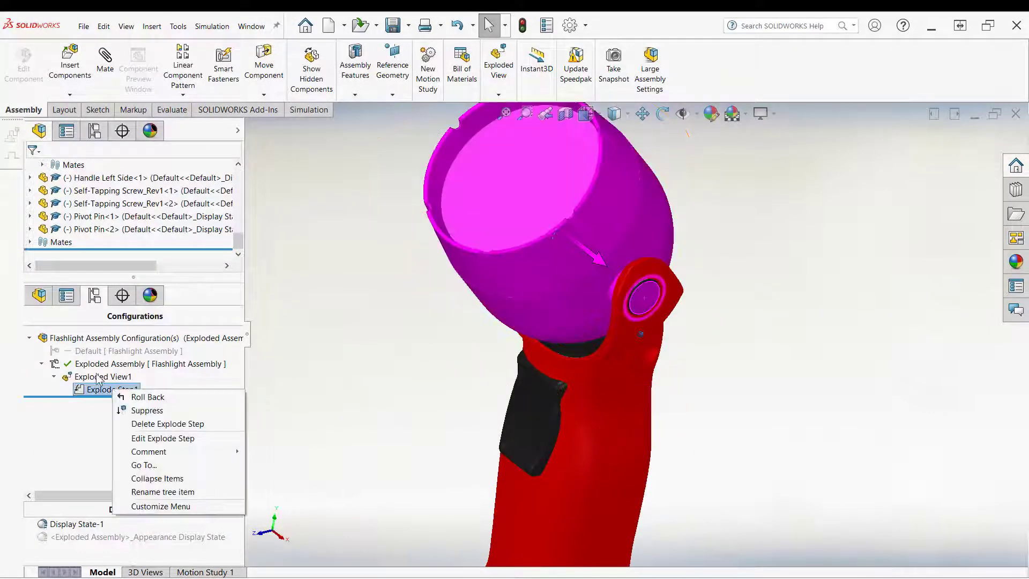
right_click(98, 378)
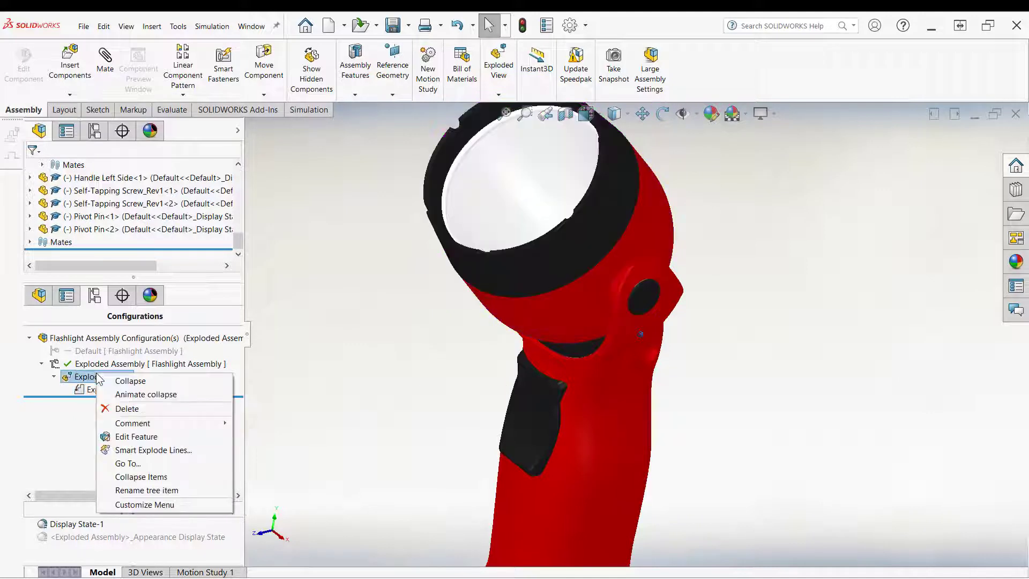
left_click(139, 382)
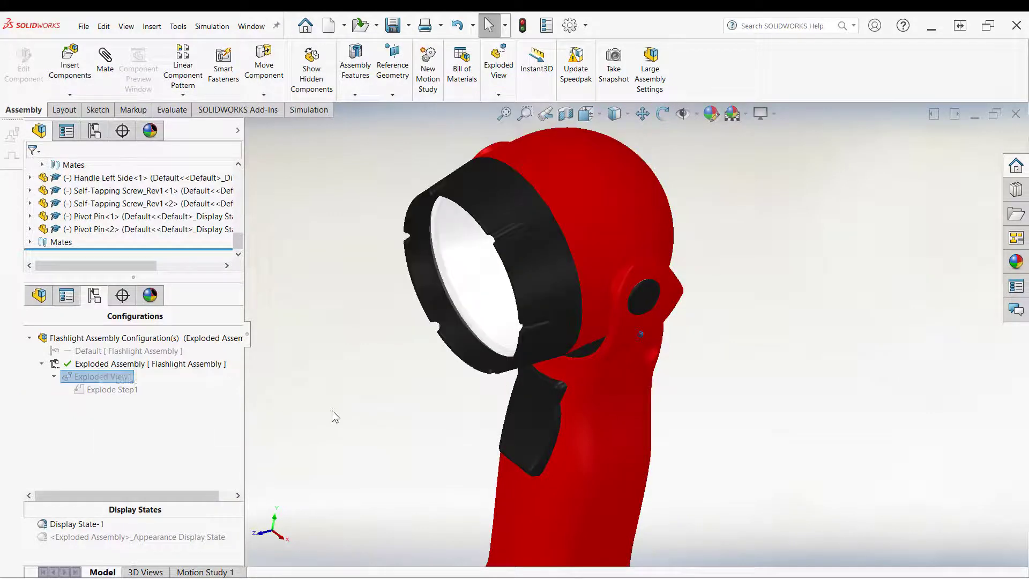
Step: Animate the explode of Exploded View1 and close the animation controller
right_click(100, 377)
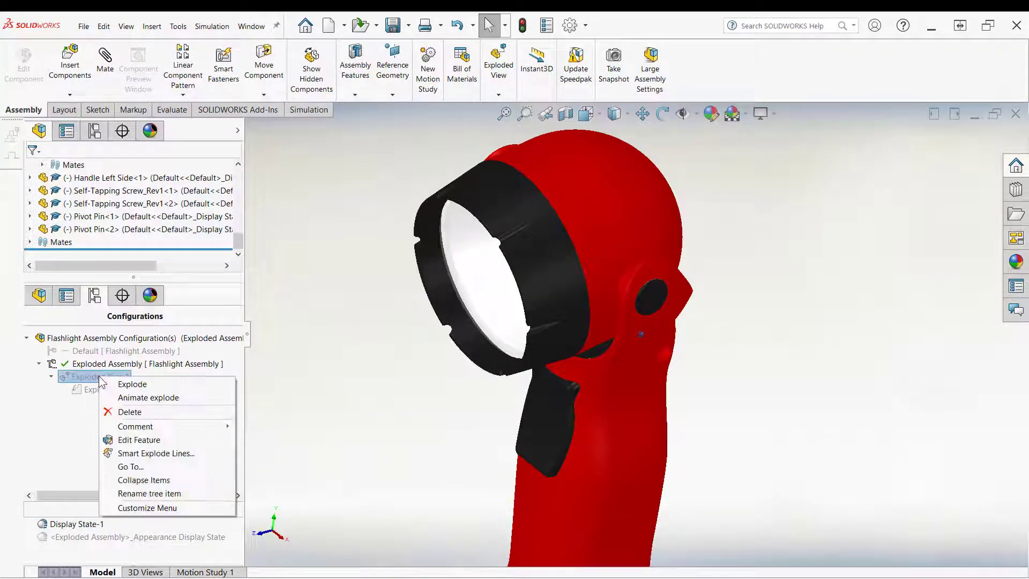
left_click(139, 398)
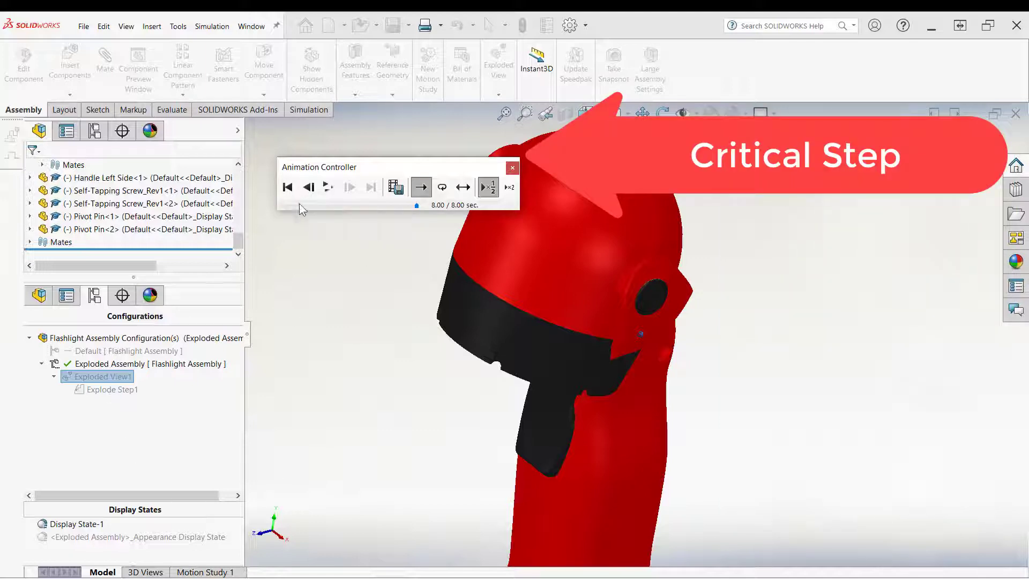
left_click(512, 167)
Step: Edit Exploded View1, reversing Explode Step1's rotation direction and setting its rotation angle to -60 deg
right_click(95, 376)
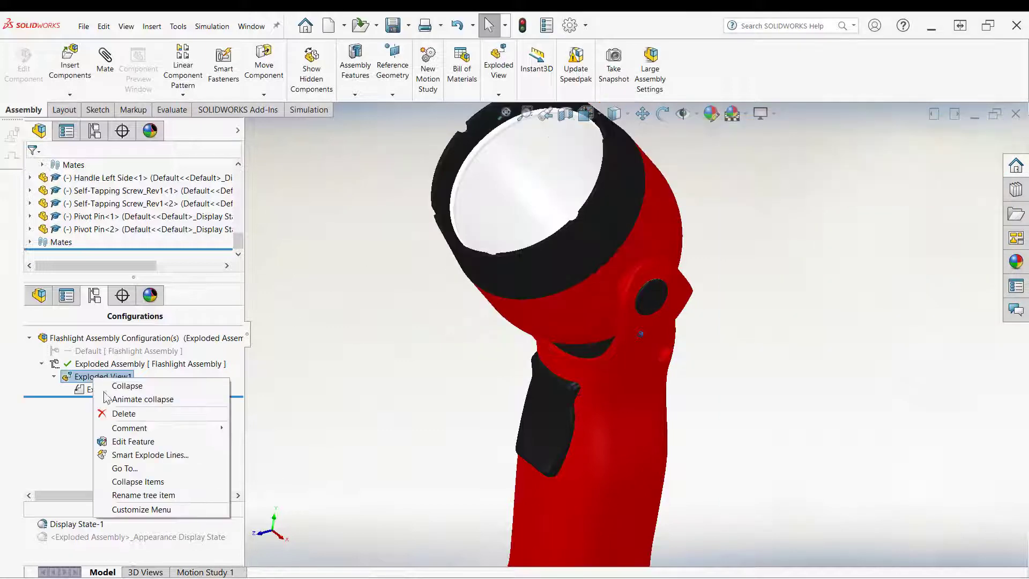
left_click(124, 441)
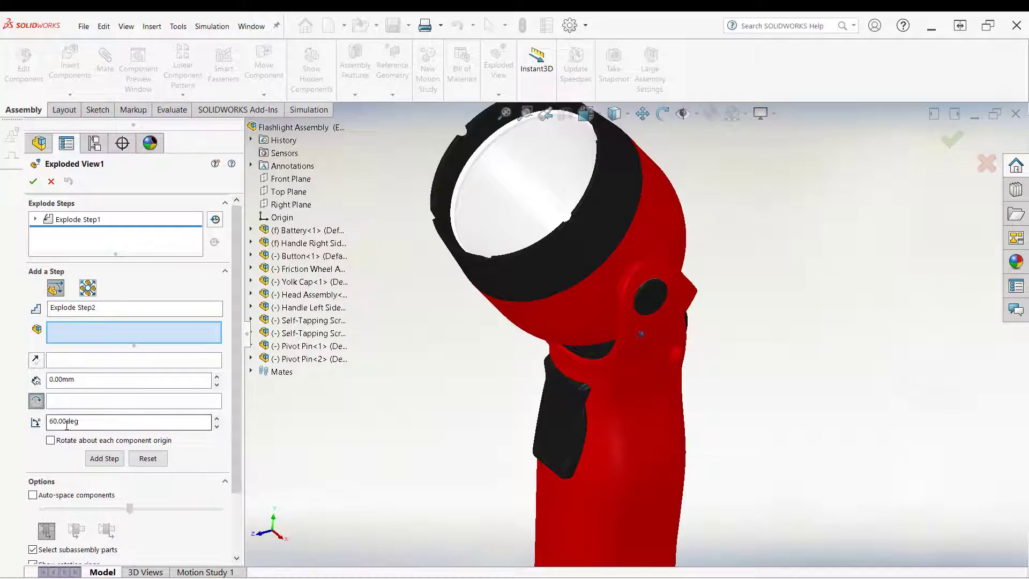
left_click(32, 218)
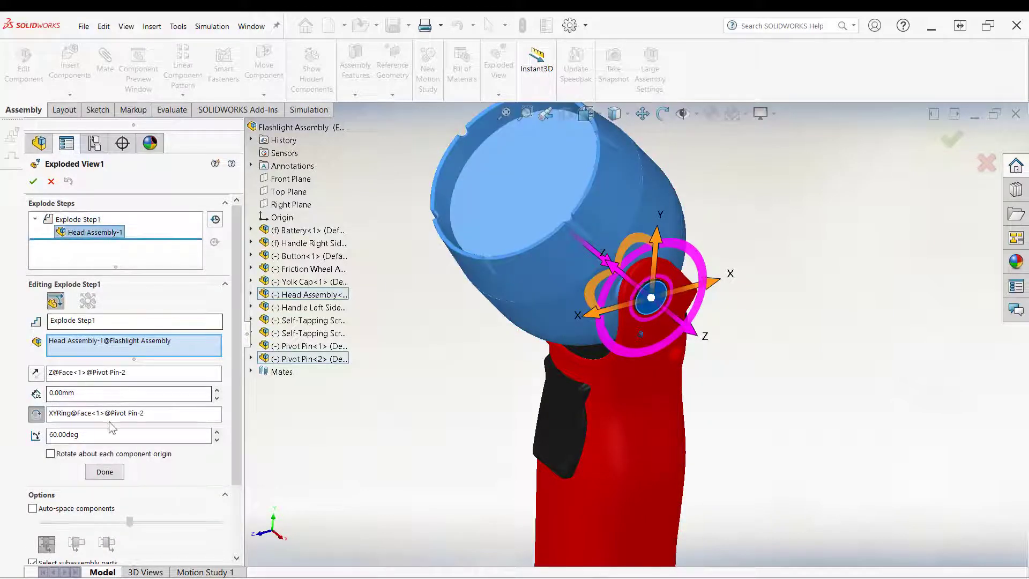
left_click(36, 414)
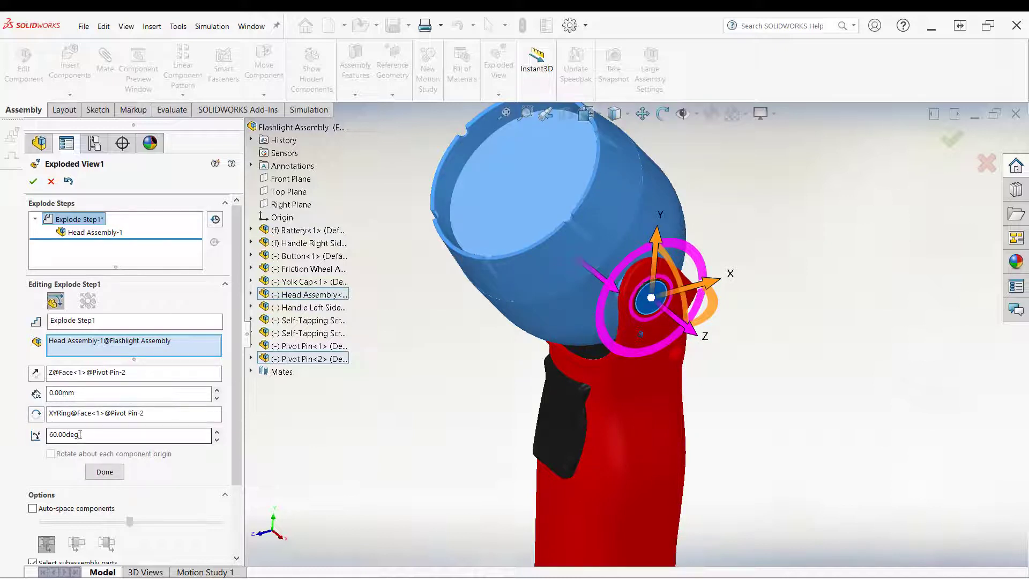
left_click_drag(80, 435, 55, 441)
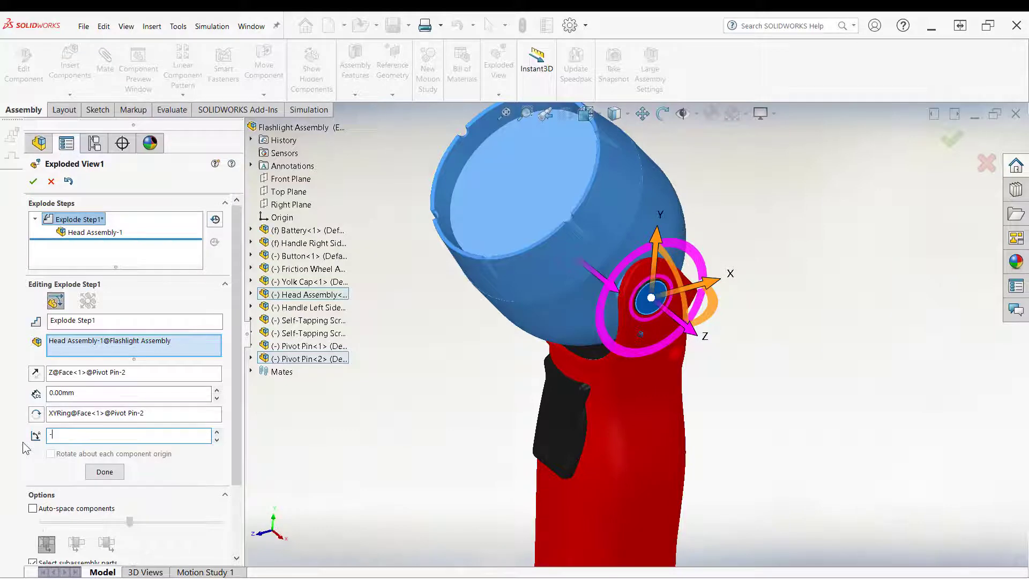
left_click(102, 472)
left_click(102, 376)
Step: Collapse Exploded View1 and start an animated explode of it
right_click(111, 378)
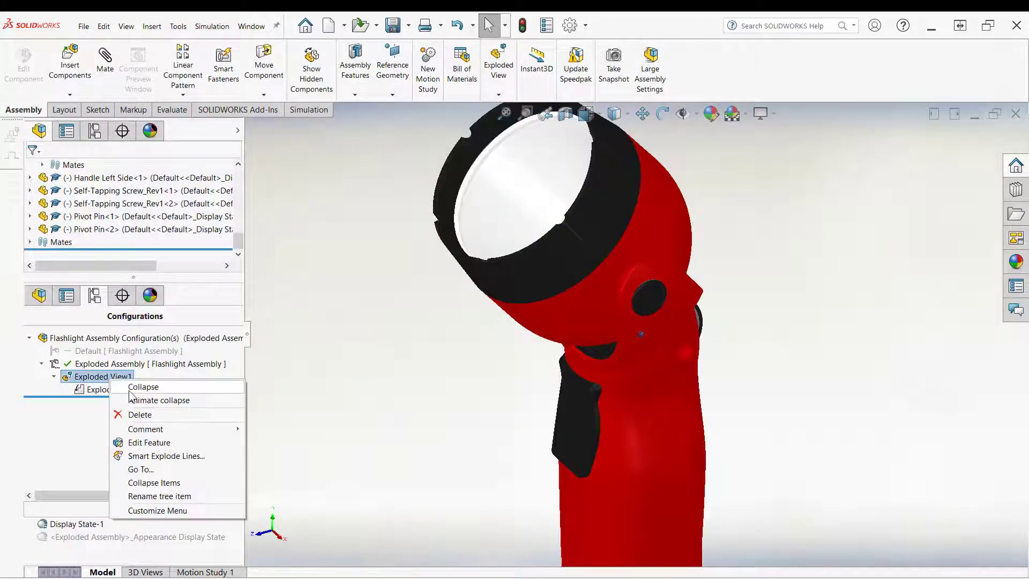
left_click(135, 387)
right_click(104, 377)
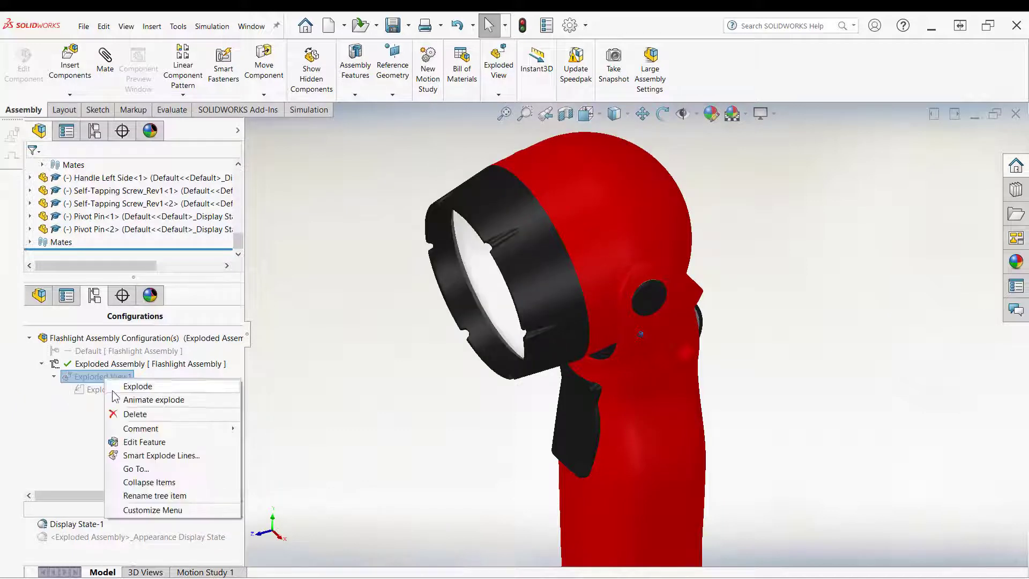
left_click(124, 400)
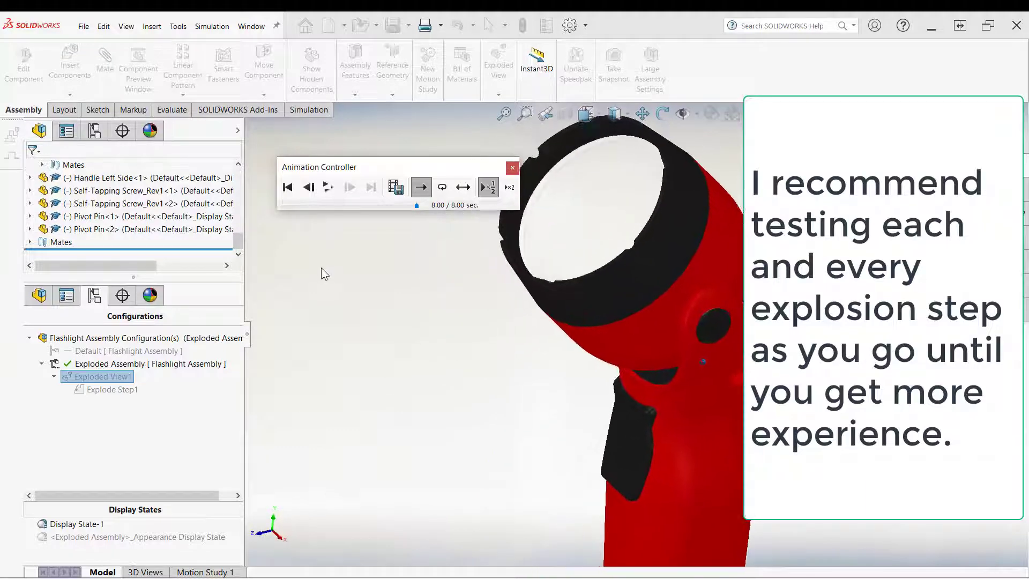
Step: Play the explode animation in slow, reciprocate and fast playback modes, then close the animation controller
left_click(488, 188)
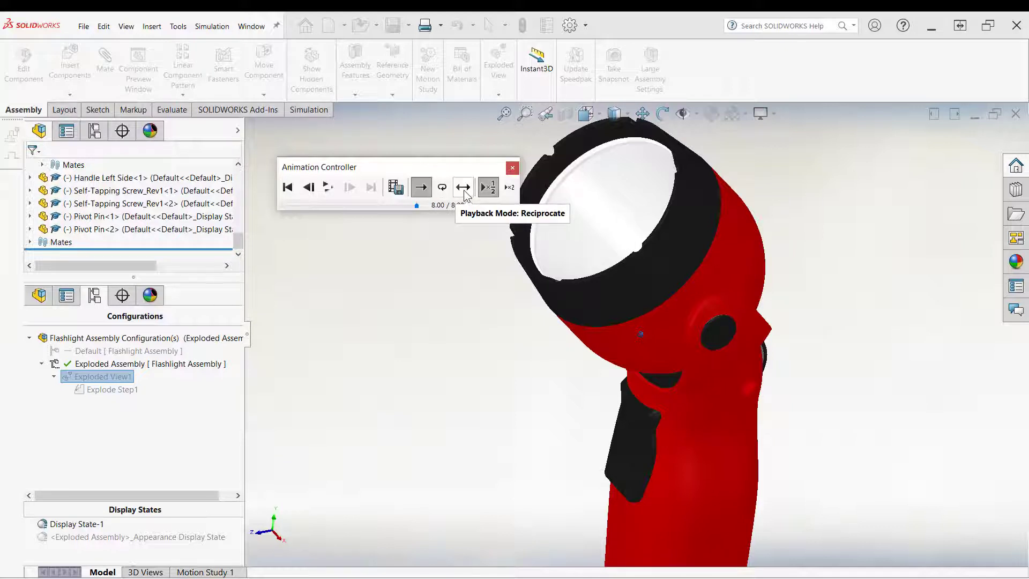
left_click(463, 189)
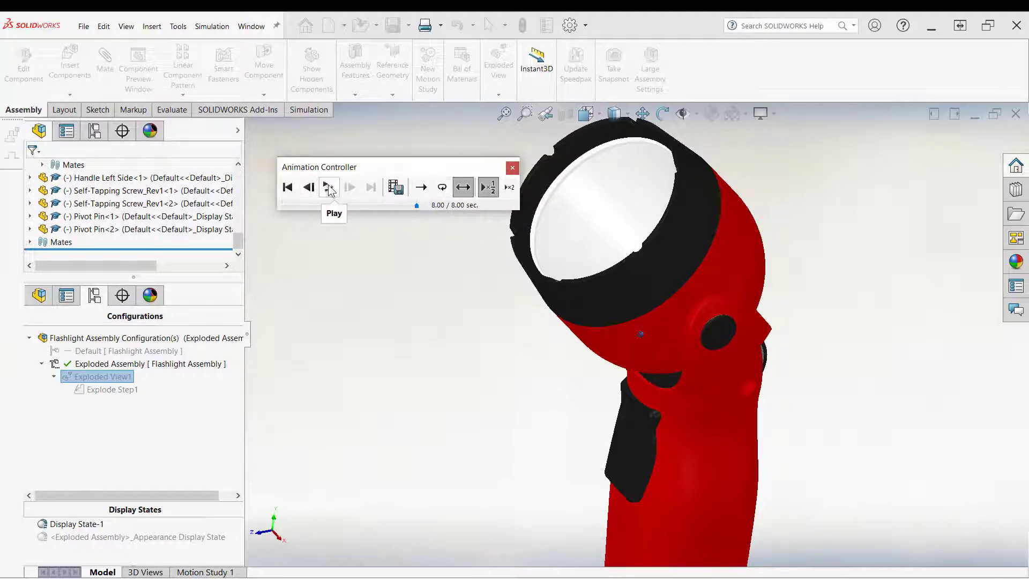
left_click(328, 187)
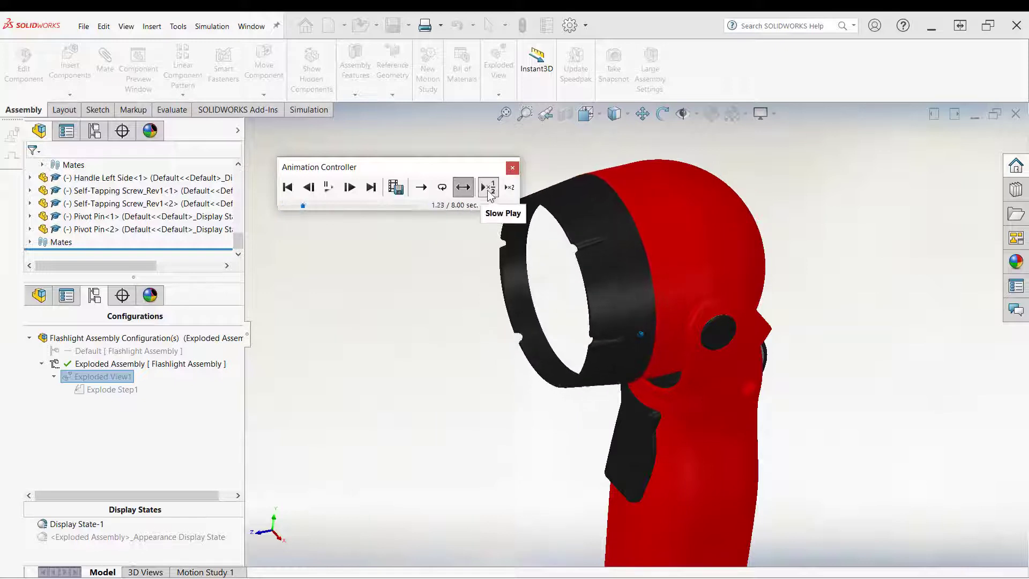
left_click(509, 189)
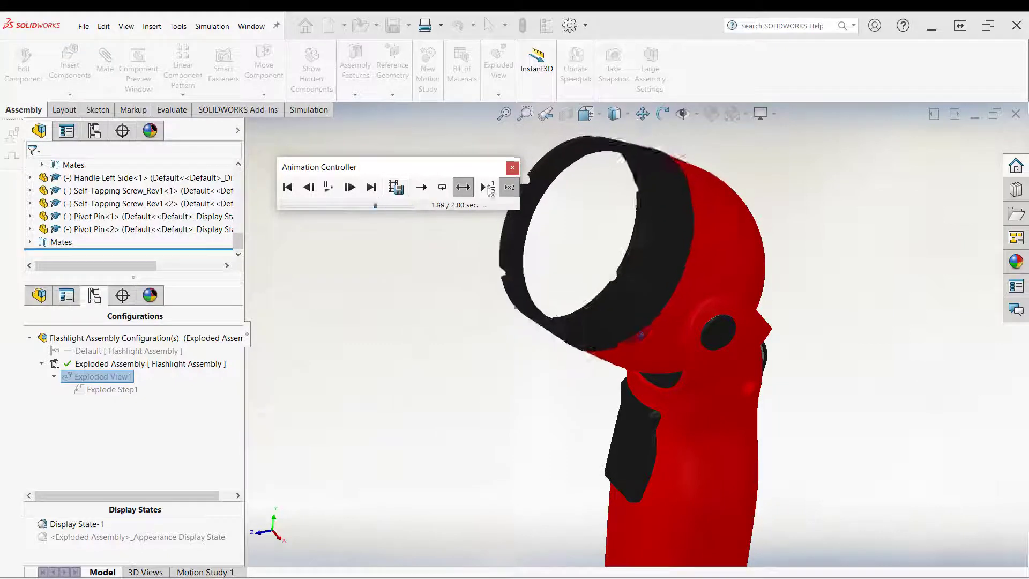
left_click(512, 170)
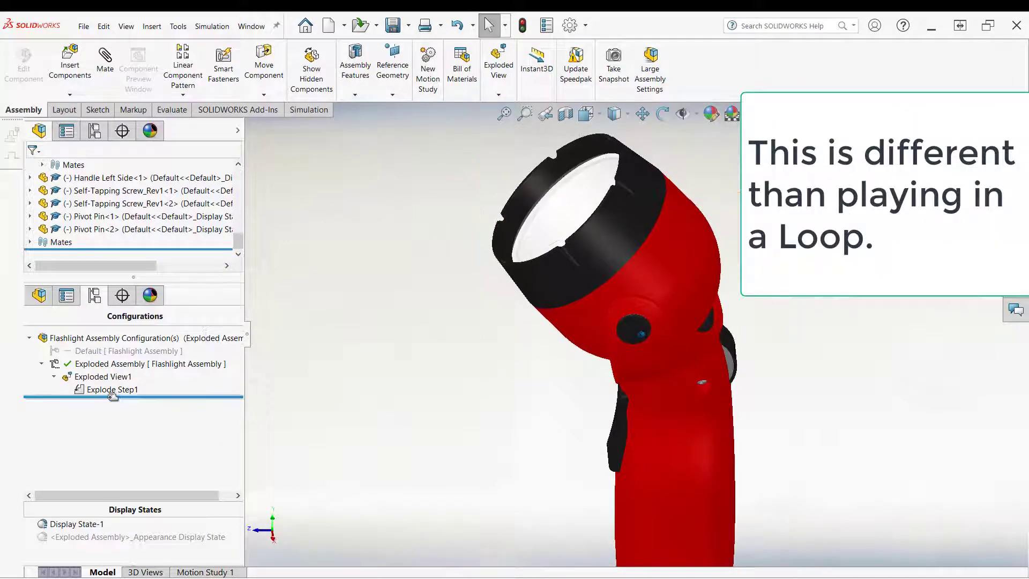
Step: Edit Exploded View1 and add a second step rotating the Head Assembly 60 deg about the pivot pin face
right_click(100, 379)
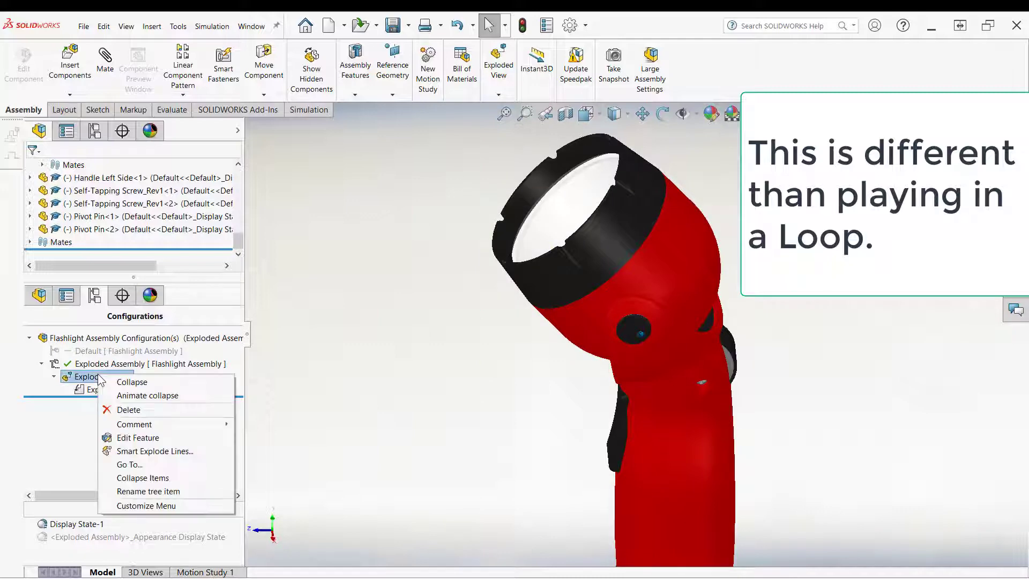
left_click(123, 438)
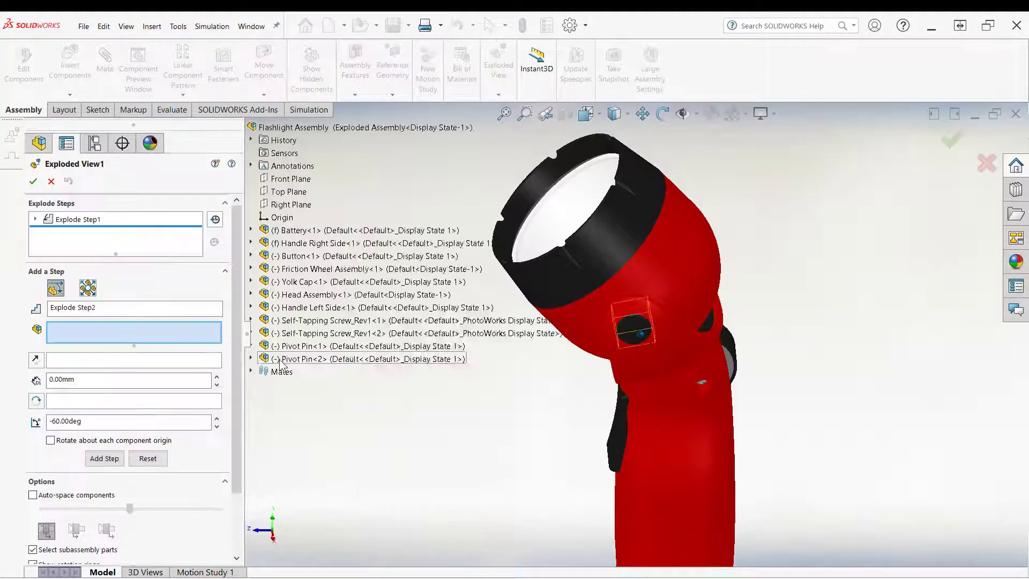
left_click(288, 295)
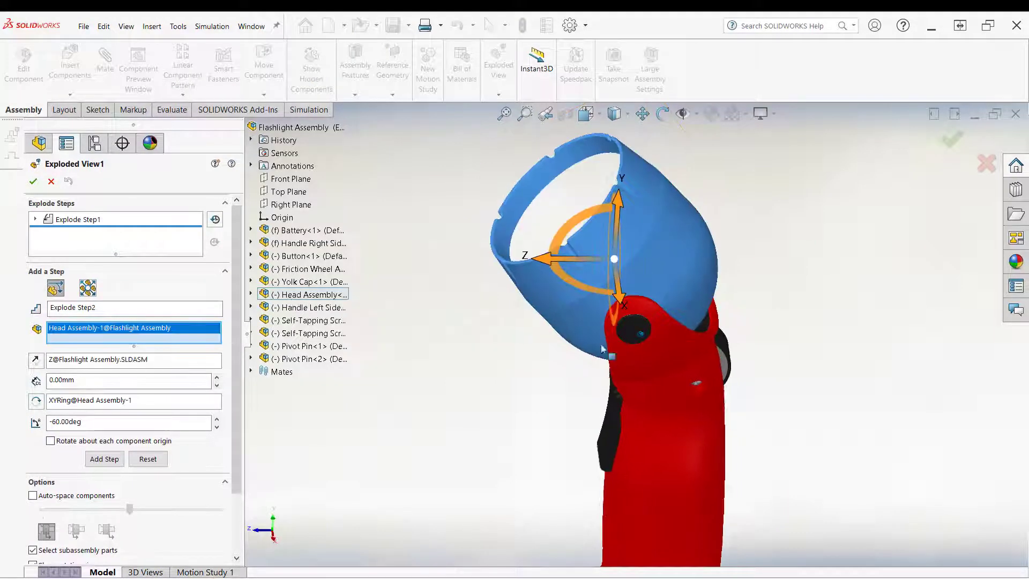
middle_click_drag(507, 386, 534, 365)
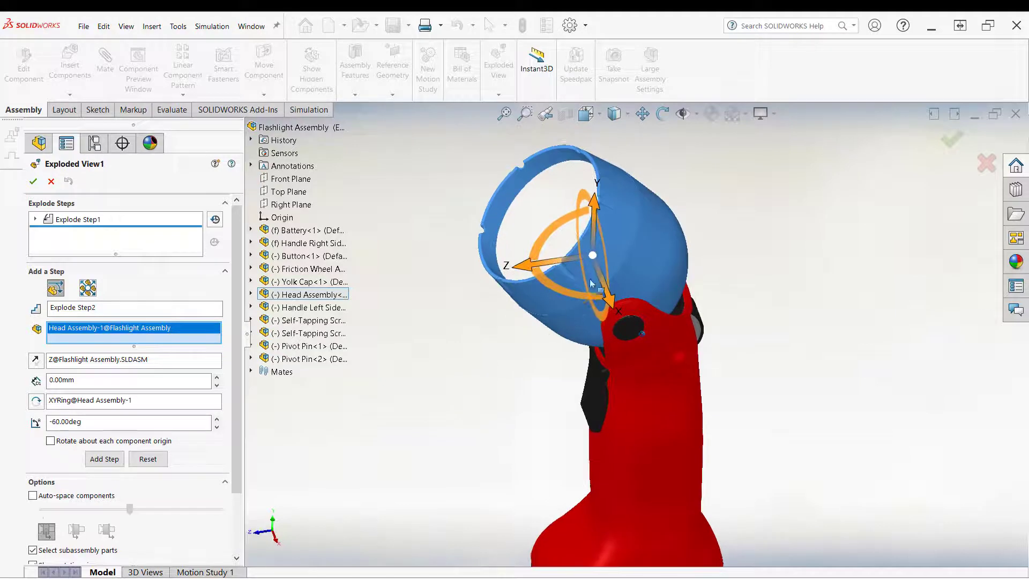
left_click_drag(592, 256, 628, 338)
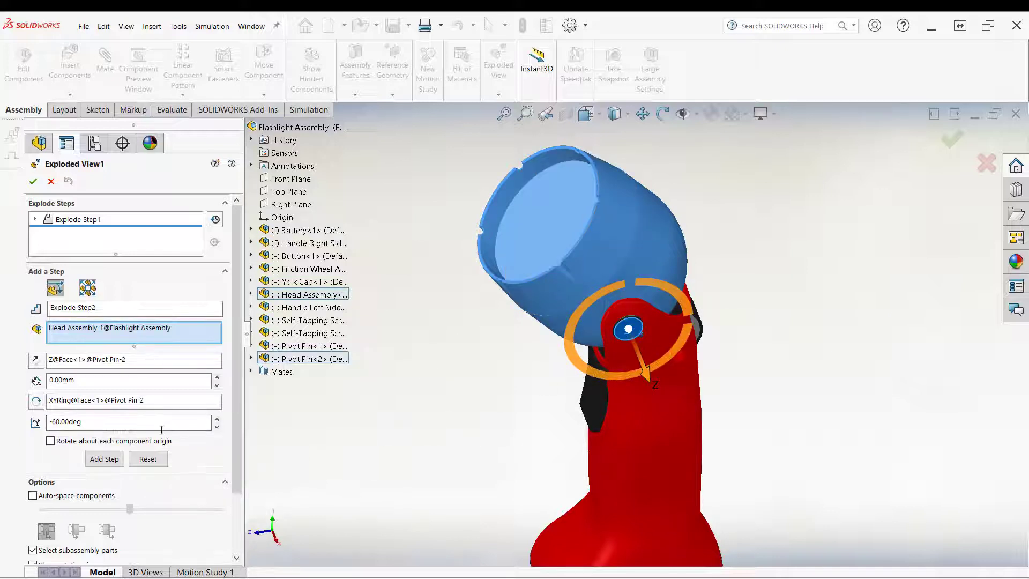
double_click(90, 421)
type("60")
left_click(100, 461)
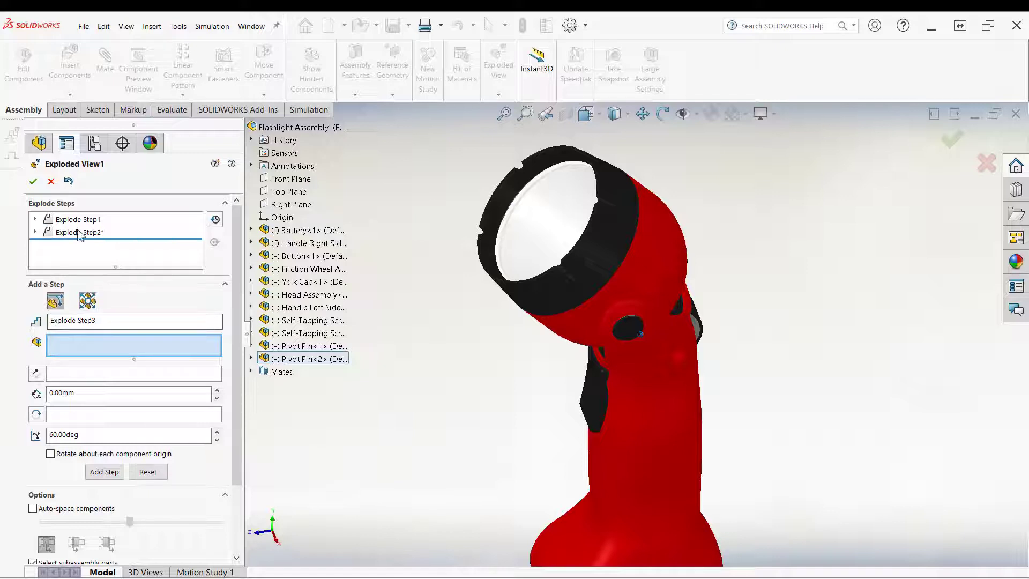
Step: Compare the settings of Explode Step1 and Explode Step2, then close the exploded view editor
left_click(38, 220)
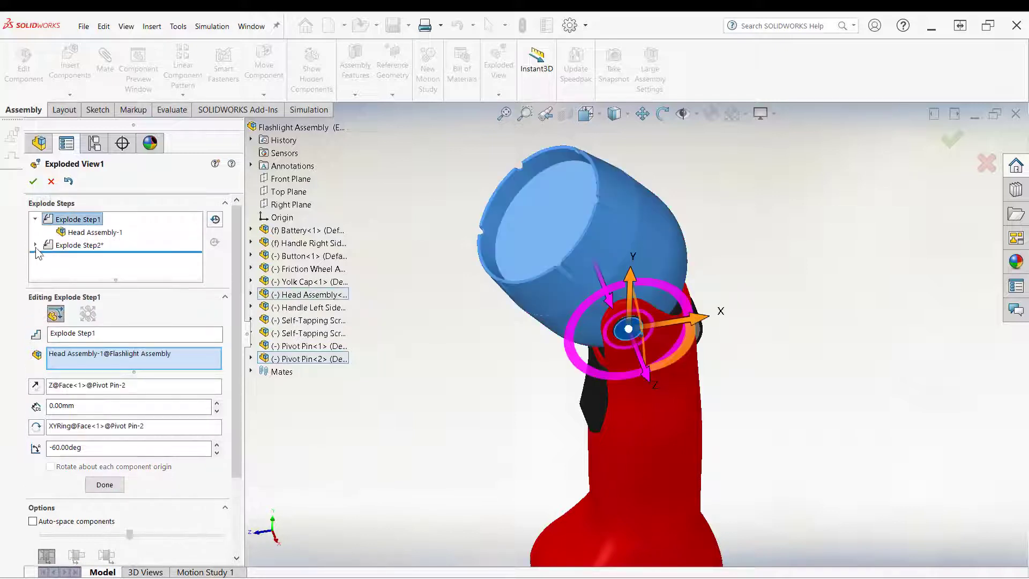
left_click(35, 246)
left_click(88, 233)
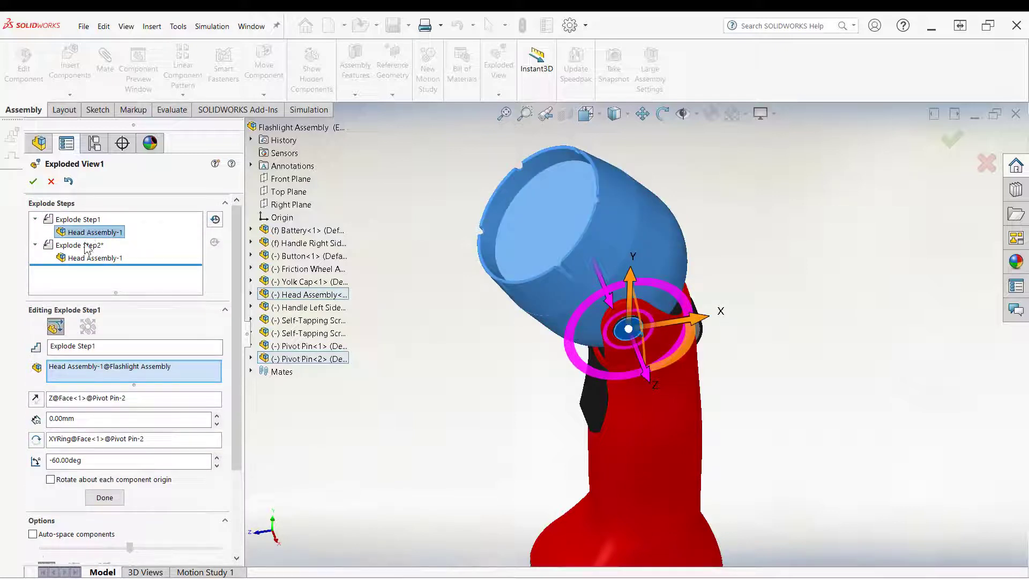
left_click(90, 259)
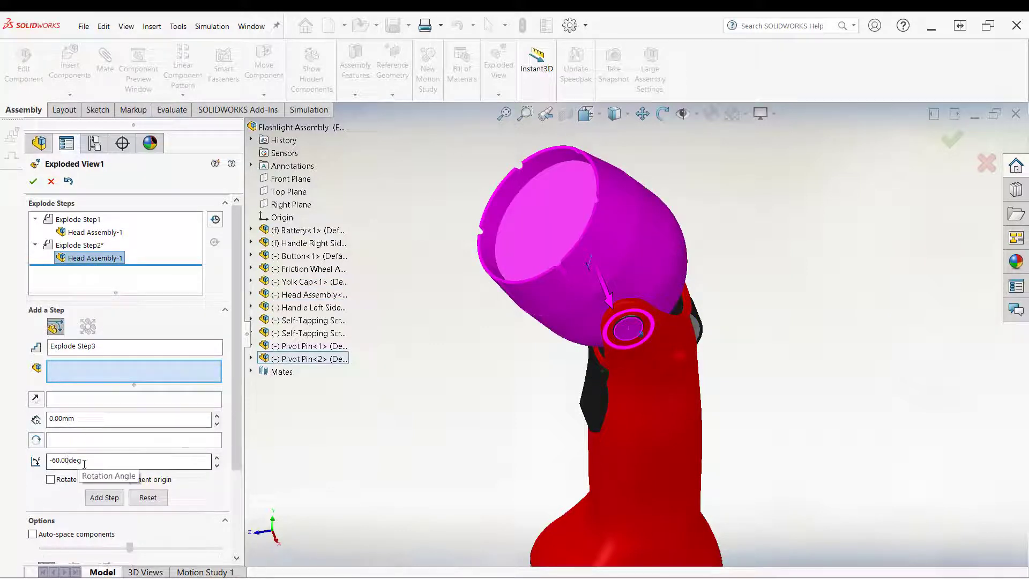
left_click(80, 245)
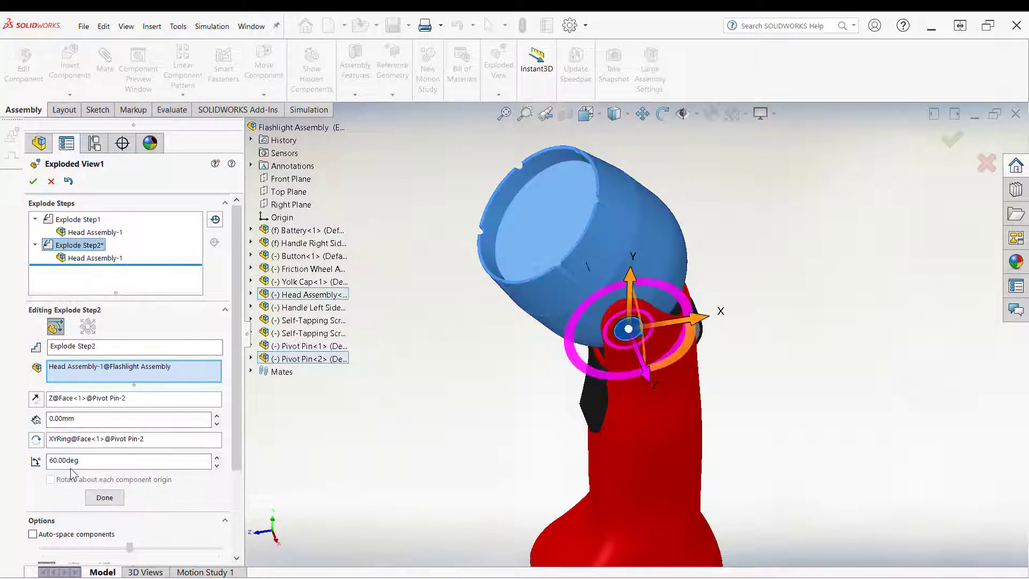
left_click(77, 220)
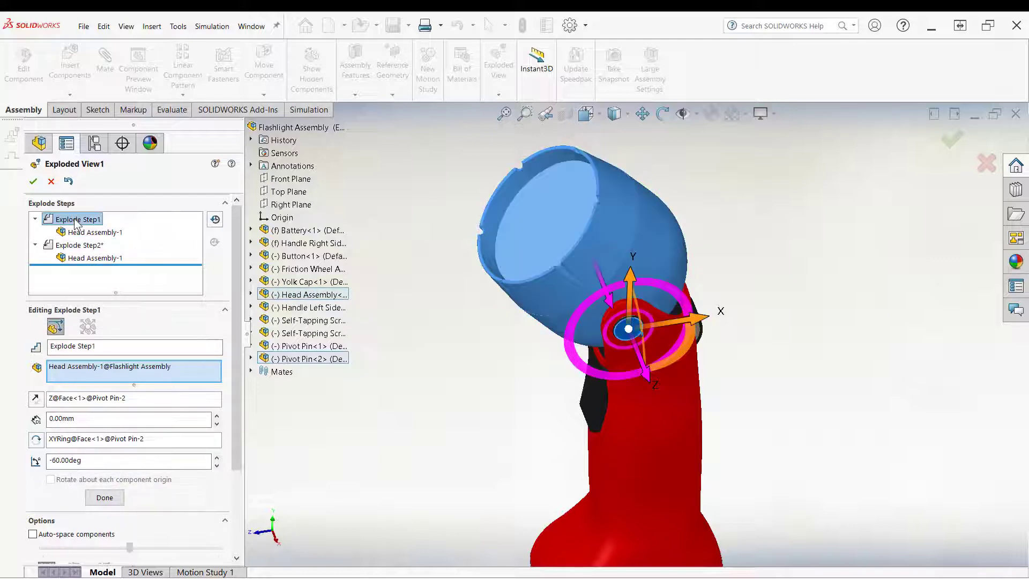
left_click(80, 247)
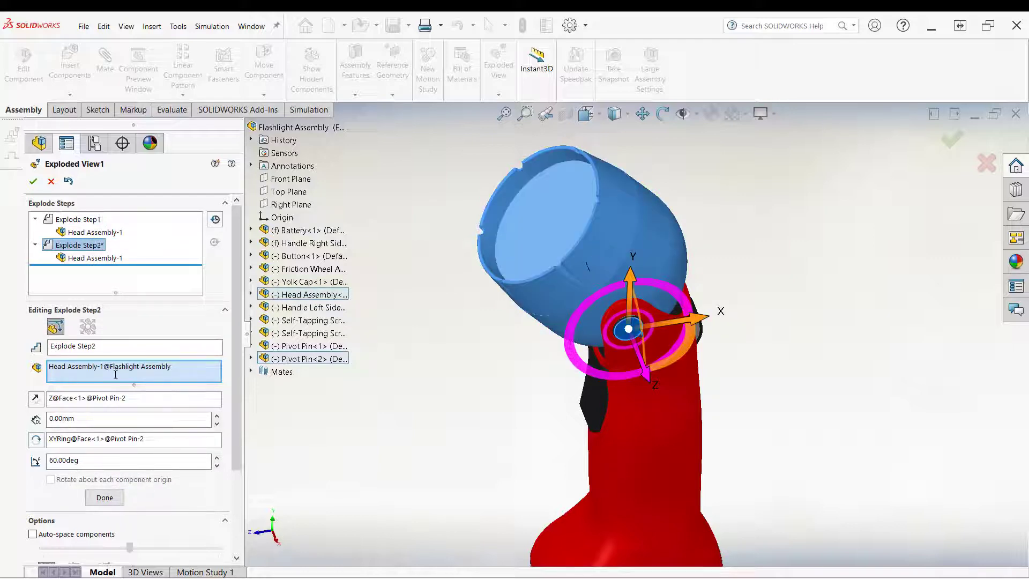
left_click(33, 181)
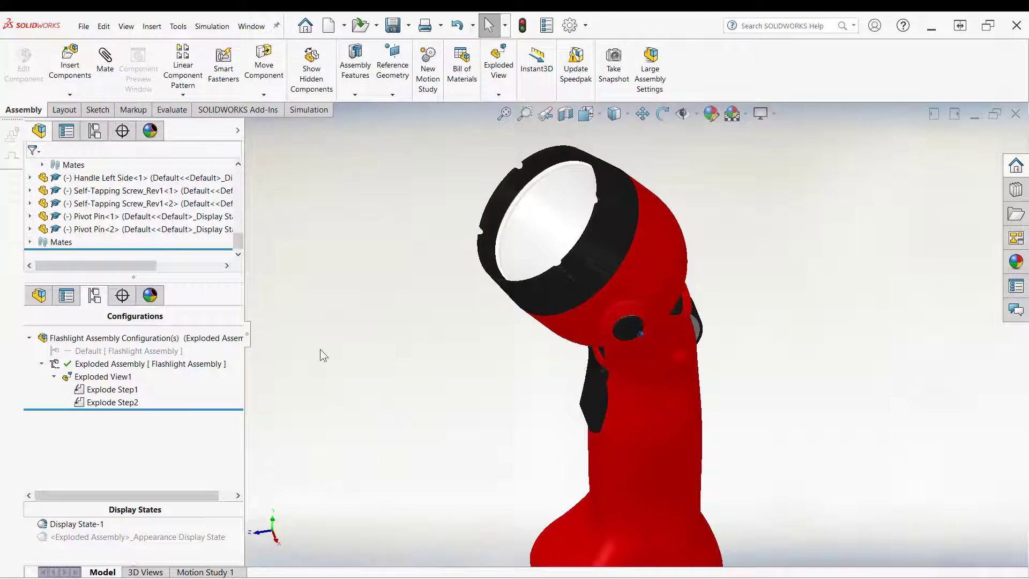
Step: Collapse Exploded View1 in the Exploded Assembly configuration
right_click(101, 368)
right_click(116, 377)
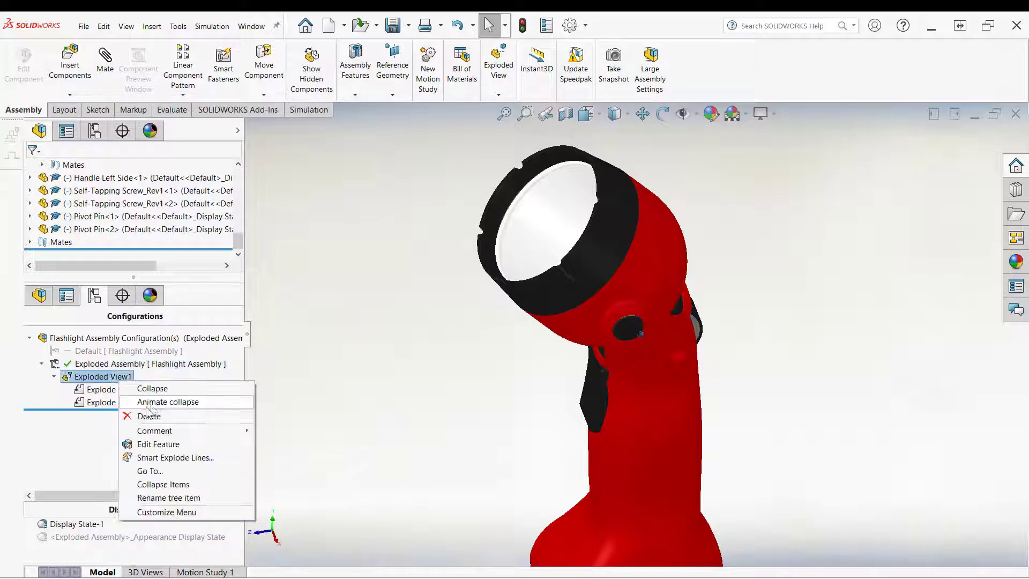
left_click(152, 388)
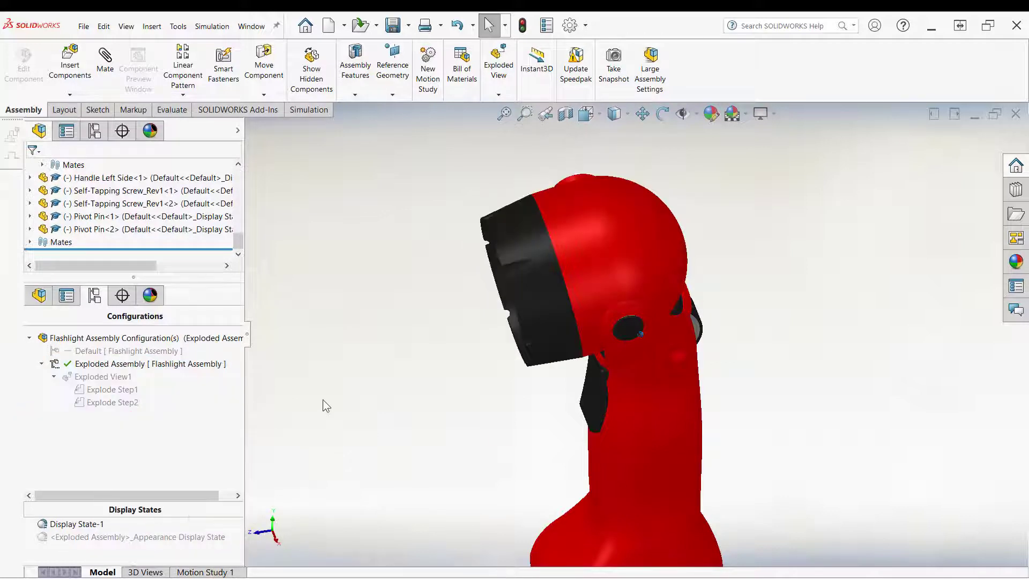
Step: Play the animated explode of Exploded View1 in normal playback at half speed, then close the animation controller
right_click(114, 378)
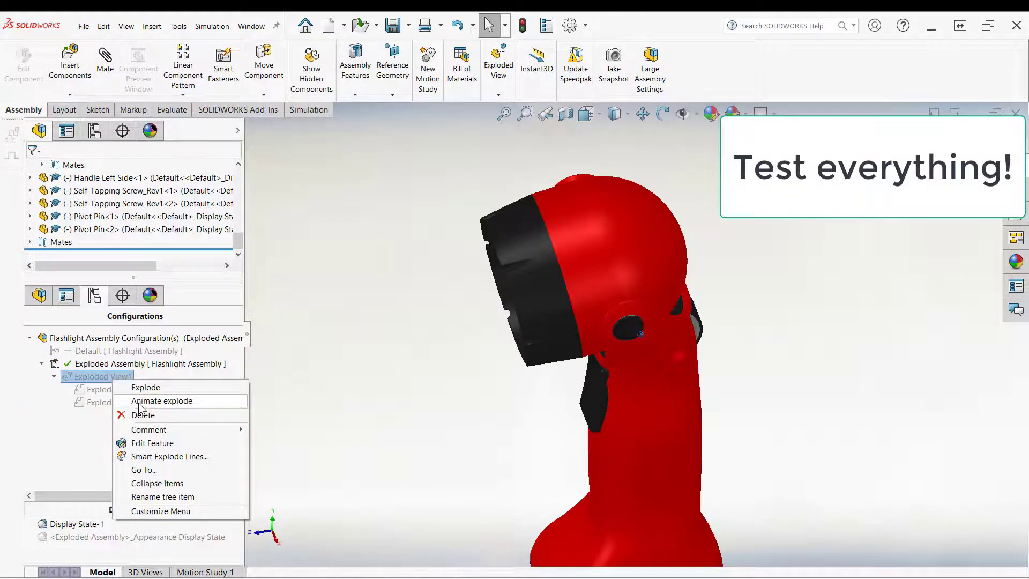
left_click(161, 400)
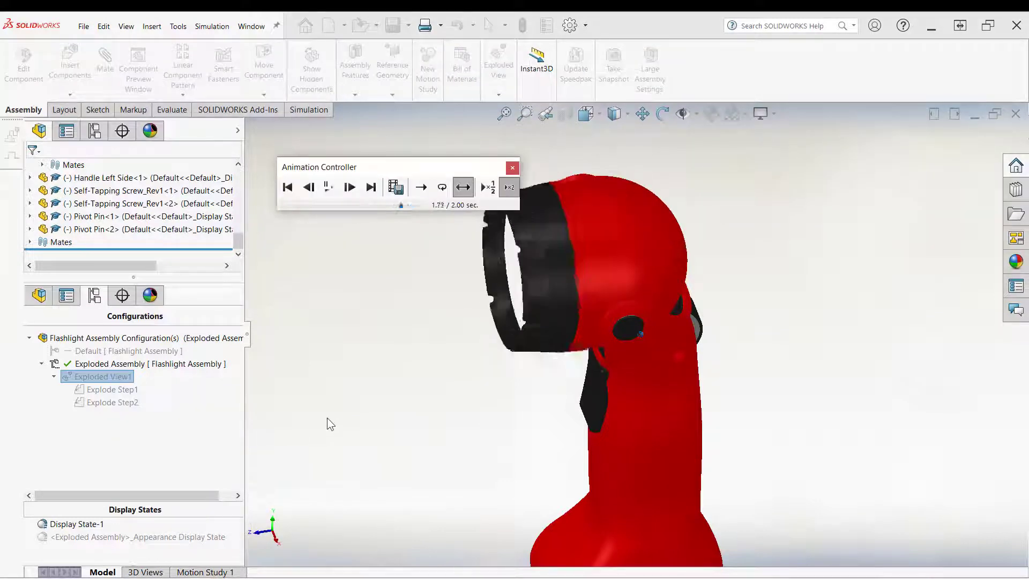
left_click(422, 193)
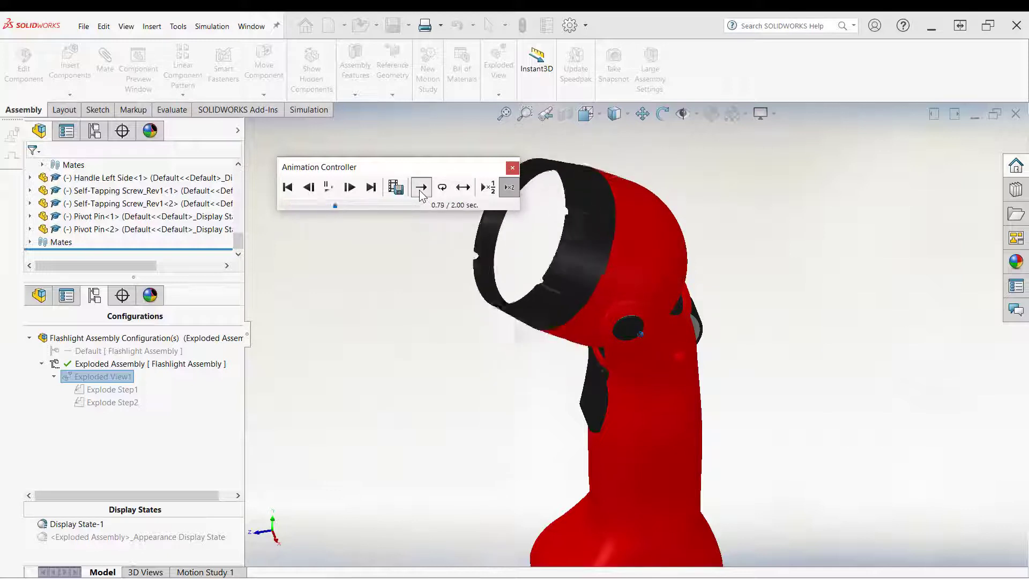
left_click(489, 190)
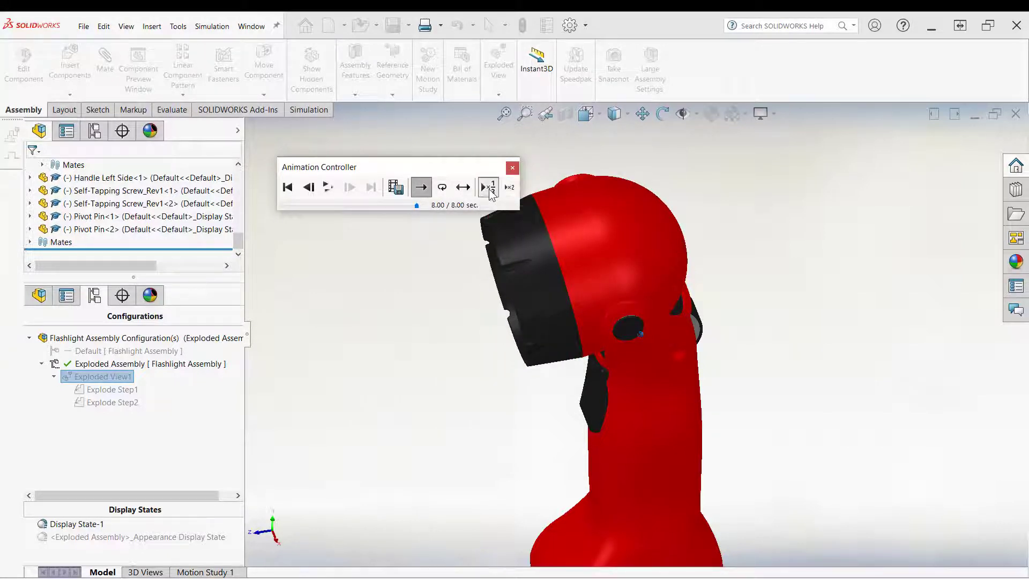
left_click(325, 188)
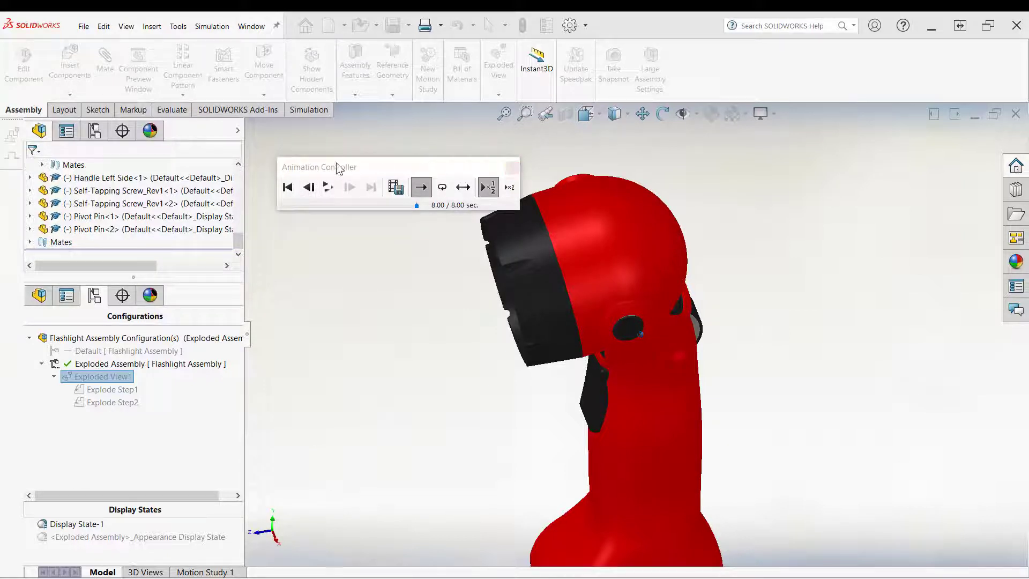
left_click(513, 167)
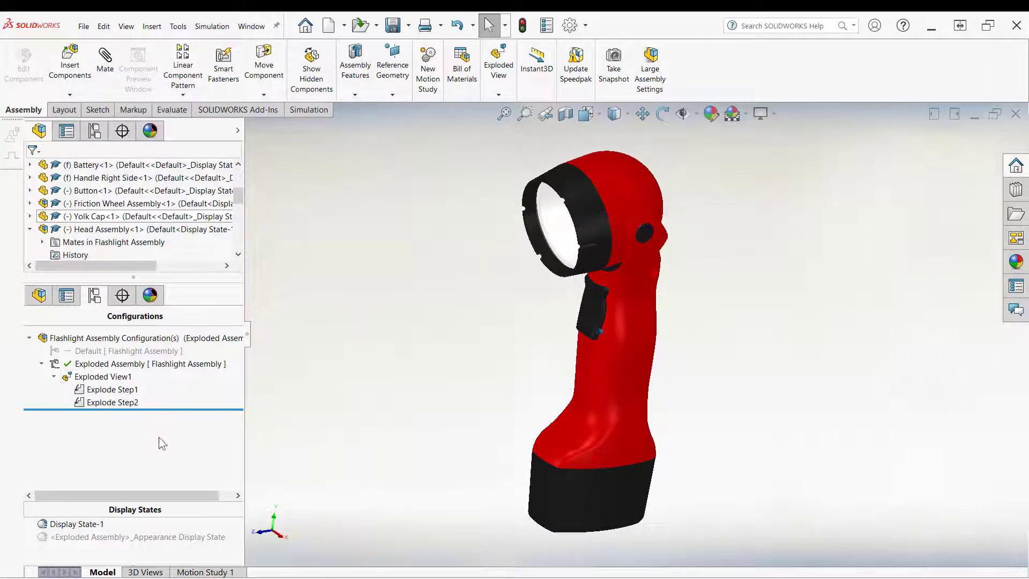
Step: Collapse Exploded View1 and explode it again
right_click(107, 376)
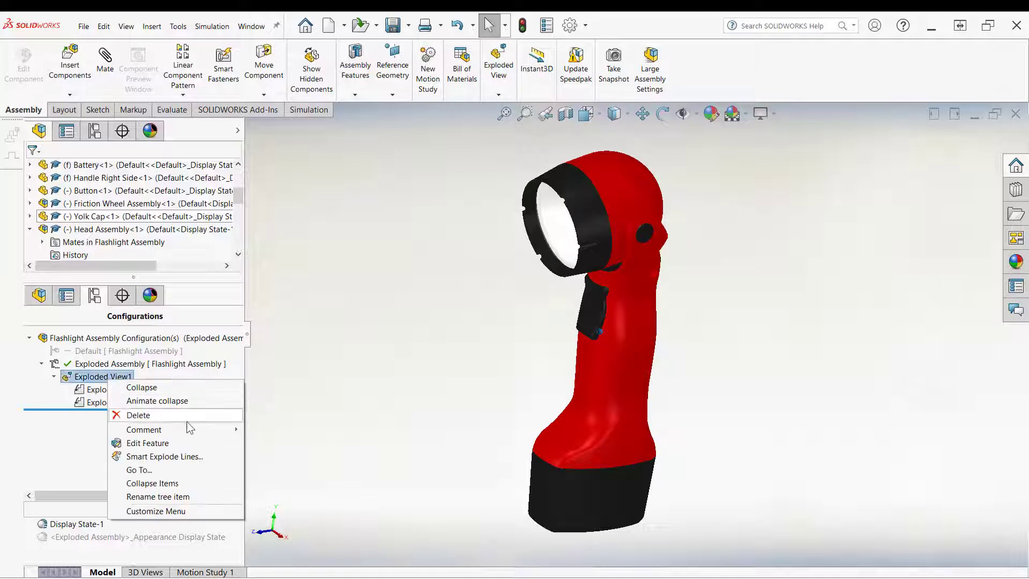
left_click(263, 422)
right_click(94, 376)
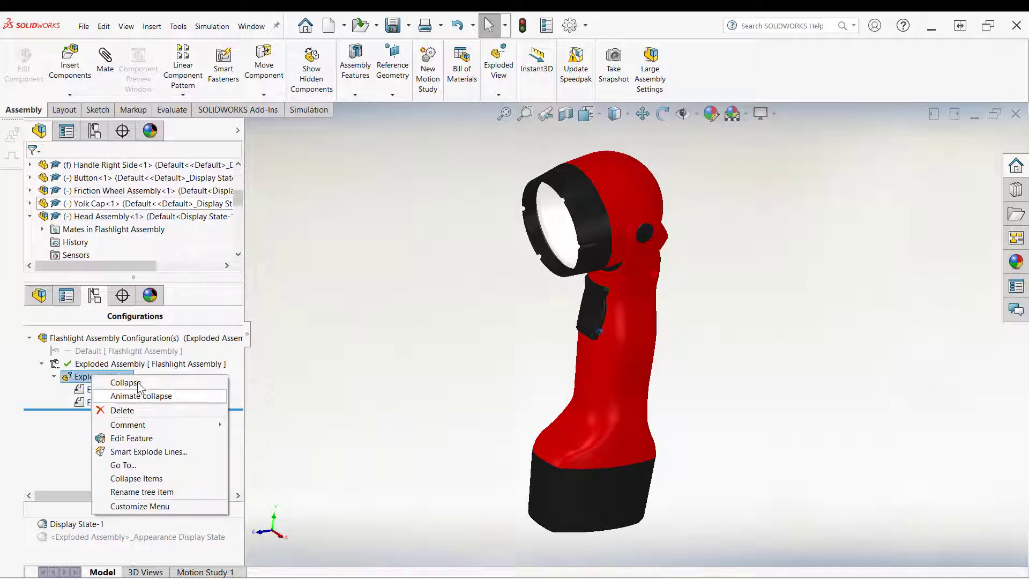
left_click(137, 381)
right_click(105, 377)
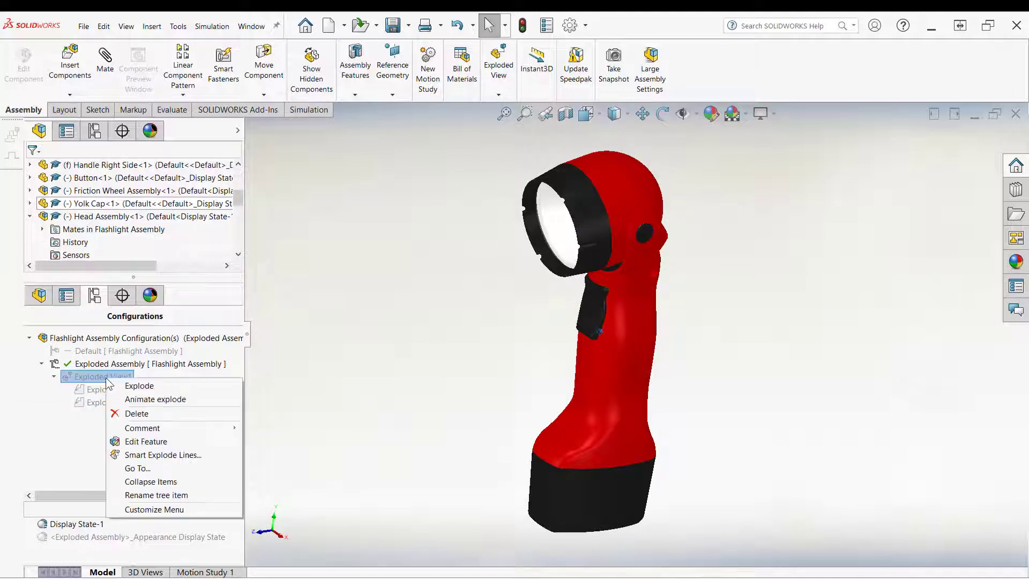
left_click(141, 386)
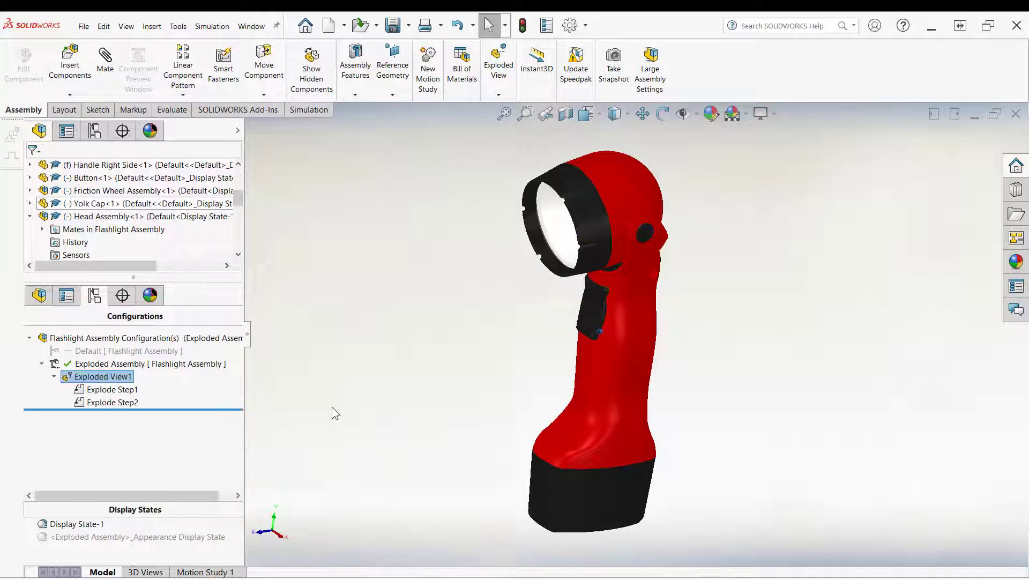
Step: Edit Exploded View1 and add a step rotating all flashlight components 359 deg about the battery's bottom face
right_click(118, 366)
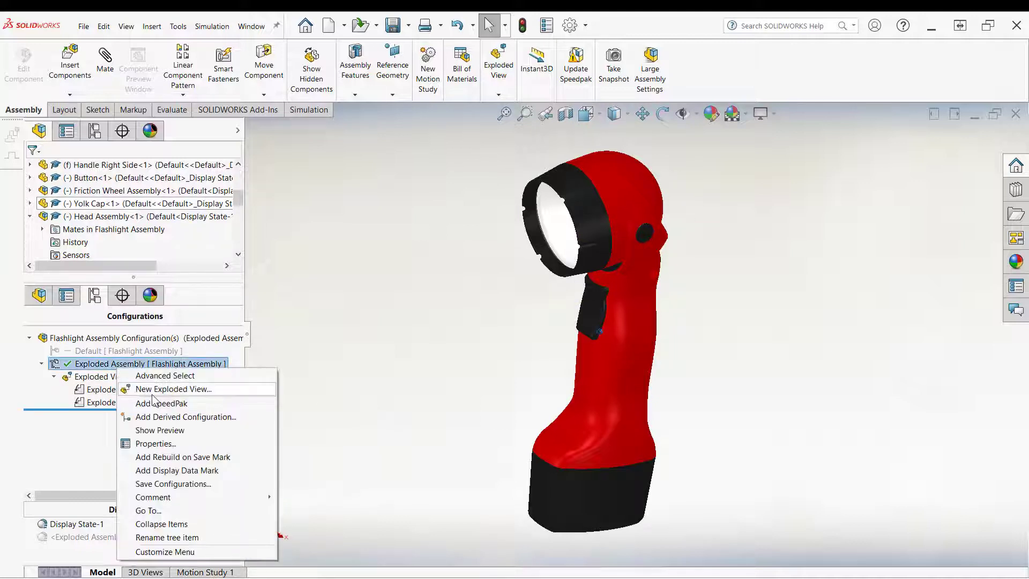
left_click(363, 443)
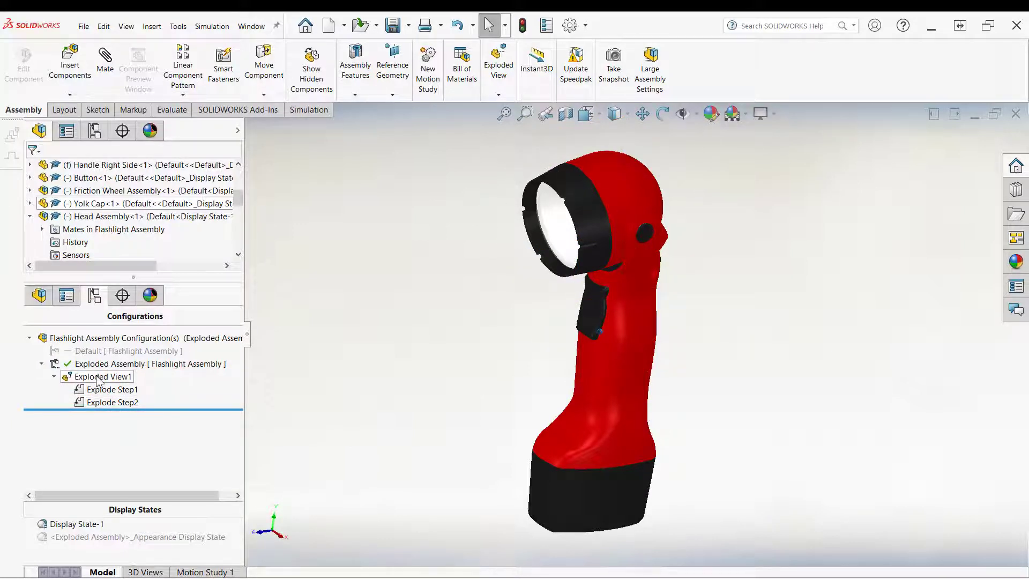
right_click(98, 379)
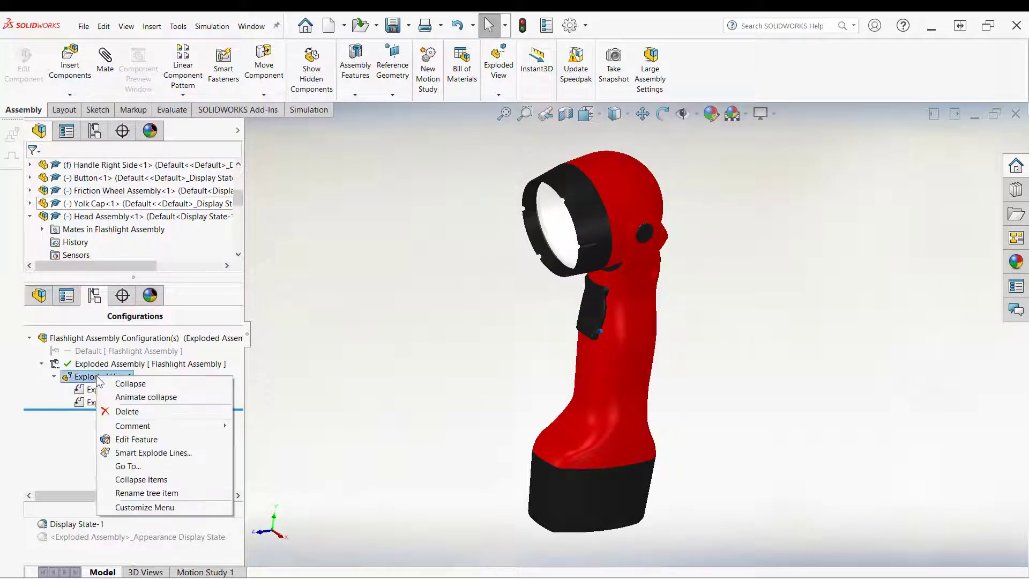
left_click(136, 439)
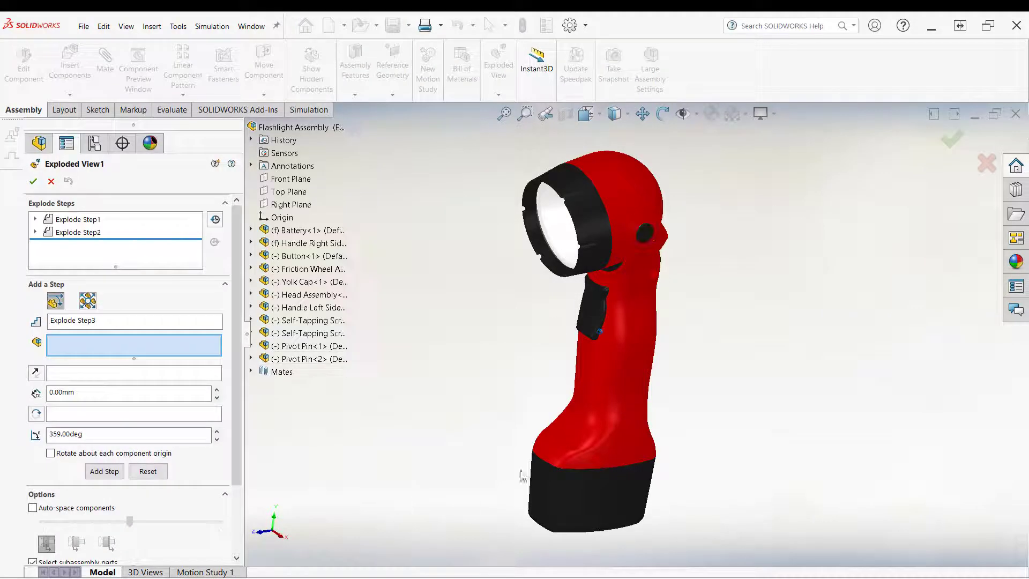
left_click(302, 230)
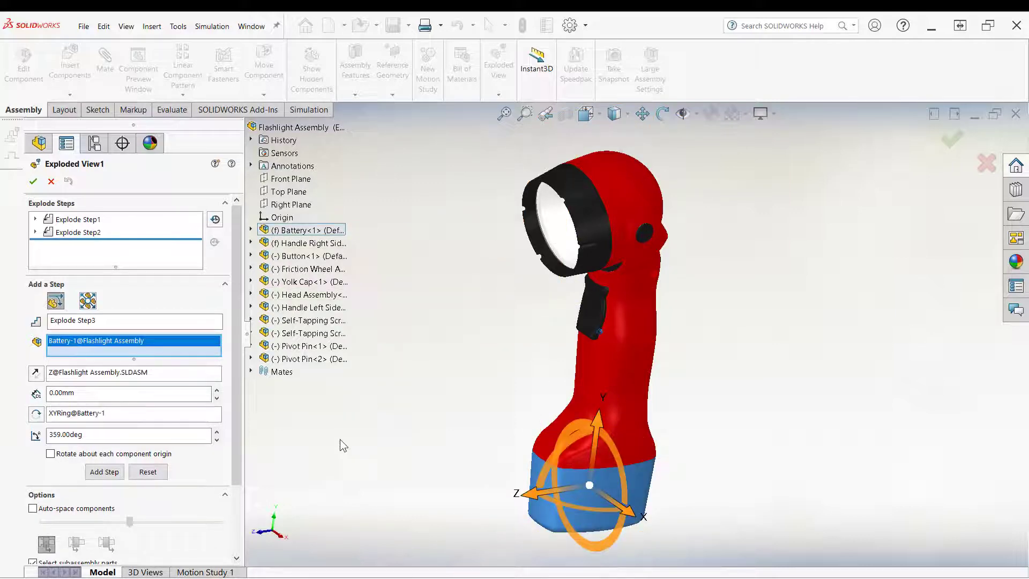
left_click(299, 359)
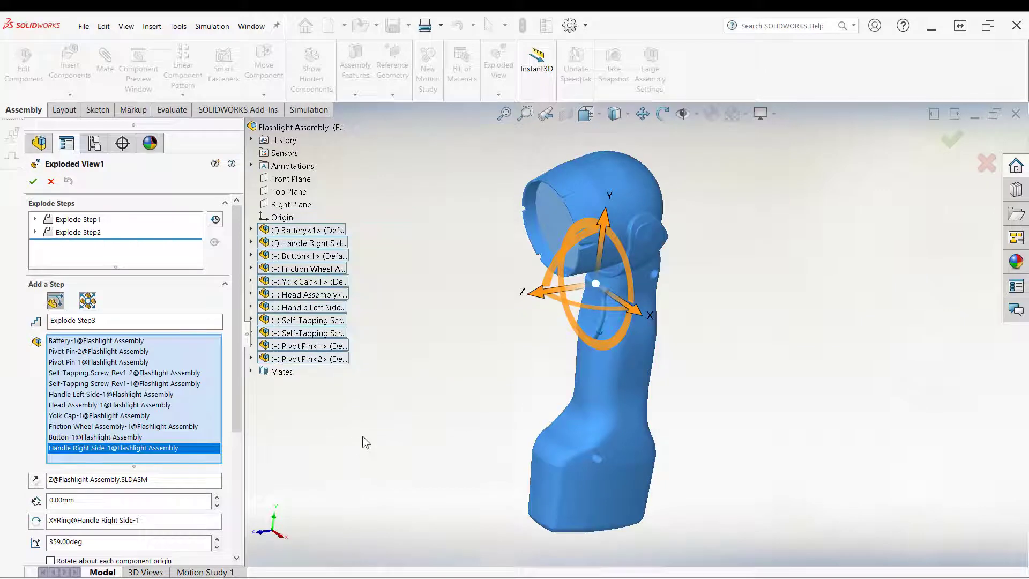
middle_click_drag(373, 432, 630, 399)
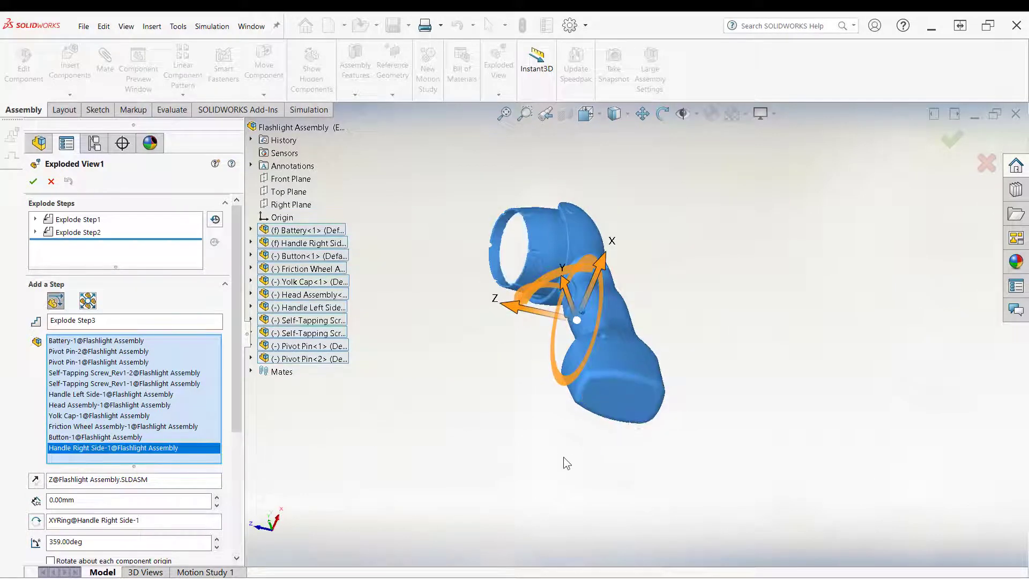
key("ctrl+1")
middle_click_drag(510, 422, 541, 369)
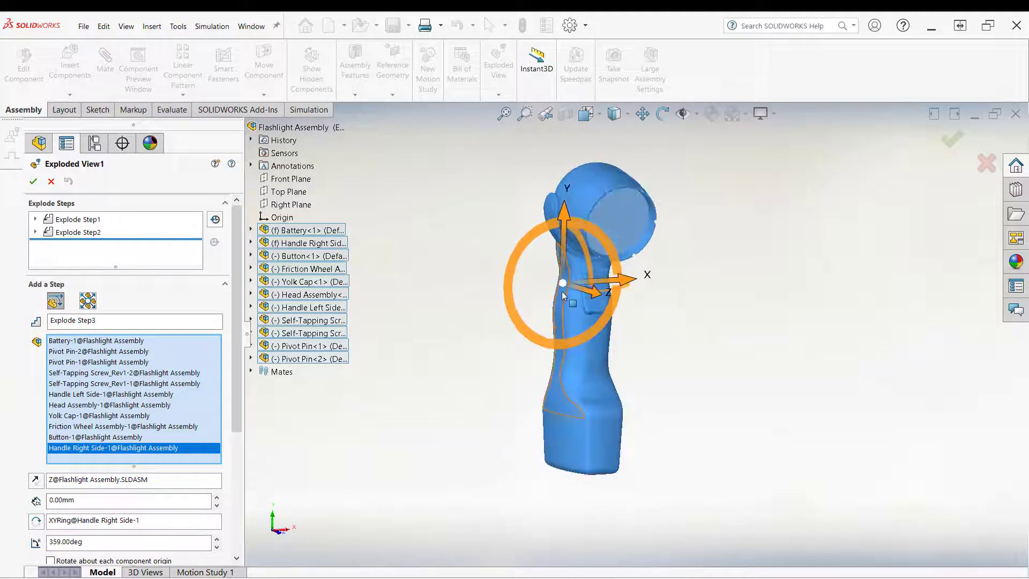
middle_click_drag(562, 283, 554, 525)
left_click_drag(514, 495, 600, 448)
middle_click_drag(526, 508, 3, 386)
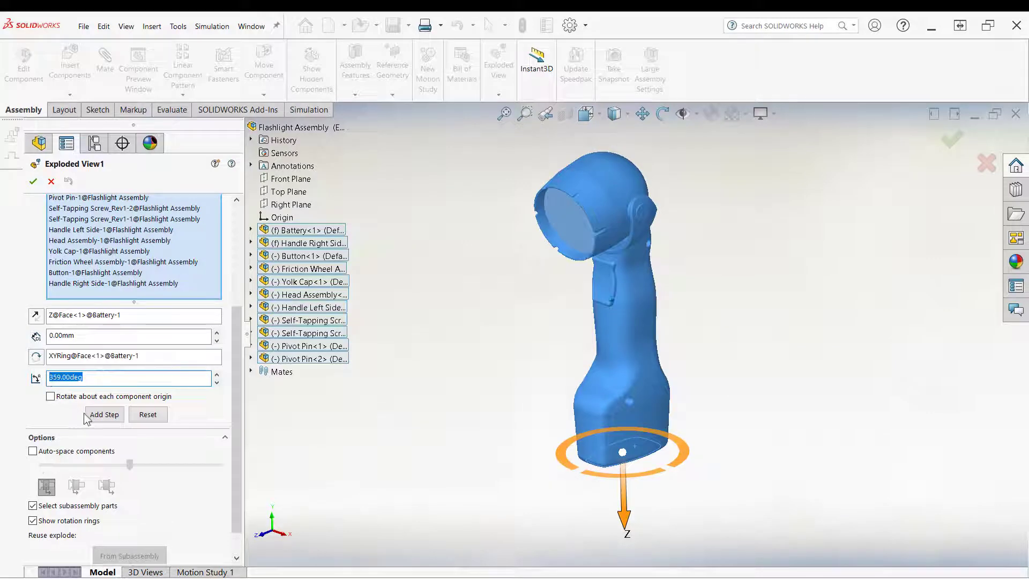
left_click(102, 414)
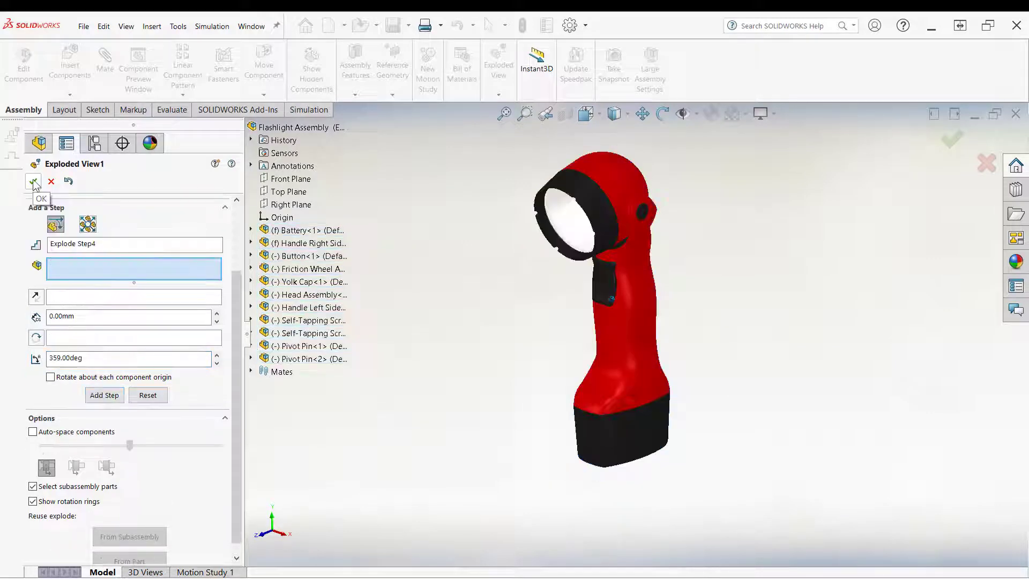
left_click(33, 182)
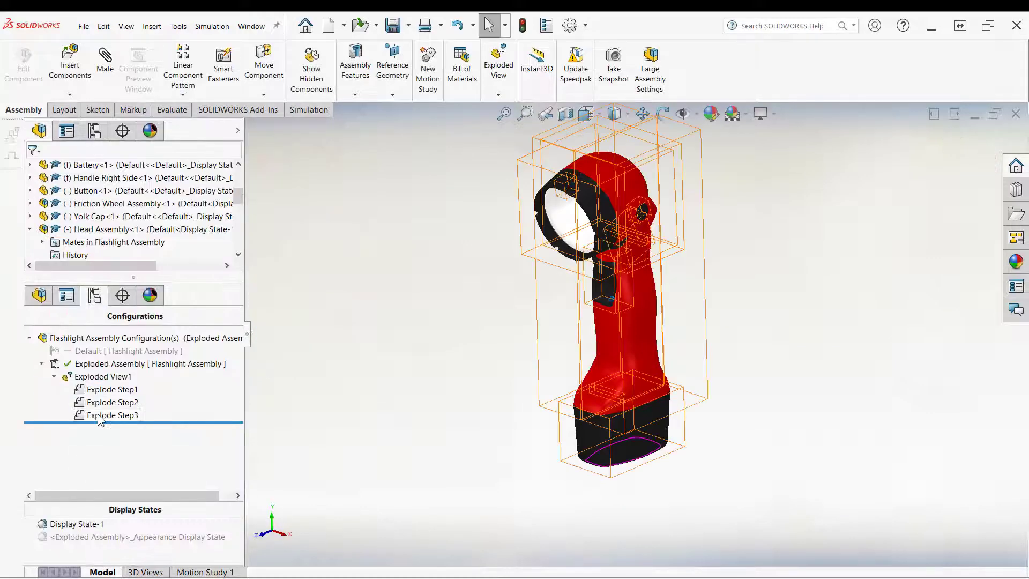
Step: Collapse Exploded View1, play its animated explode, then close the animation controller
right_click(113, 376)
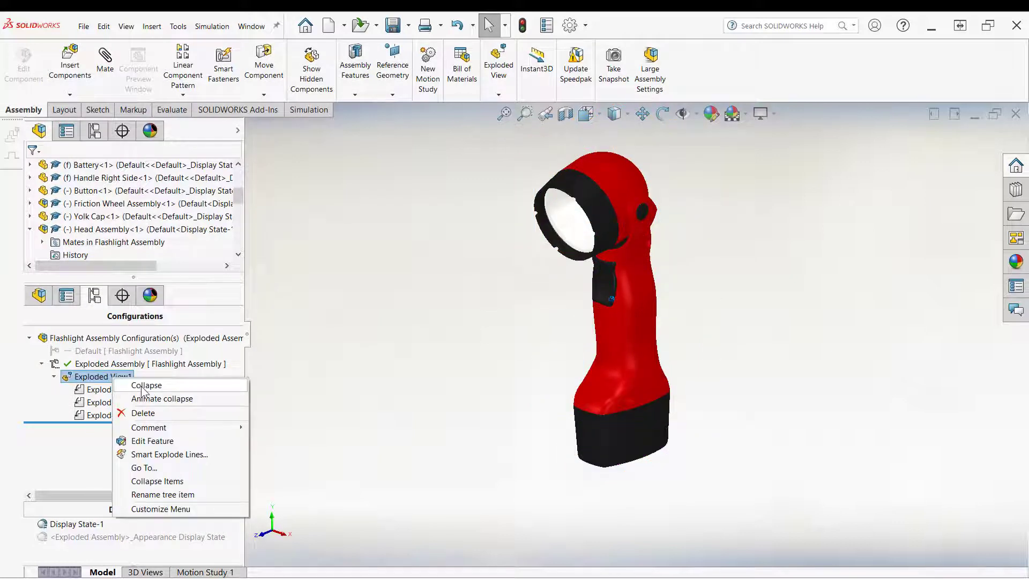
left_click(142, 387)
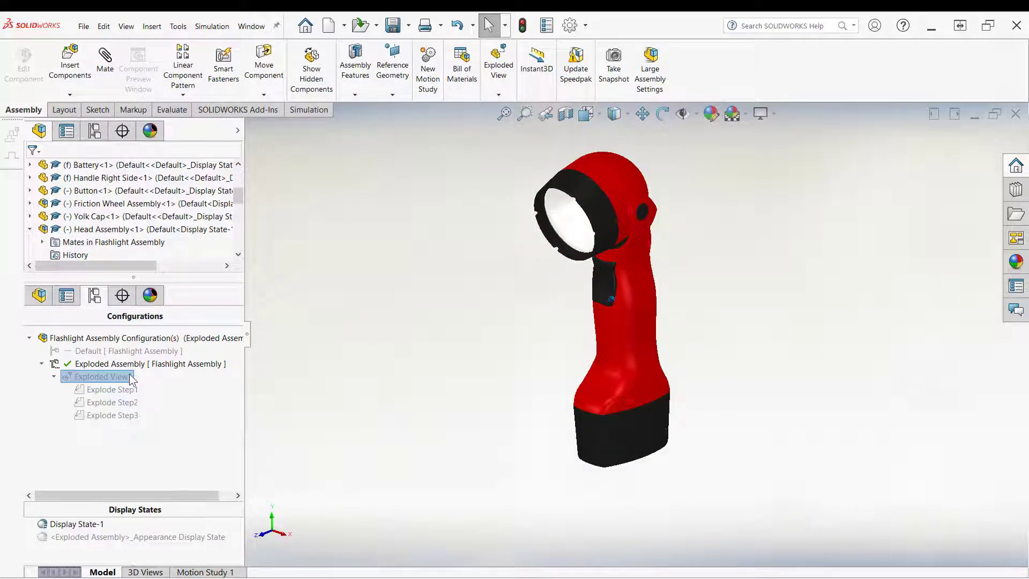
right_click(129, 375)
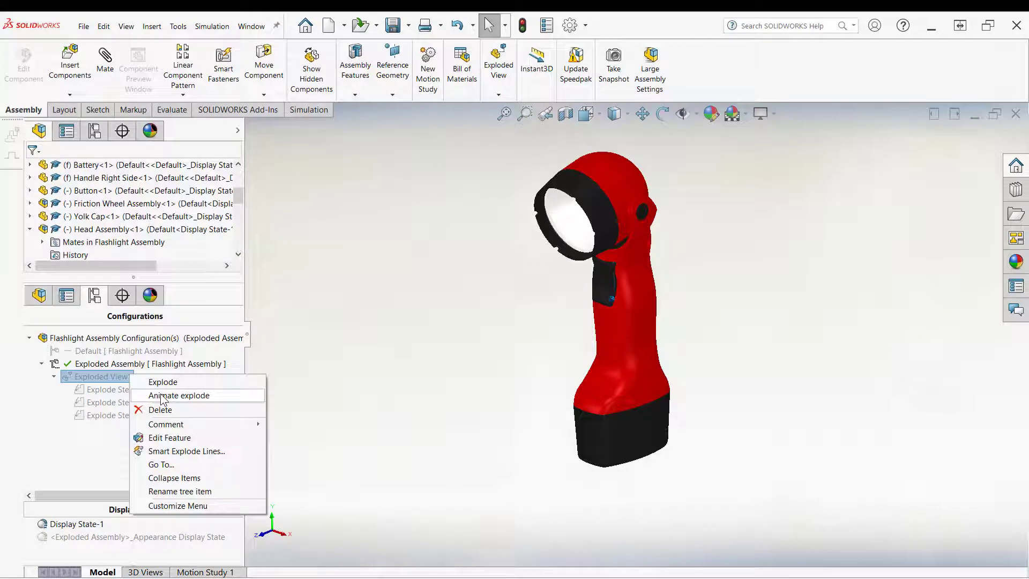
left_click(162, 396)
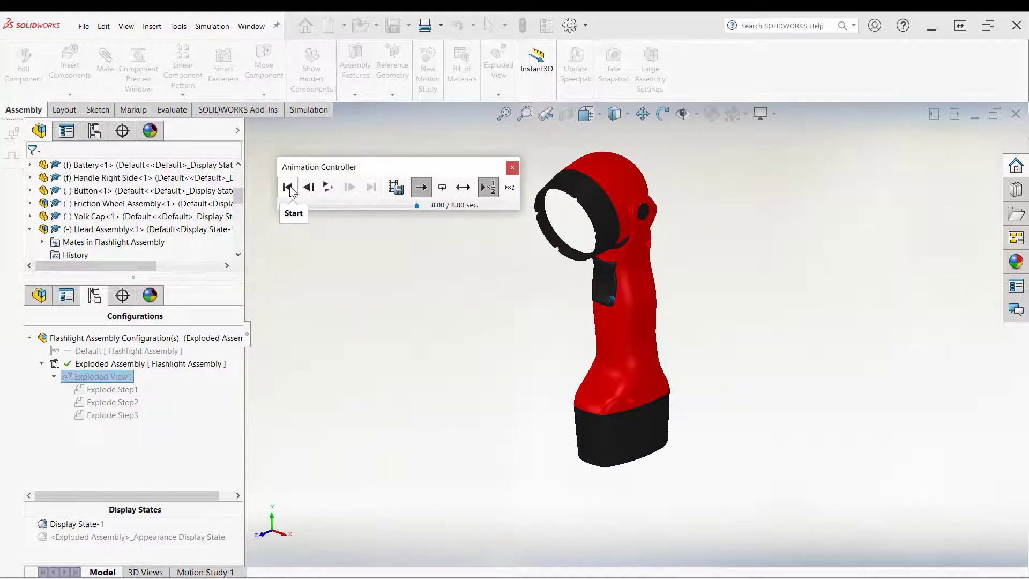
left_click(512, 167)
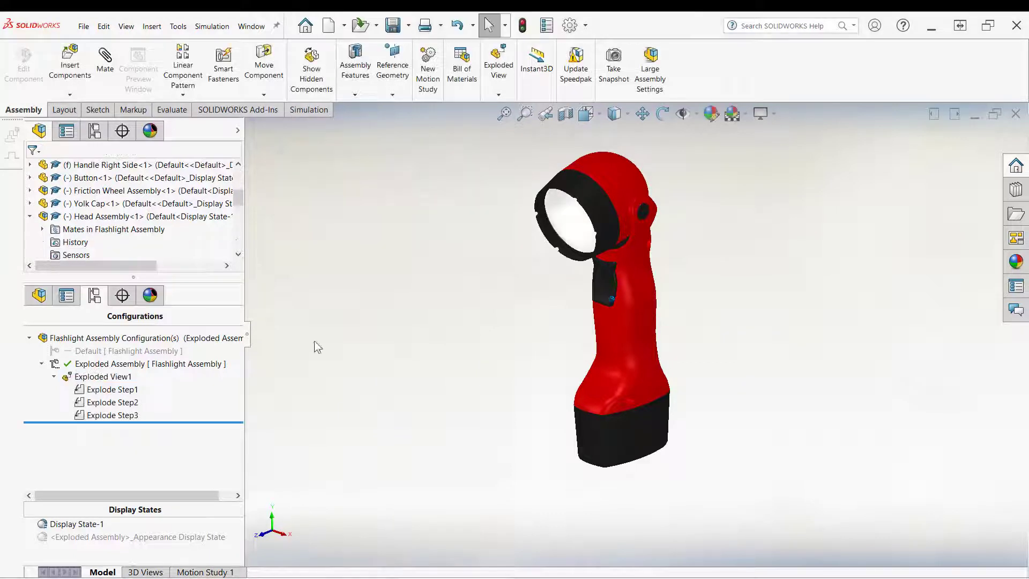
Step: Edit Exploded View1 and change Explode Step3's rotation angle to 360 deg
right_click(127, 414)
left_click(37, 390)
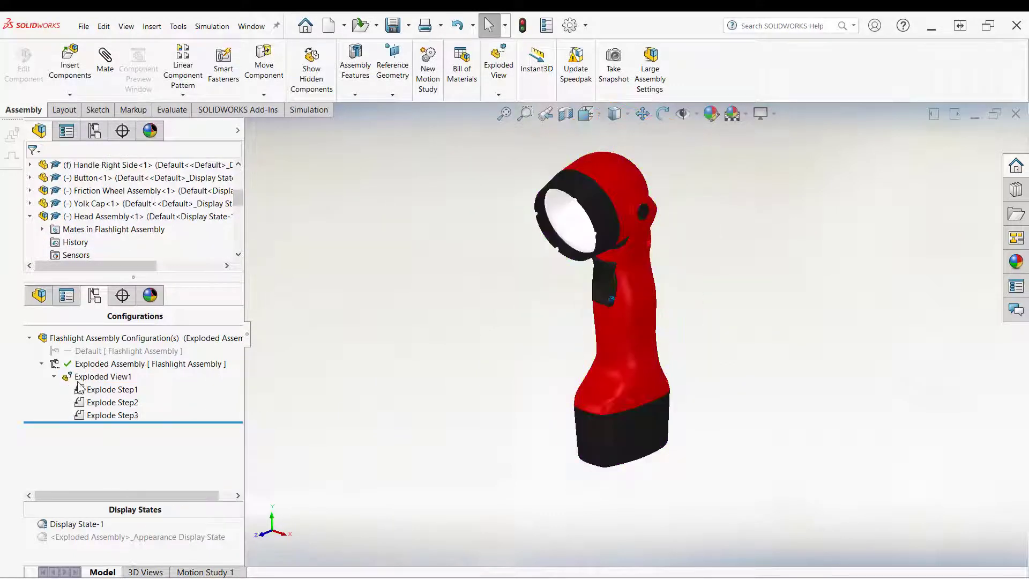
right_click(105, 378)
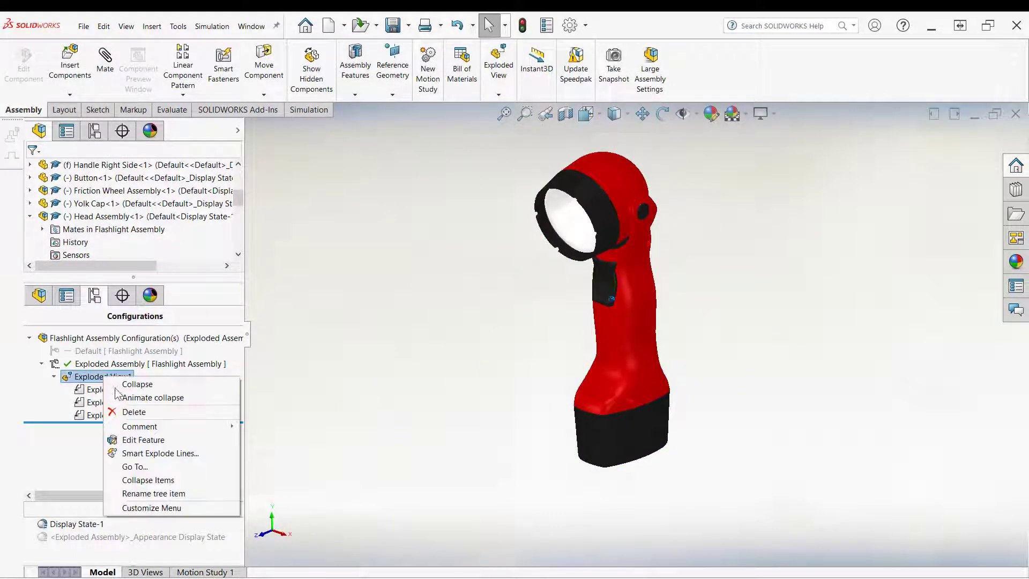
left_click(141, 440)
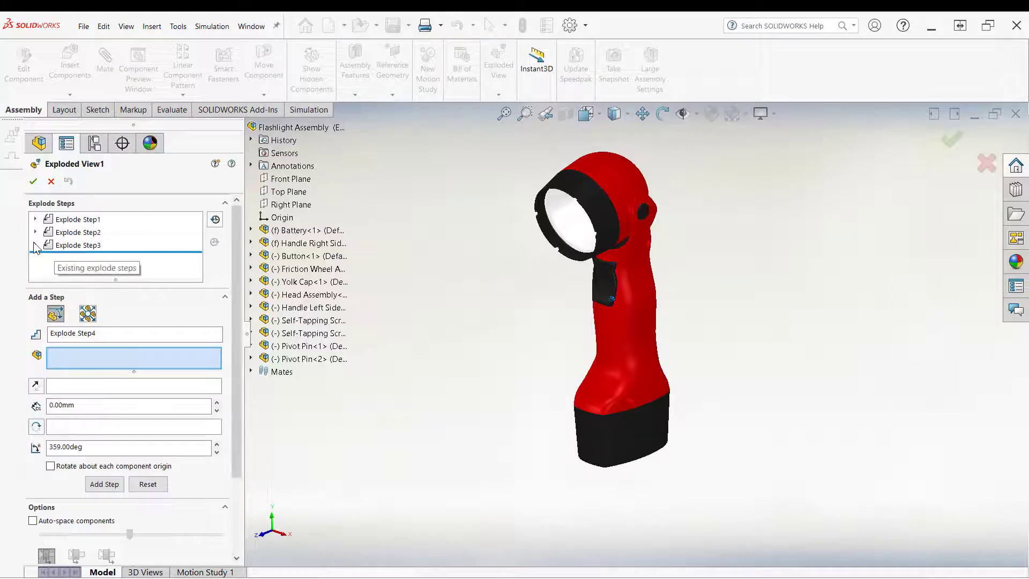
left_click(60, 246)
scroll(239, 442, "down", 5)
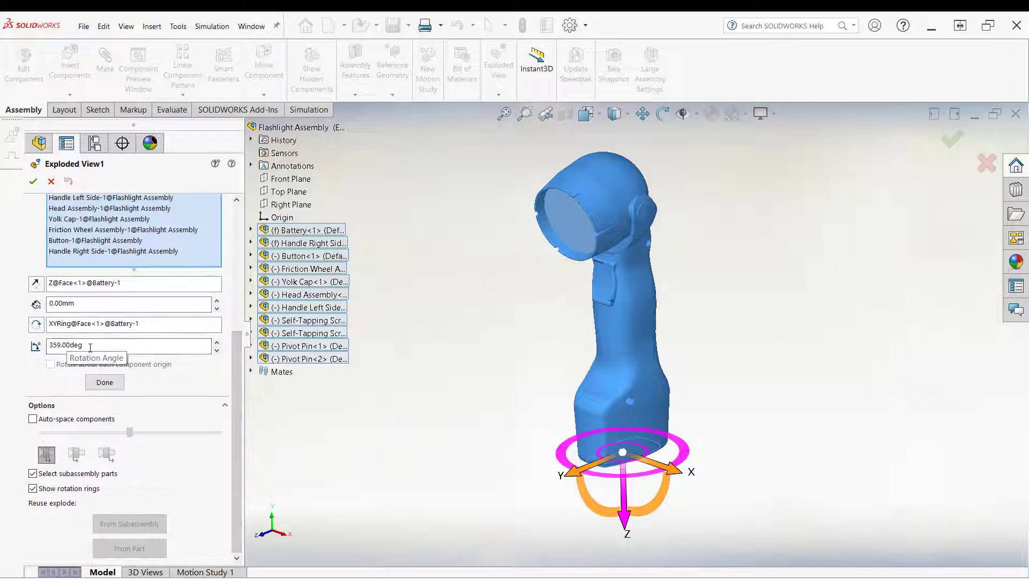
left_click(91, 347)
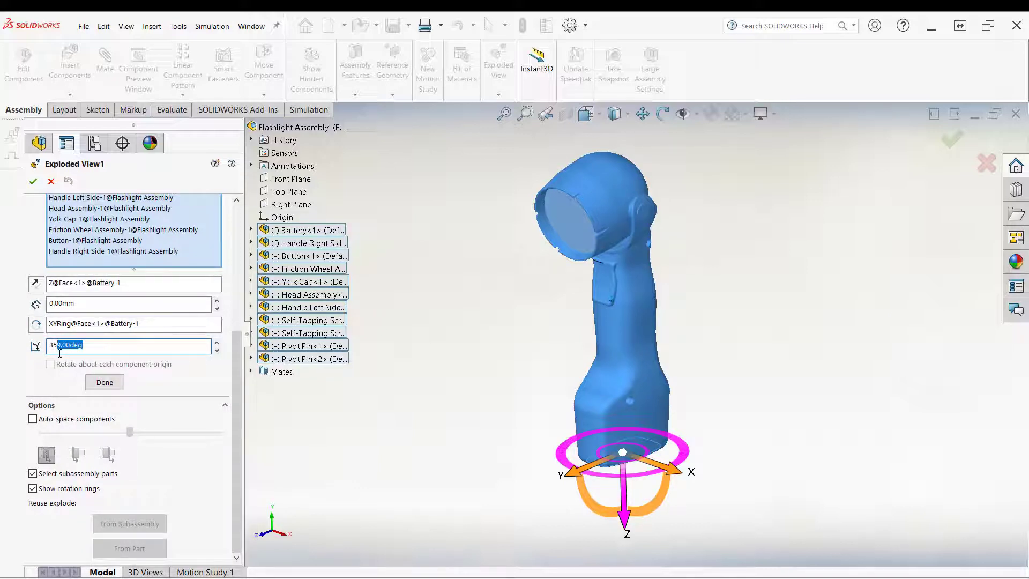
type("360")
left_click(106, 383)
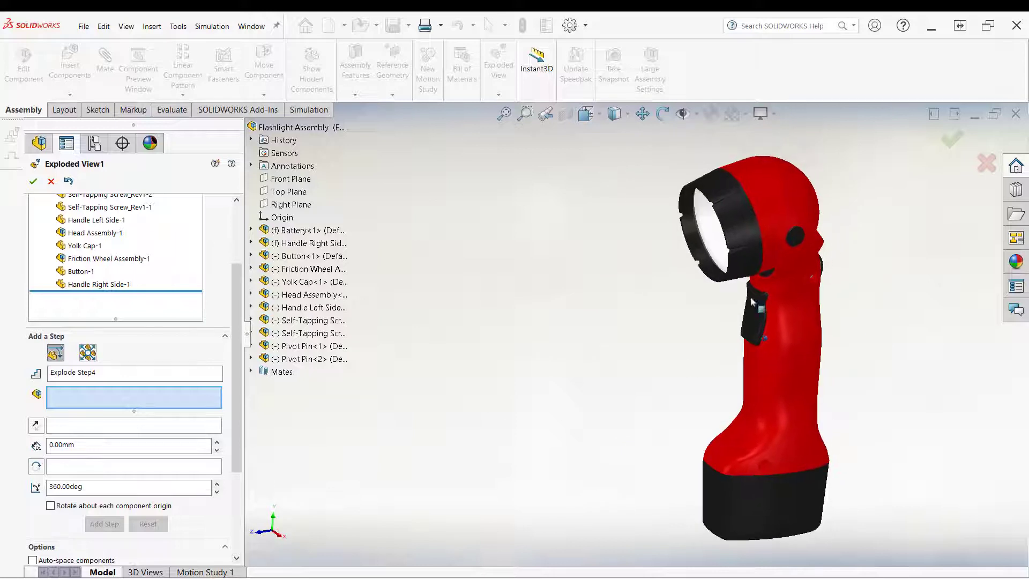
mouse_move(767, 200)
middle_mouse_down()
mouse_move(790, 268)
mouse_move(706, 238)
mouse_move(753, 213)
middle_mouse_up()
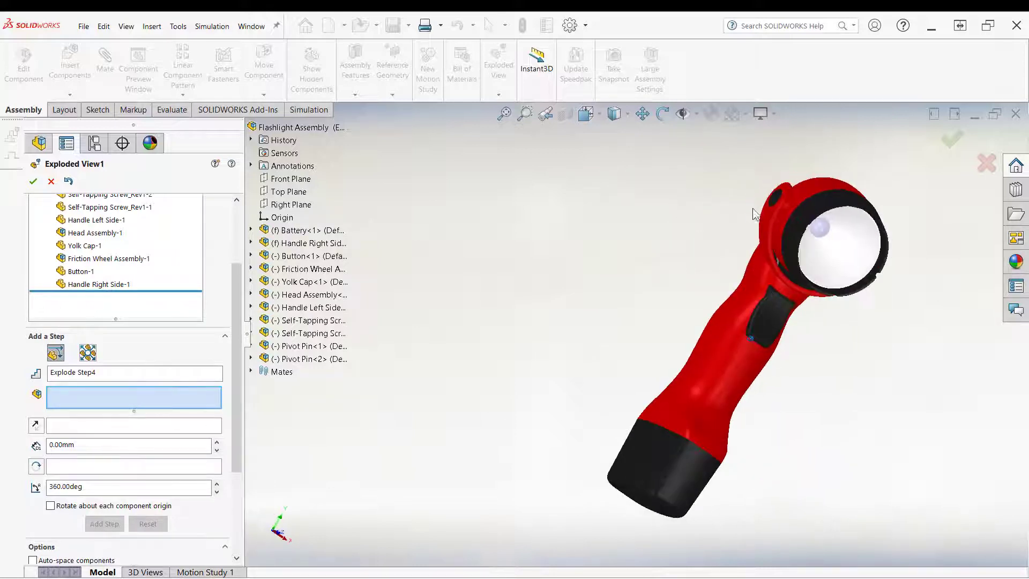
Step: Try to set up a new explode step on the right pivot pin, then clear the component and reference selections
middle_click_drag(721, 284, 439, 348)
middle_click_drag(521, 382, 423, 360)
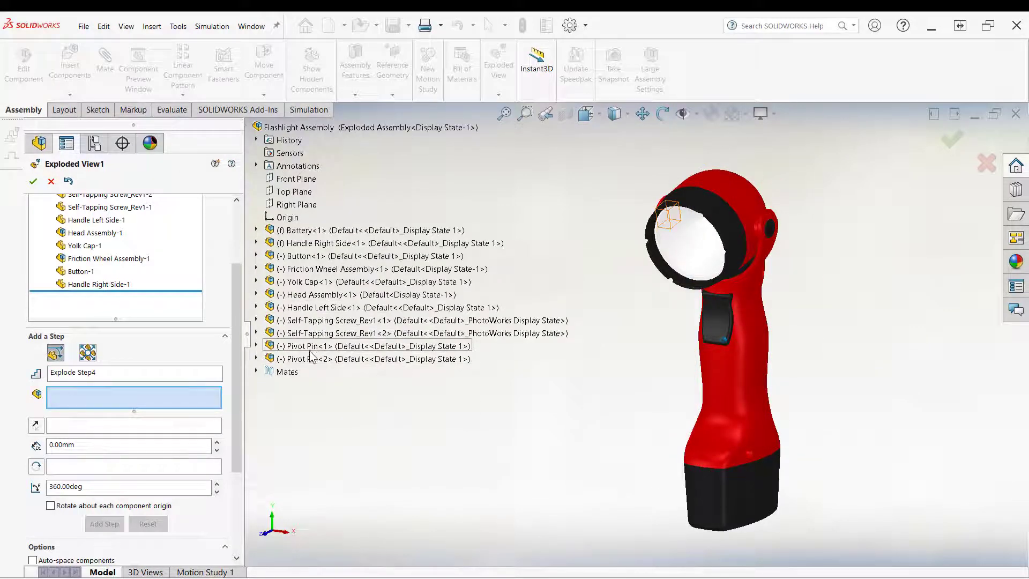
scroll(793, 221, "down", 6)
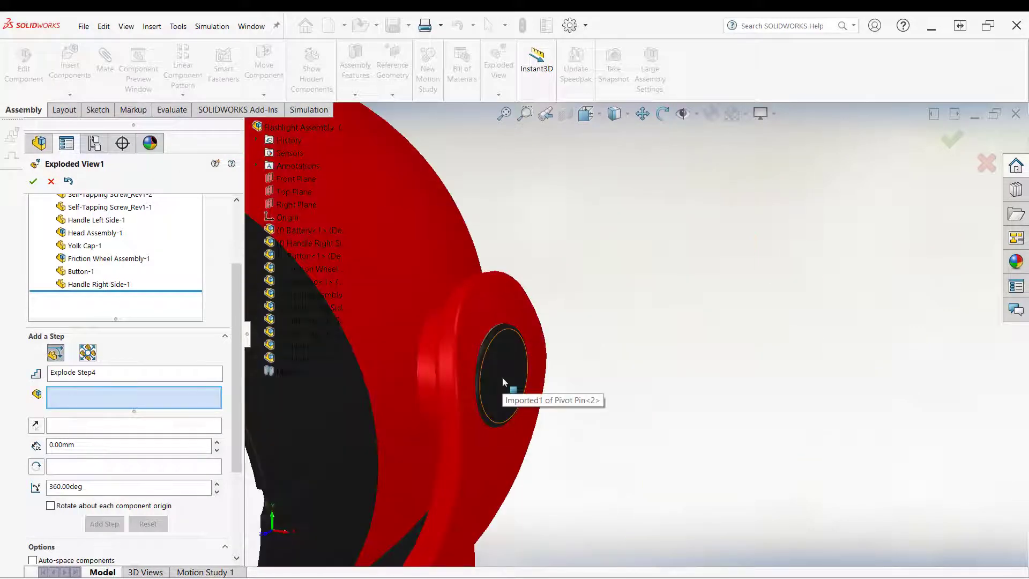
left_click(502, 377)
scroll(797, 418, "up", 5)
scroll(627, 364, "down", 5)
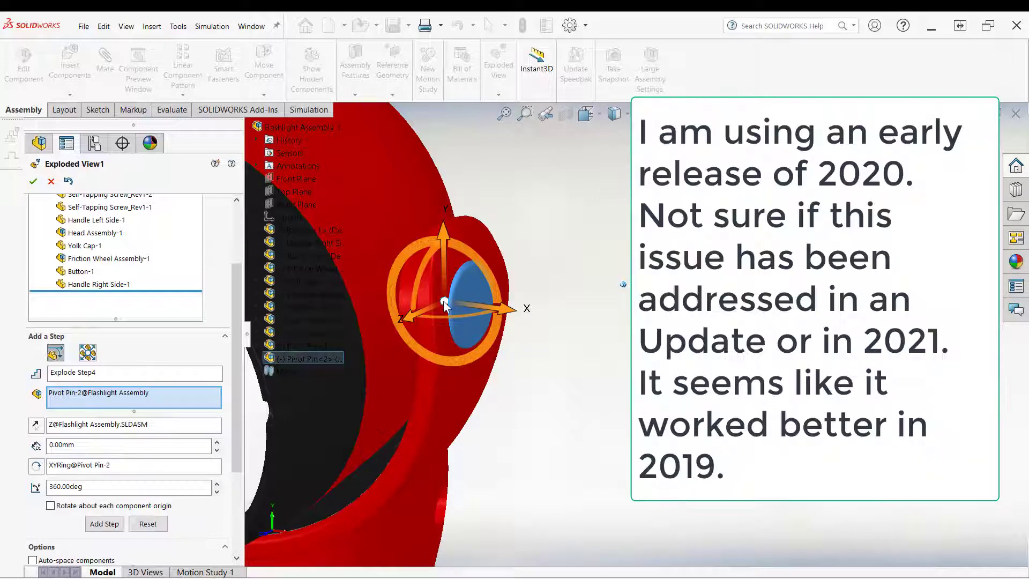
left_click(455, 370)
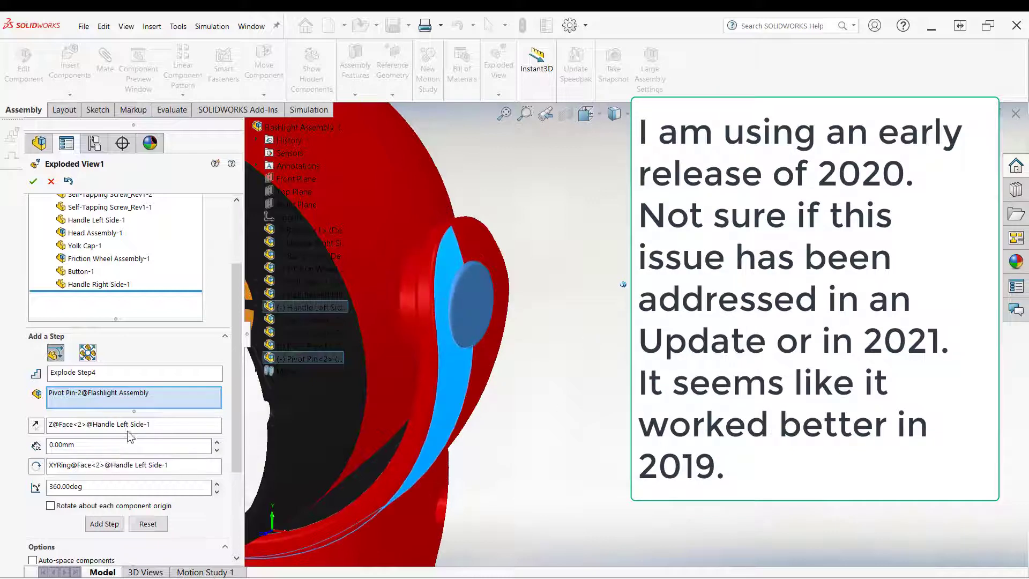
right_click(125, 403)
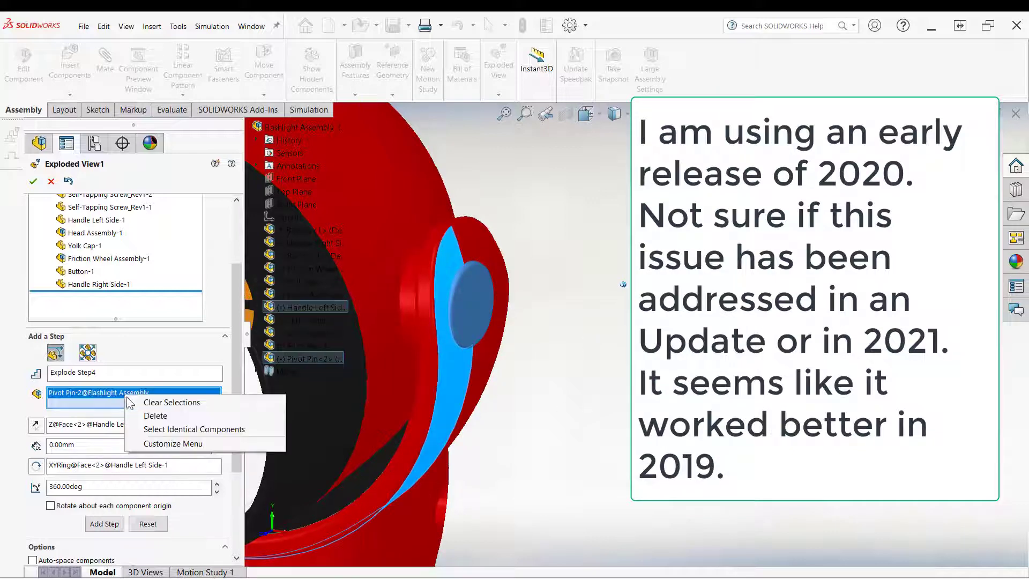
left_click(160, 419)
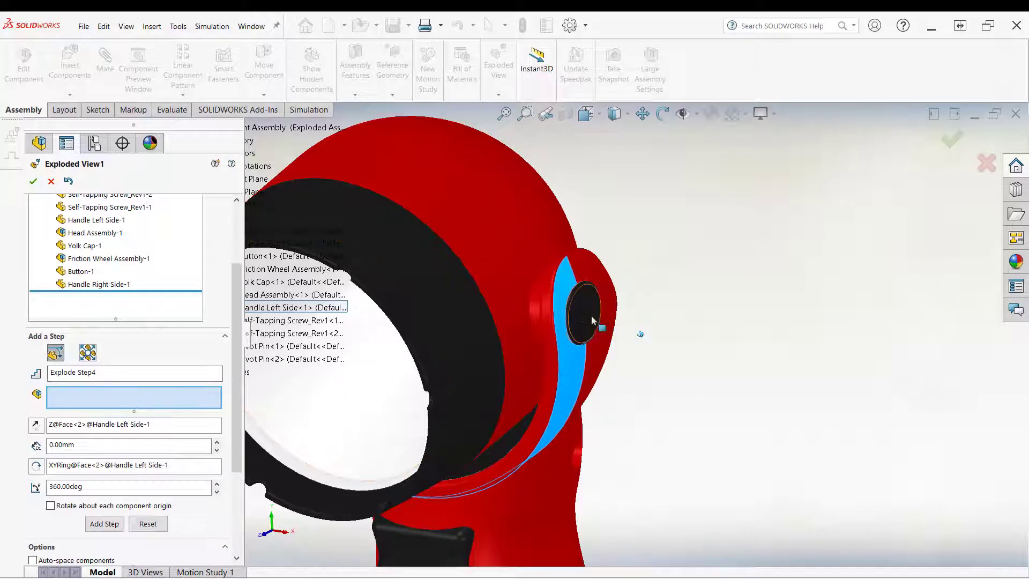
left_click(596, 270)
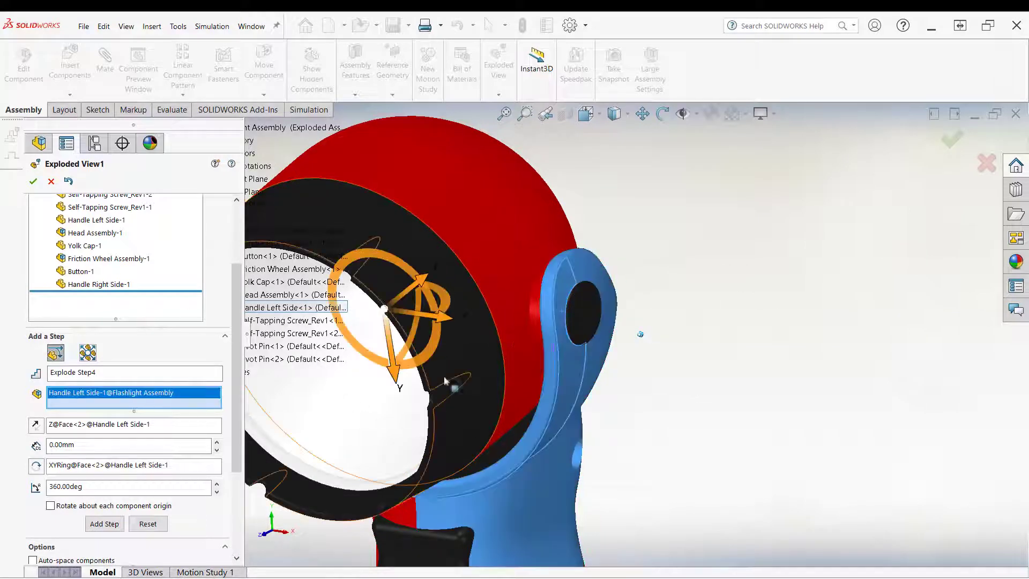
right_click(80, 403)
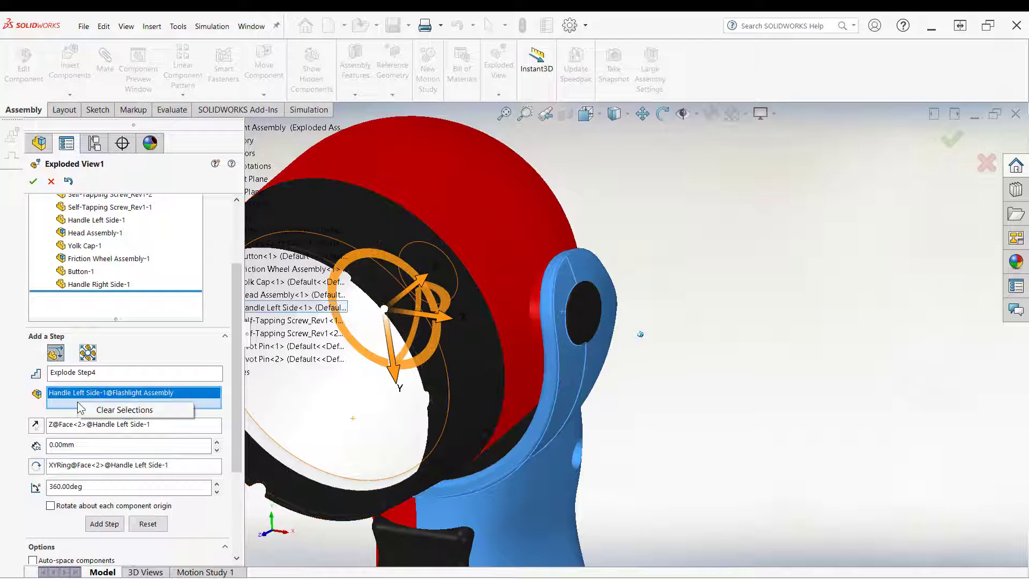
left_click(114, 412)
right_click(110, 464)
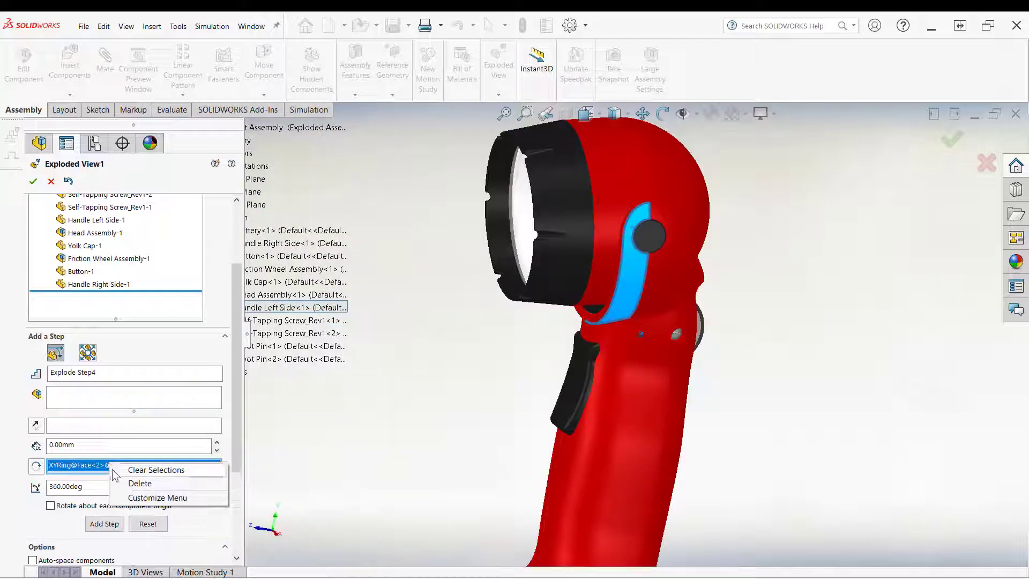
left_click(140, 470)
Step: Move the right pivot pin outward about 38 mm along its X axis as Explode Step4
middle_click_drag(374, 406, 766, 307)
left_click(693, 262)
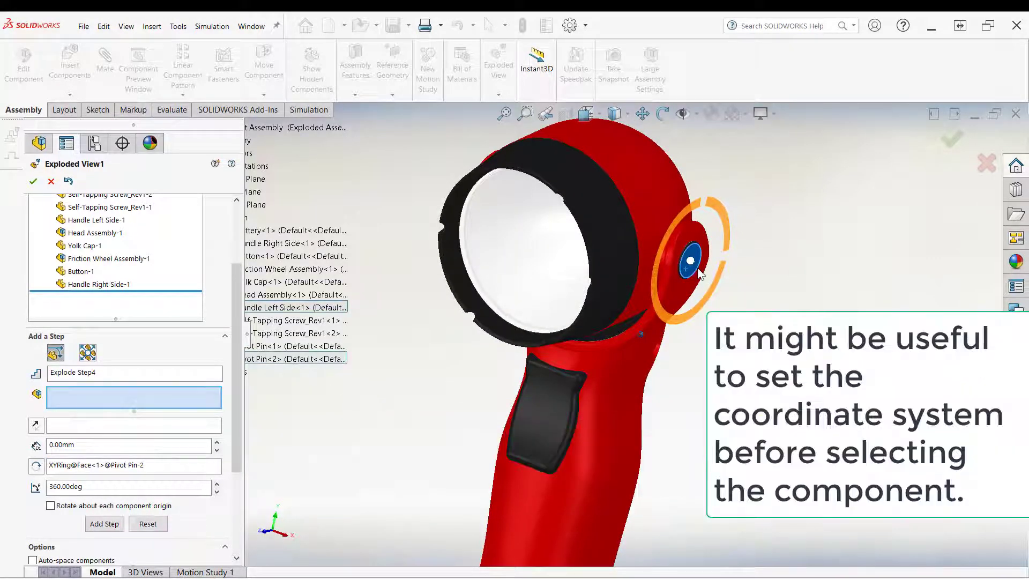
left_click(698, 267)
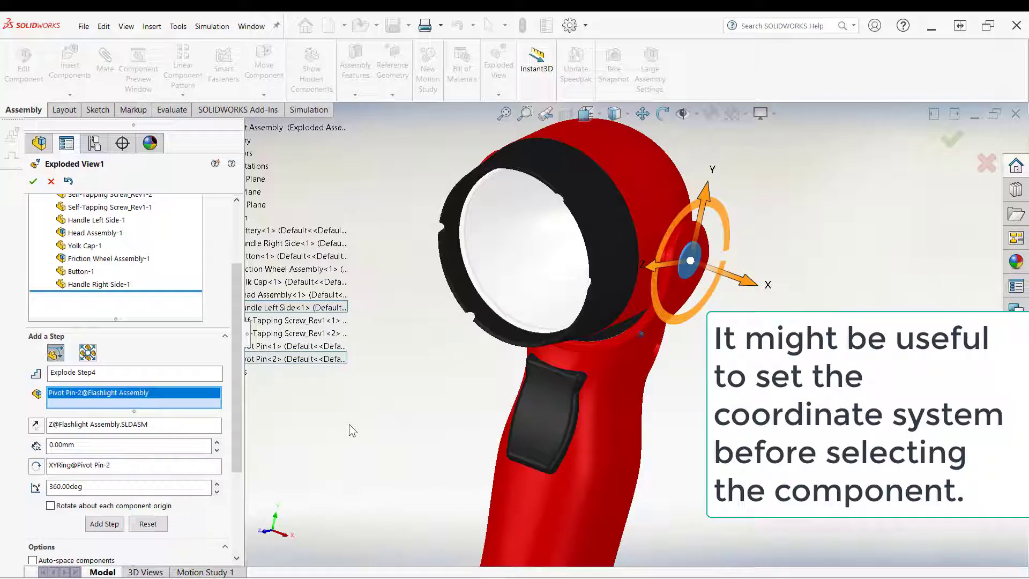
middle_click_drag(766, 290, 768, 298)
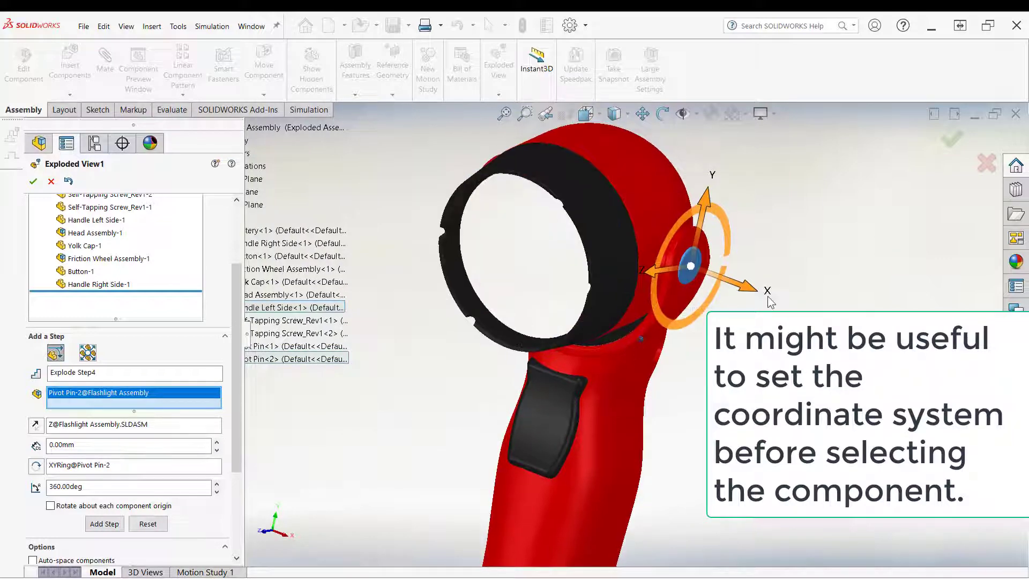
mouse_move(757, 346)
middle_mouse_down()
mouse_move(741, 368)
mouse_move(775, 332)
mouse_move(761, 327)
middle_mouse_up()
left_click_drag(750, 312, 845, 363)
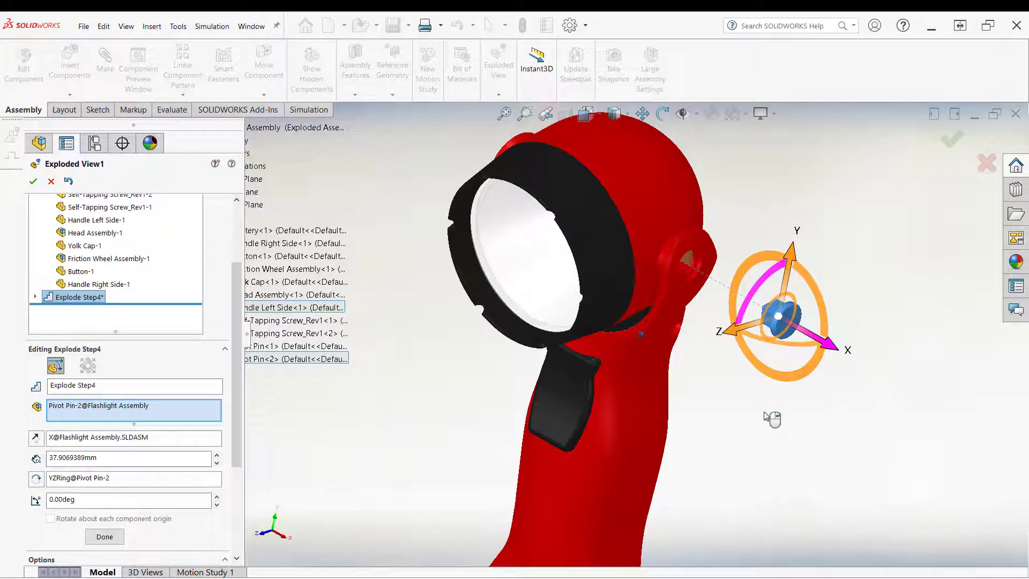
left_click(803, 401)
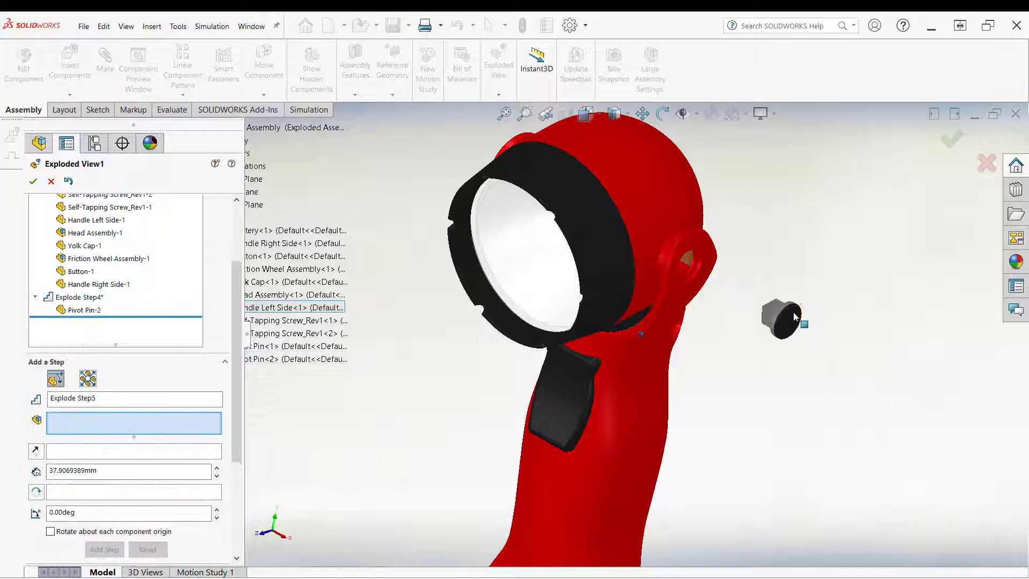
Step: Move the same pivot pin up about 25 mm along Y as Explode Step5 and close the exploded view editor
left_click(780, 320)
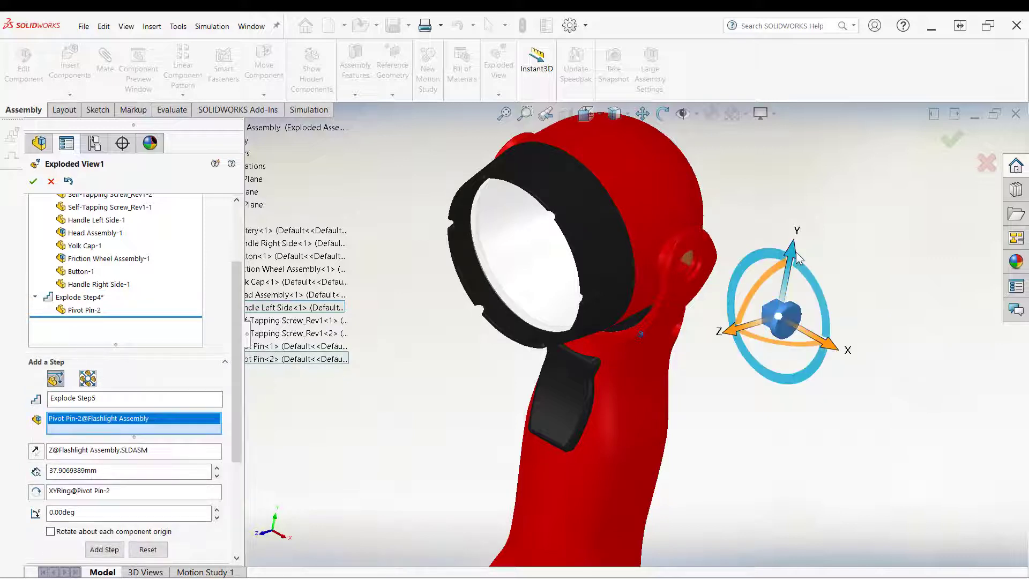
left_click_drag(797, 257, 806, 166)
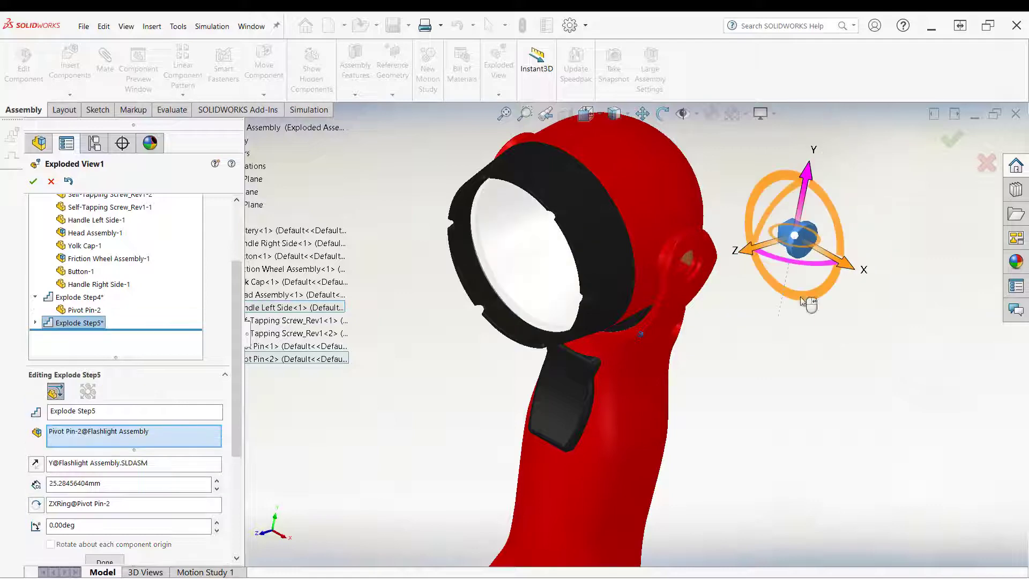
left_click(796, 337)
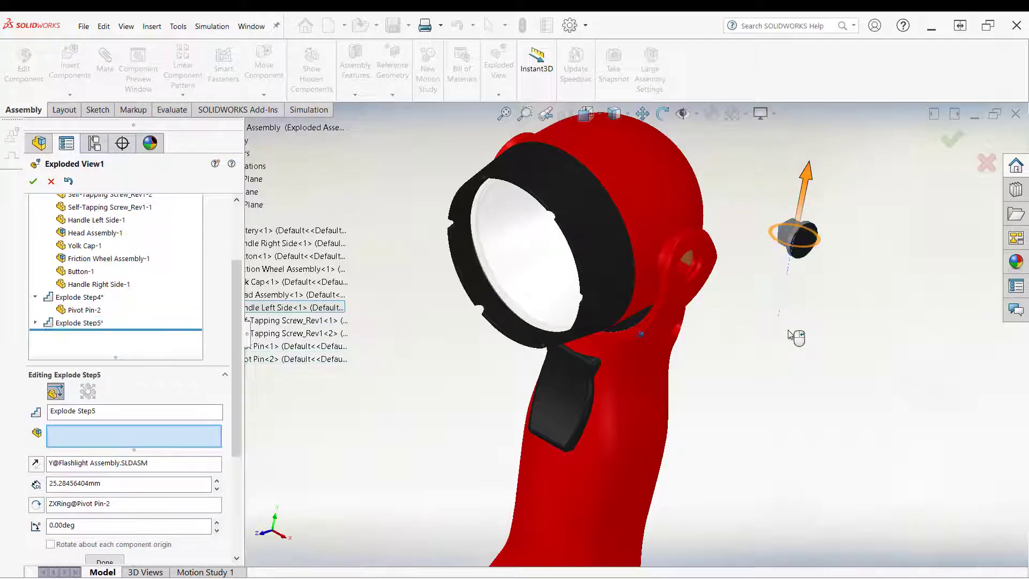
left_click(32, 181)
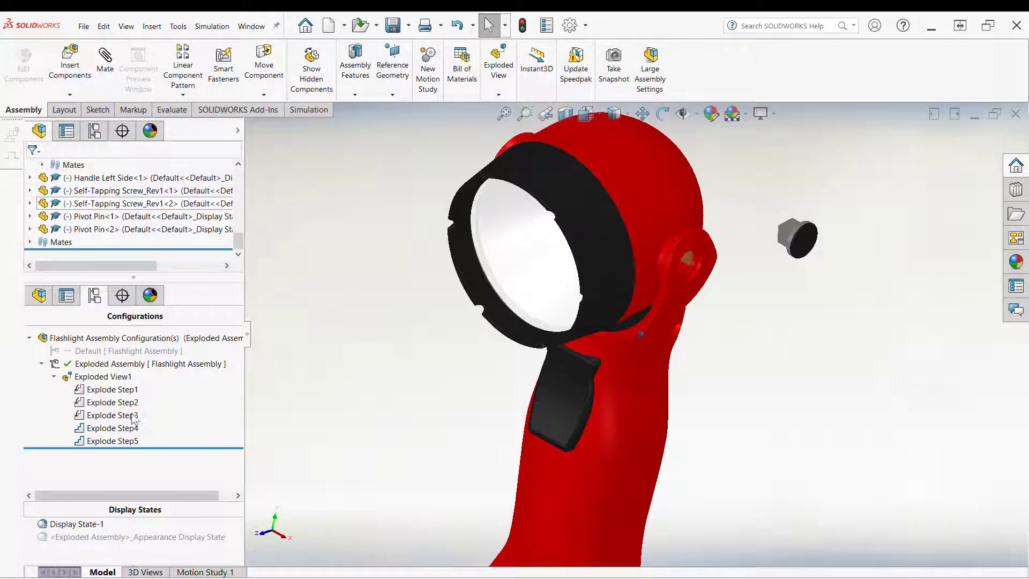
Step: Collapse Exploded View1, run its animated explode, and close the animation controller
right_click(99, 377)
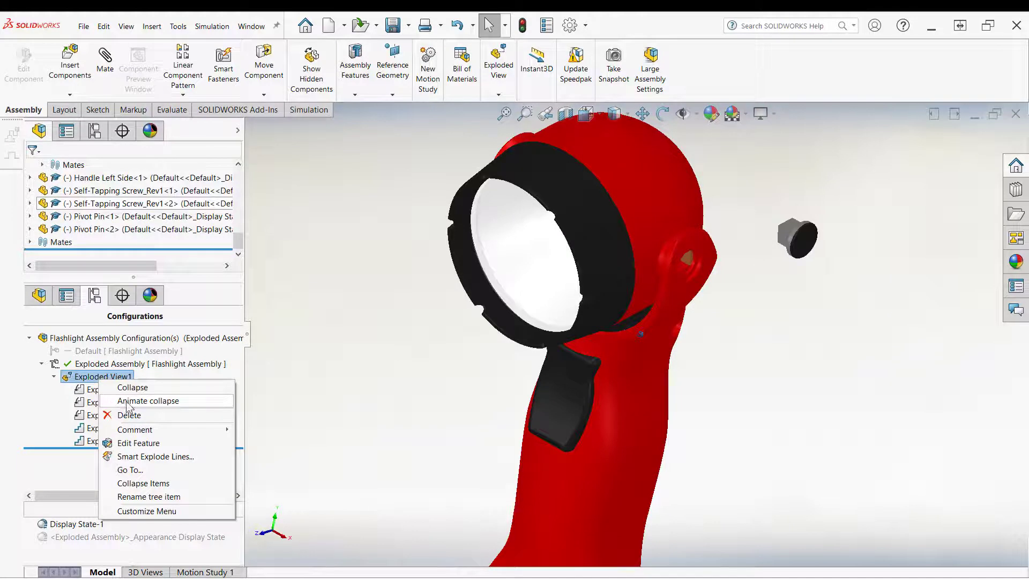
left_click(127, 403)
right_click(99, 377)
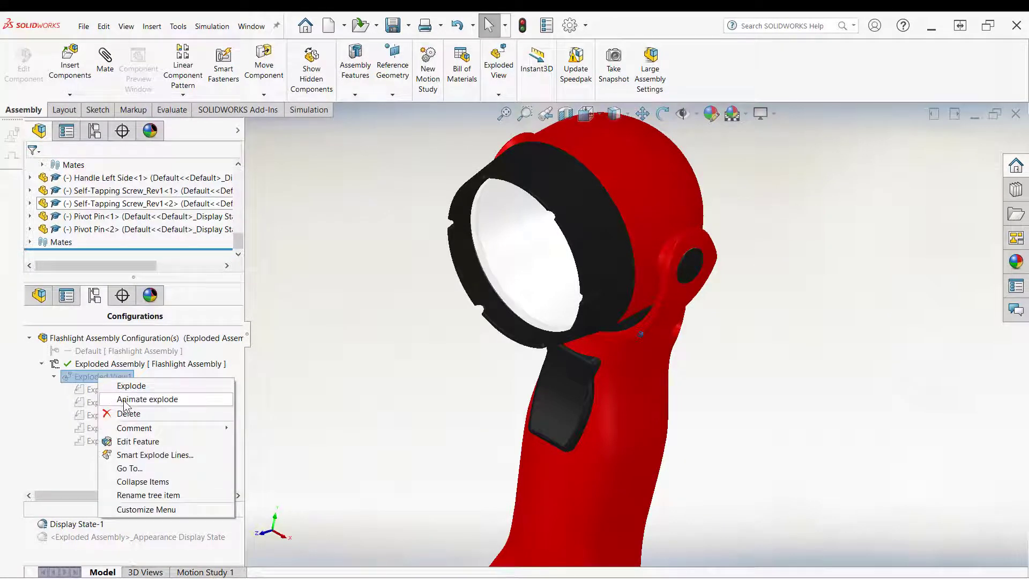
left_click(125, 401)
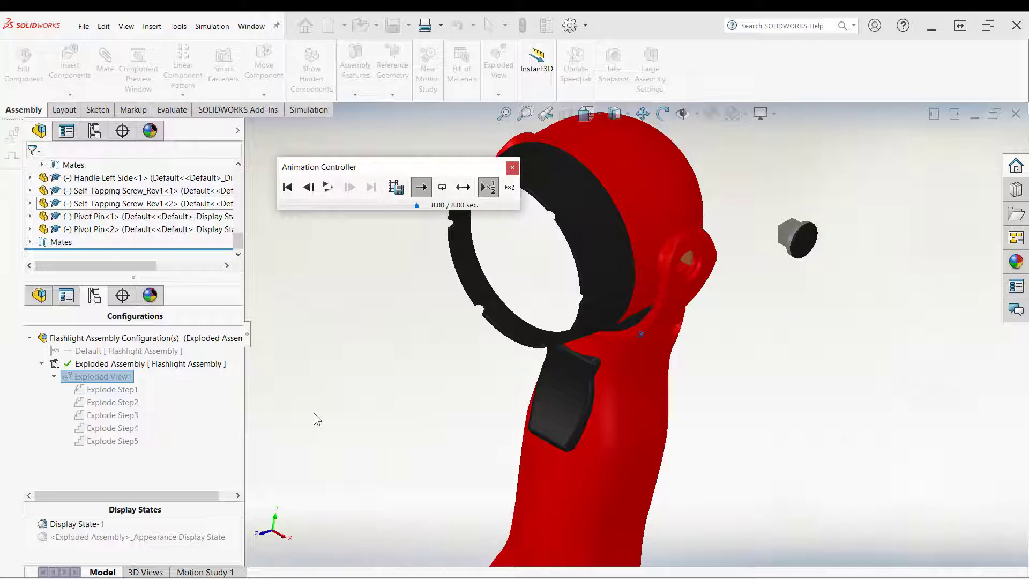
left_click(512, 168)
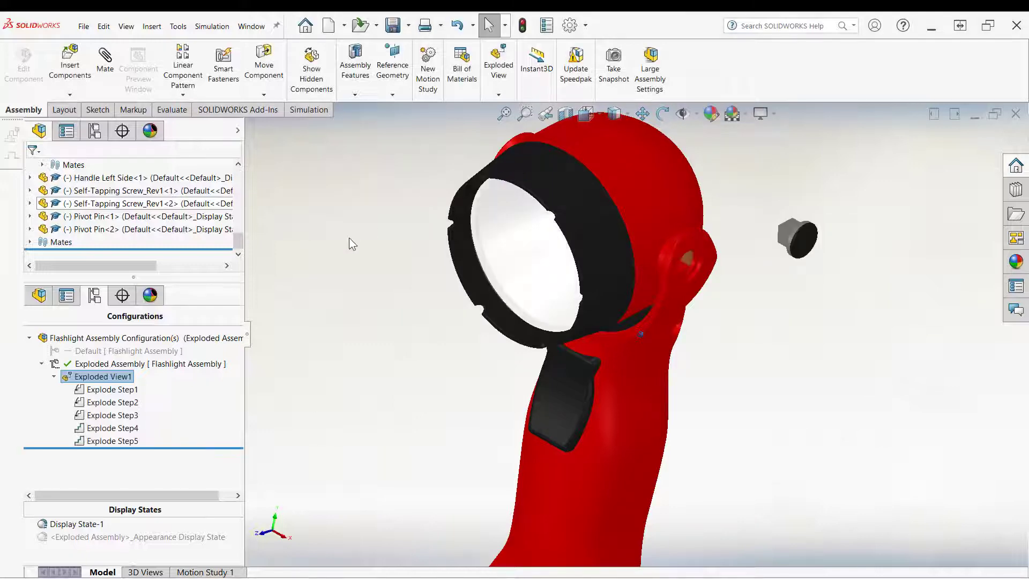
right_click(91, 376)
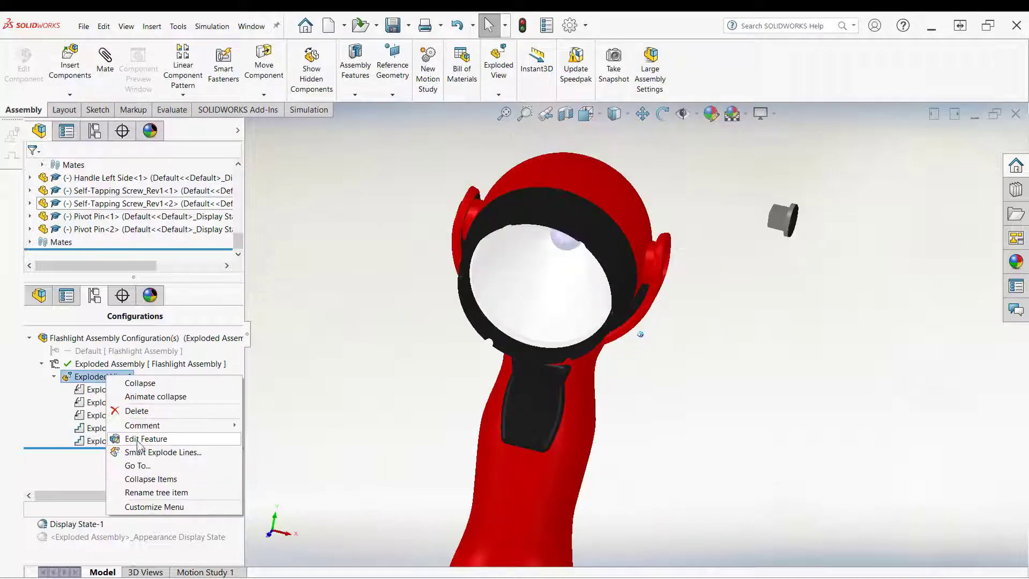
left_click(166, 436)
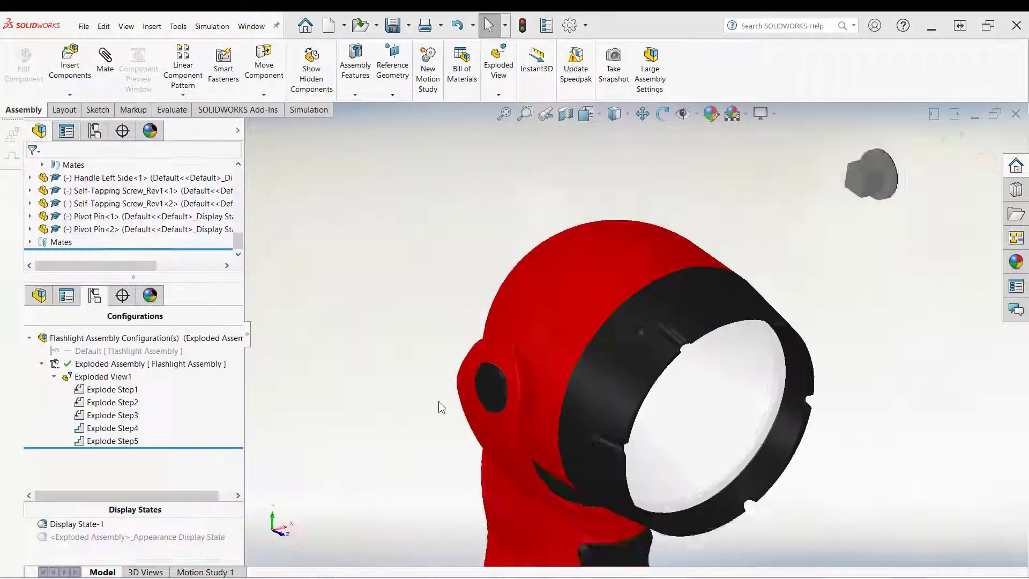
scroll(439, 408, "down", 2)
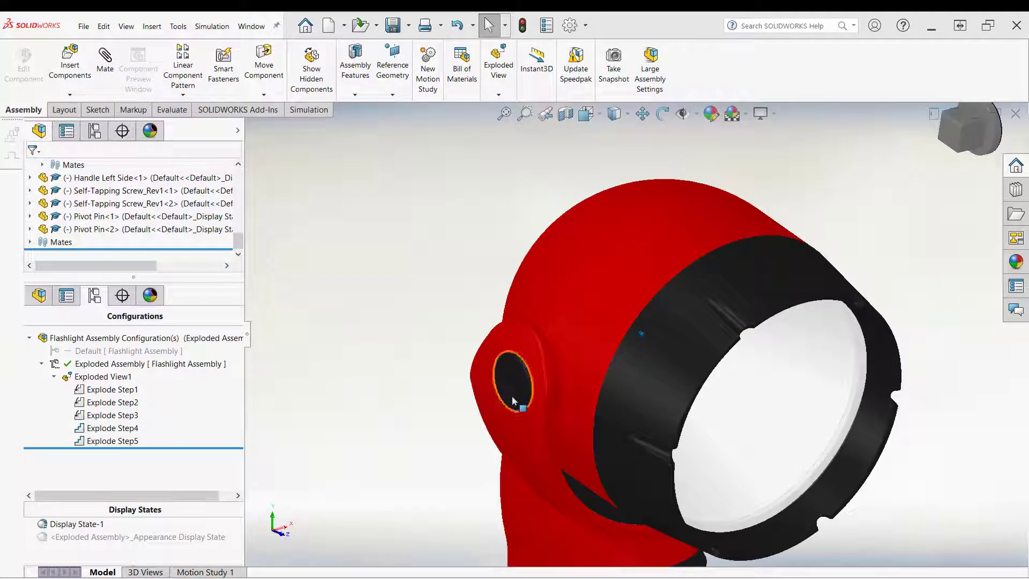
Step: Edit Exploded View1 and move the left pivot pin outward about 27 mm along X as Explode Step6
right_click(93, 378)
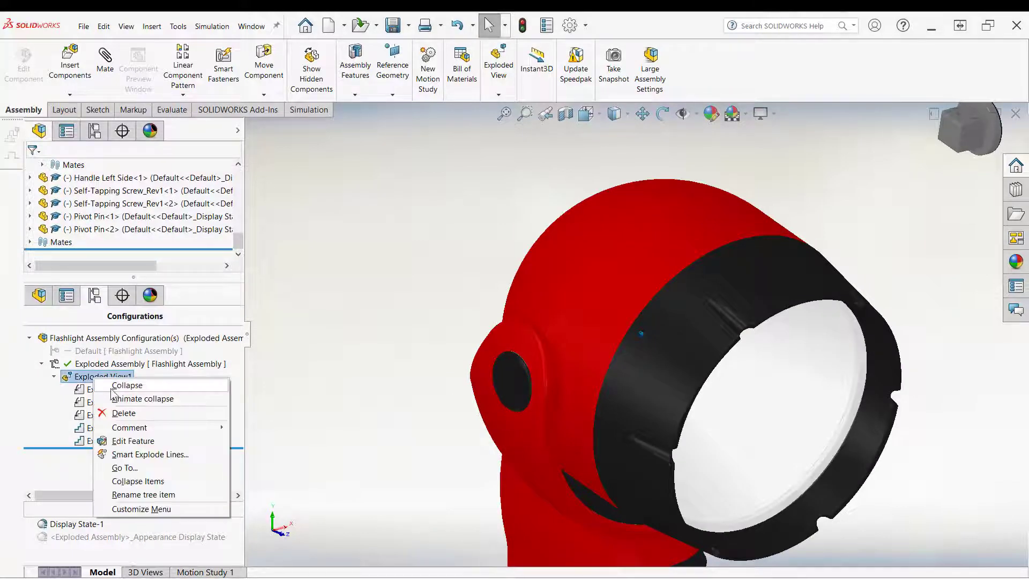
left_click(133, 441)
left_click(511, 382)
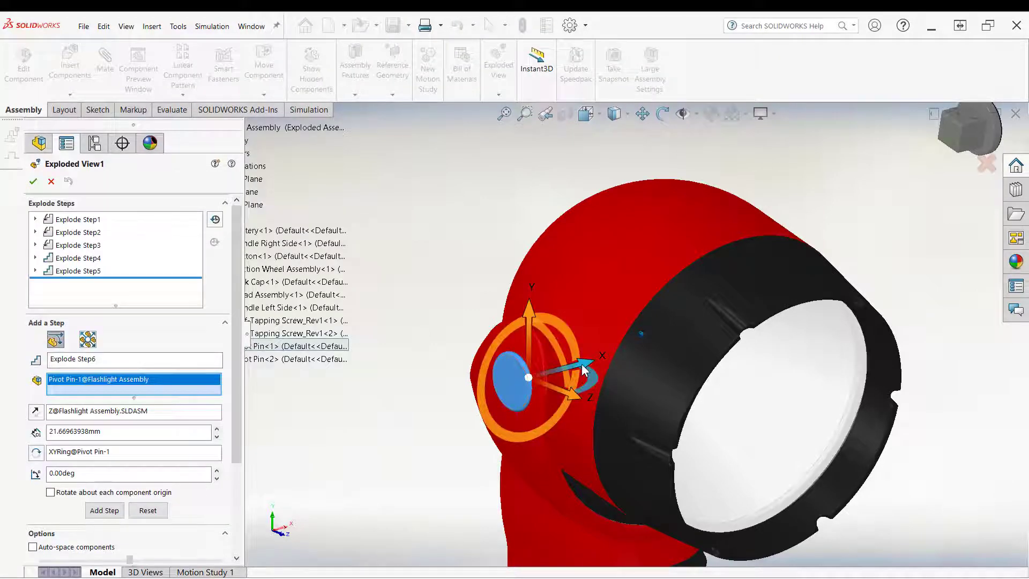
left_click_drag(584, 370, 466, 400)
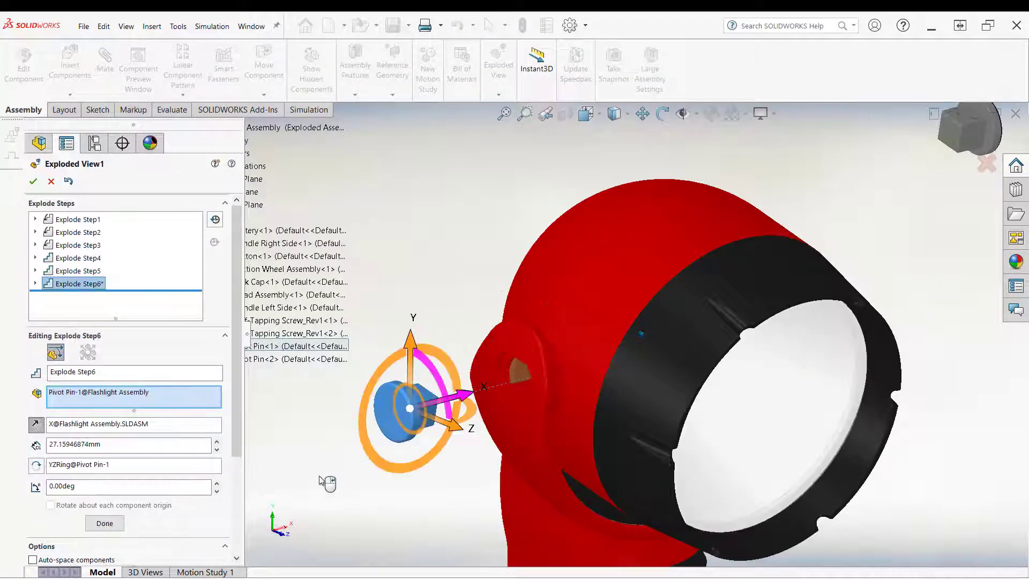
right_click(318, 464)
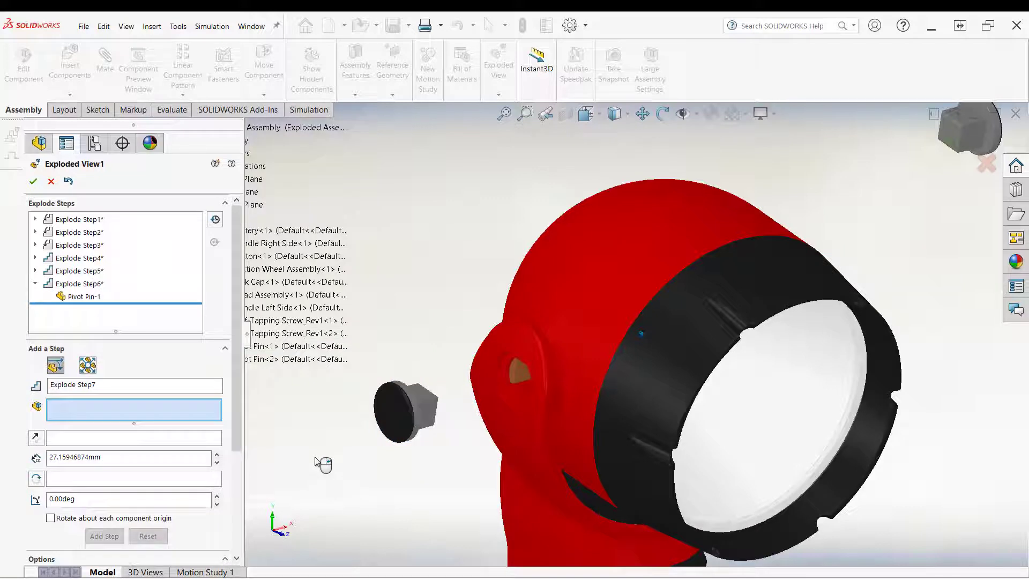
Step: Move the left pivot pin up about 26 mm along Y as Explode Step7 and close the exploded view editor
left_click(397, 410)
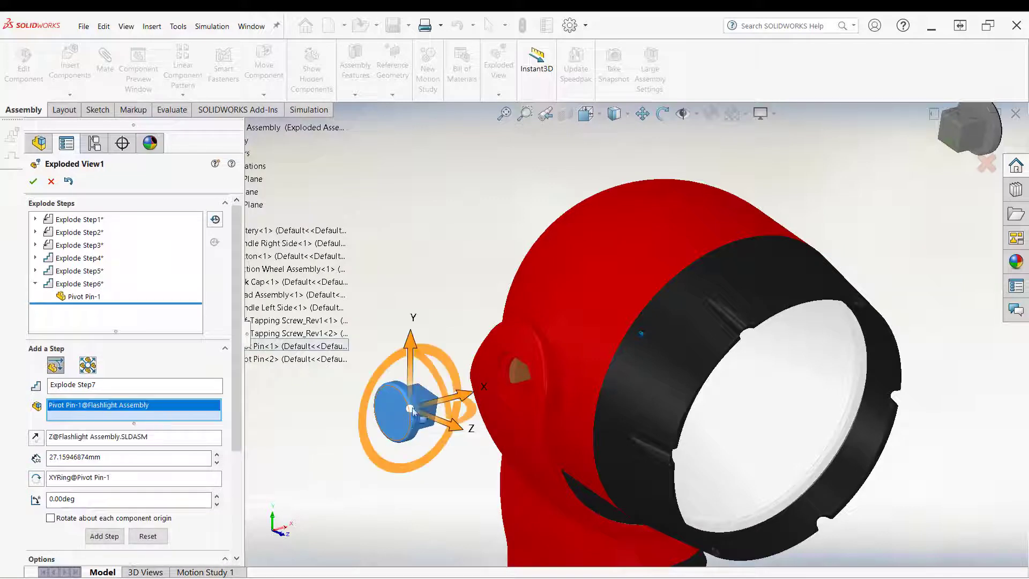
left_click_drag(415, 346, 413, 202)
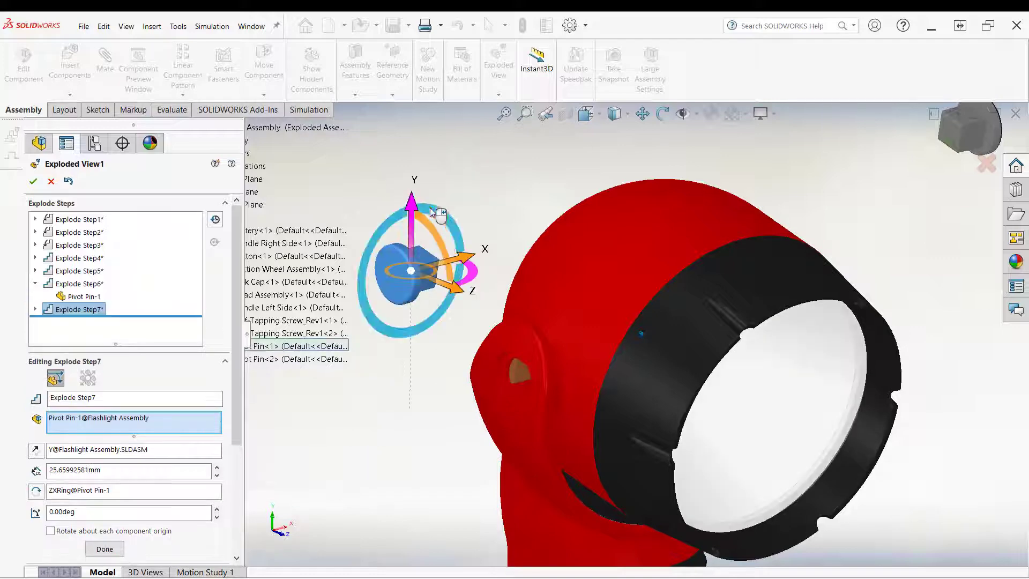
right_click(465, 194)
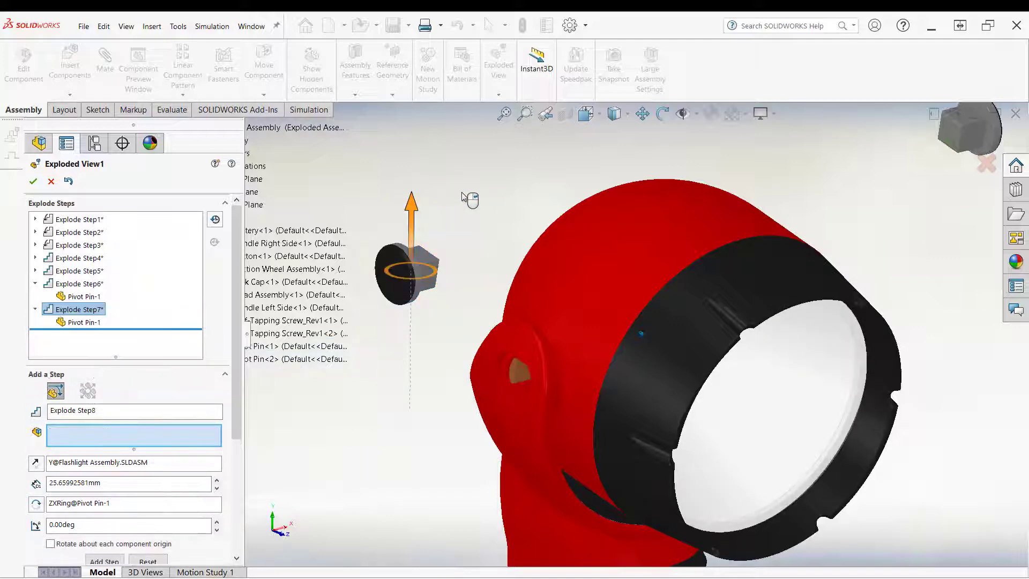
left_click(32, 182)
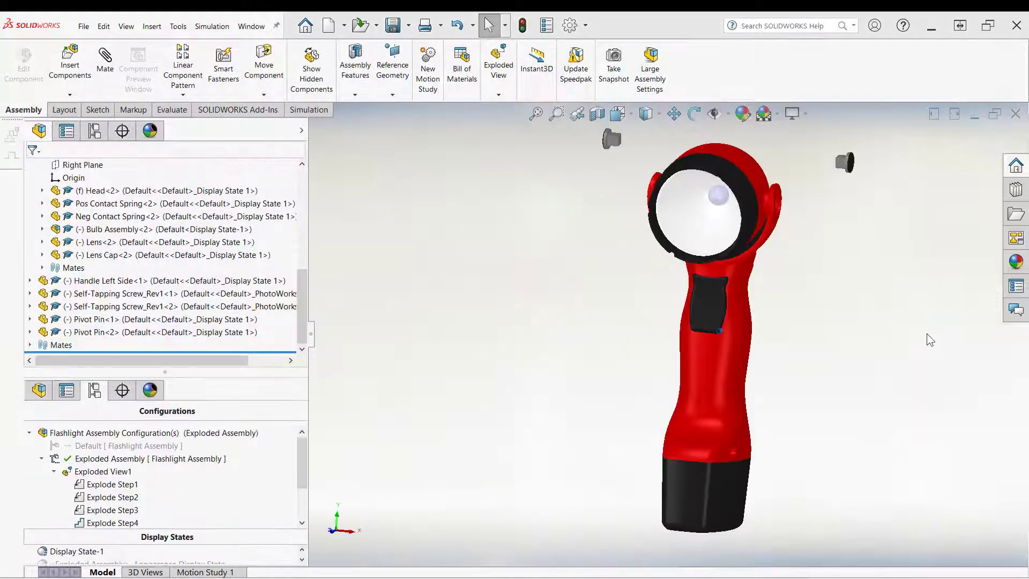
Step: Switch the model display style to shaded with edges
middle_click_drag(568, 324, 498, 162)
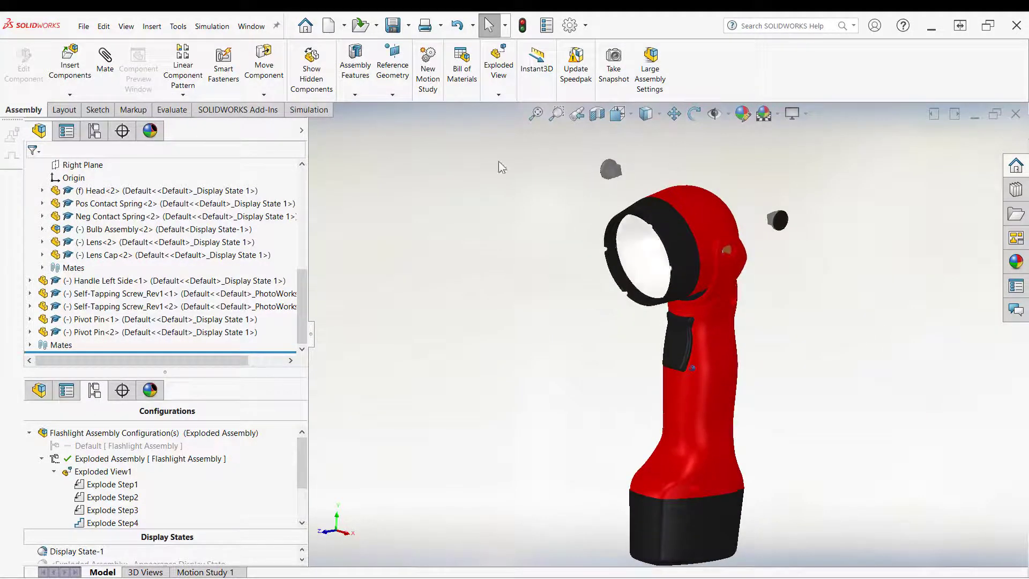
left_click(659, 114)
left_click(647, 137)
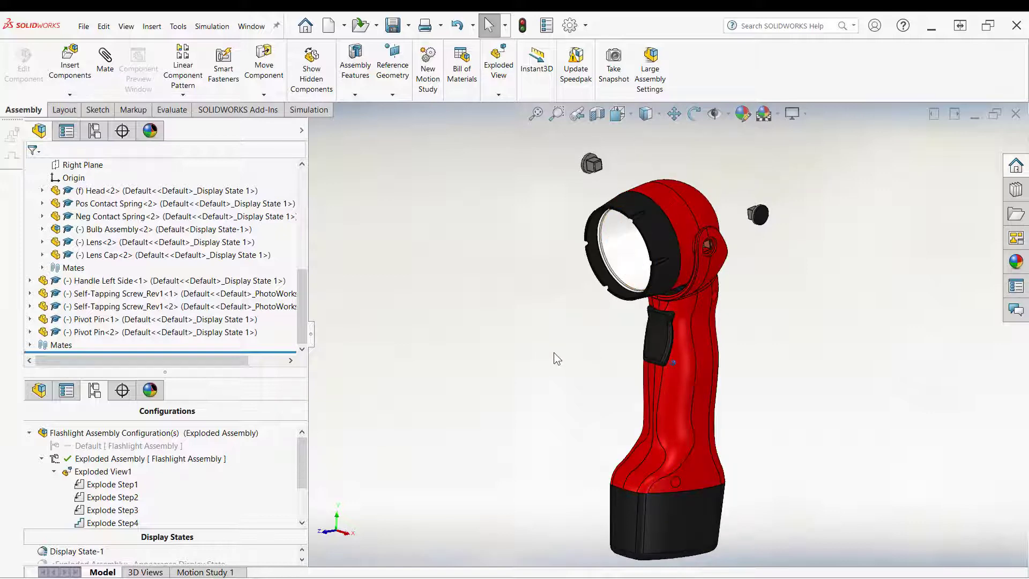
middle_click_drag(548, 349, 562, 325)
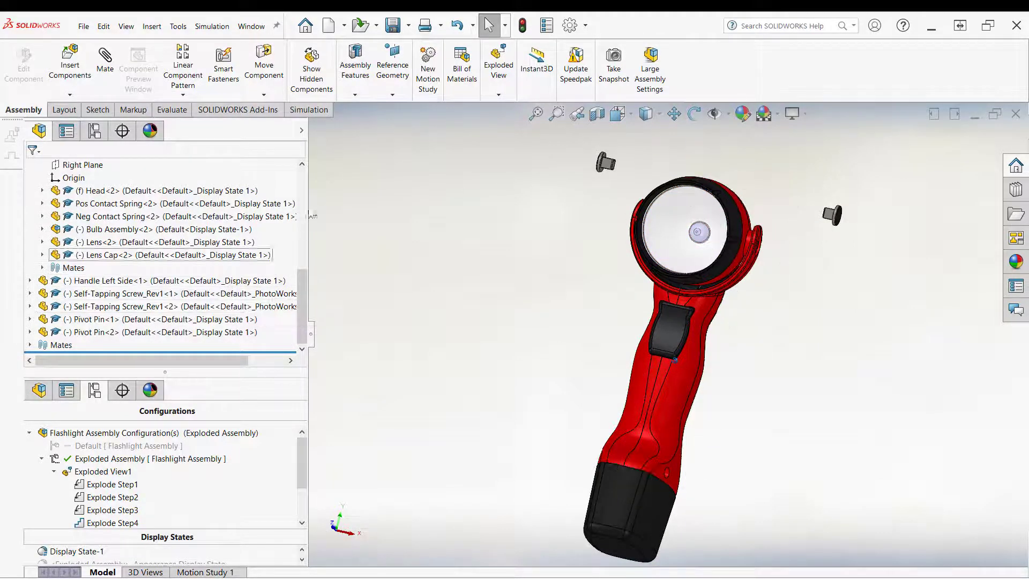
left_click(302, 131)
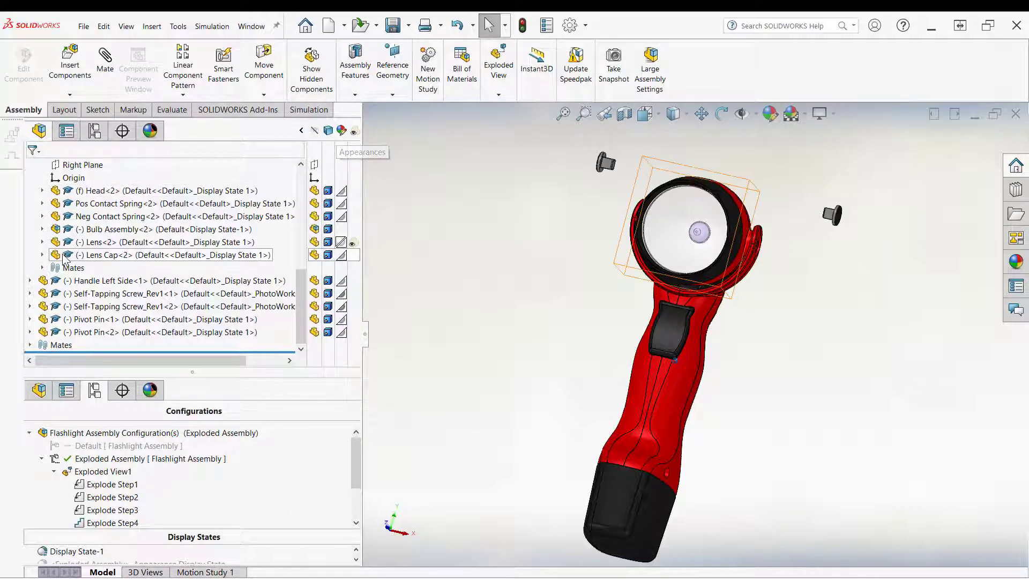
scroll(109, 228, "up", 2)
scroll(76, 262, "up", 3)
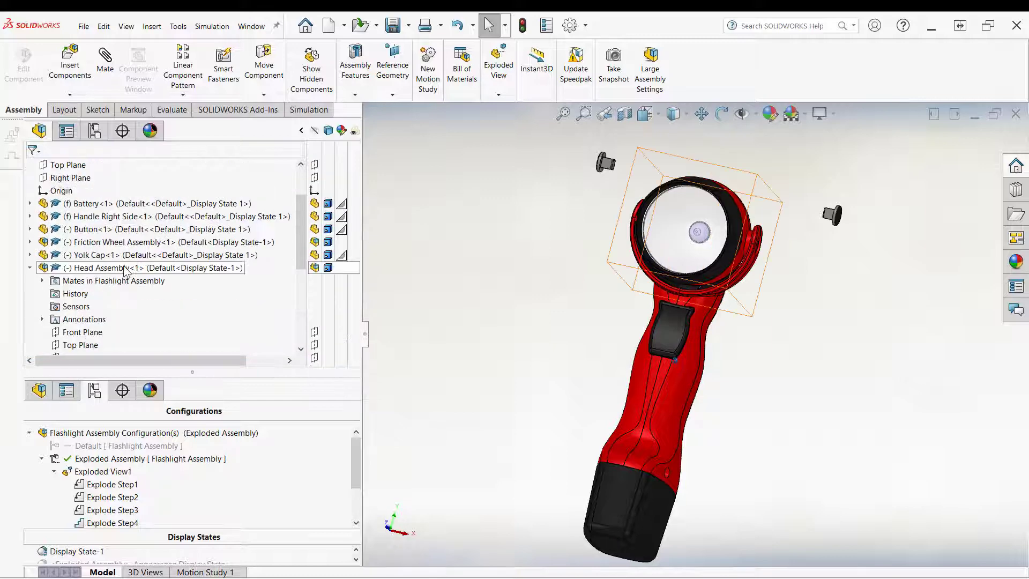
scroll(219, 263, "down", 4)
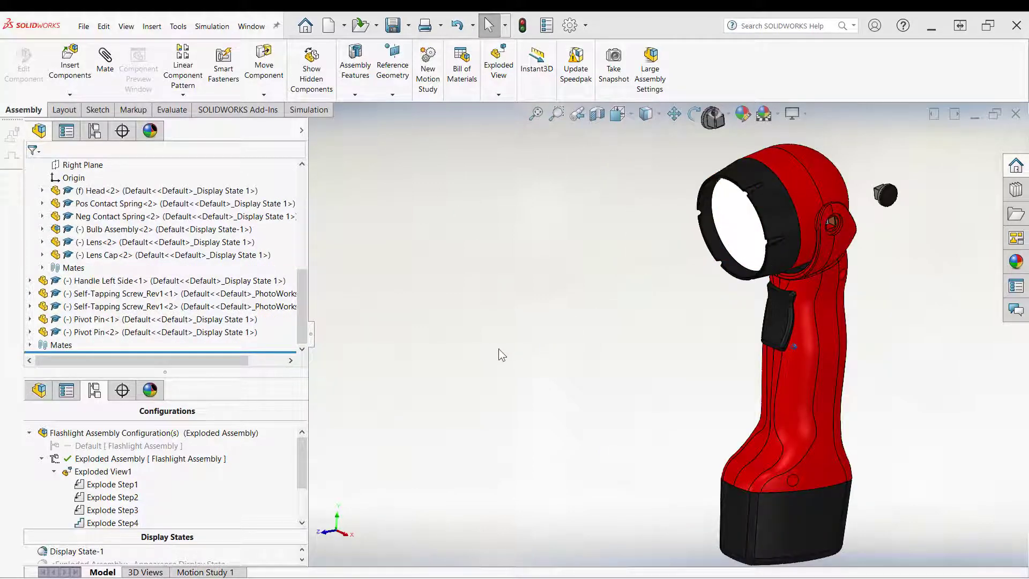
Step: Edit Exploded View1, select the head assembly, and clear its explode direction and rotation references
right_click(115, 475)
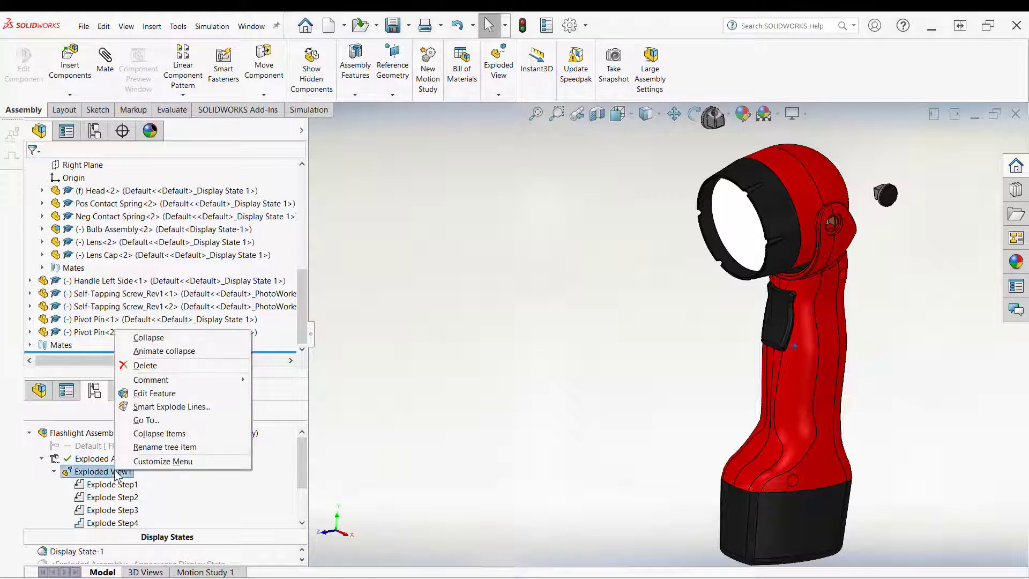
left_click(144, 394)
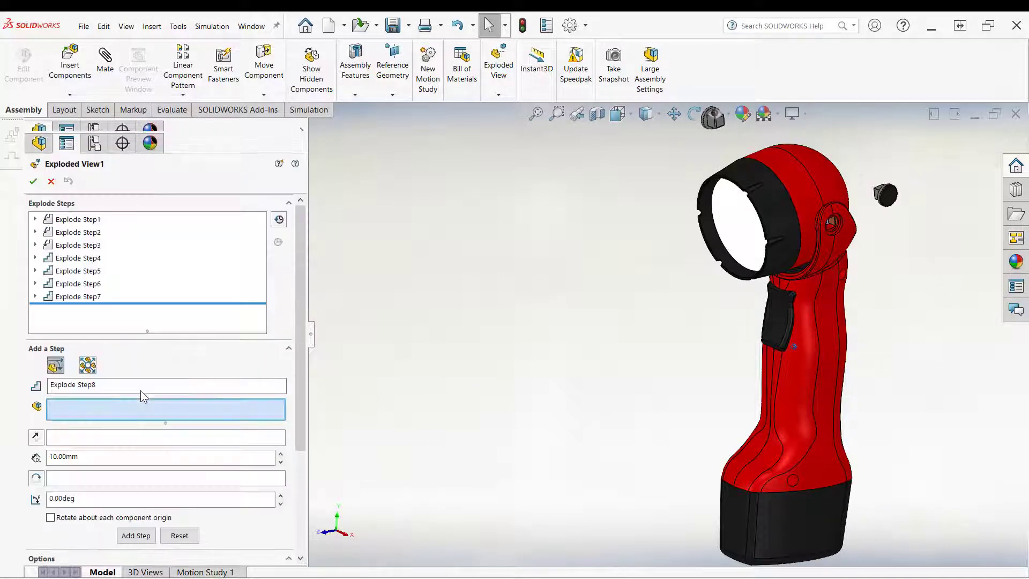
left_click(313, 134)
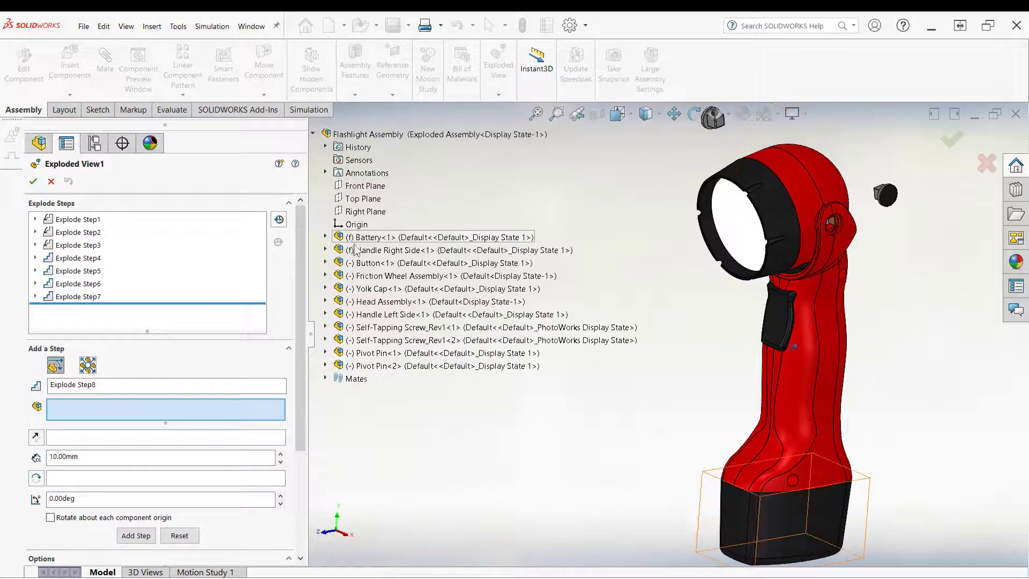
left_click(378, 302)
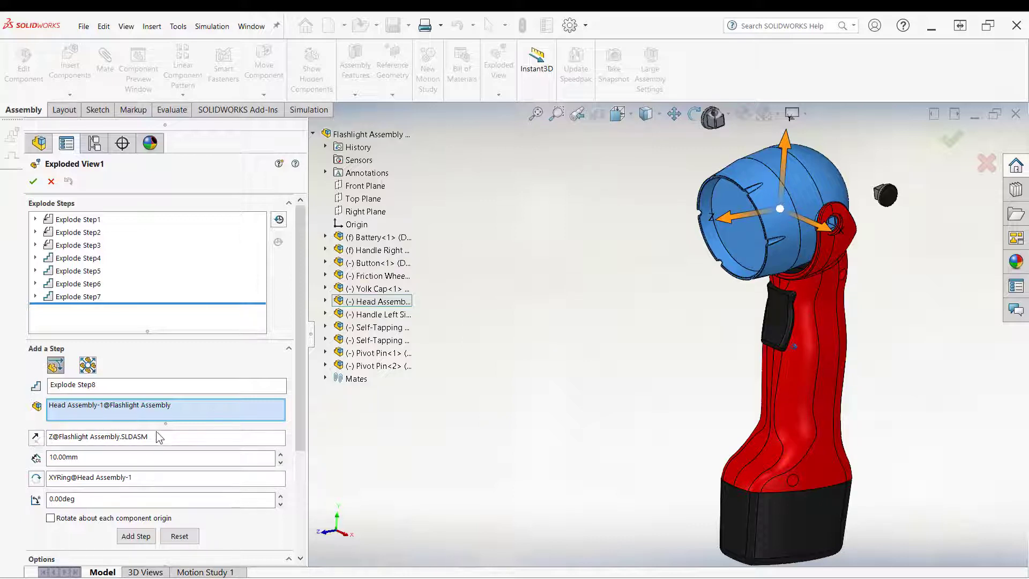
right_click(159, 437)
left_click(185, 458)
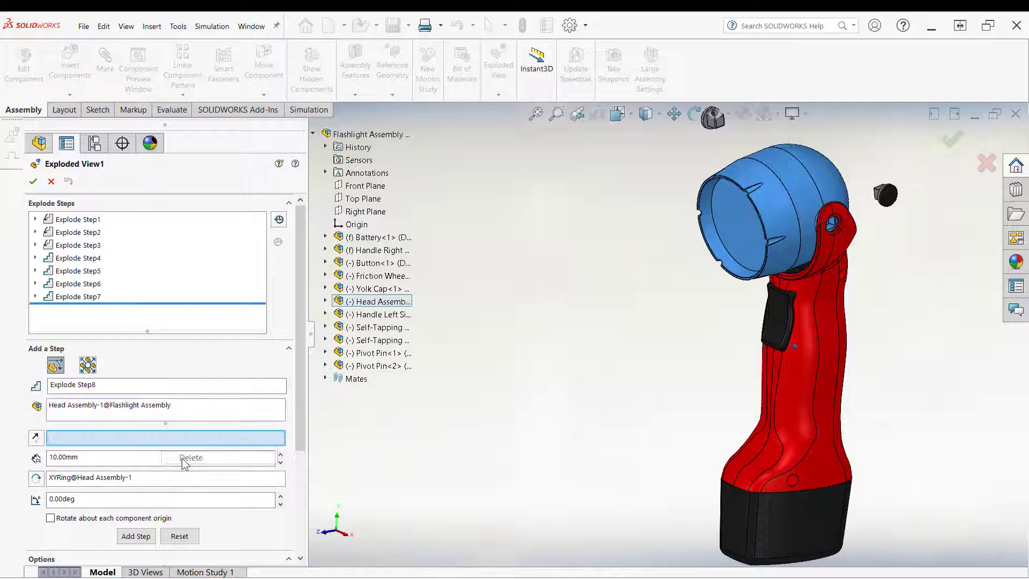
left_click(116, 480)
right_click(116, 480)
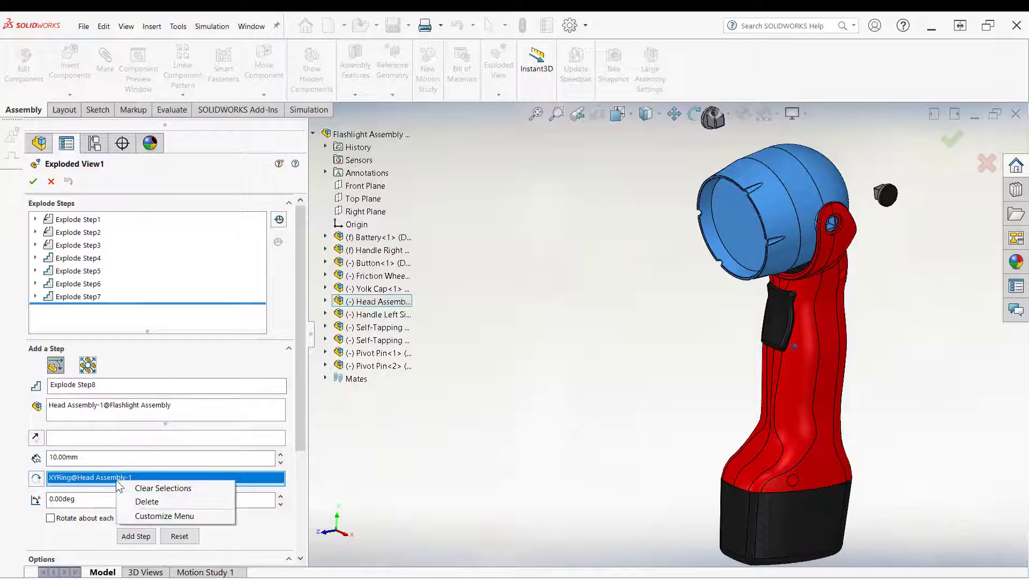
left_click(141, 501)
Step: Use the lens cap edge as the direction and move the head assembly about 75 mm outward as Explode Step8
left_click(113, 436)
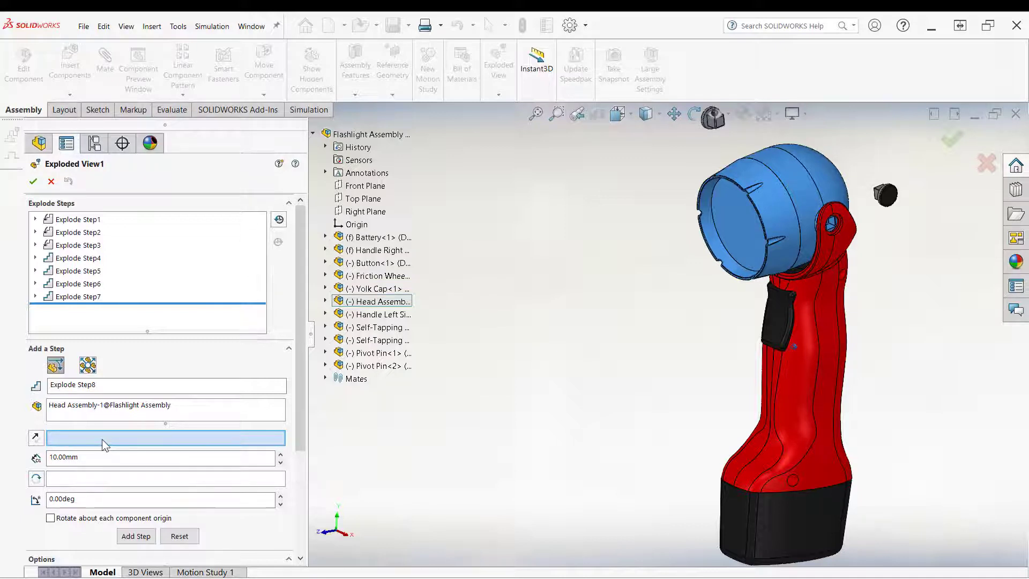
left_click(723, 243)
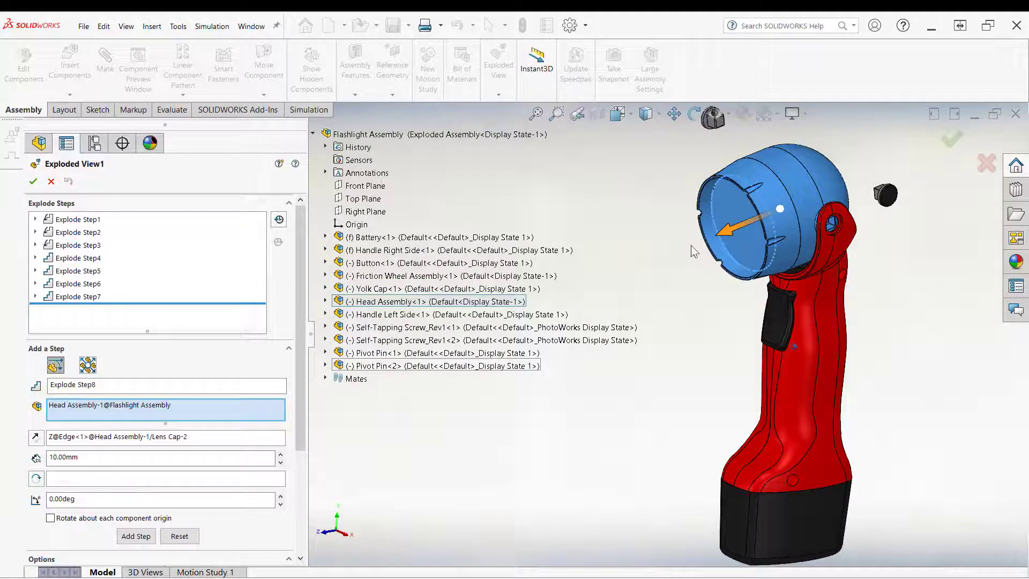
left_click_drag(723, 231, 602, 288)
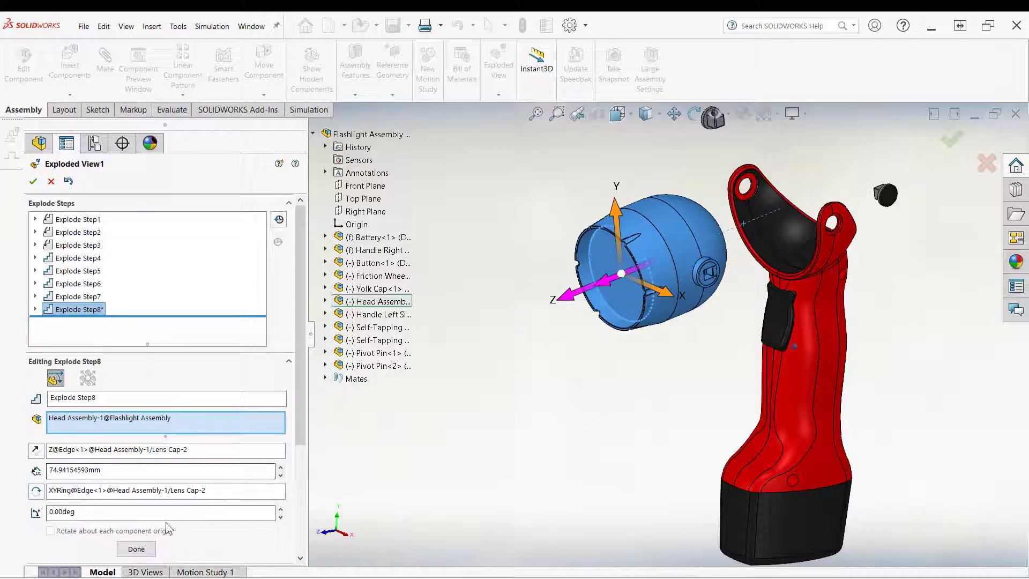
left_click(137, 548)
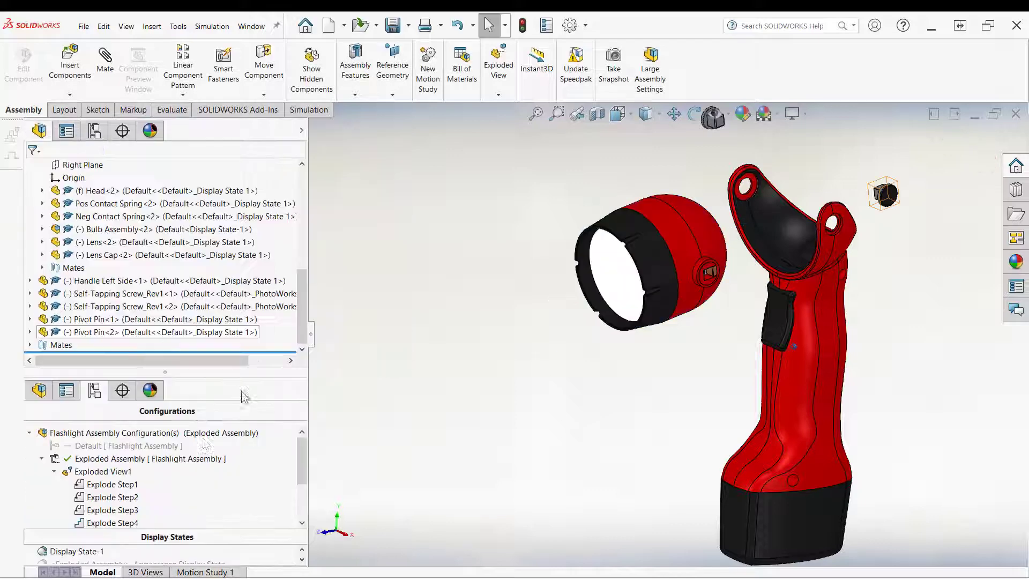
Step: Collapse Exploded View1, run its animated explode, and close the animation controller
right_click(110, 460)
key("Escape")
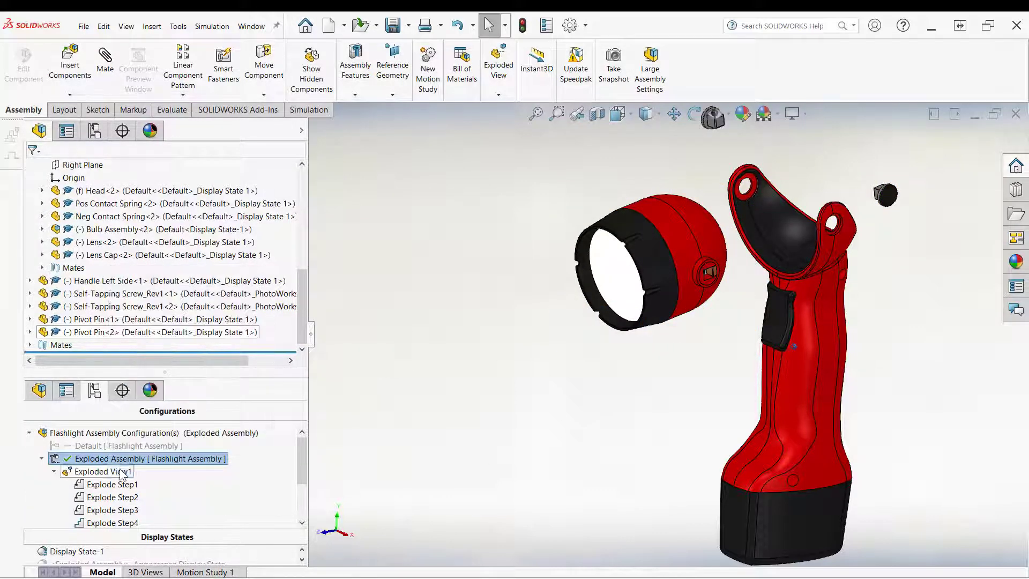
right_click(123, 475)
left_click(154, 336)
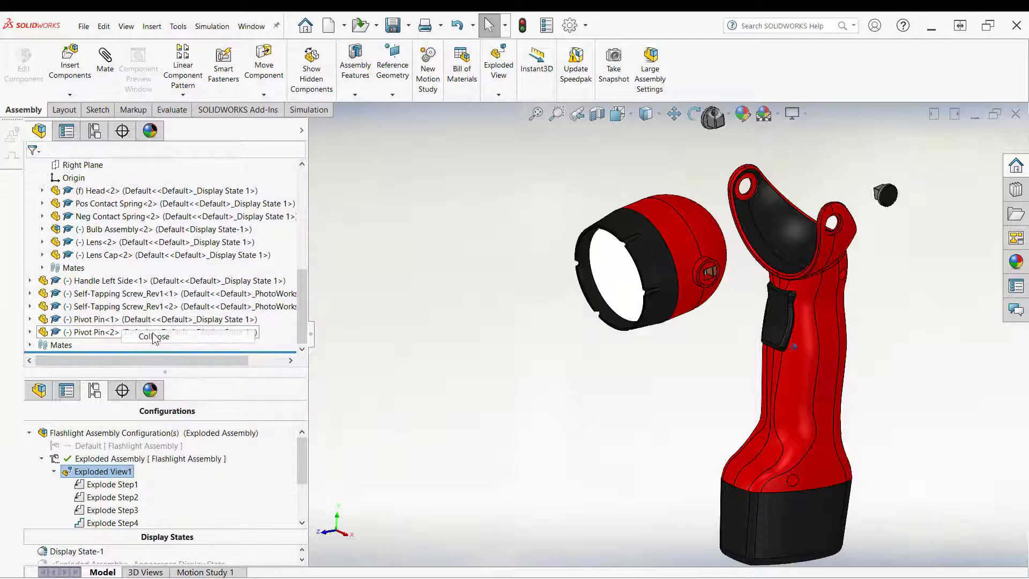
right_click(91, 479)
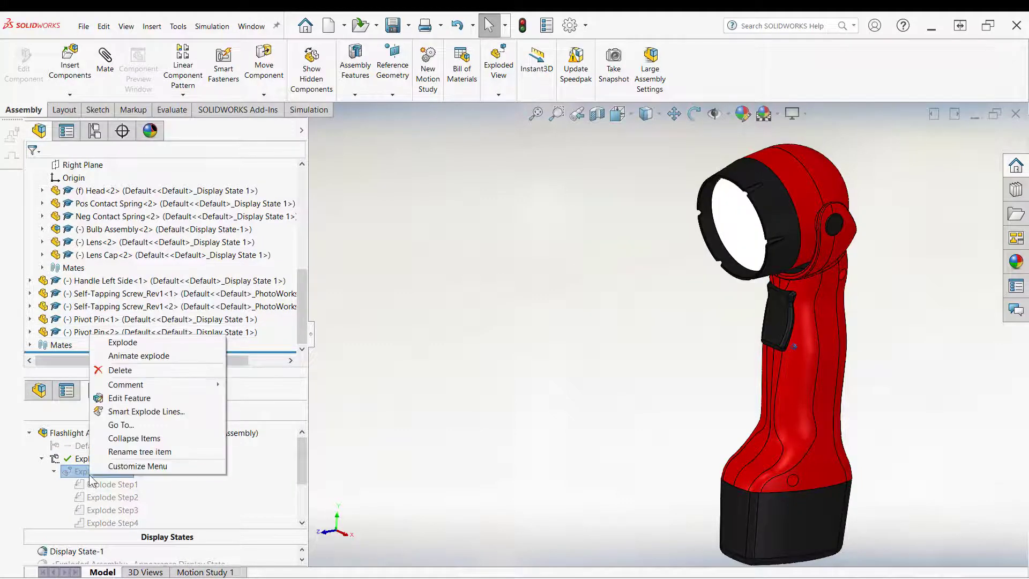
left_click(138, 354)
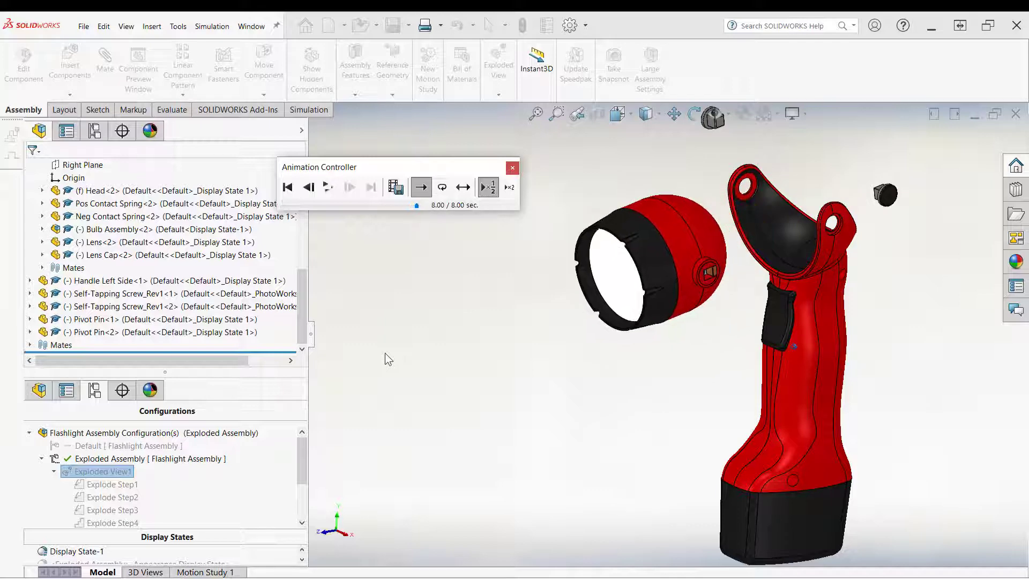
left_click(513, 168)
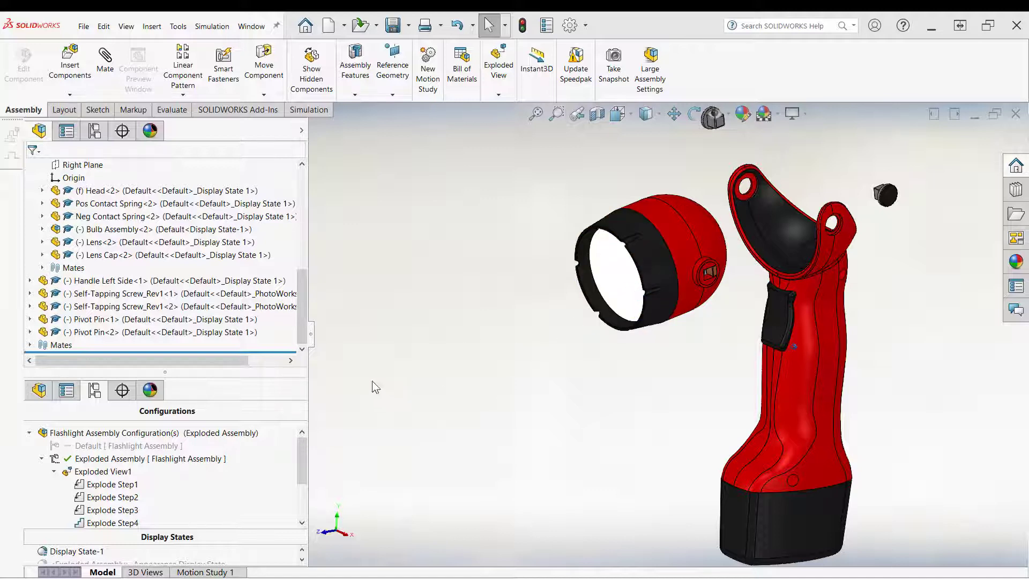
Step: Edit Exploded View1, select the lens, lens cap and bulb assembly inside the head, and clear their direction and rotation references
right_click(105, 471)
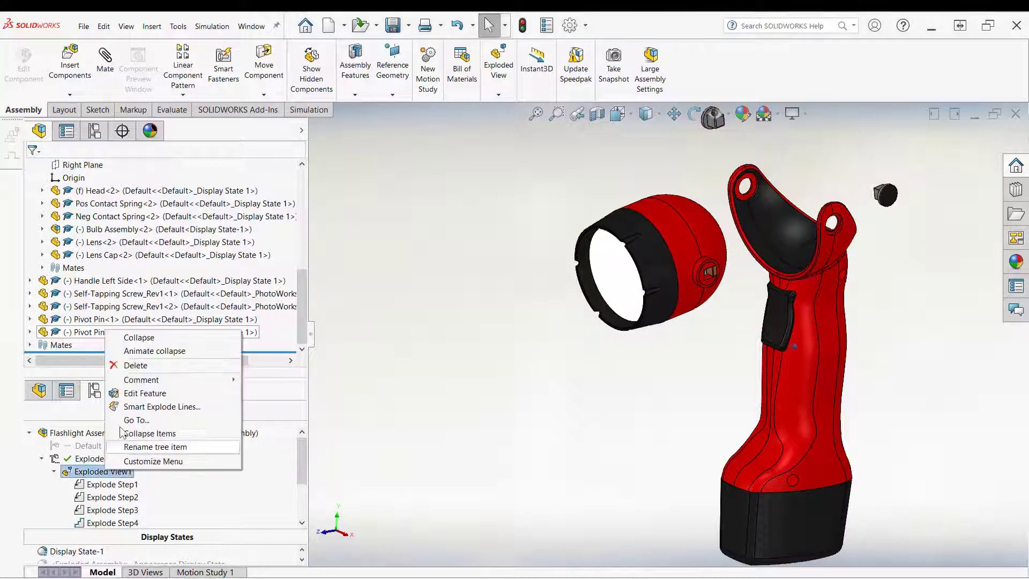
left_click(140, 394)
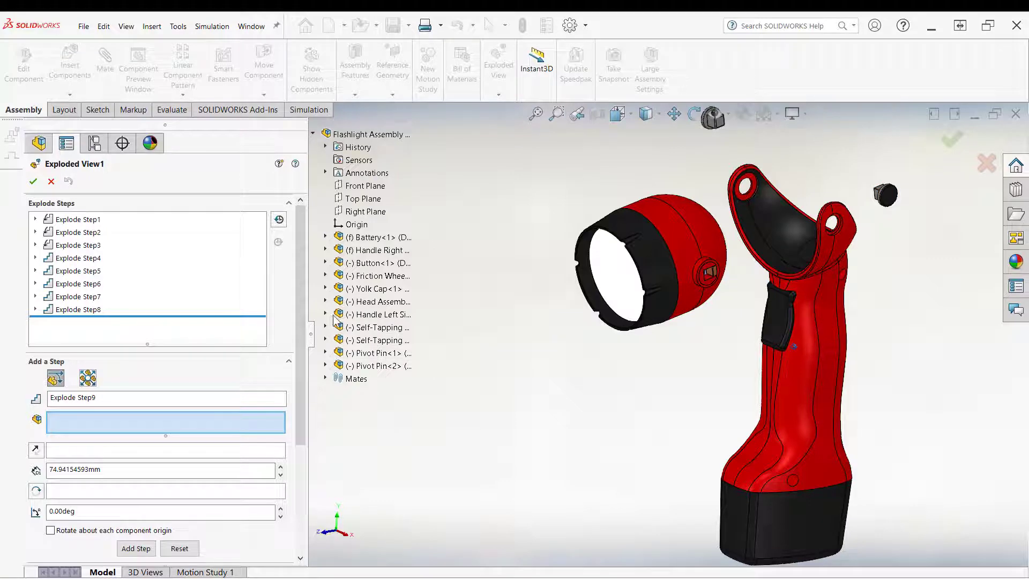
left_click(325, 301)
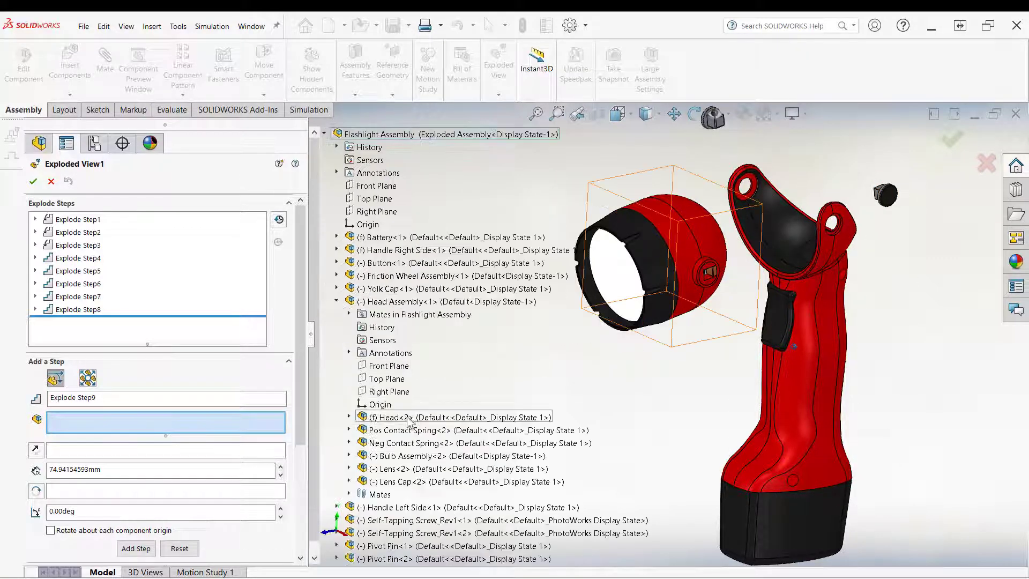
left_click(399, 468)
left_click(411, 483)
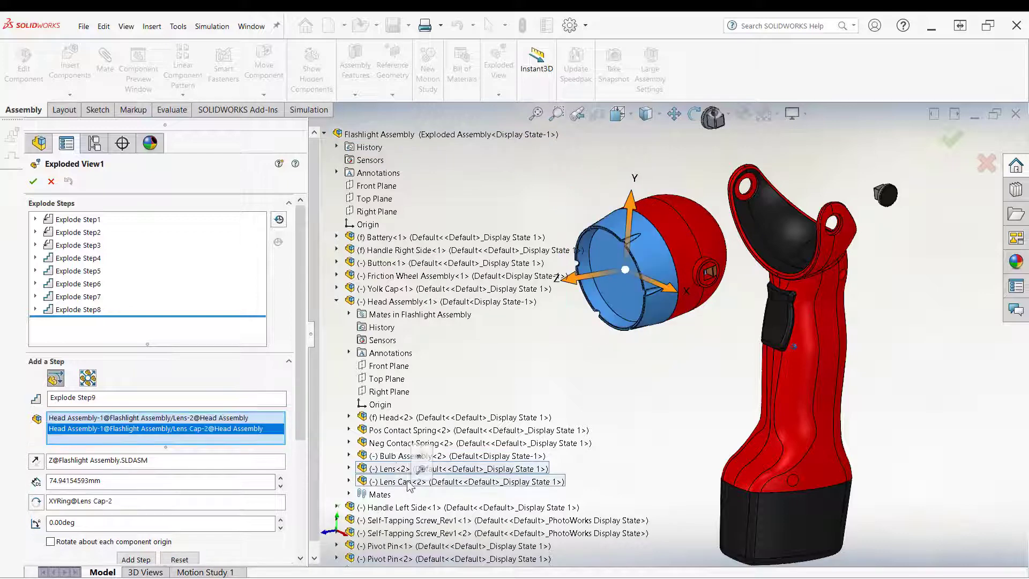
left_click(390, 456)
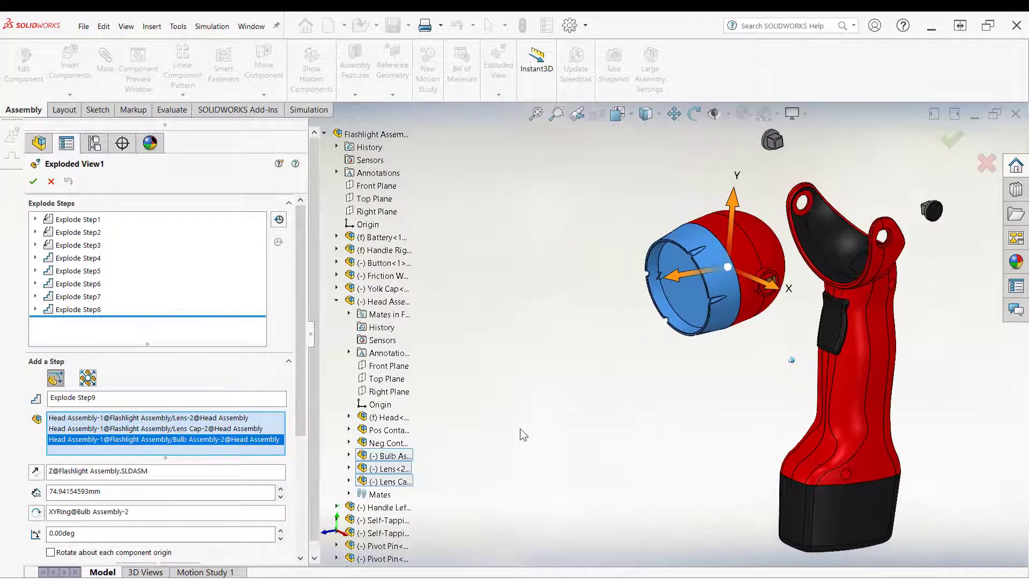
right_click(107, 474)
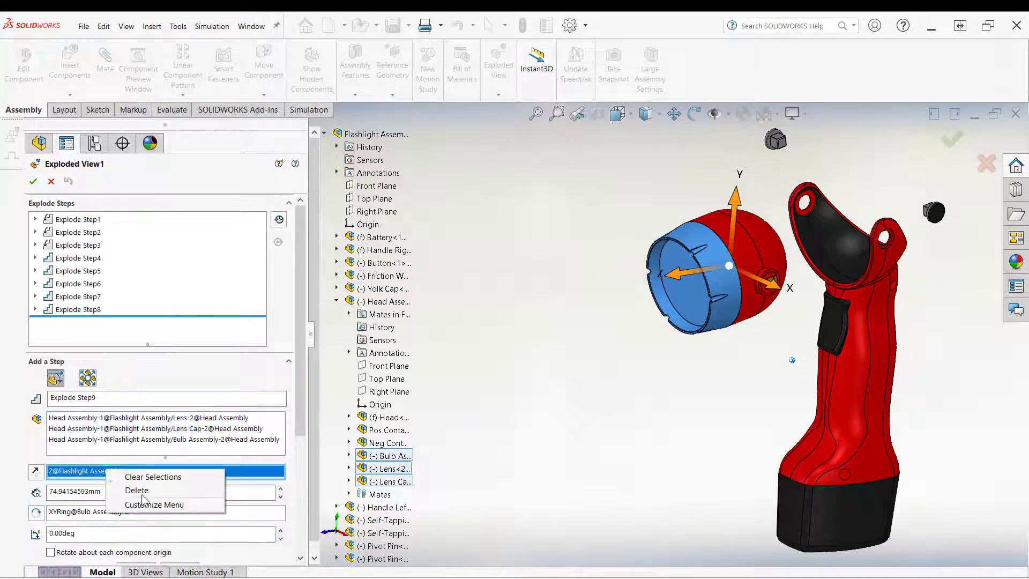
left_click(138, 489)
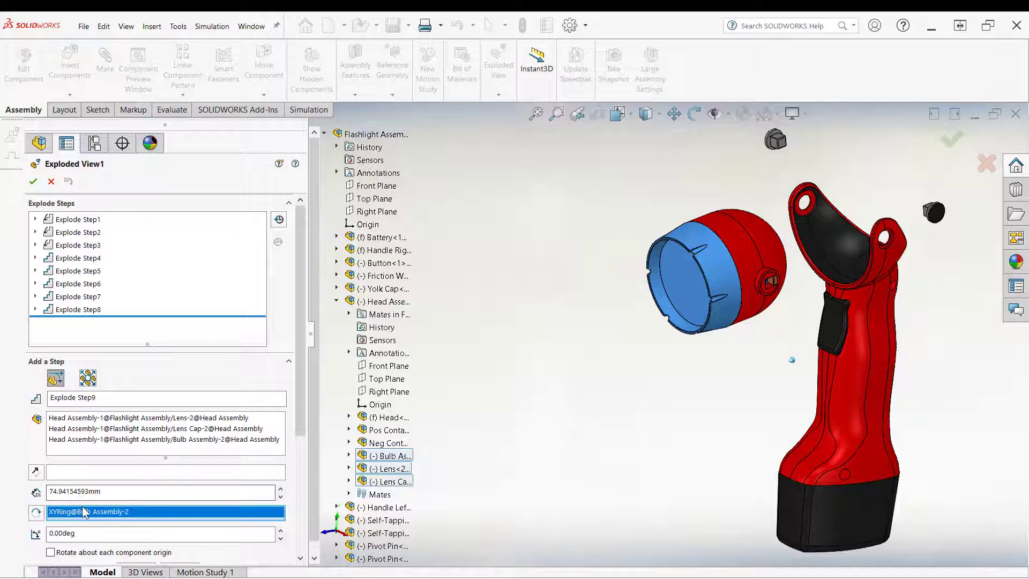
right_click(84, 511)
left_click(116, 535)
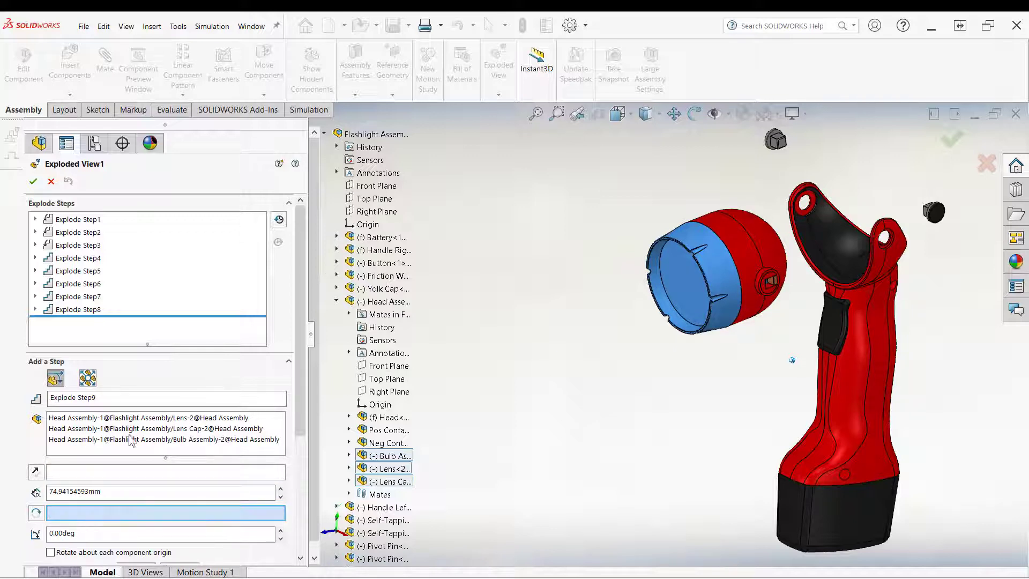
Step: Use the lens cap edge as direction, move the three parts about 141 mm outward as Explode Step9, and close the editor
left_click(88, 473)
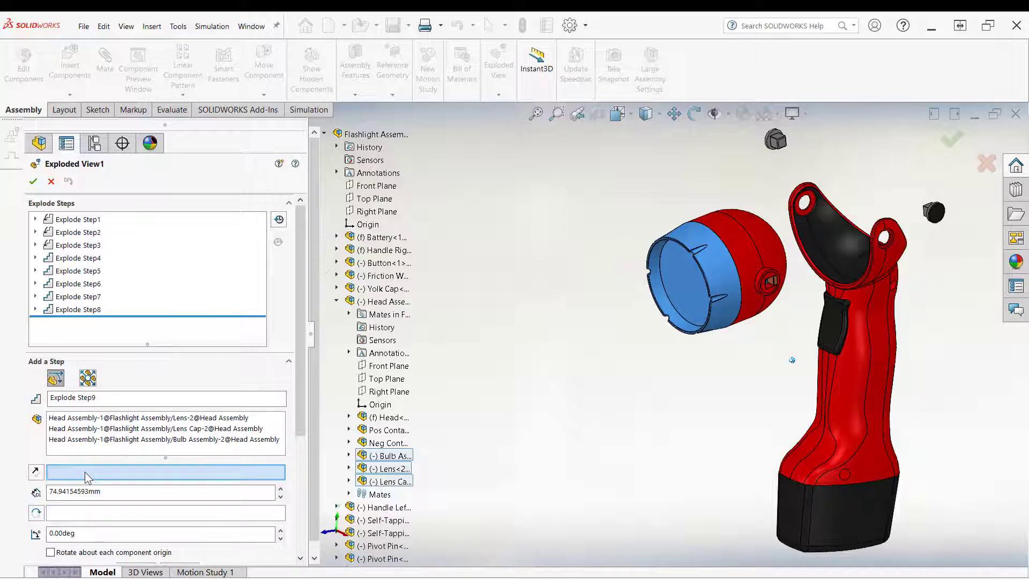
left_click(676, 296)
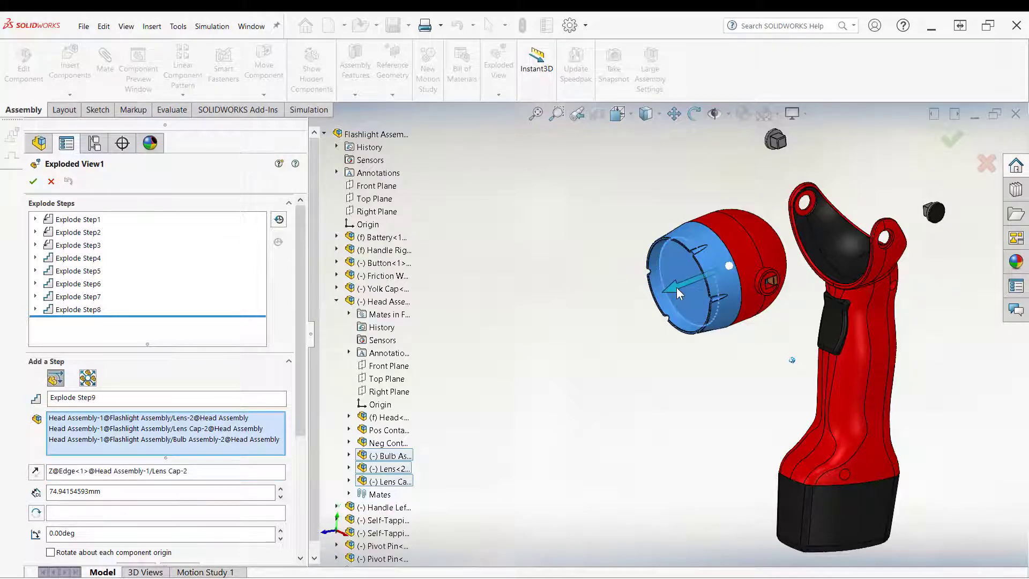
left_click_drag(676, 289, 474, 409)
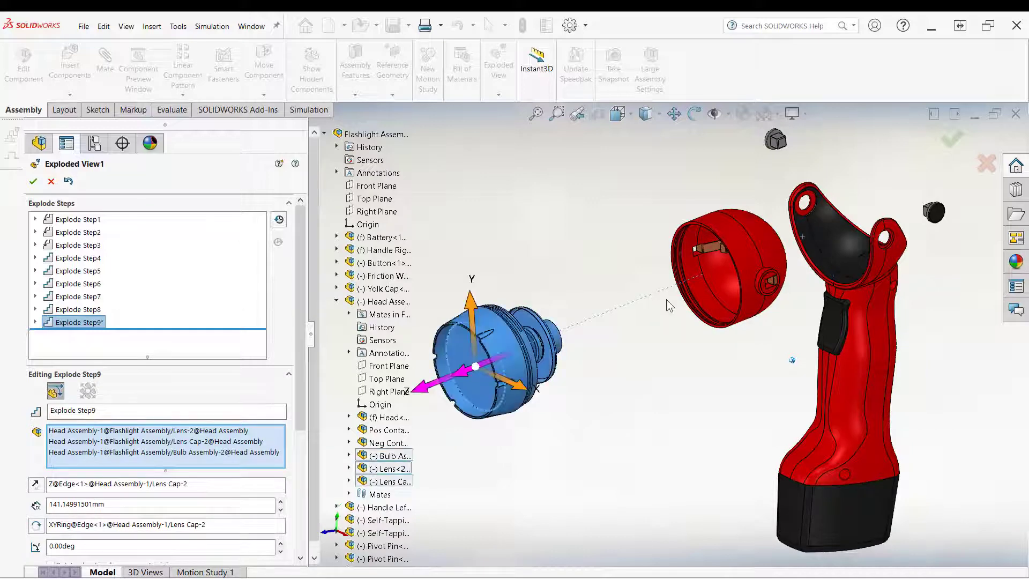
left_click(33, 179)
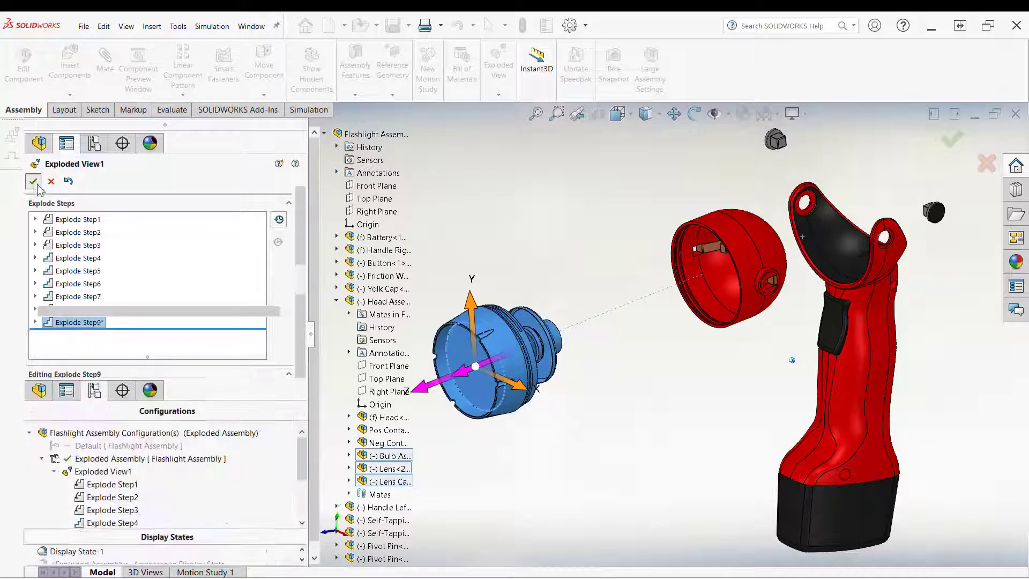
Step: Edit Exploded View1, select the lens cap, and clear its direction reference
middle_click_drag(734, 343, 670, 370)
middle_click_drag(623, 439, 662, 352)
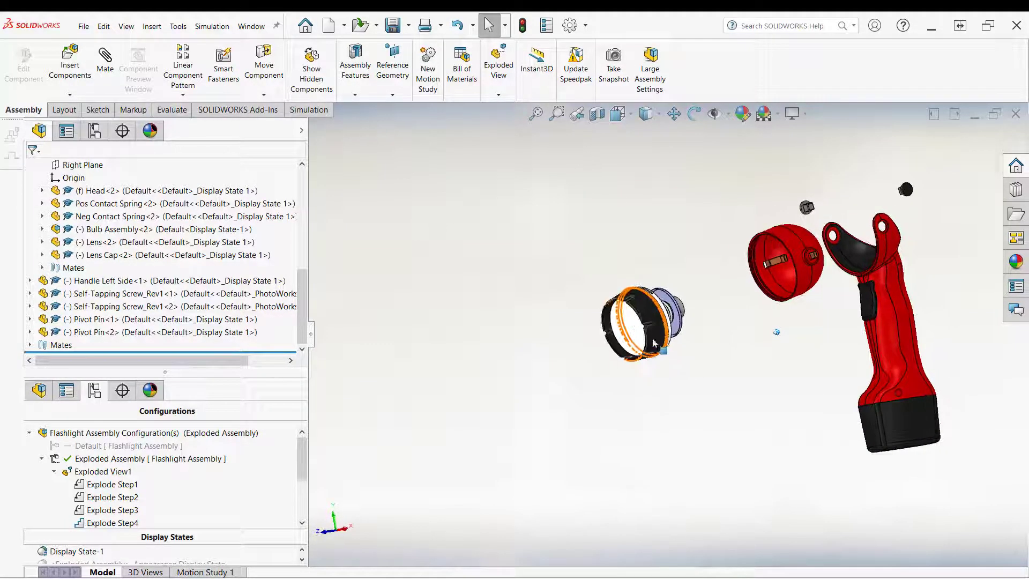
middle_click_drag(552, 380, 492, 391)
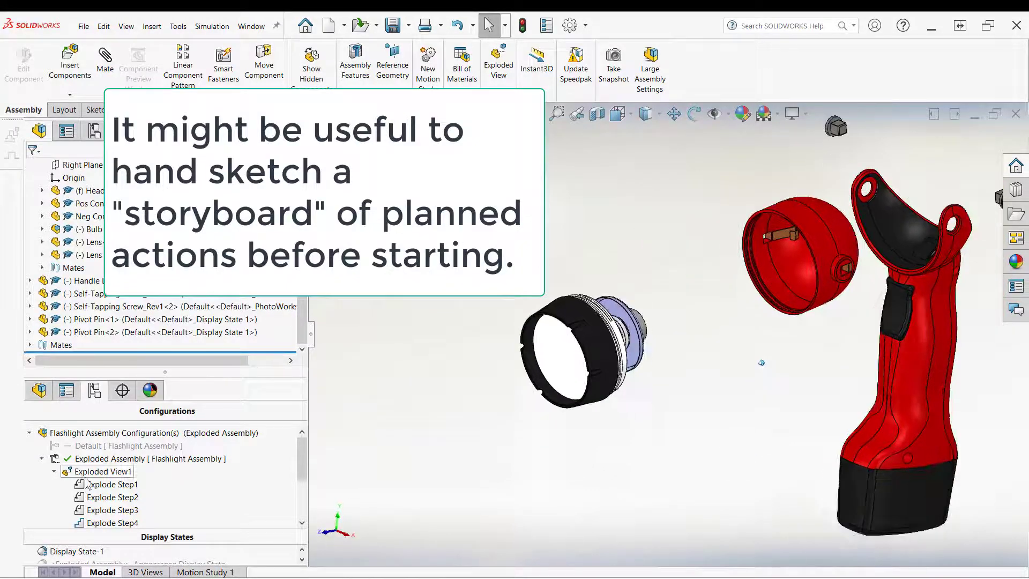
right_click(92, 476)
left_click(137, 395)
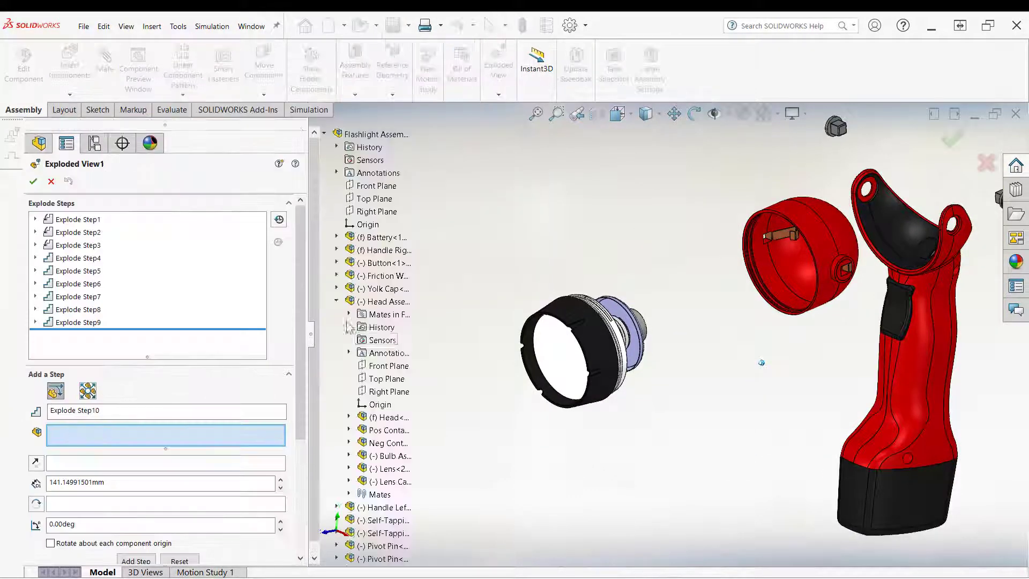
left_click(528, 352)
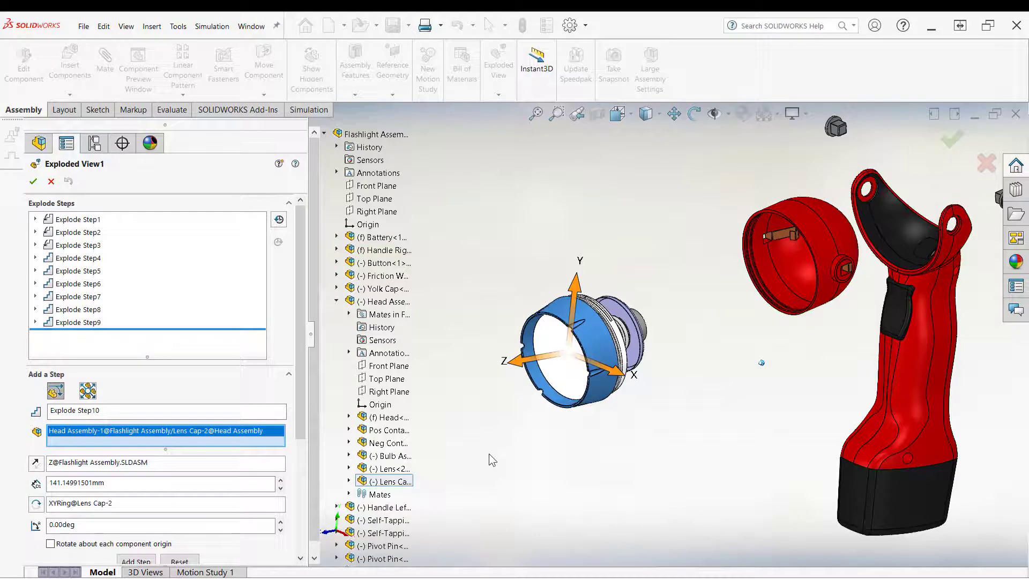
right_click(117, 465)
left_click(147, 487)
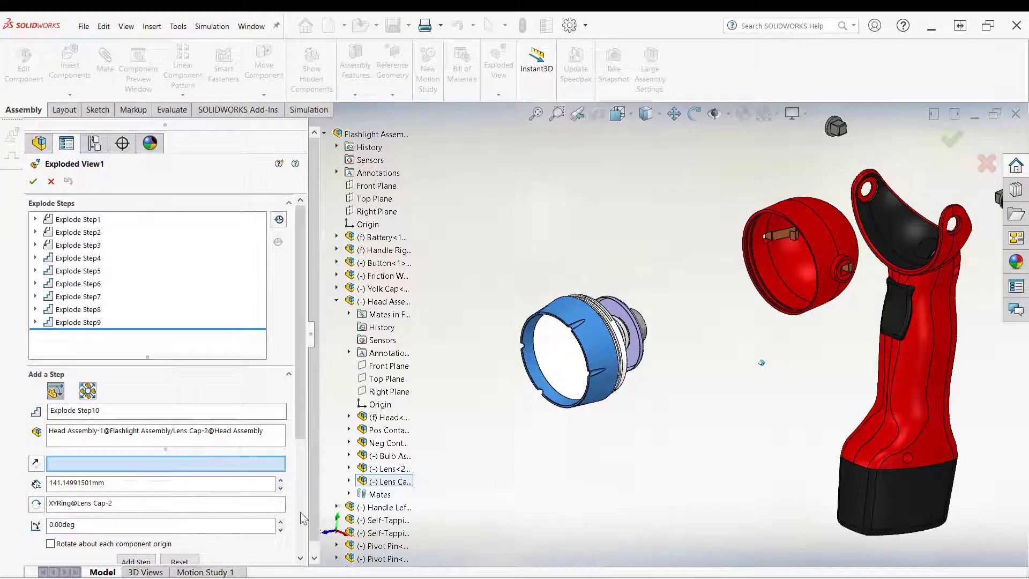
Step: Use the lens cap edge as direction and move the lens cap about 34 mm outward as Explode Step10
left_click(551, 390)
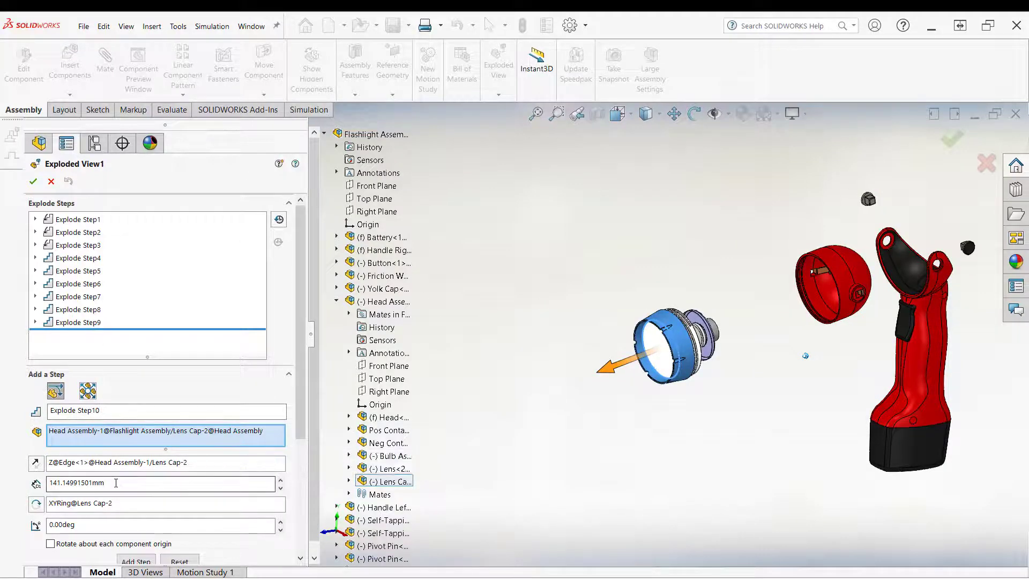
scroll(117, 428, "down", 2)
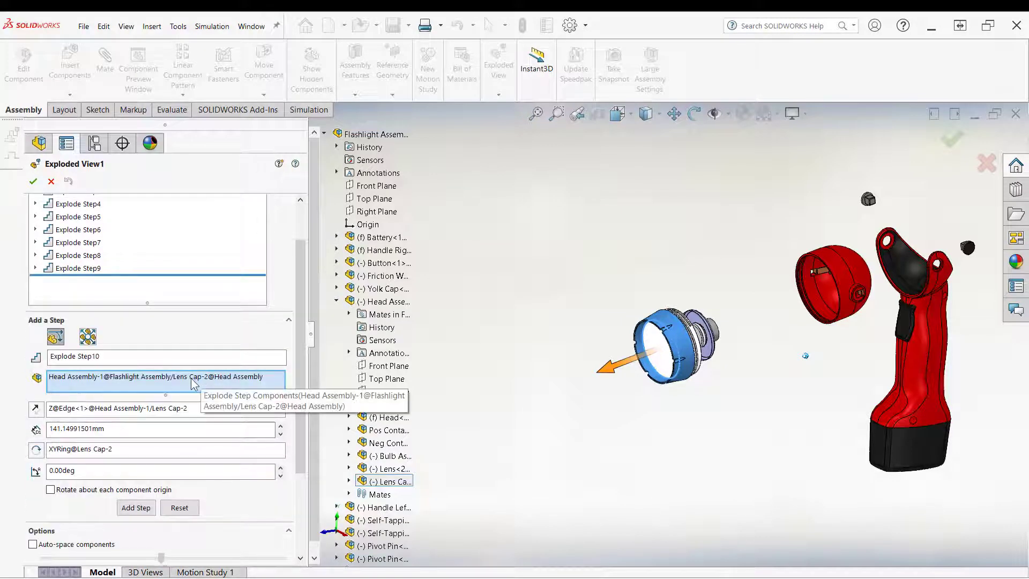
left_click_drag(625, 360, 574, 395)
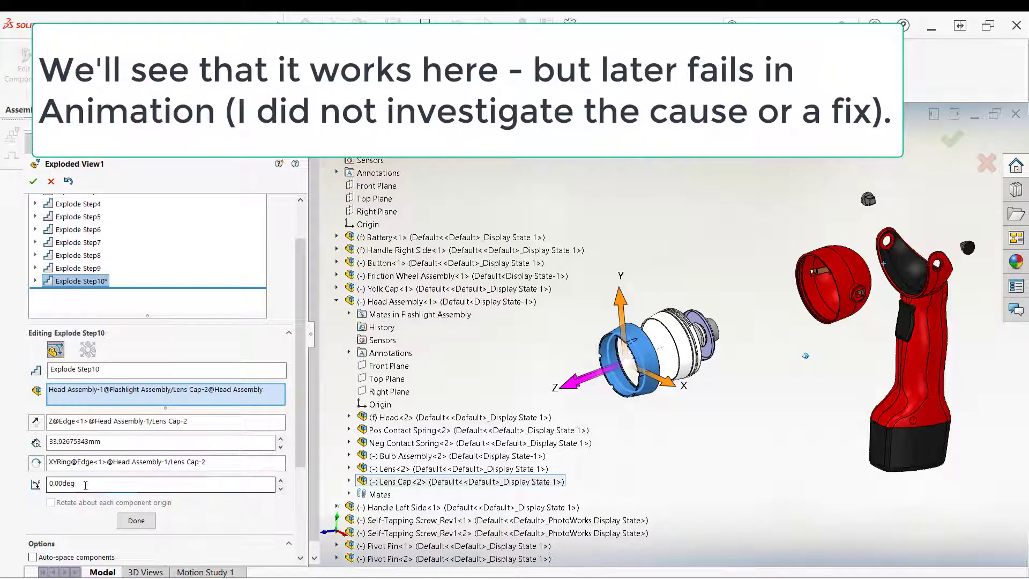
Step: Set Explode Step10's rotation to 359 deg, finish the step, and close the exploded view editor
left_click_drag(75, 486, 24, 489)
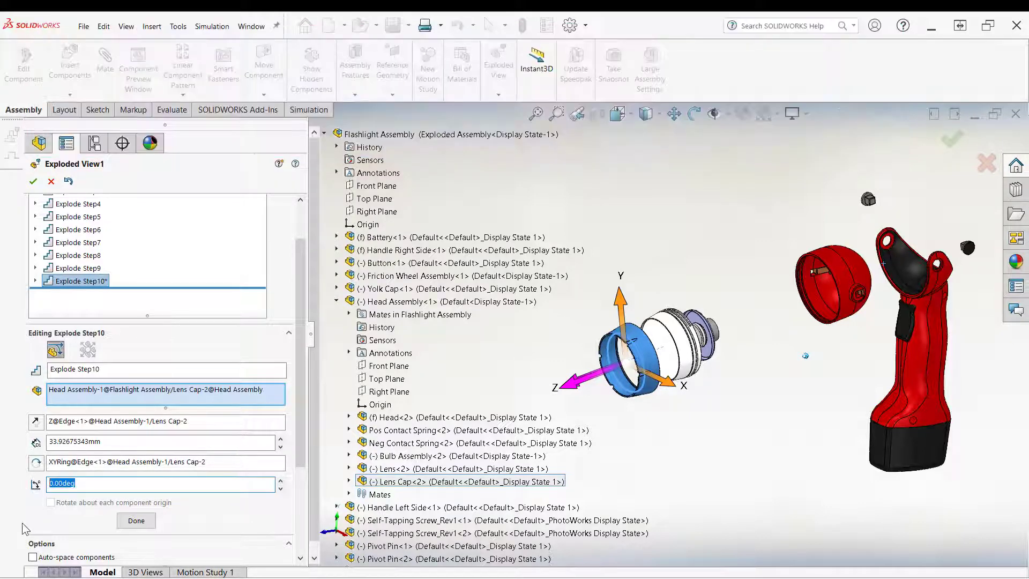
key("BackSpace")
type("359")
left_click(143, 524)
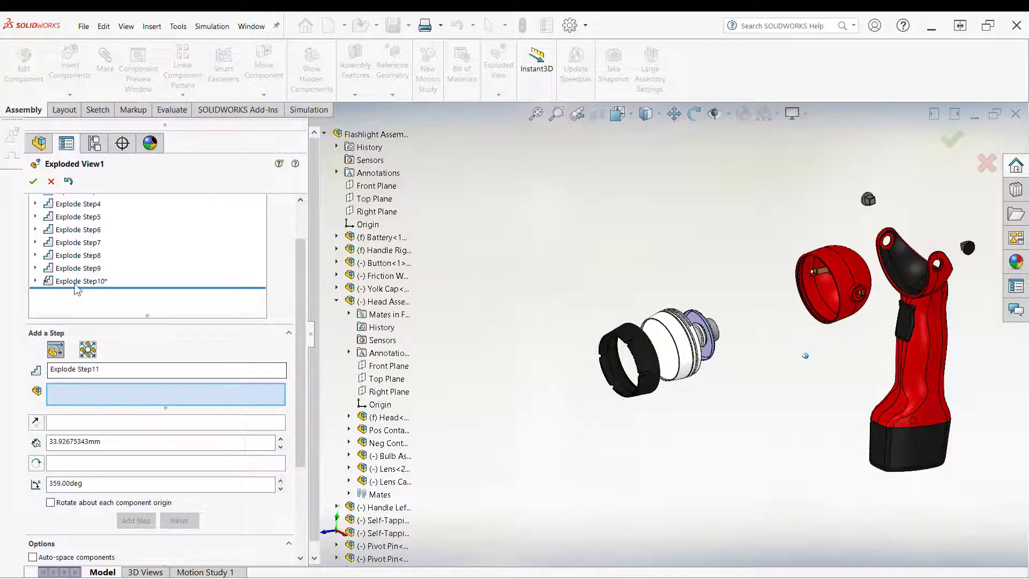
left_click(33, 182)
Step: Collapse Exploded View1 and run its animated explode
right_click(112, 473)
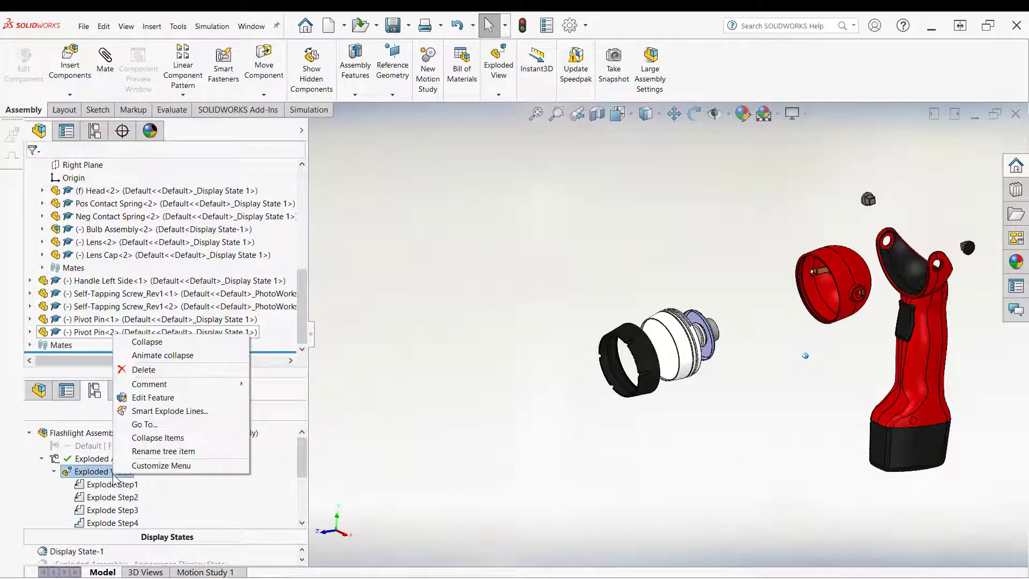
left_click(146, 342)
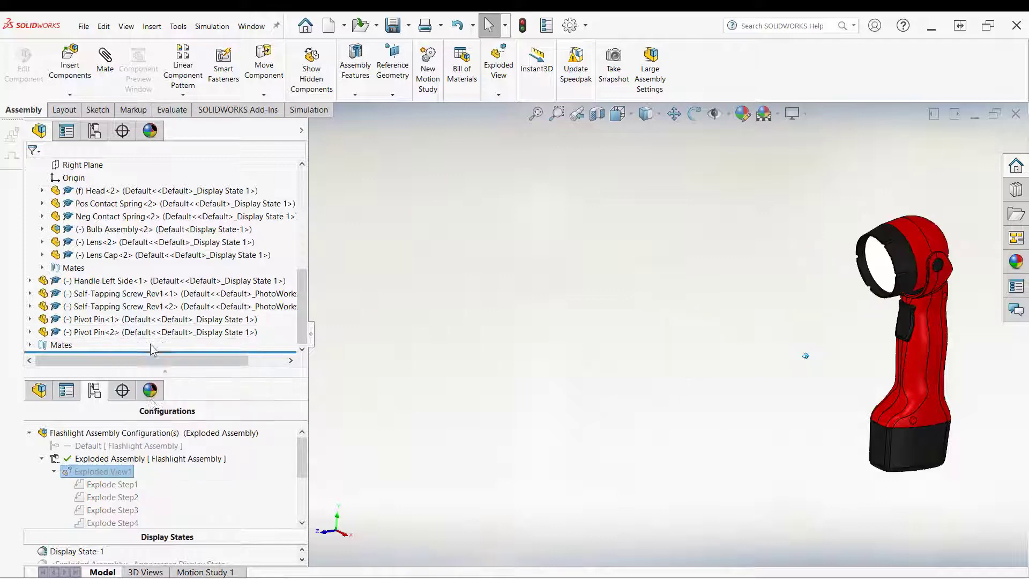
right_click(105, 471)
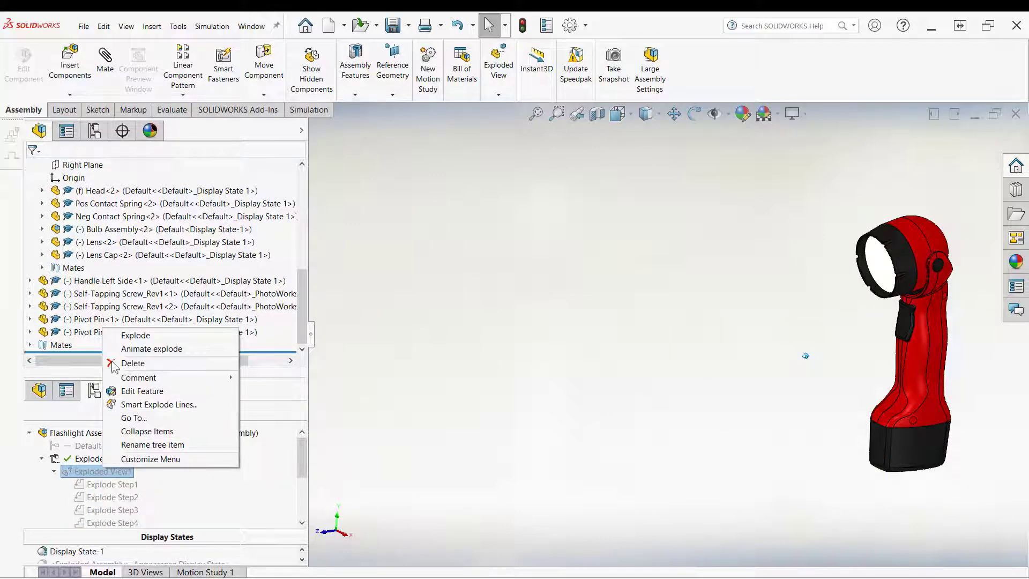
left_click(141, 349)
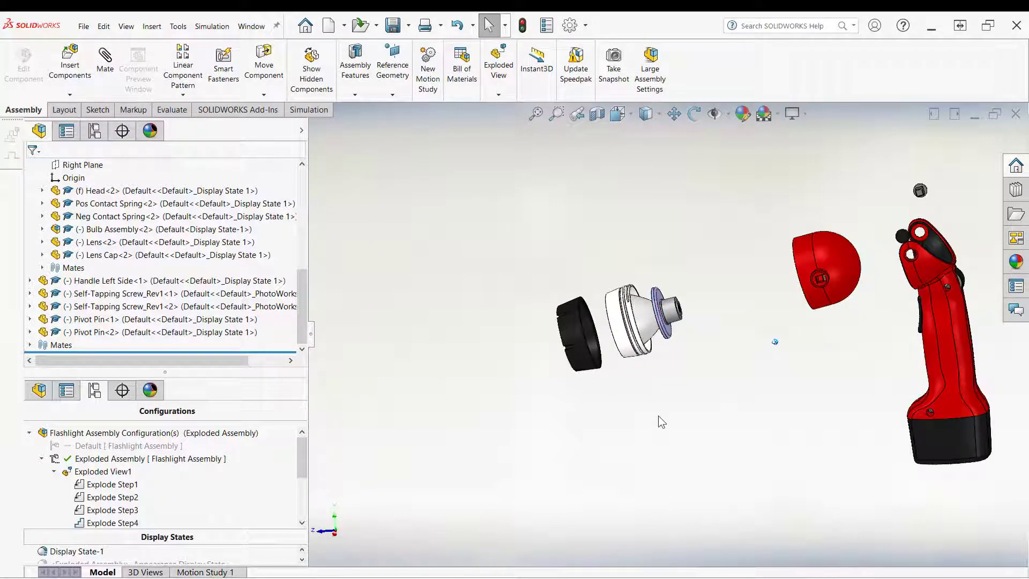
middle_click_drag(658, 416, 462, 420)
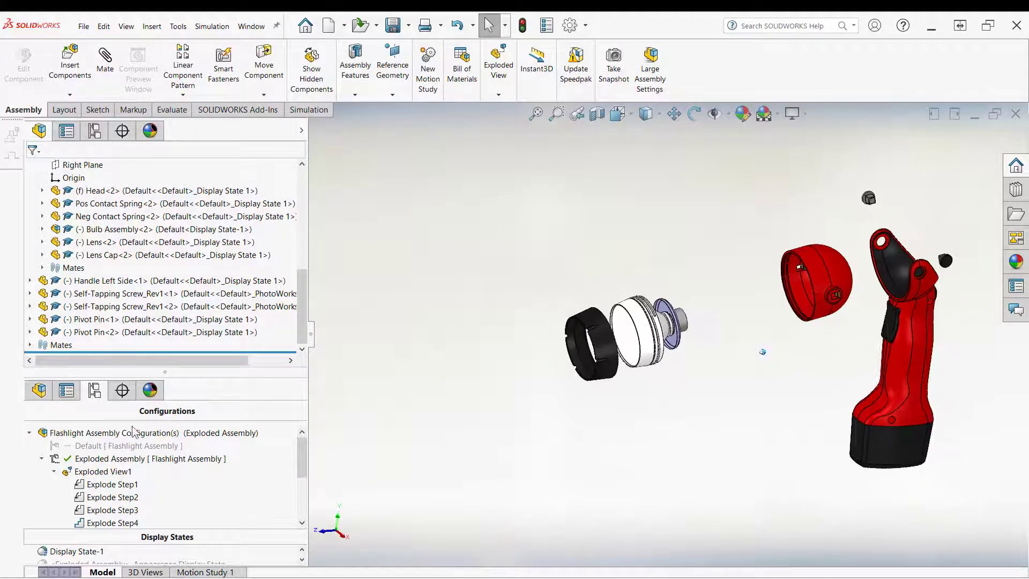
Step: Edit Exploded View1, select the bulb assembly inside the head, and clear its direction reference
right_click(97, 475)
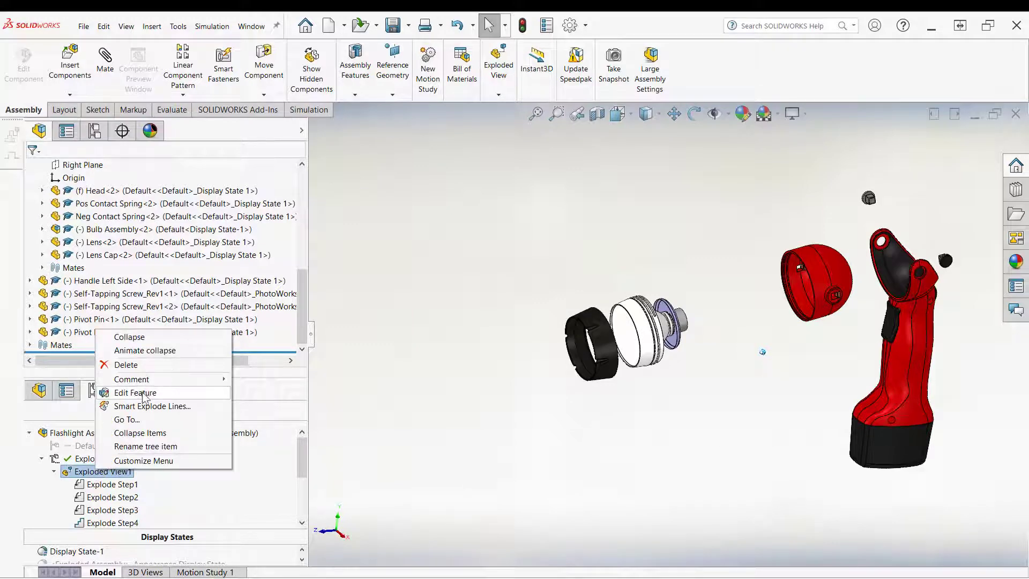
left_click(137, 390)
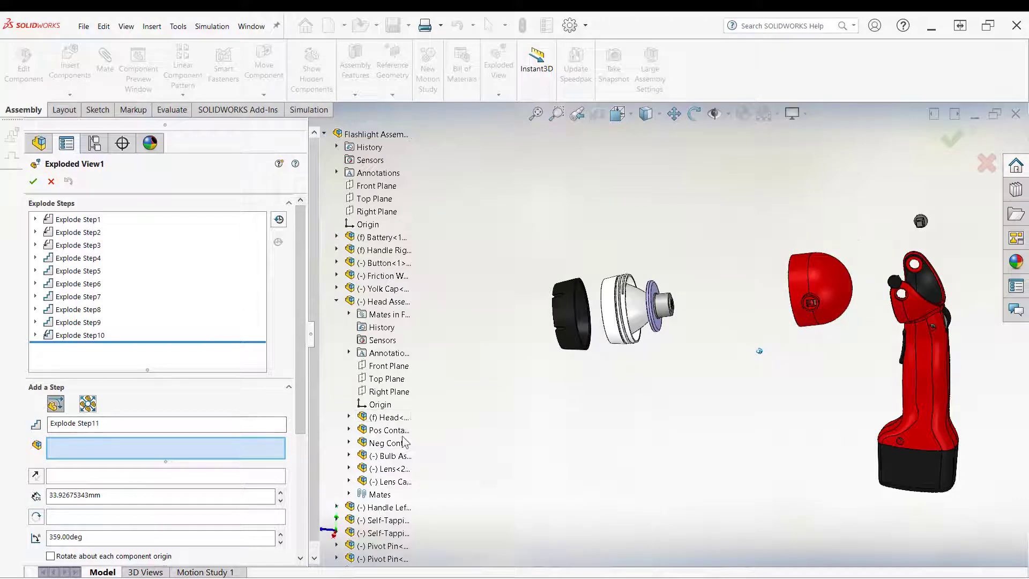
left_click(412, 457)
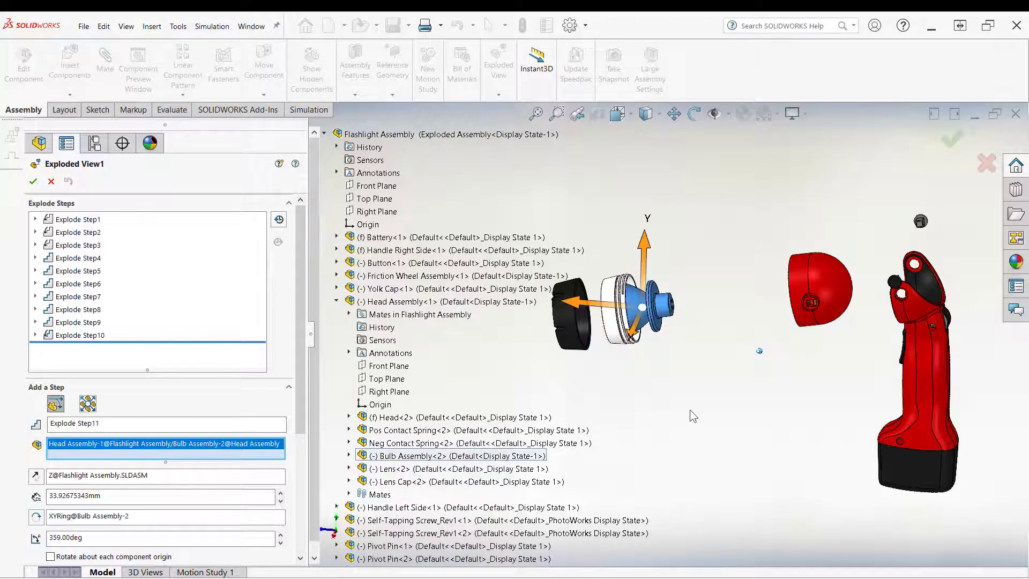
middle_click_drag(690, 410, 509, 451)
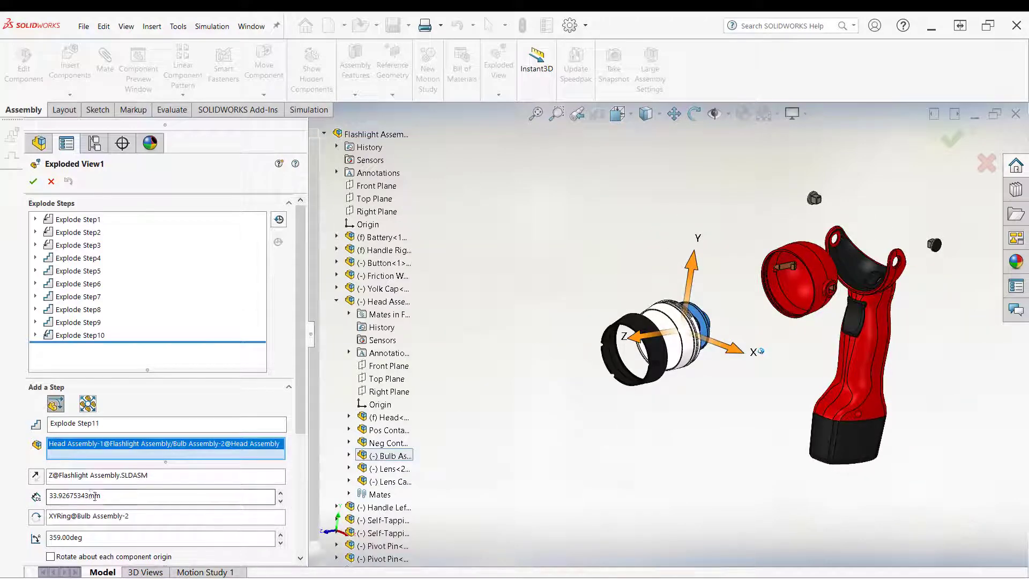
right_click(89, 476)
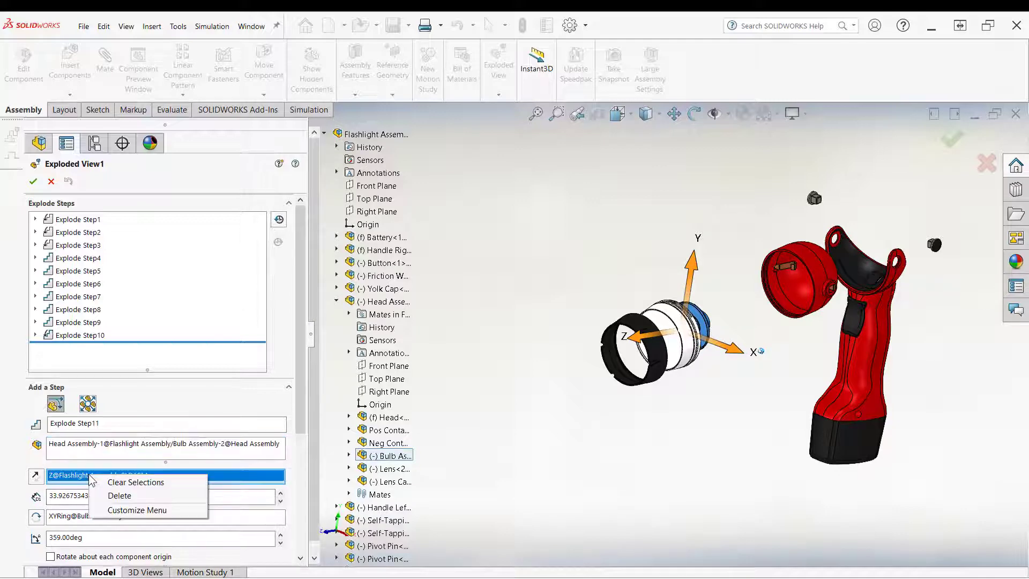
left_click(123, 482)
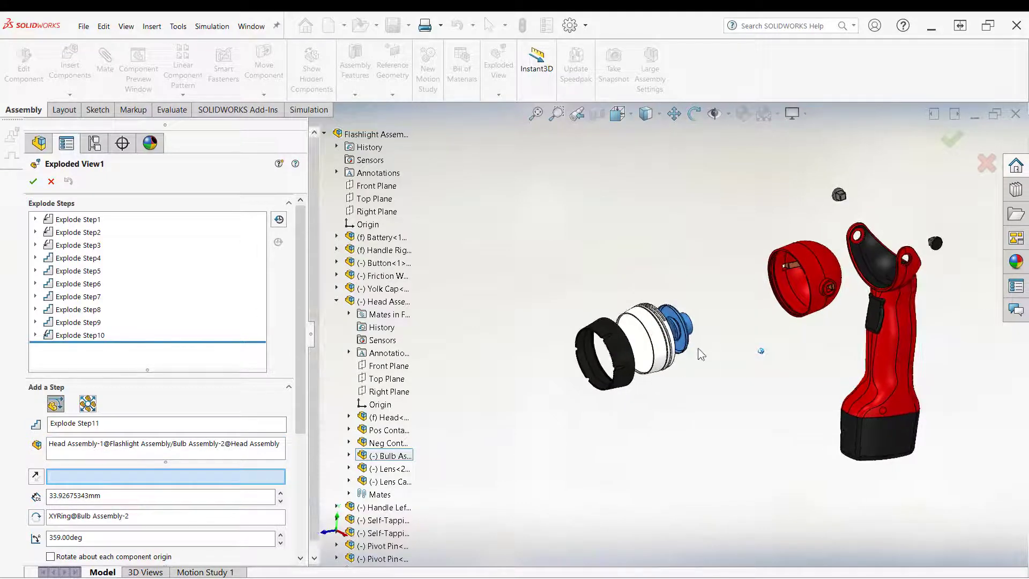
Step: Use the contact plate edge as direction, move the bulb assembly about 35 mm outward as Explode Step11, and close the editor
scroll(698, 346, "down", 5)
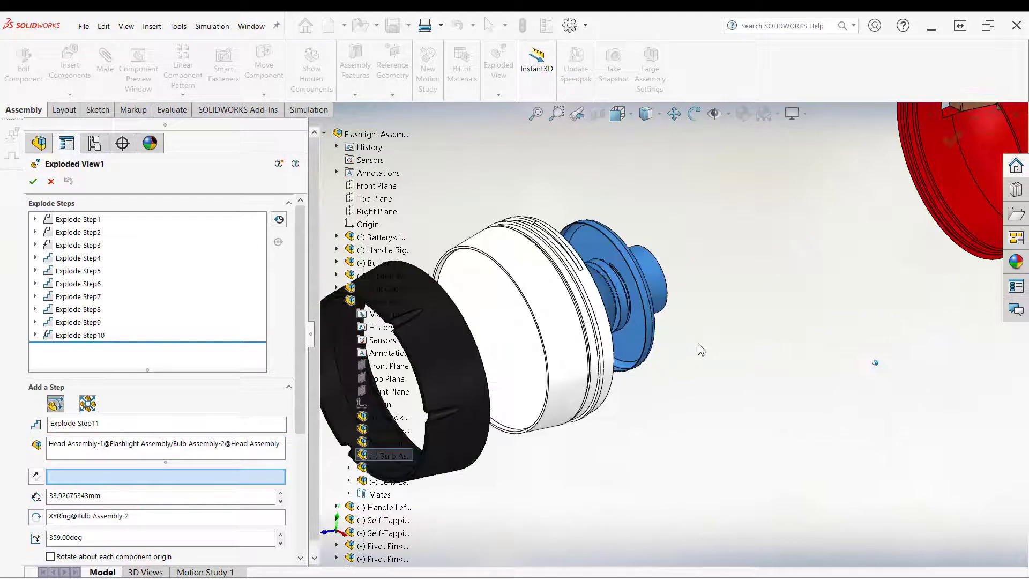
left_click(643, 362)
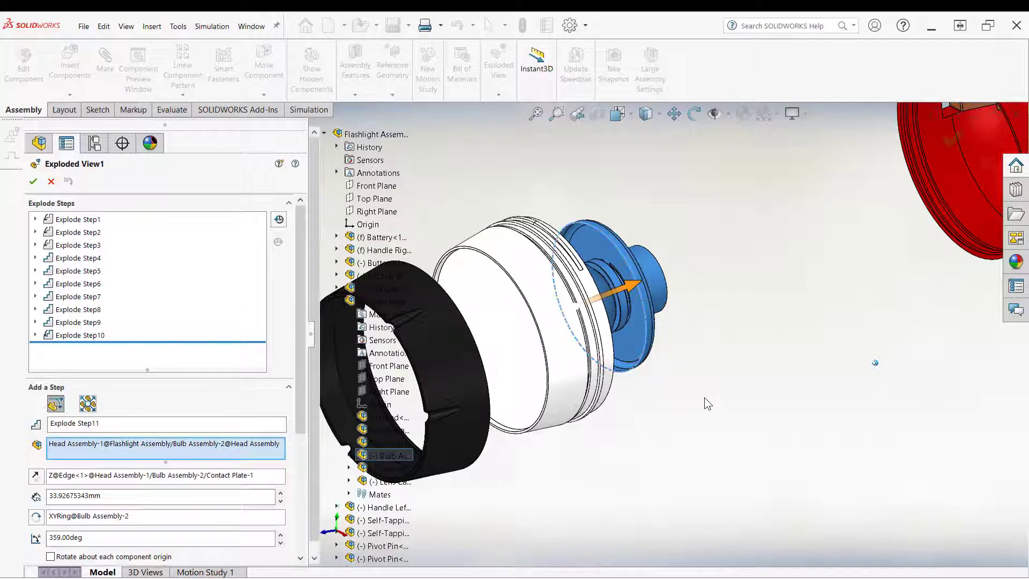
scroll(707, 403, "up", 4)
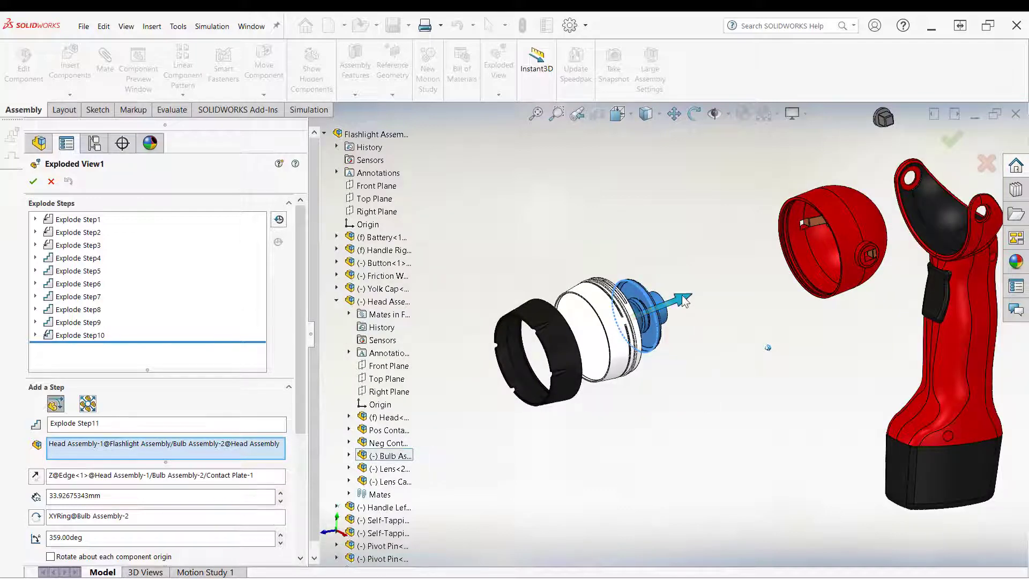
left_click_drag(685, 300, 734, 277)
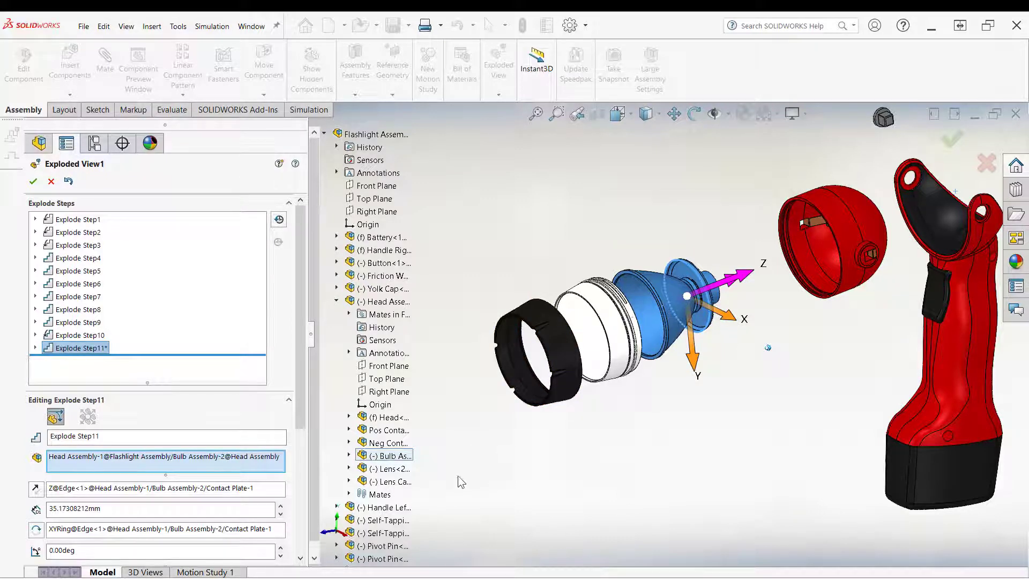
right_click(548, 460)
left_click(567, 524)
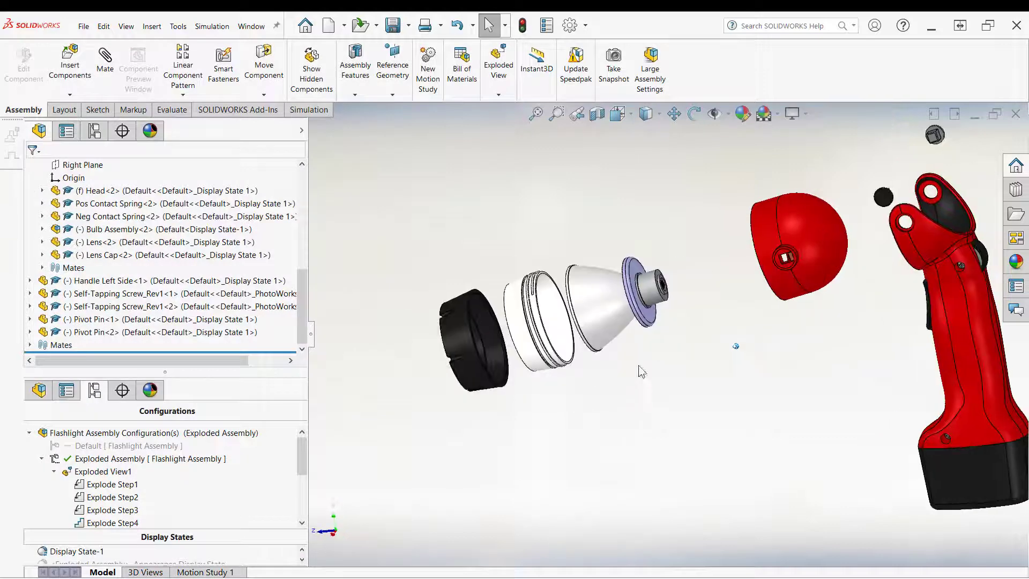
Step: Edit Exploded View1, select the bulb cap inside the bulb assembly, and clear its direction reference
middle_click_drag(631, 317, 659, 302)
scroll(658, 306, "down", 5)
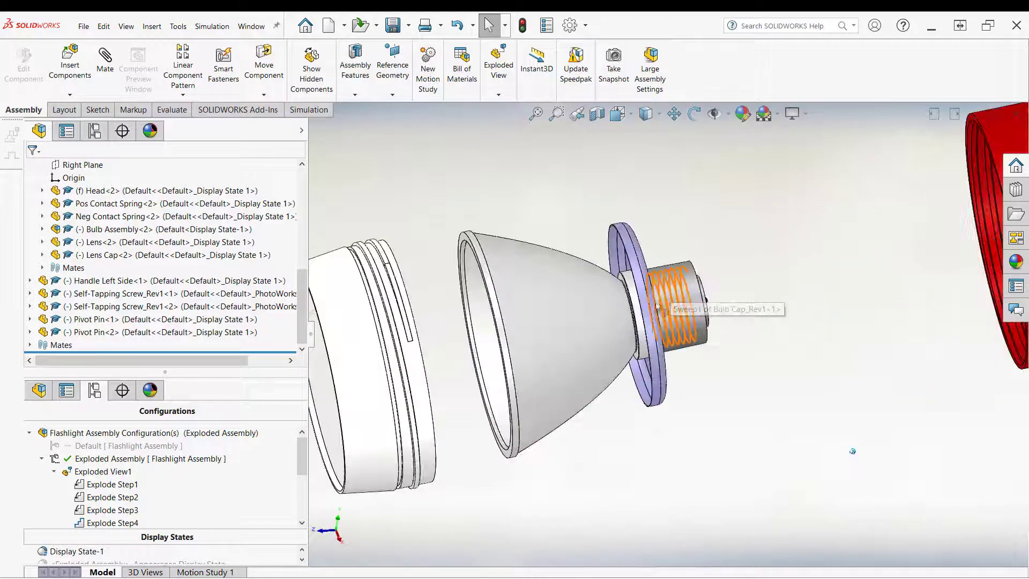
middle_click_drag(528, 368, 670, 359)
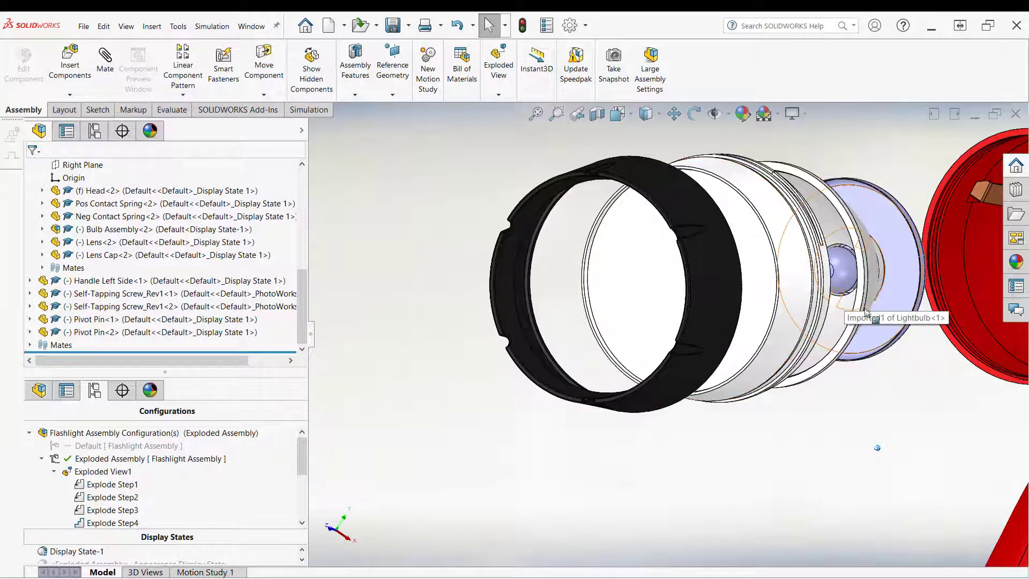
middle_click_drag(864, 321, 639, 416)
scroll(637, 417, "up", 3)
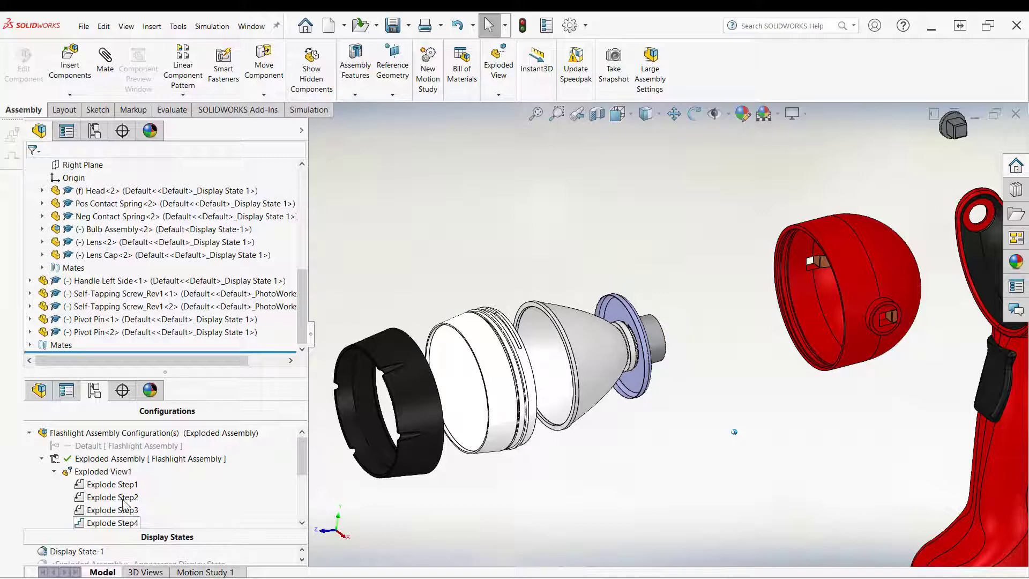
right_click(99, 471)
left_click(136, 397)
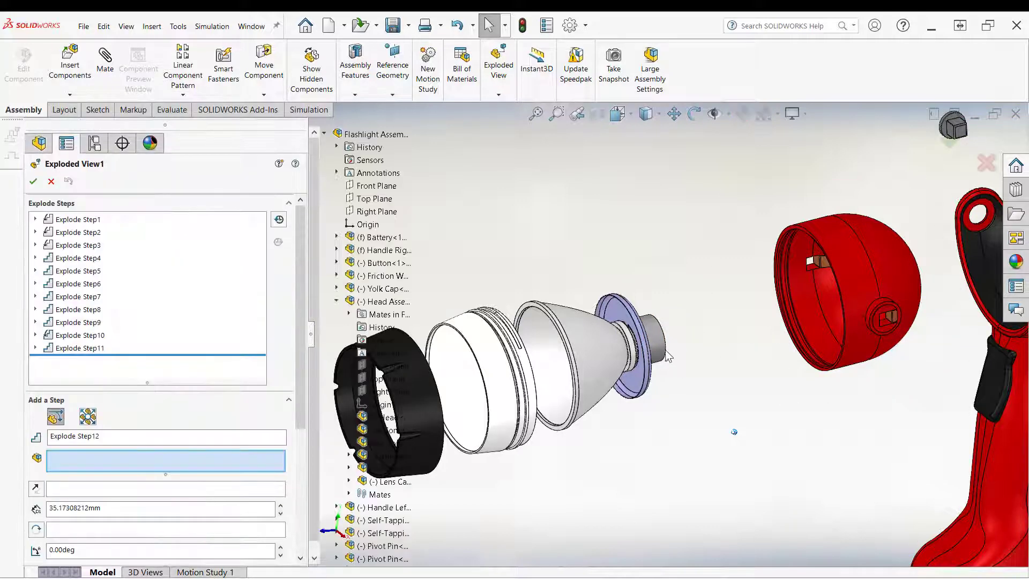
left_click(655, 349)
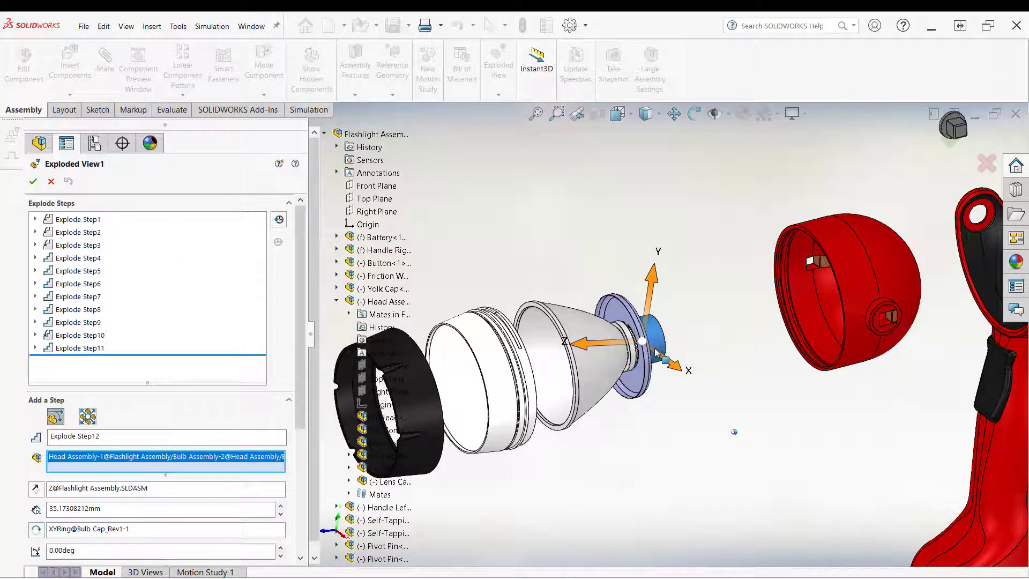
right_click(103, 488)
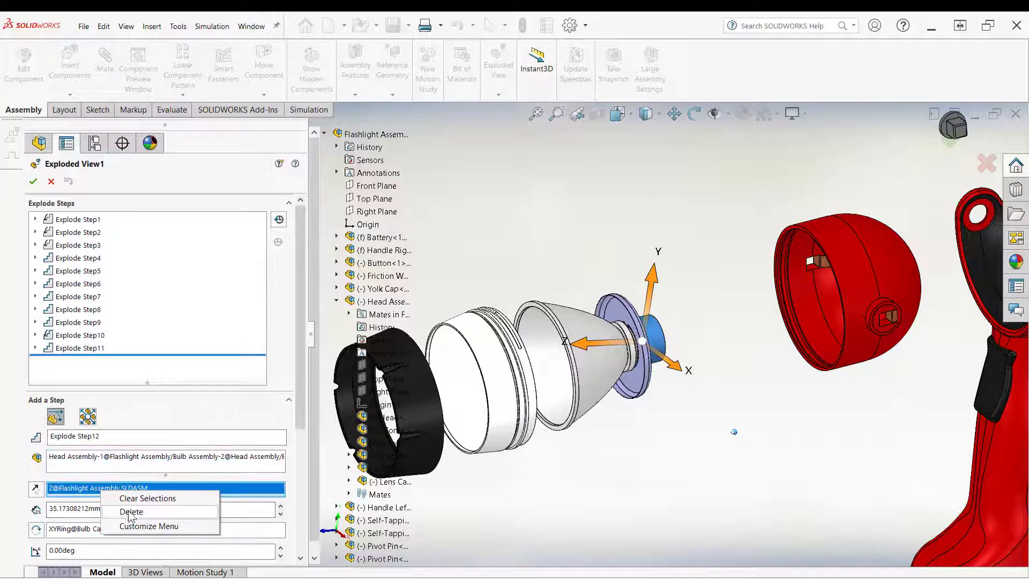
left_click(132, 512)
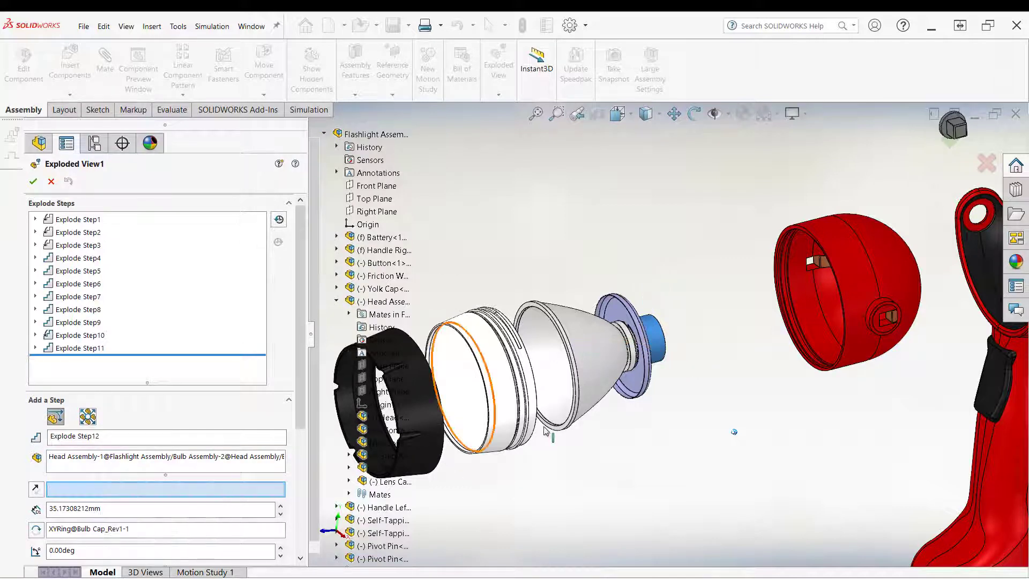
Step: Use the bulb cap edge as direction, move the bulb cap about 42 mm outward with 359 deg rotation as Explode Step12
left_click(666, 336)
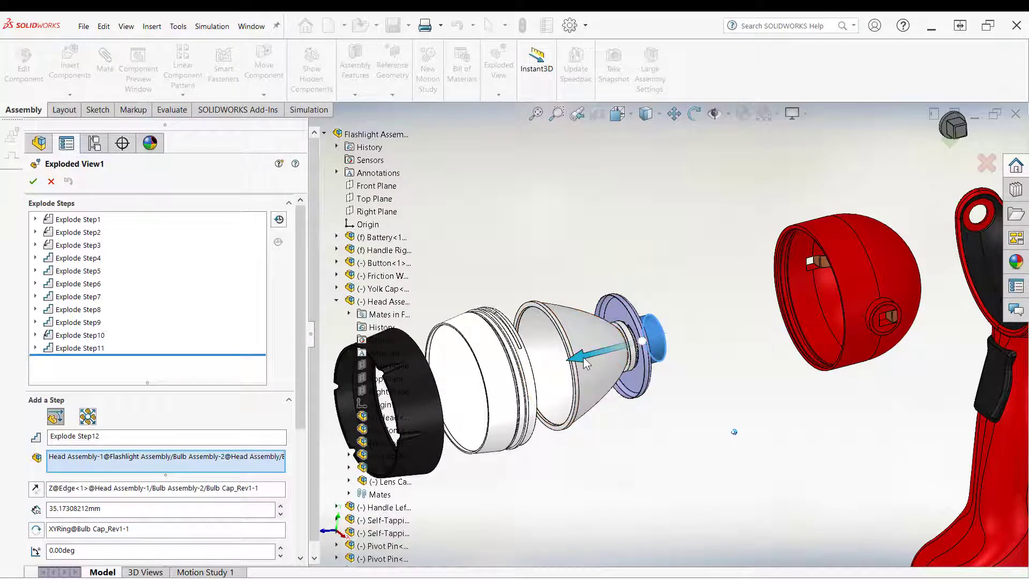
left_click_drag(583, 356, 682, 338)
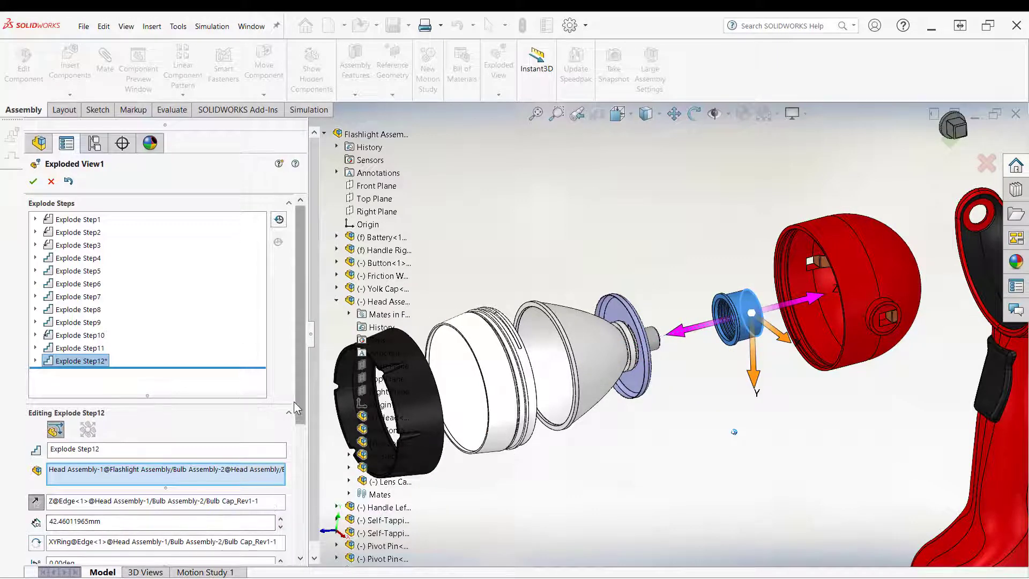
left_click_drag(299, 409, 299, 478)
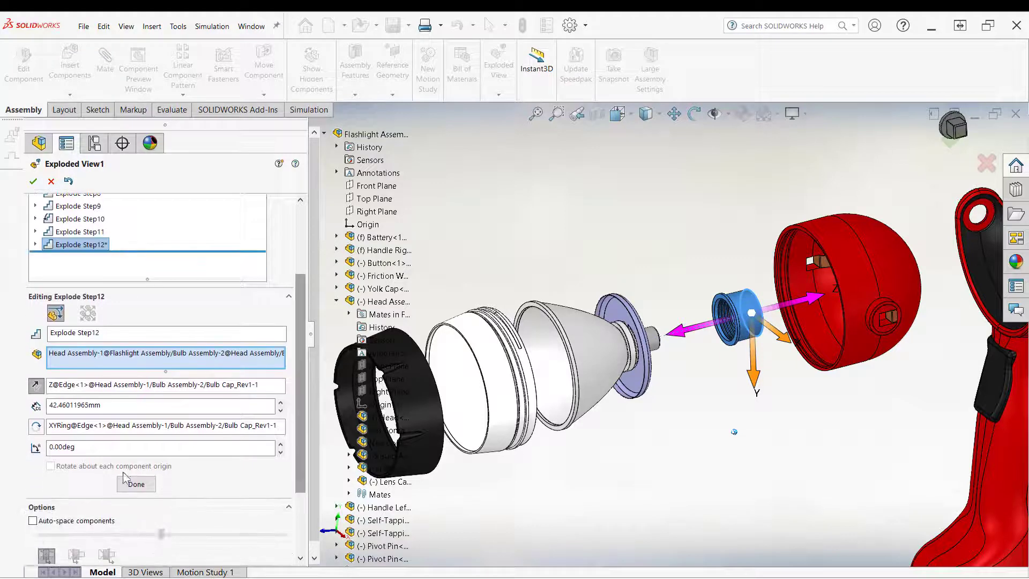
left_click(86, 450)
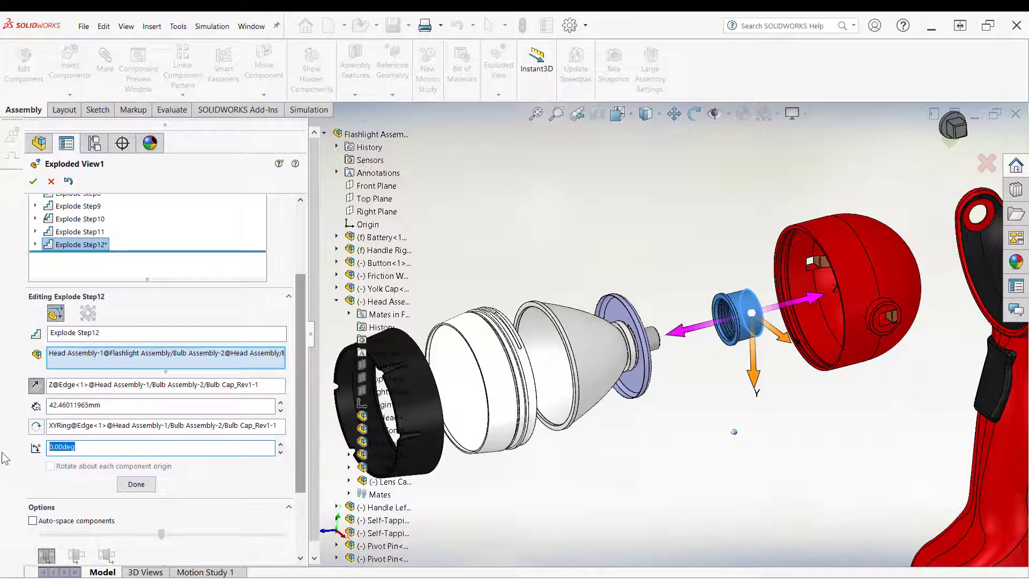
type("359")
left_click(121, 486)
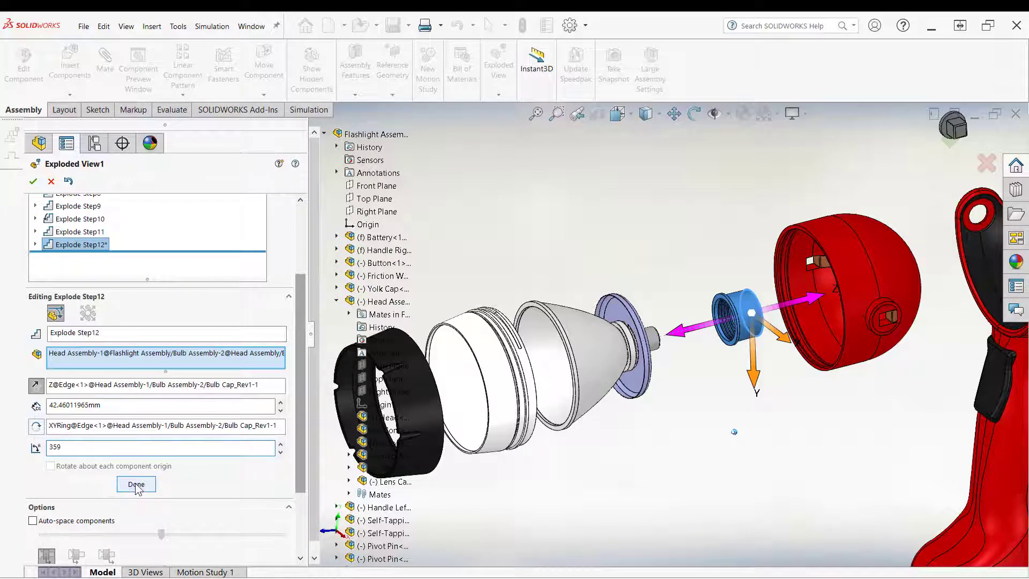
Step: Select the contact plate with the lightbulb, use the plate edge as direction, move them about 31 mm outward, and close the editor
left_click(645, 349)
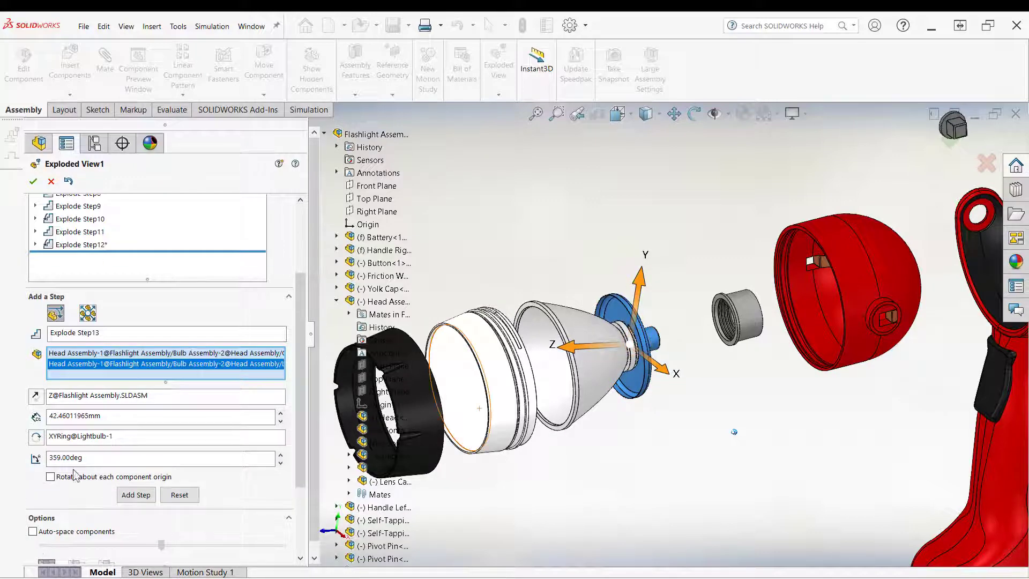
right_click(133, 397)
left_click(164, 406)
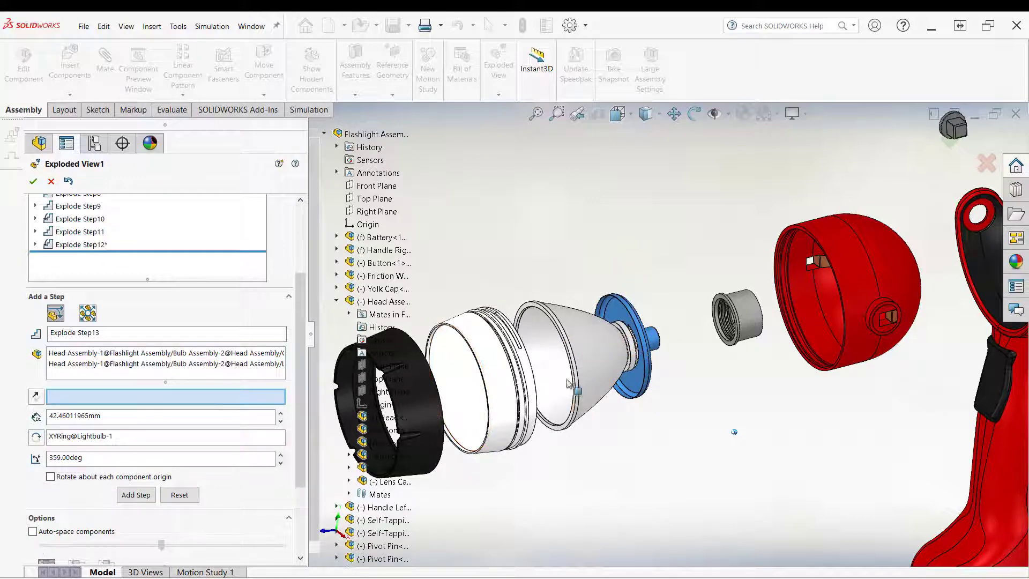
left_click(645, 375)
left_click_drag(683, 327, 759, 317)
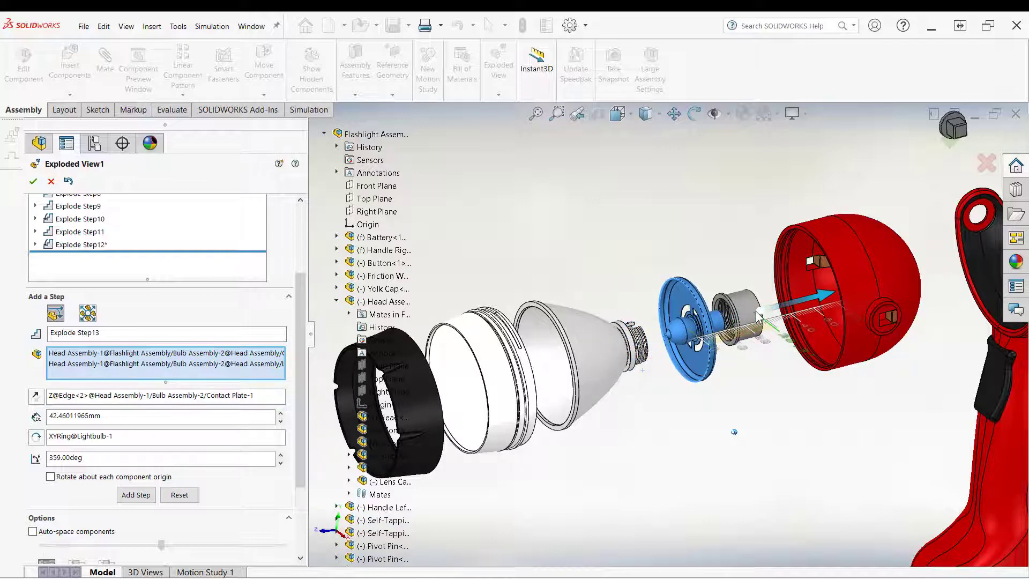
right_click(717, 453)
left_click(748, 523)
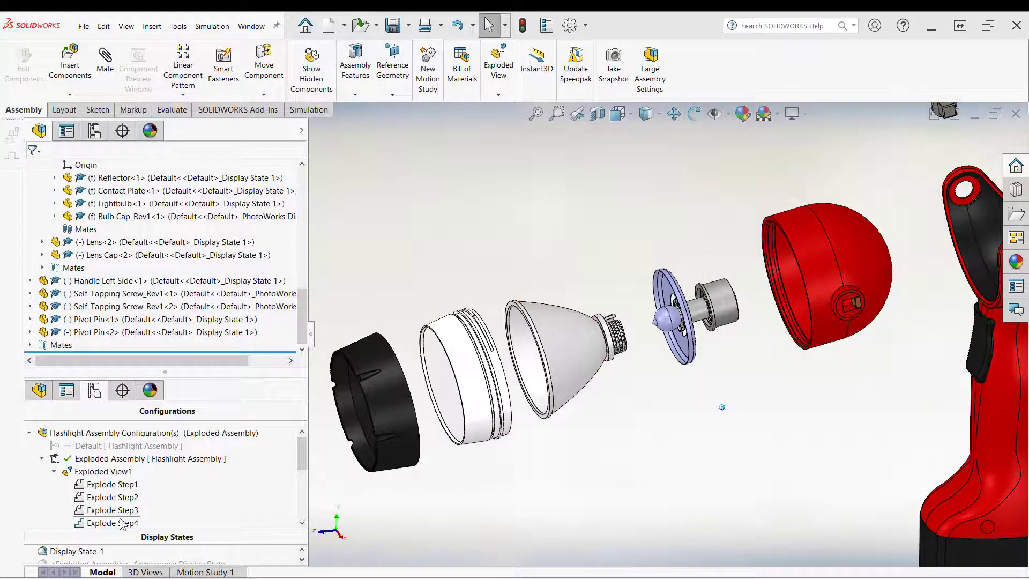
Step: Edit Exploded View1 again and select the lightbulb inside the bulb assembly
right_click(99, 472)
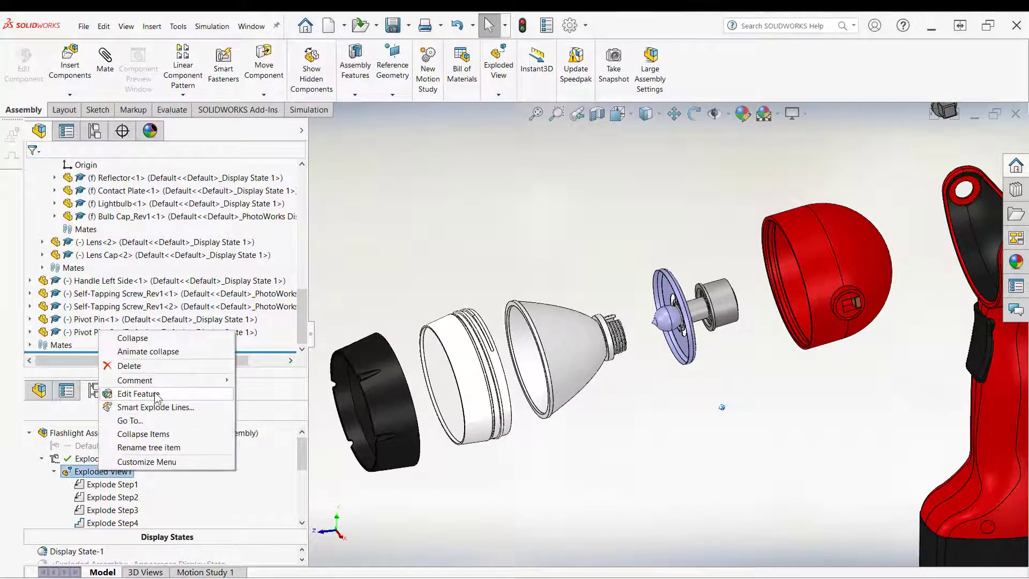
left_click(125, 394)
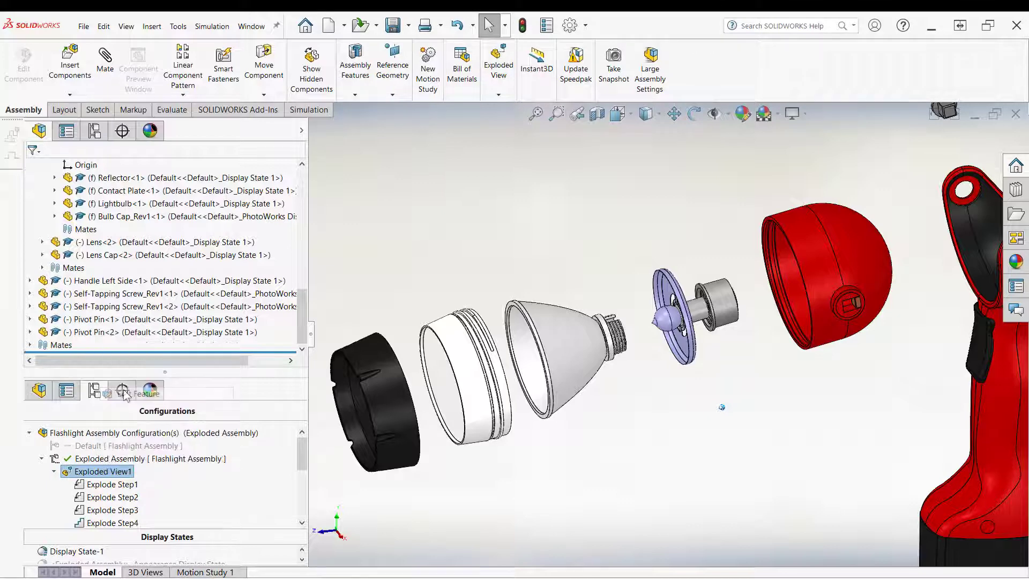
left_click(666, 326)
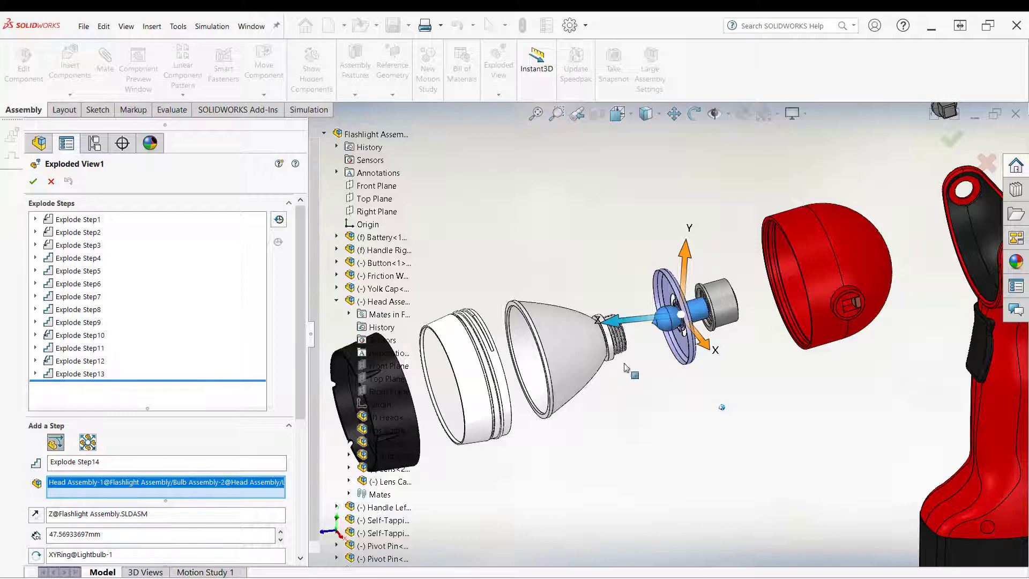
right_click(644, 316)
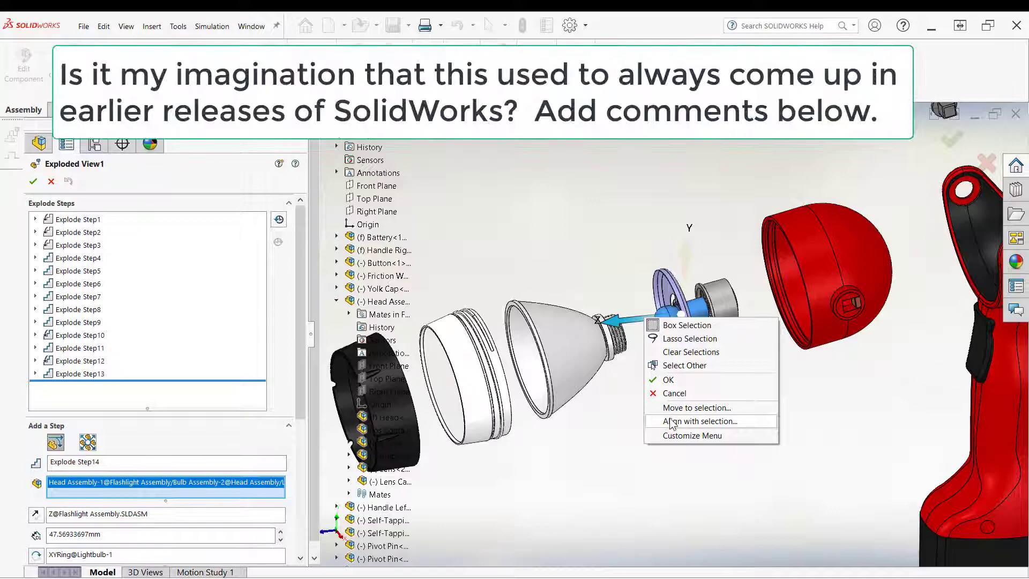
left_click(624, 278)
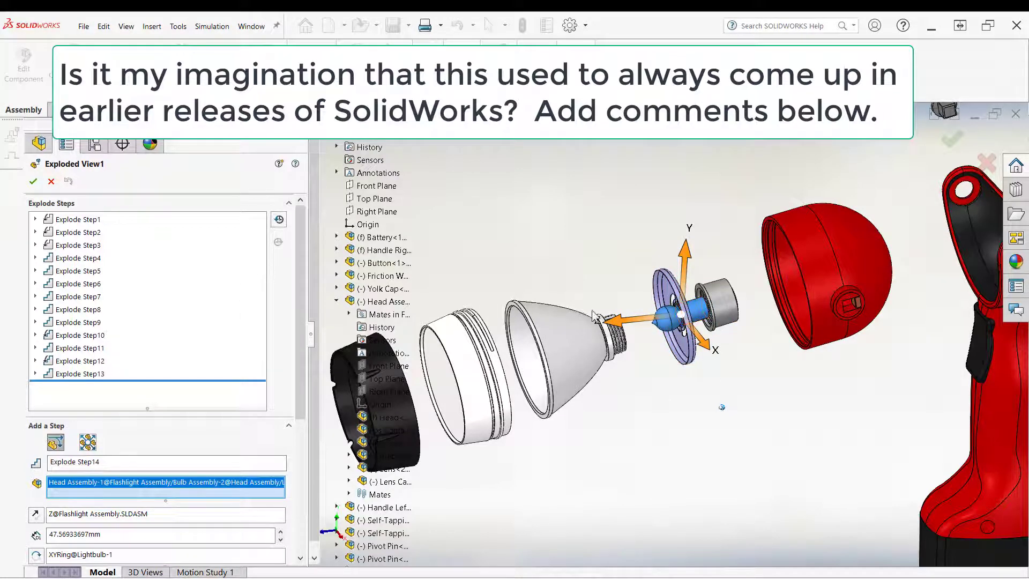
left_click(639, 320)
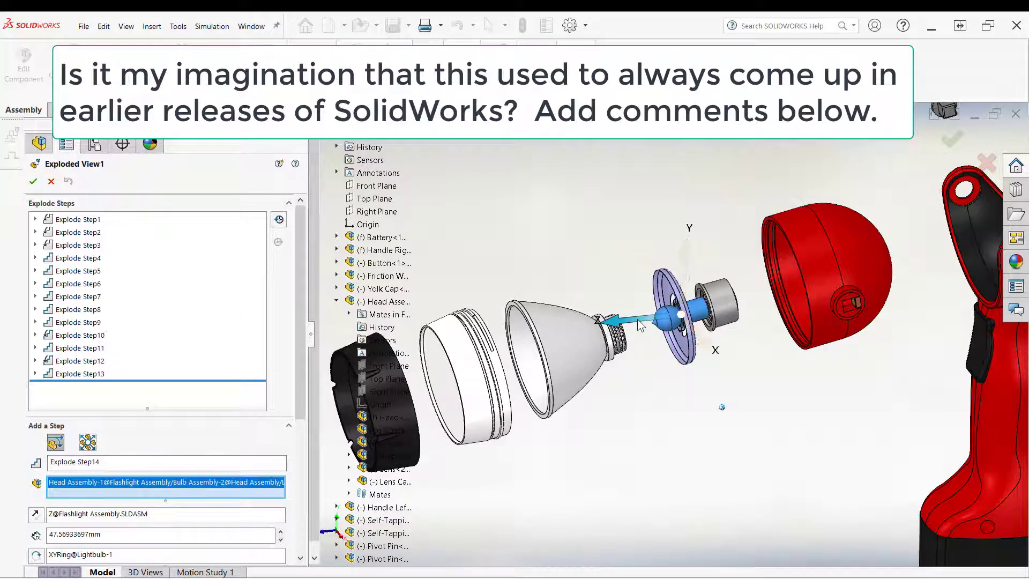
right_click(640, 324)
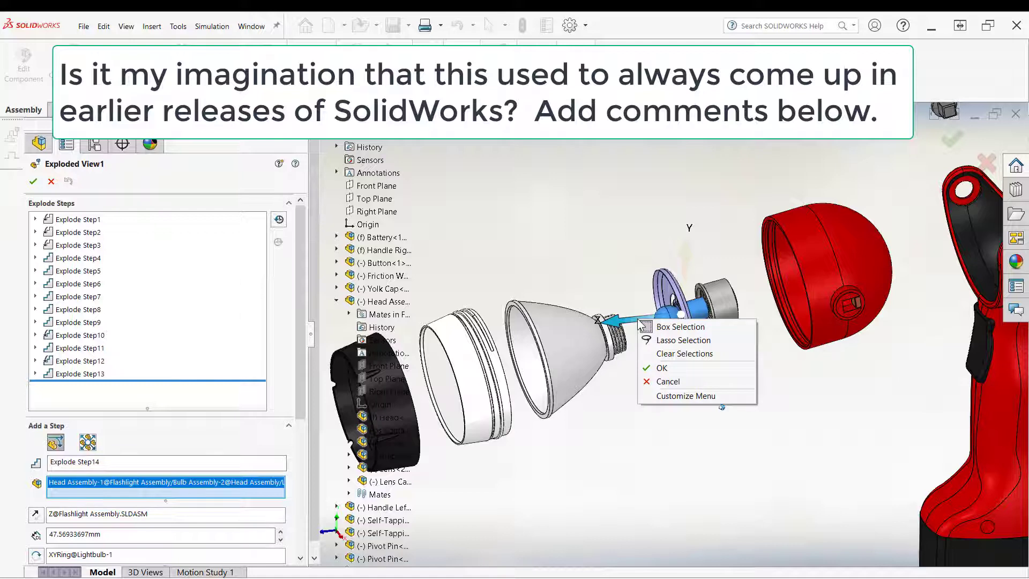
right_click(622, 391)
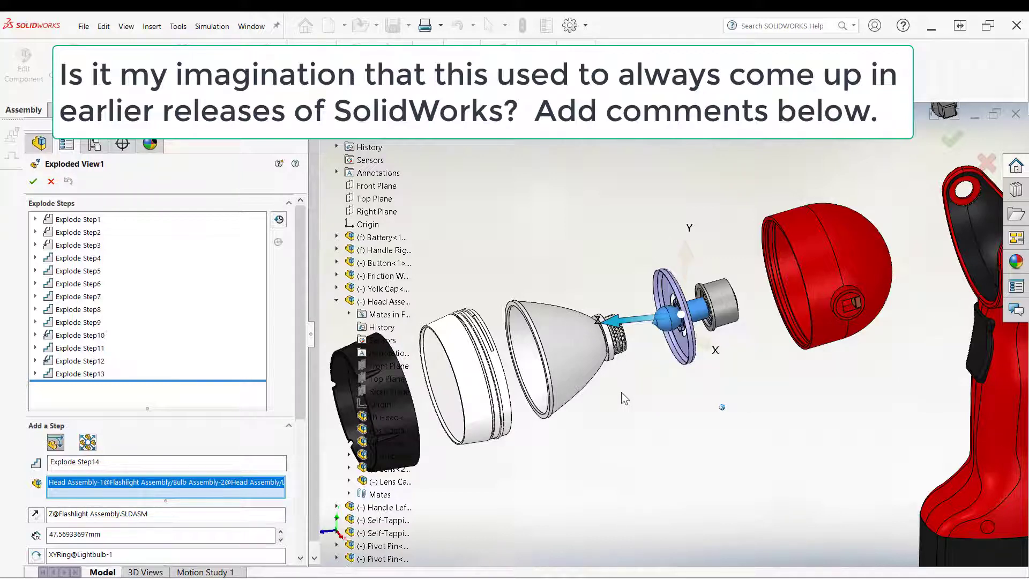
left_click(642, 320)
right_click(642, 320)
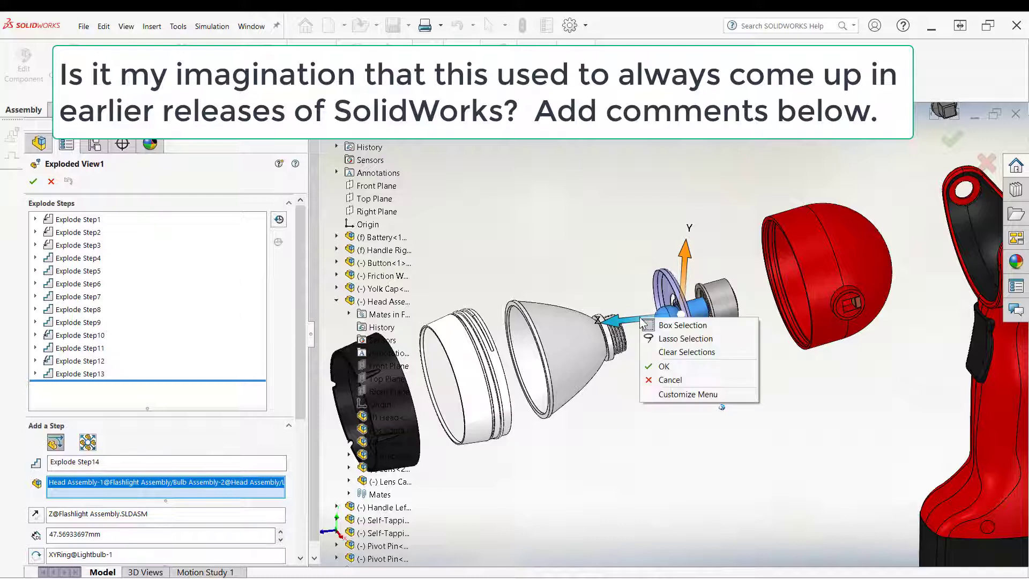
left_click(642, 321)
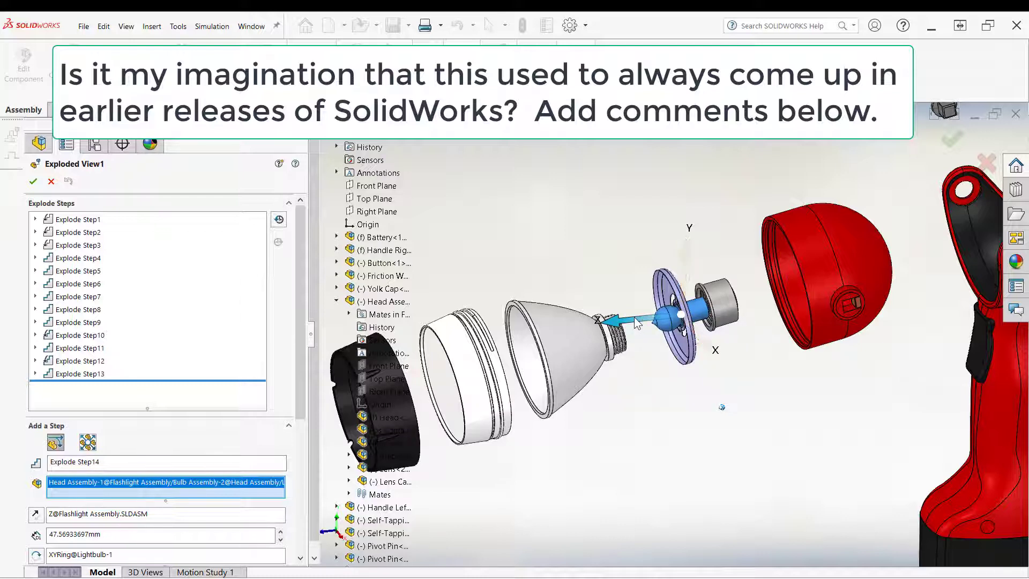
right_click(637, 321)
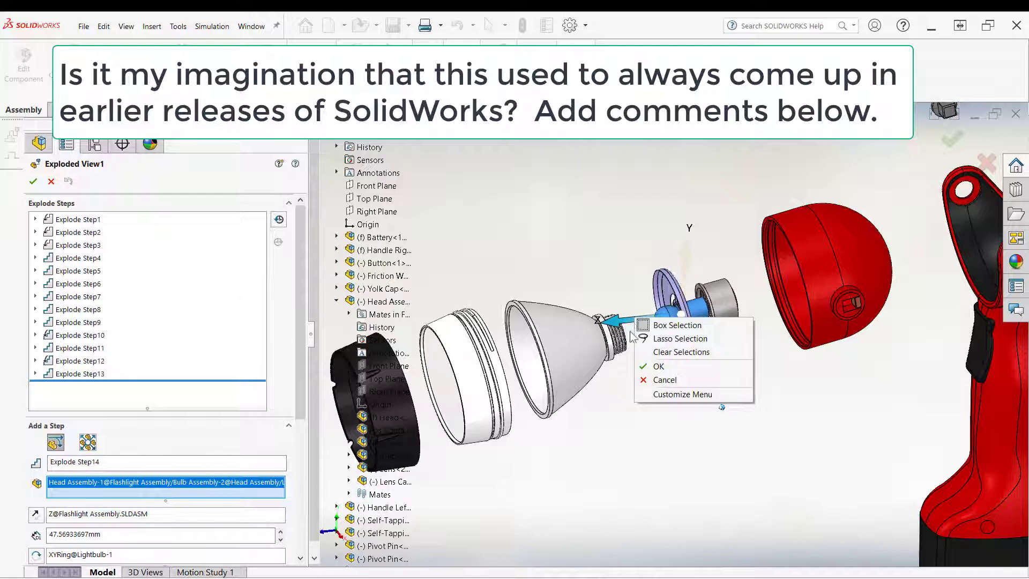
left_click(634, 306)
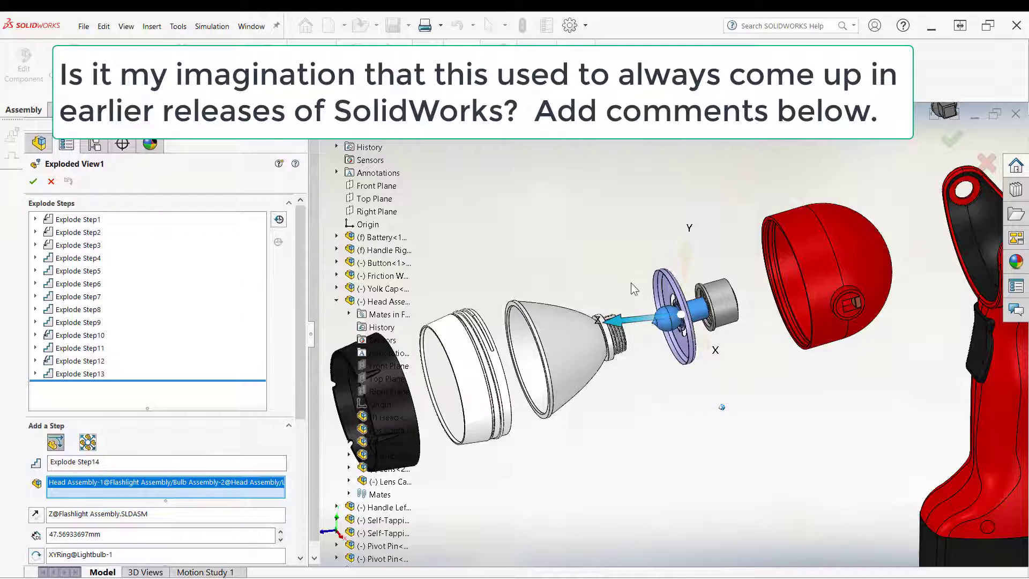
right_click(643, 325)
left_click(642, 427)
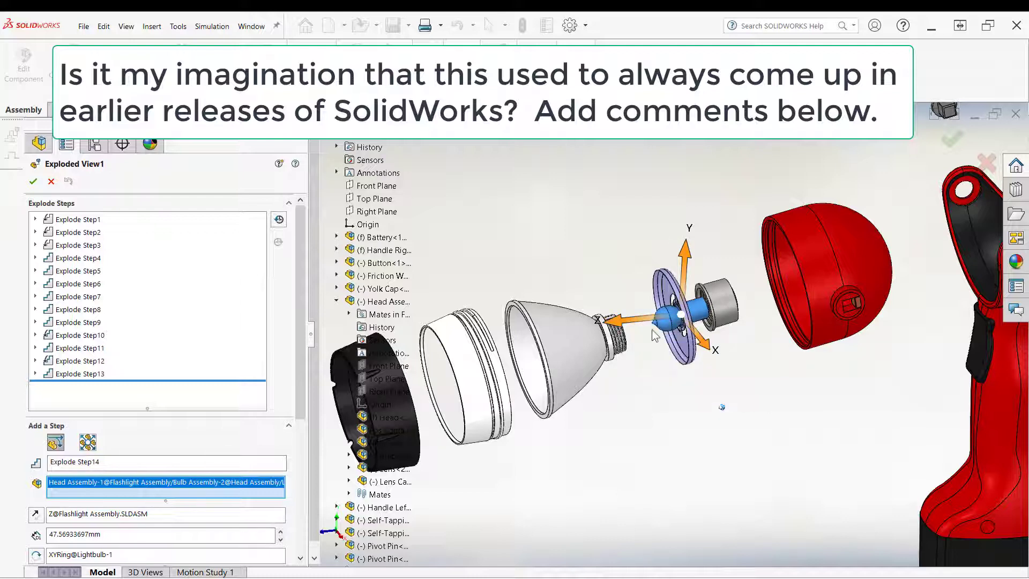
right_click(641, 317)
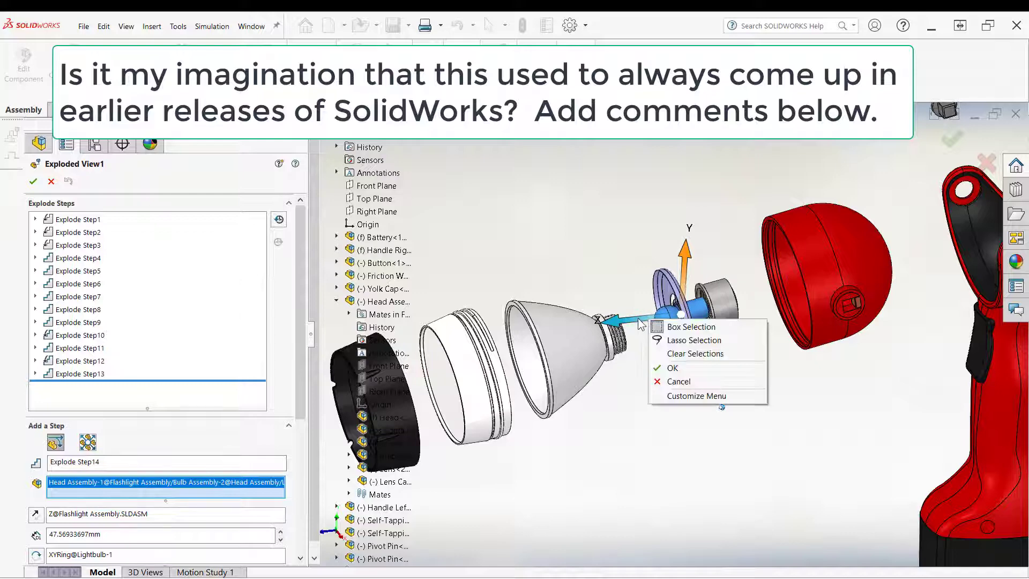
left_click(642, 324)
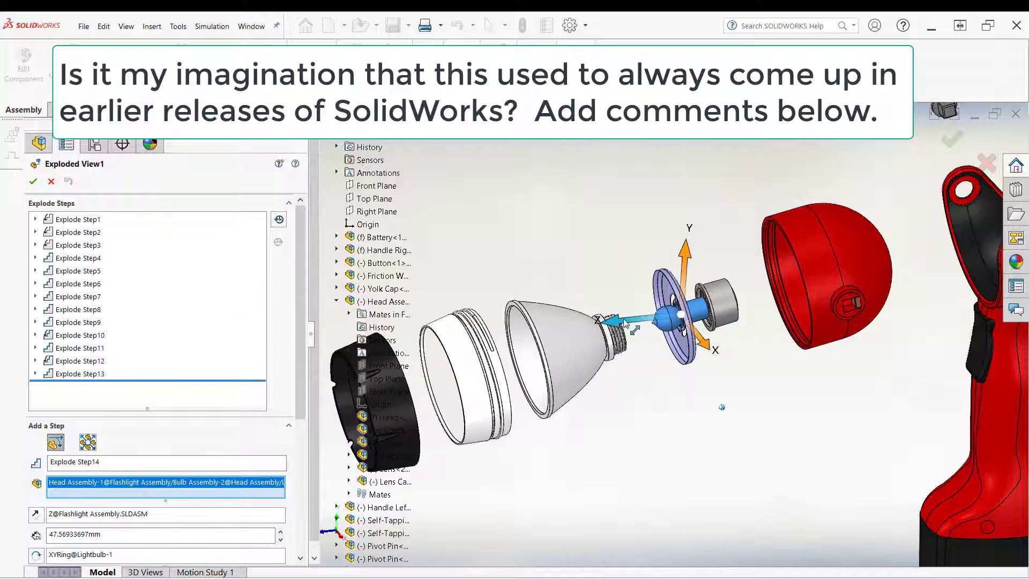
Step: Align the triad with the lightbulb and move it about 23 mm toward the reflector as Explode Step14
right_click(626, 324)
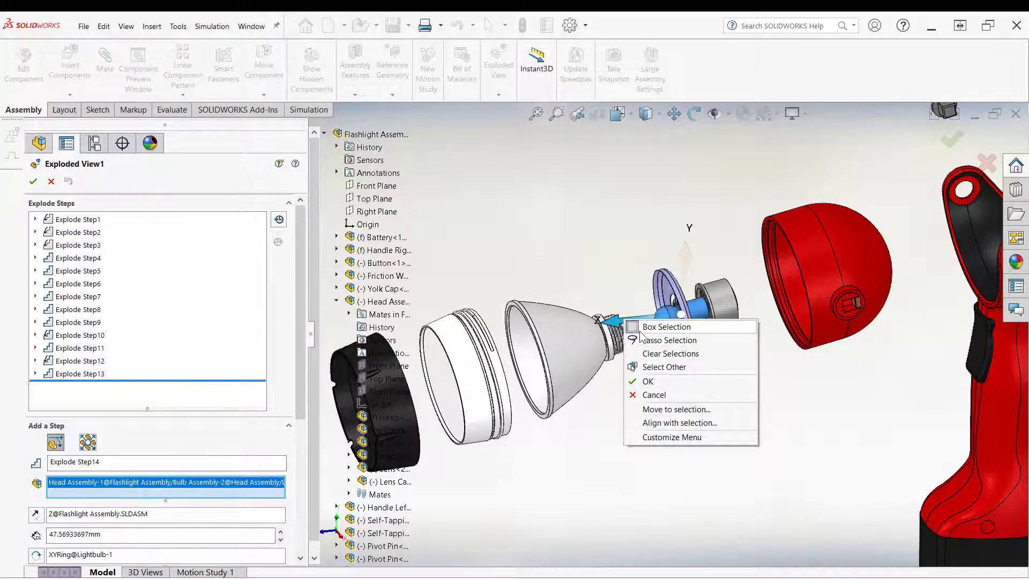
left_click(659, 424)
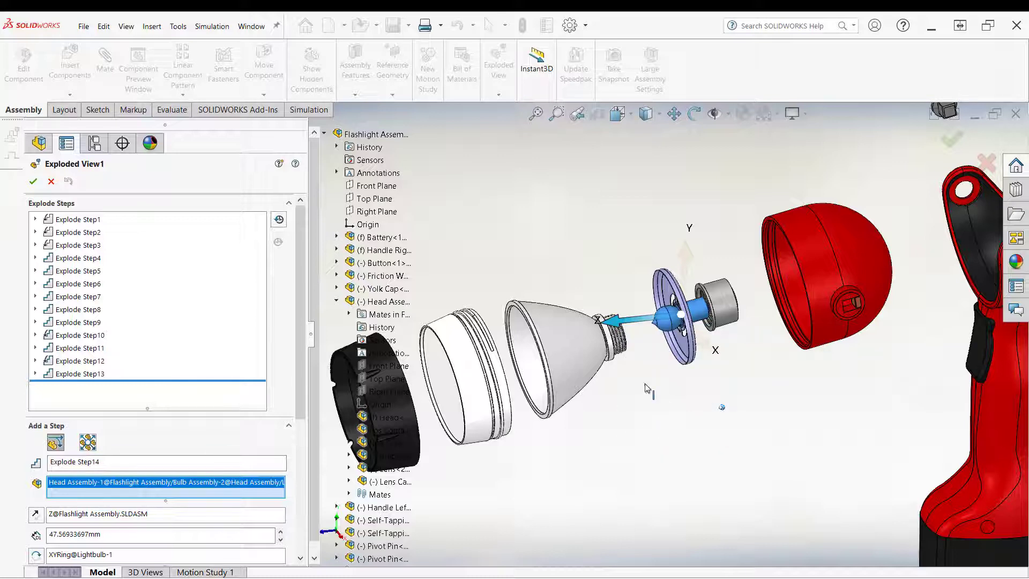
left_click(659, 327)
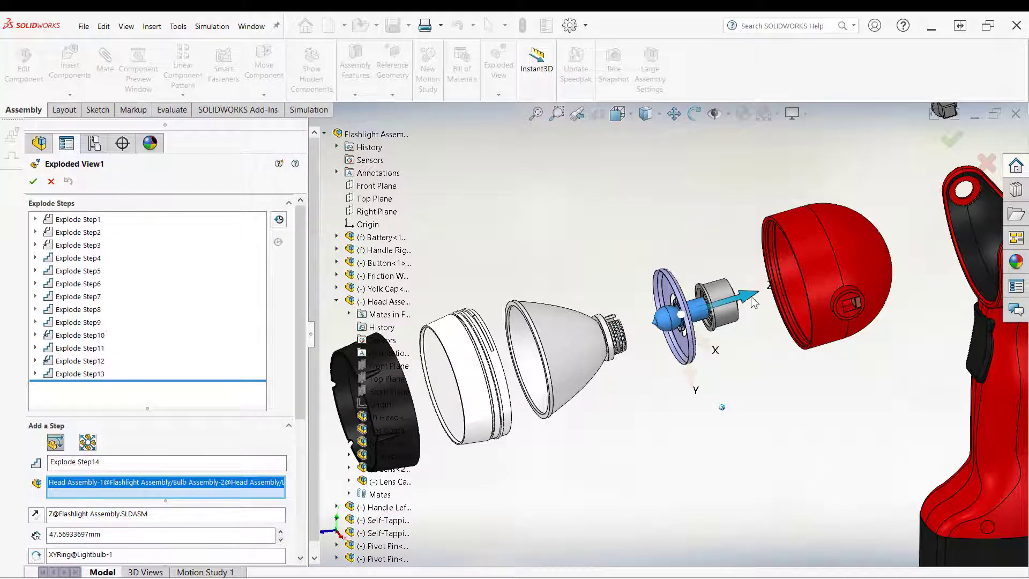
left_click_drag(754, 301, 702, 329)
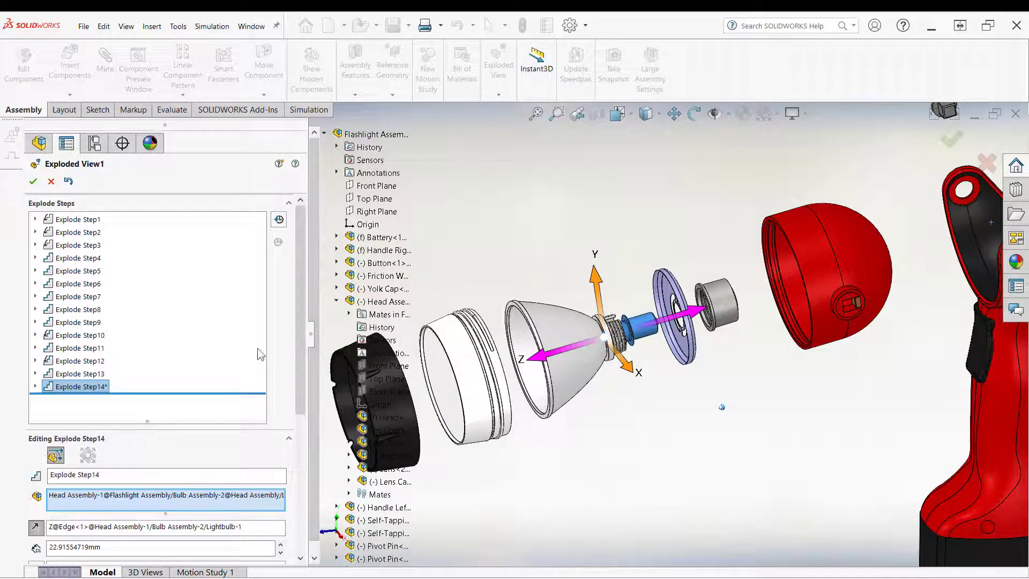
scroll(297, 321, "down", 5)
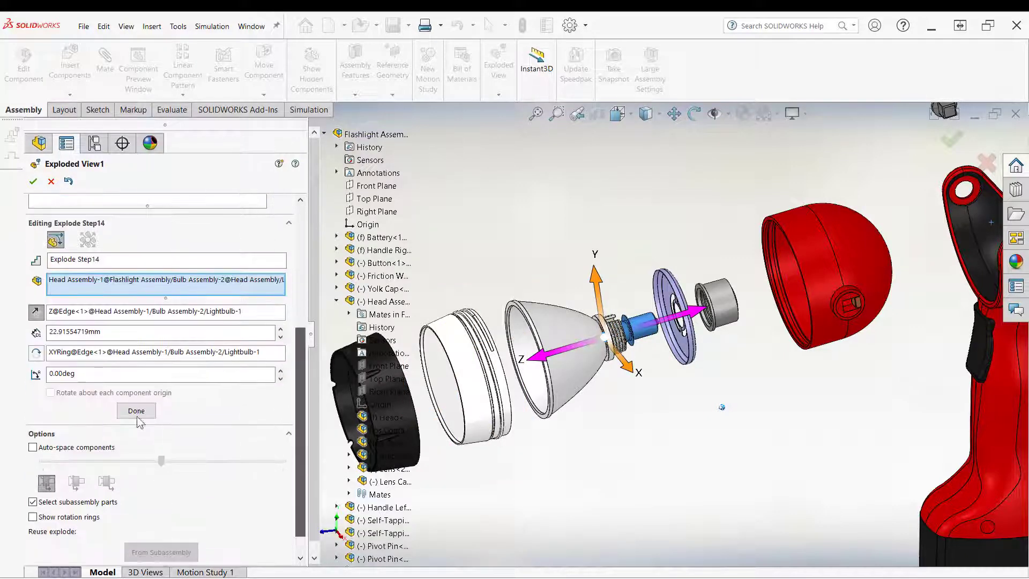
left_click(135, 411)
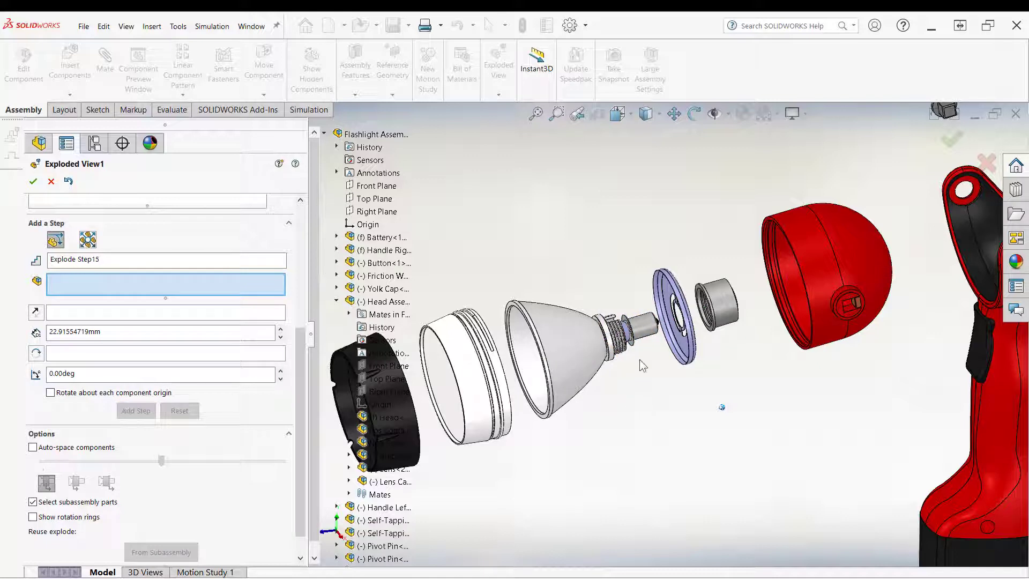
Step: Select the lightbulb, align the triad with its edge, move it about 49 mm upward out of the reflector as Explode Step15, and close the editor
left_click(643, 327)
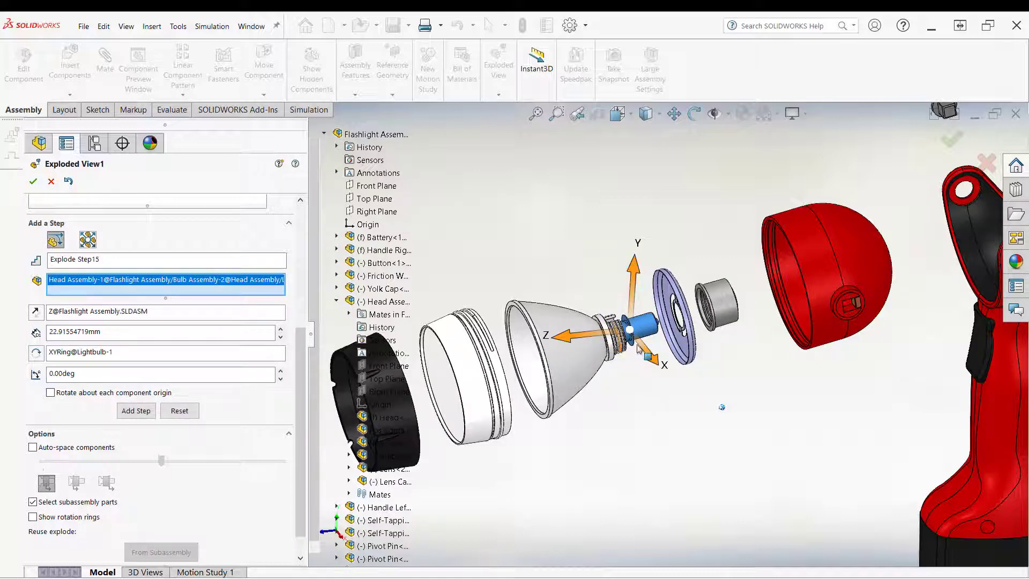
left_click(634, 292)
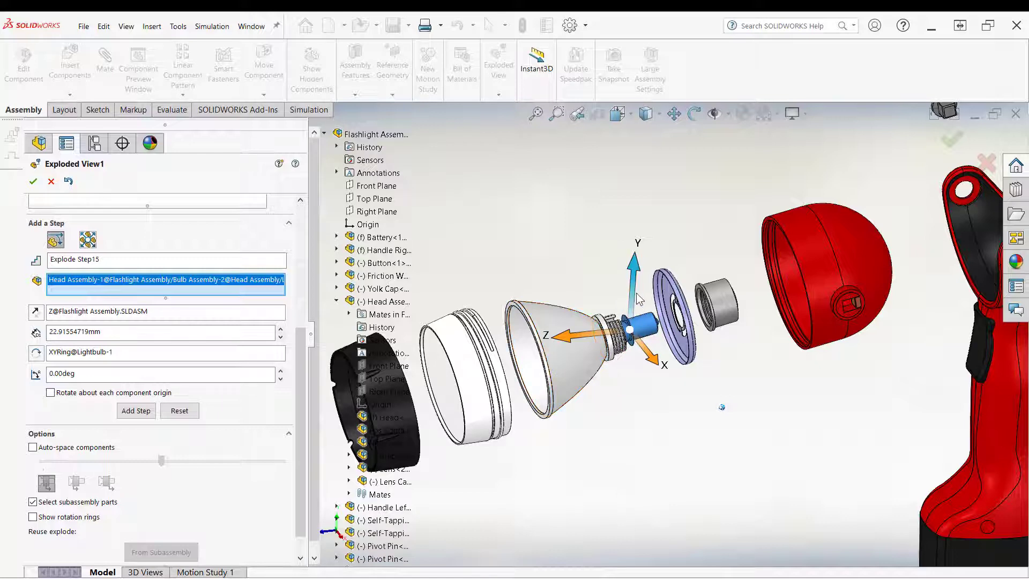
right_click(633, 292)
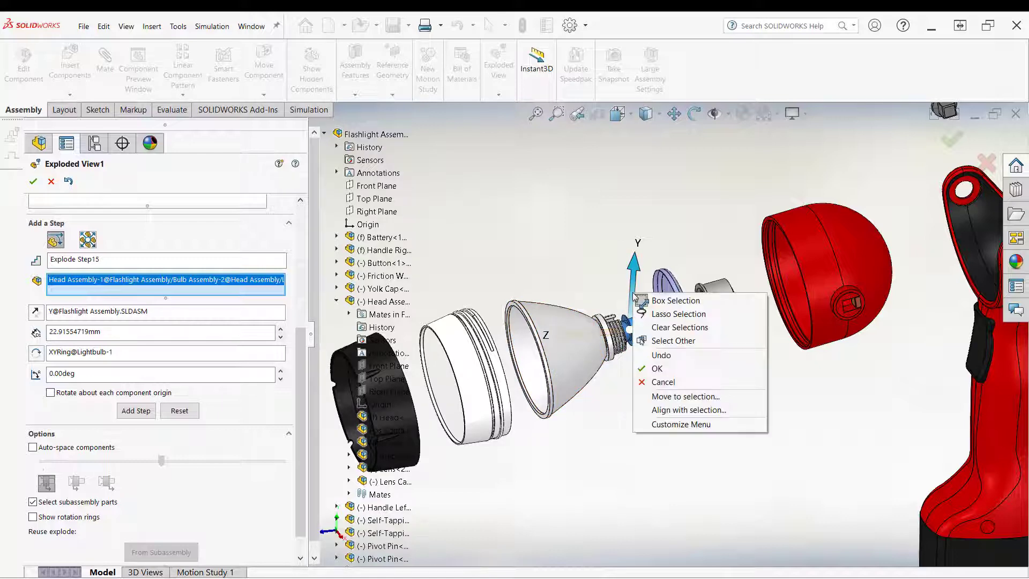
left_click(656, 411)
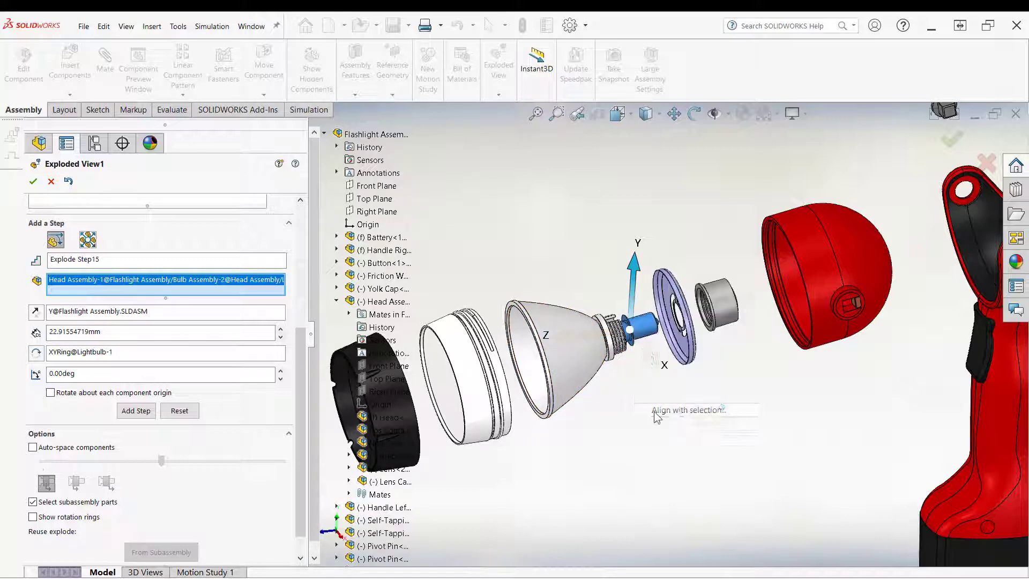
left_click(649, 328)
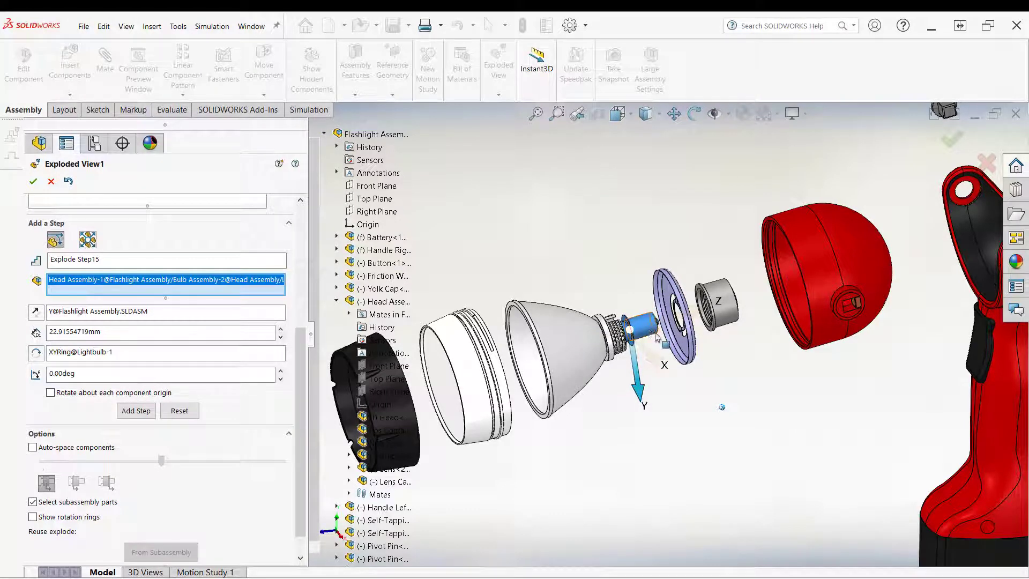
left_click_drag(642, 406, 641, 300)
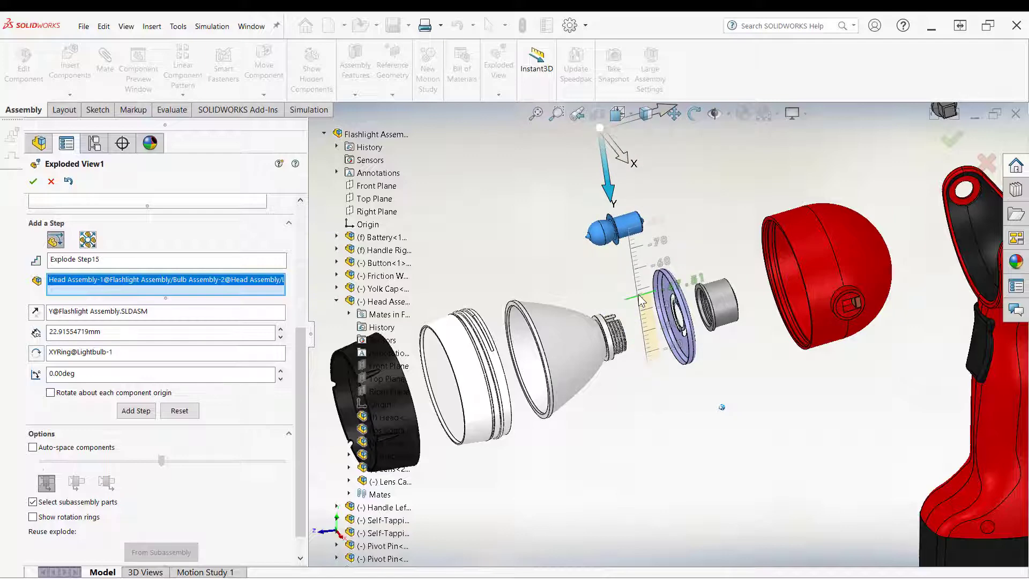
left_click(137, 429)
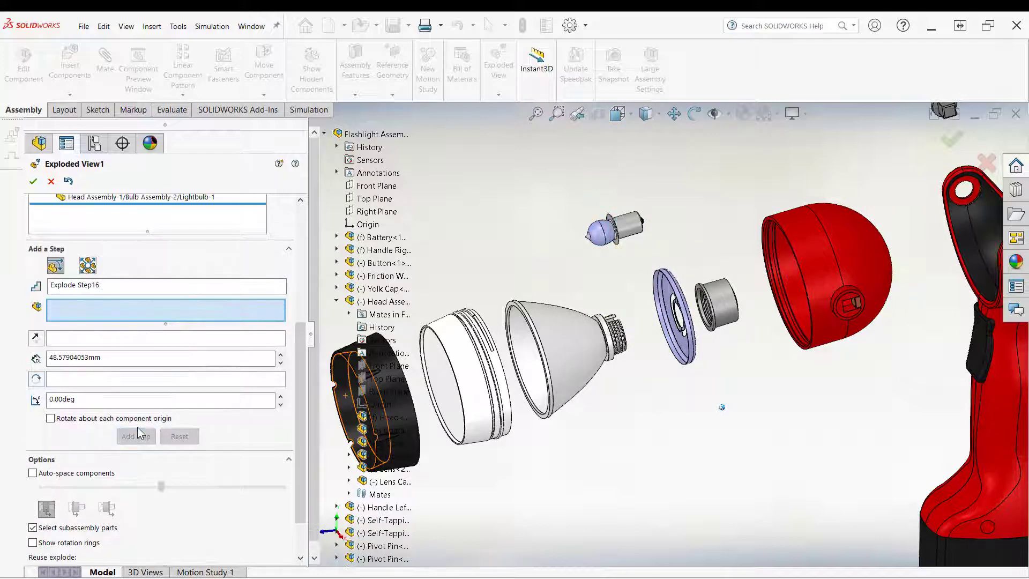
left_click(32, 181)
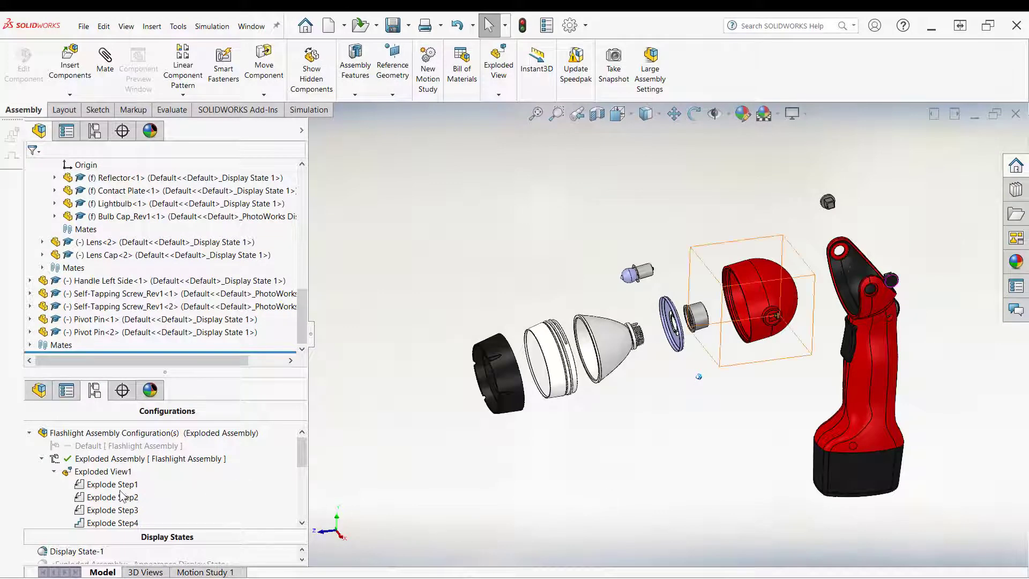
Step: Collapse Exploded View1 and play its explode animation to check the exploded sequence
right_click(109, 472)
left_click(144, 338)
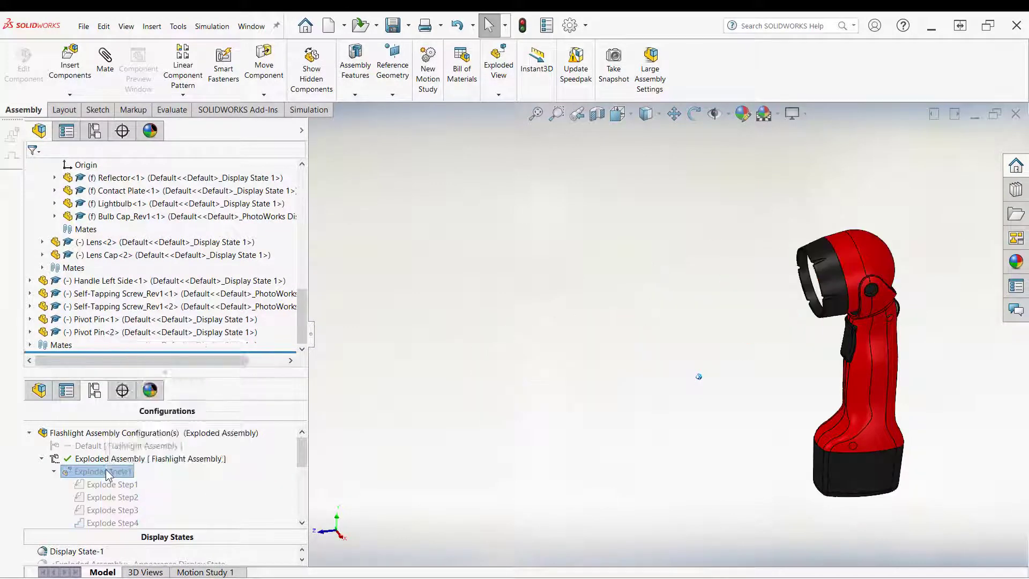
right_click(107, 470)
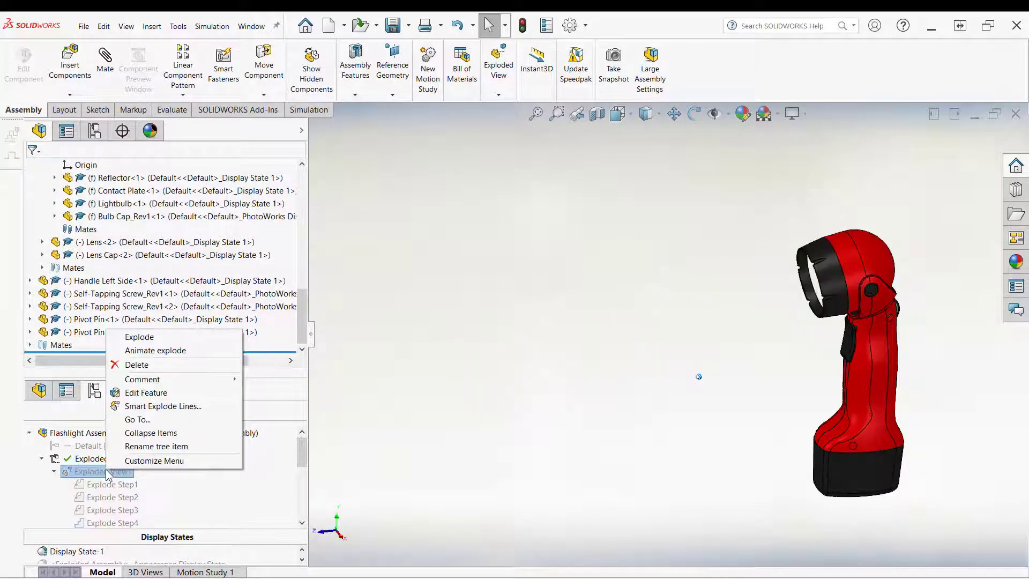
left_click(170, 352)
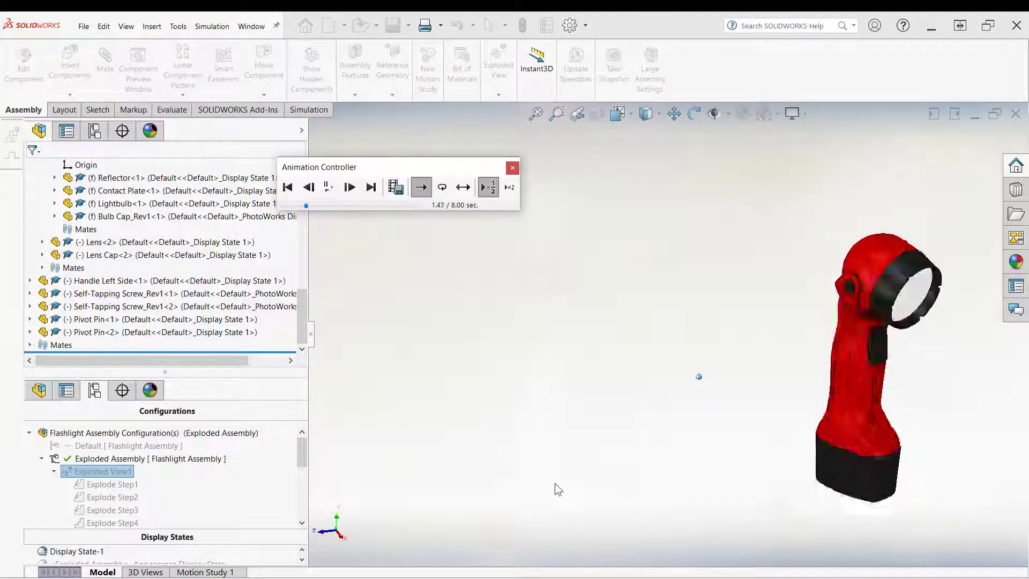
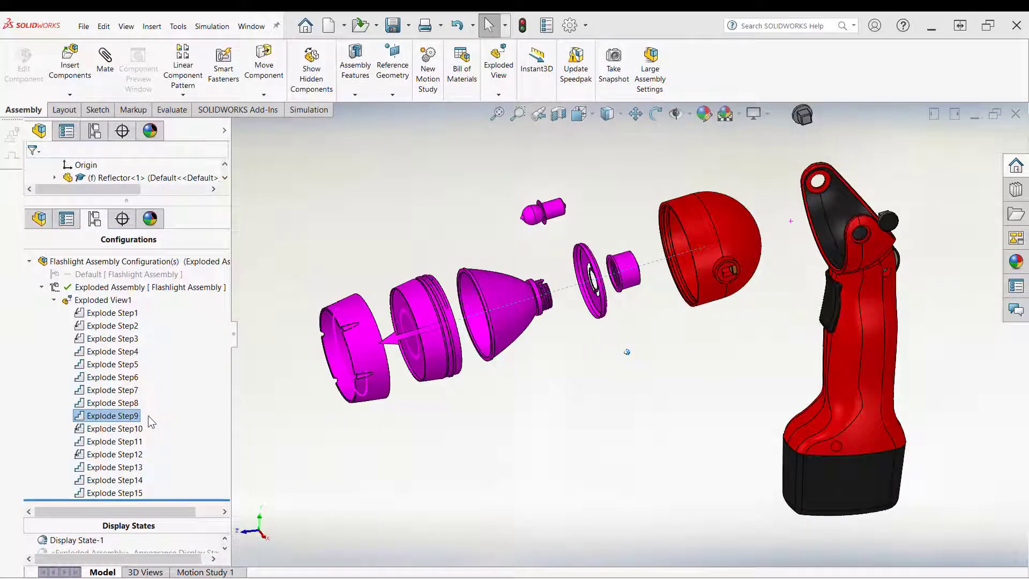
Step: Review explode steps 9 through 12 by selecting each one in the configuration tree
left_click(118, 429)
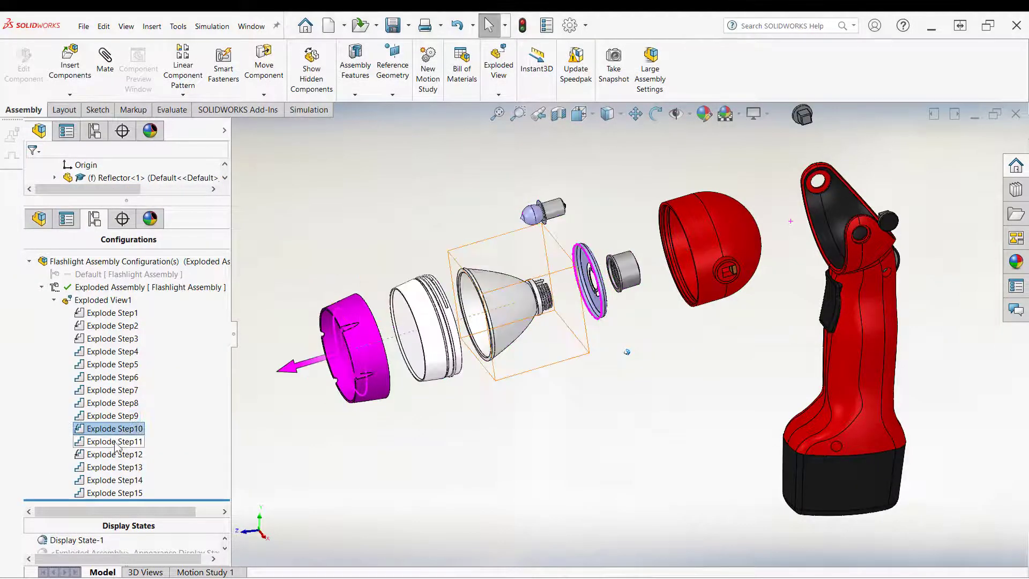
left_click(116, 442)
left_click(114, 455)
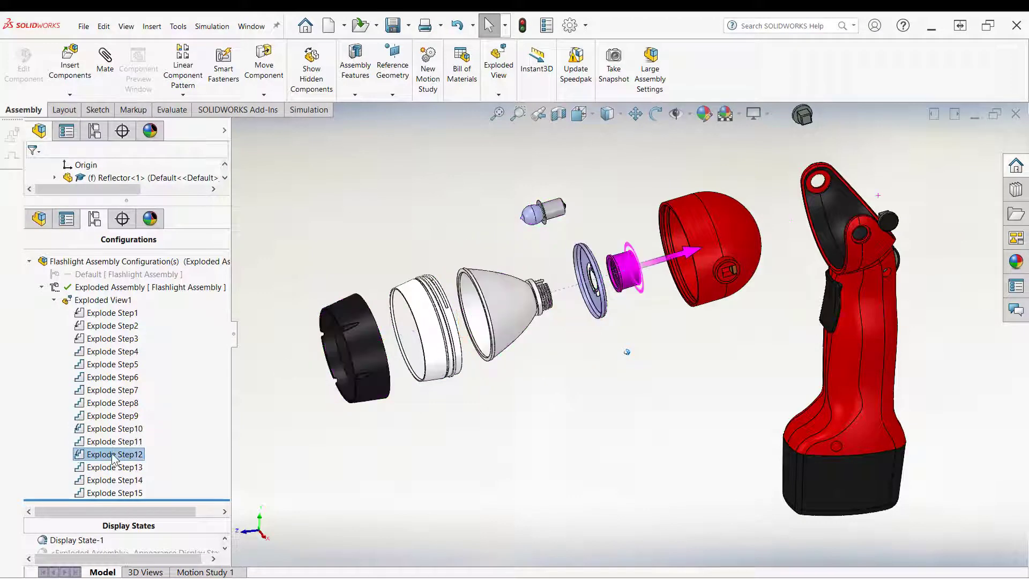
left_click(109, 418)
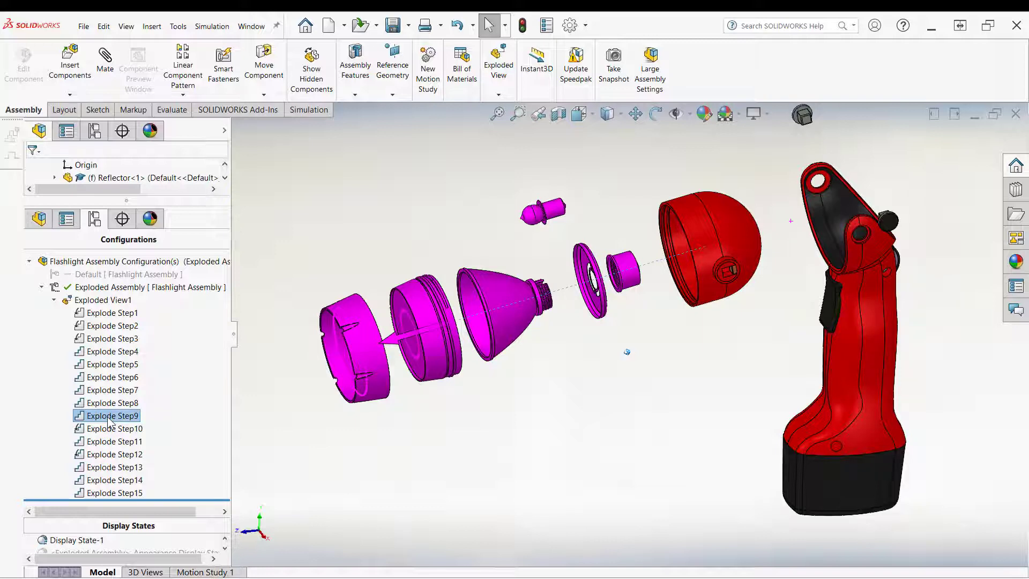
left_click(131, 430)
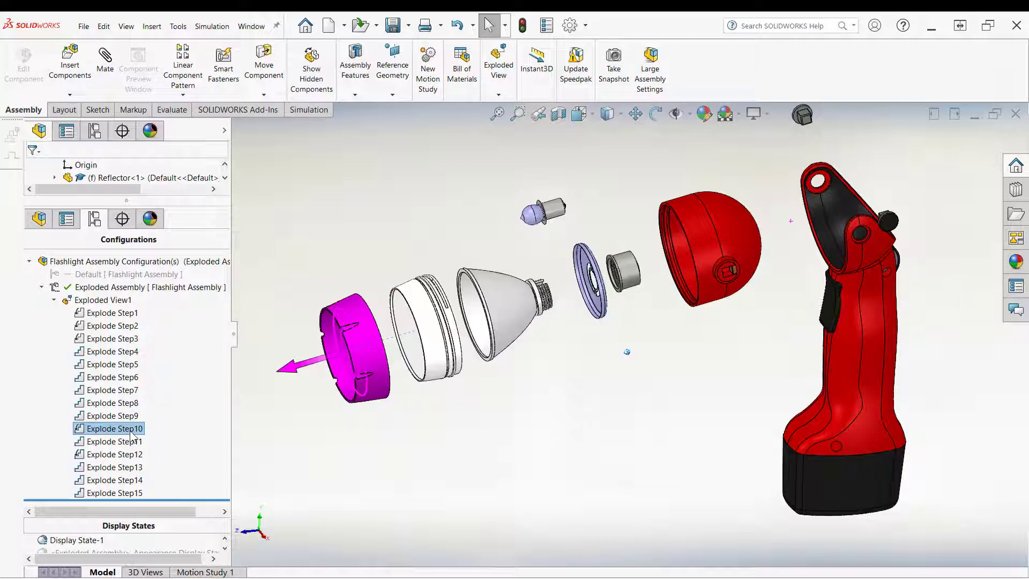
left_click(134, 442)
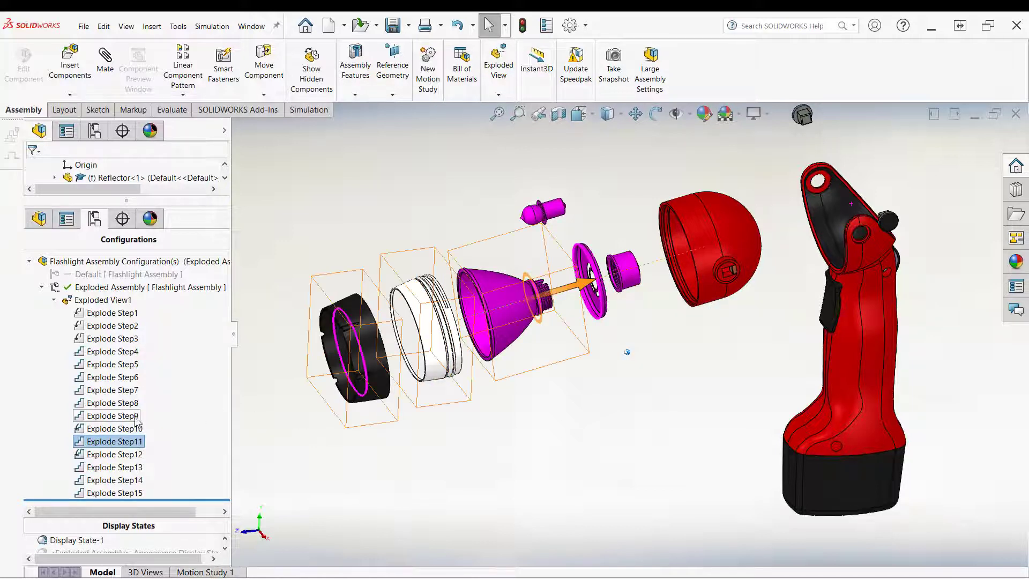
Step: Edit Exploded View1, set Explode Step9's distance to 160 mm, and close the editor
right_click(103, 300)
left_click(126, 365)
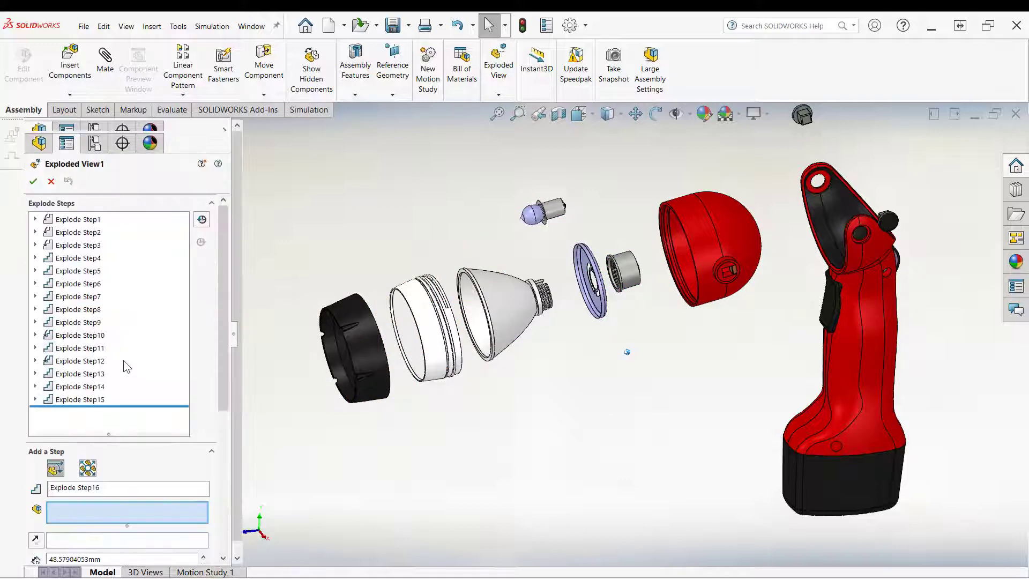
double_click(79, 322)
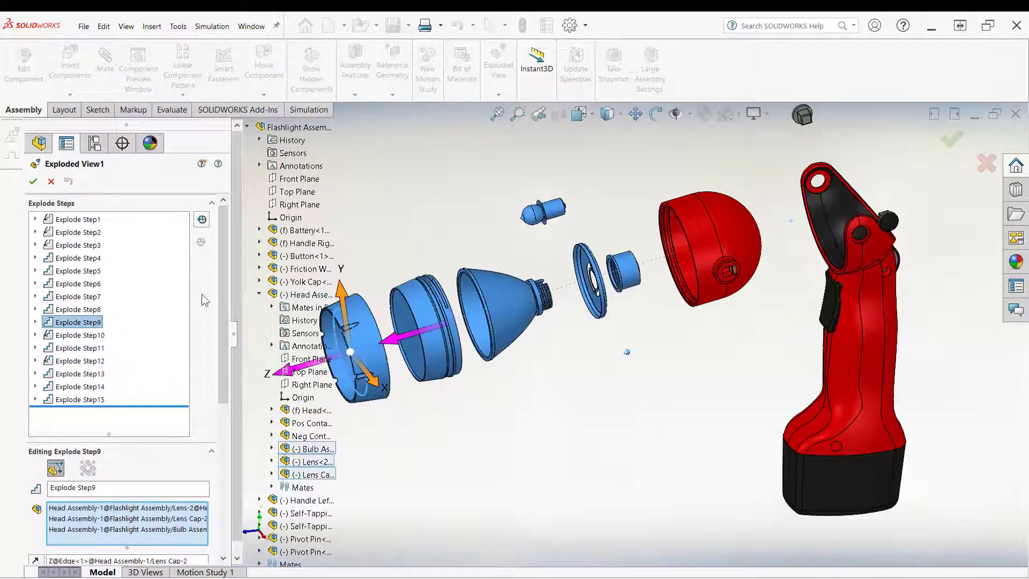
scroll(212, 375, "down", 8)
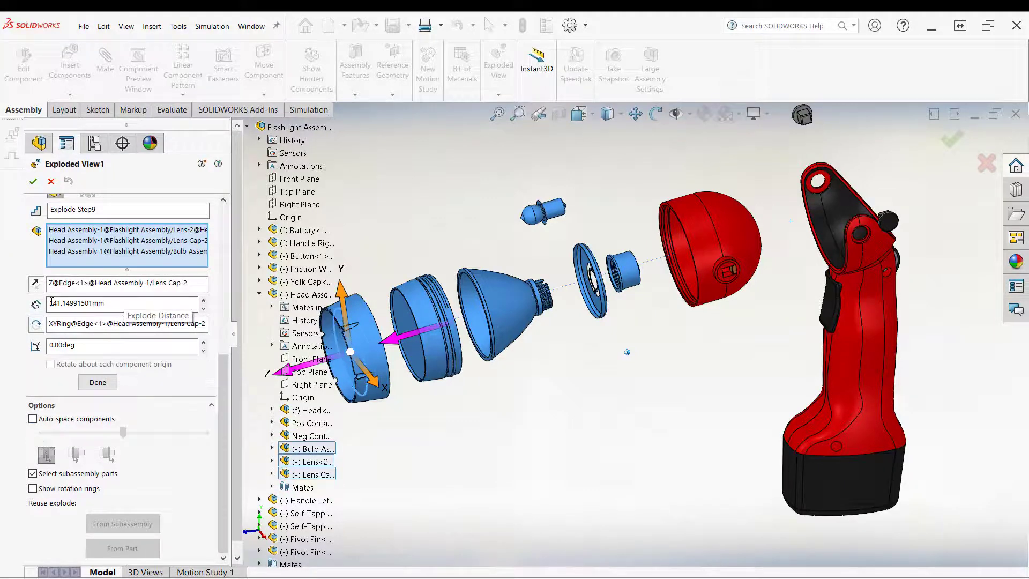
left_click_drag(133, 307, 24, 309)
type("160")
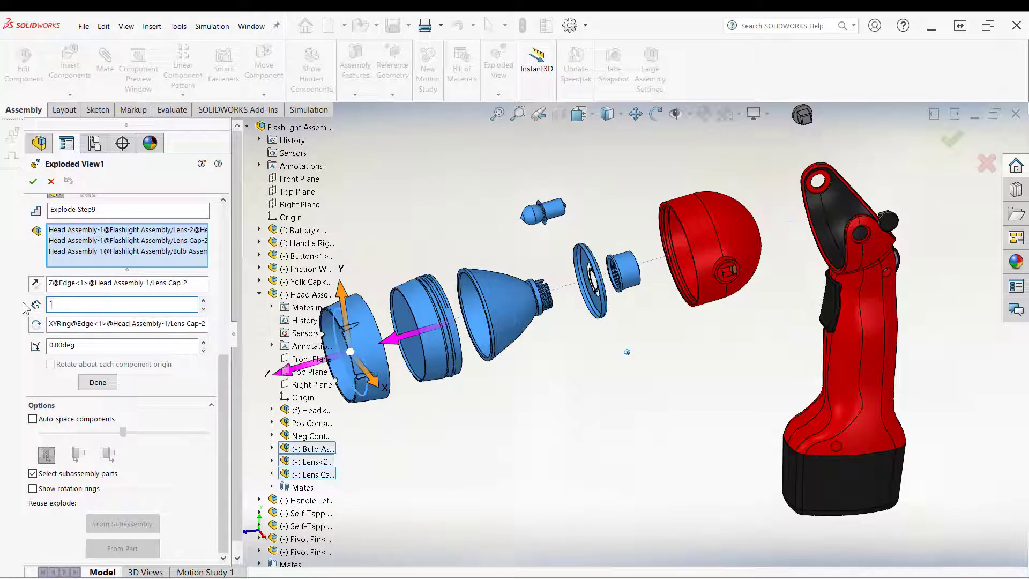
left_click(32, 180)
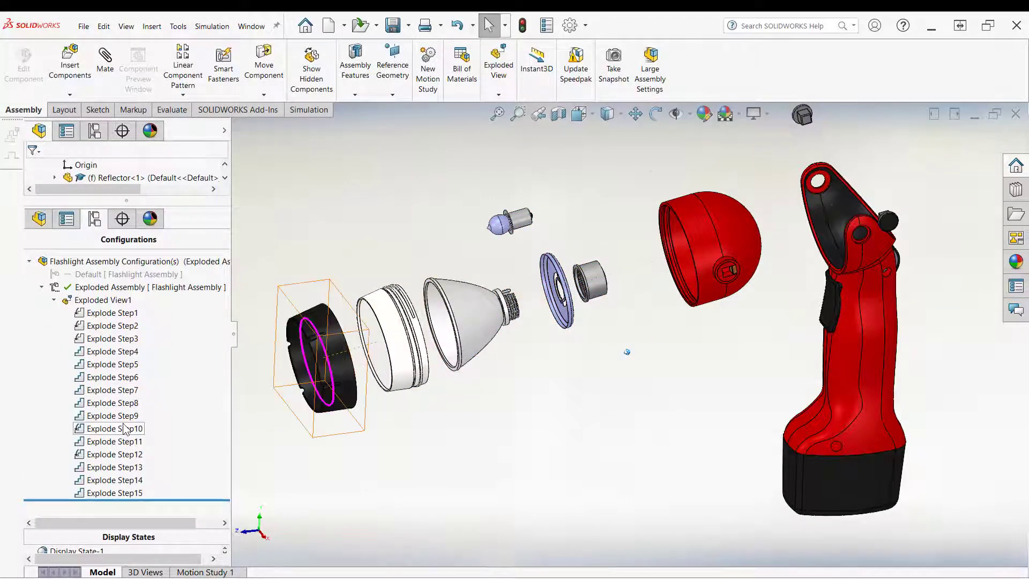
Step: Reopen Exploded View1 for editing and set Explode Step11's distance to 45 mm
left_click(102, 303)
right_click(101, 304)
left_click(131, 365)
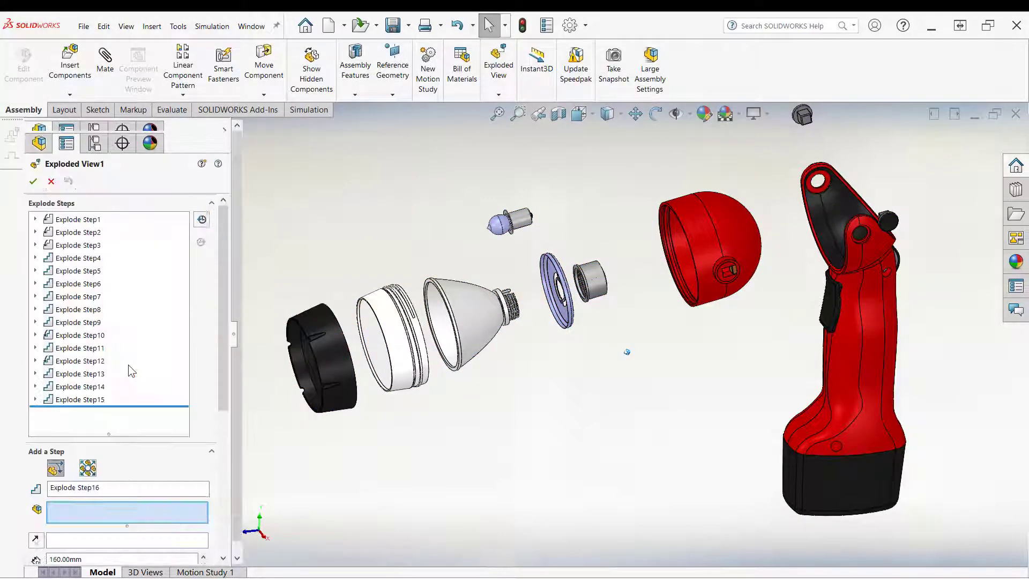
left_click(93, 336)
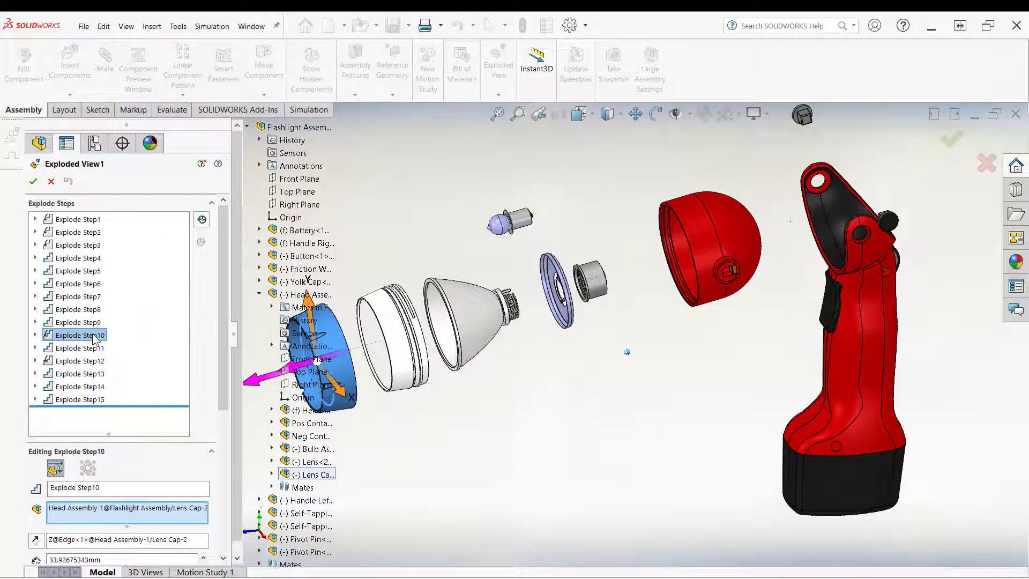
left_click(97, 349)
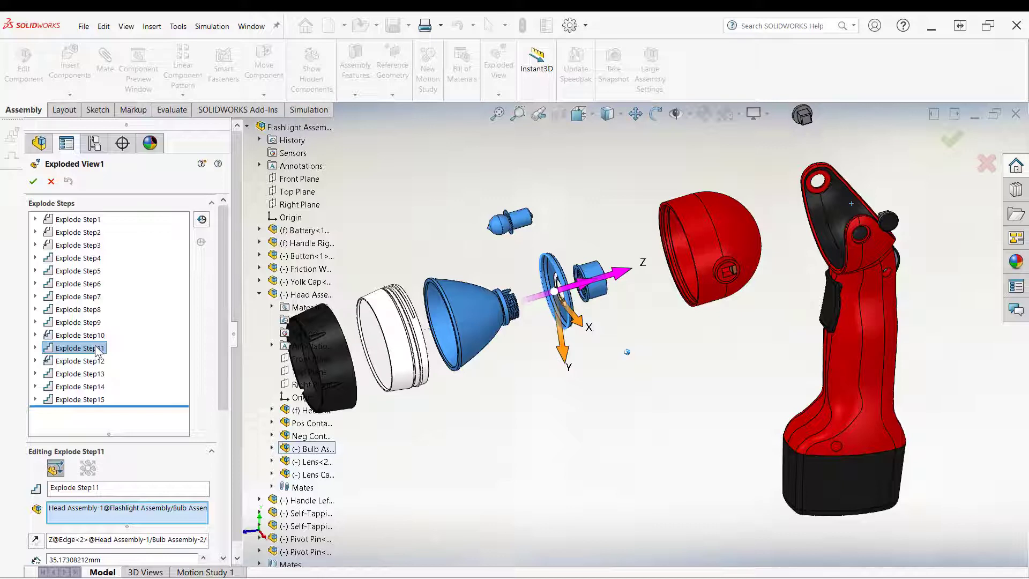
scroll(147, 400, "down", 5)
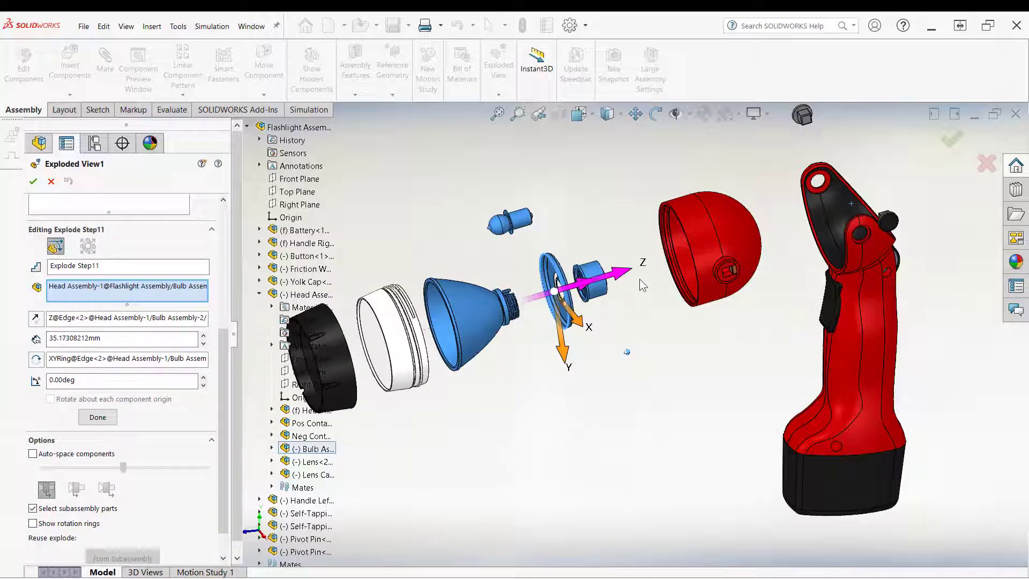
double_click(64, 339)
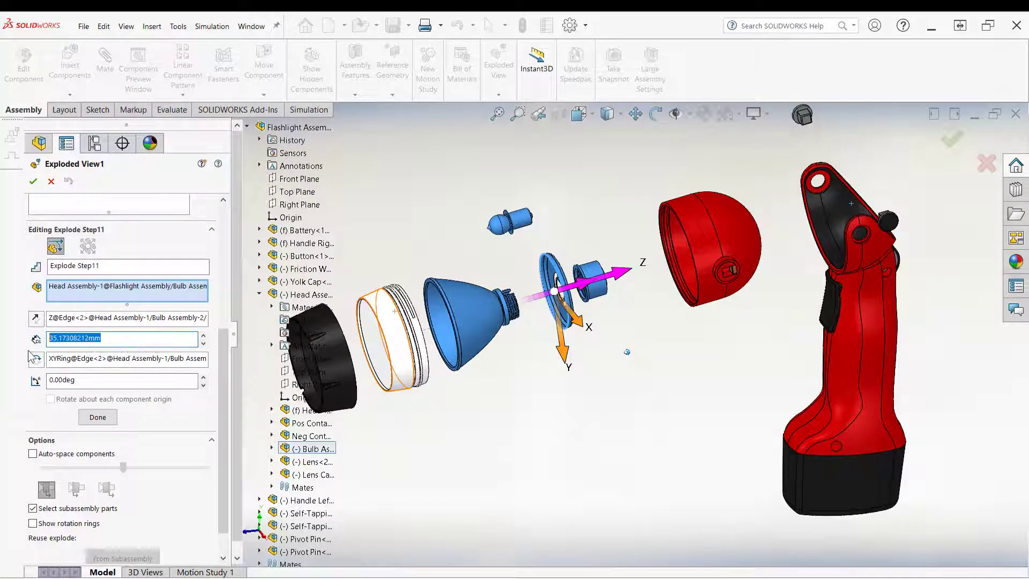
type("45")
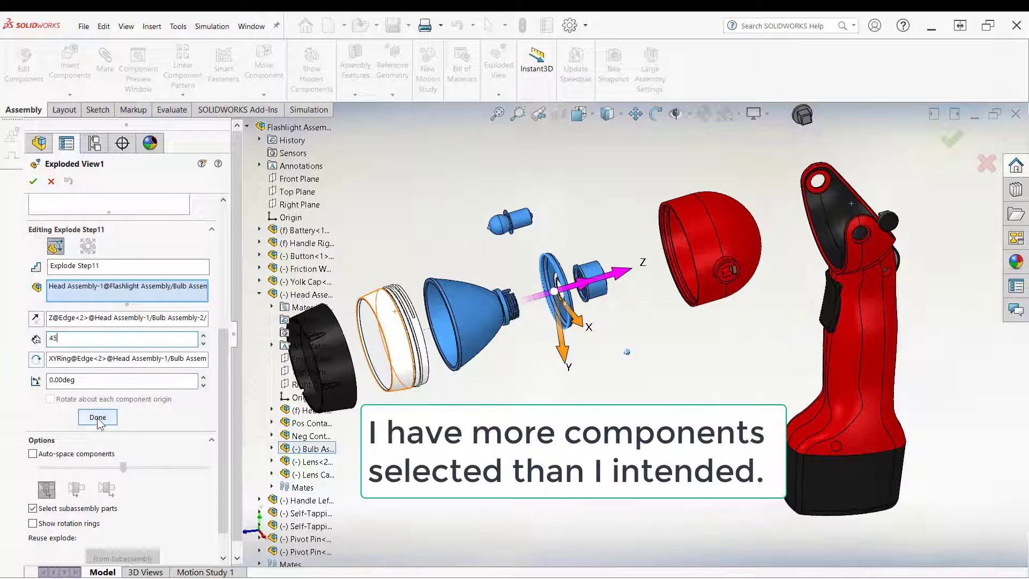
left_click(97, 416)
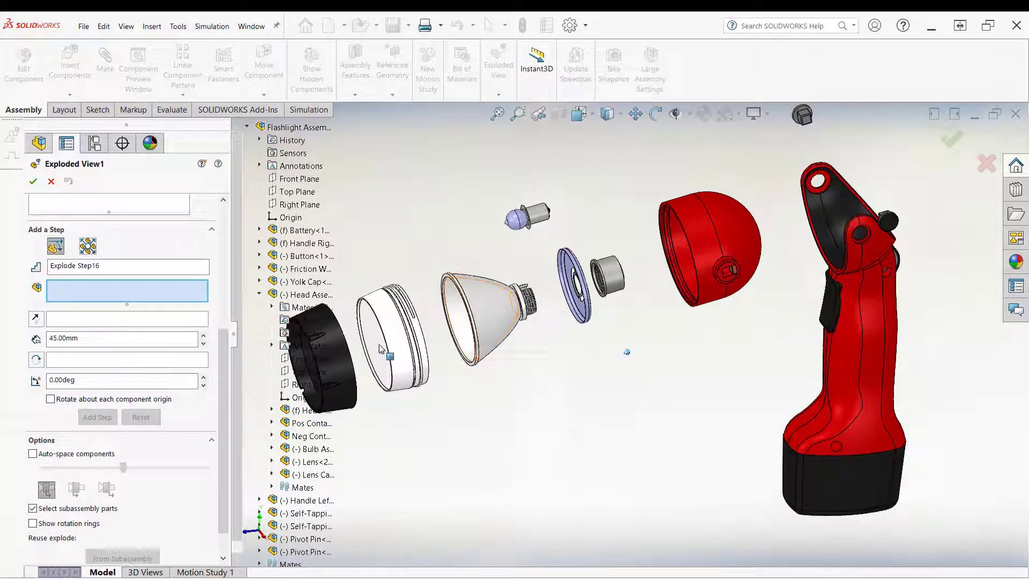
Step: Set Explode Step12's distance to 45 mm
scroll(123, 289, "up", 5)
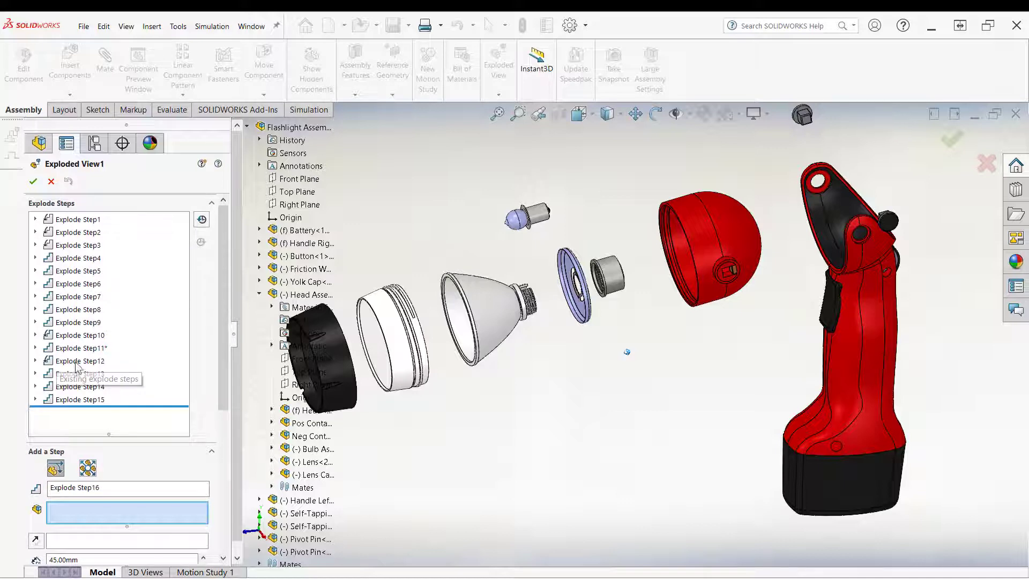
left_click(93, 362)
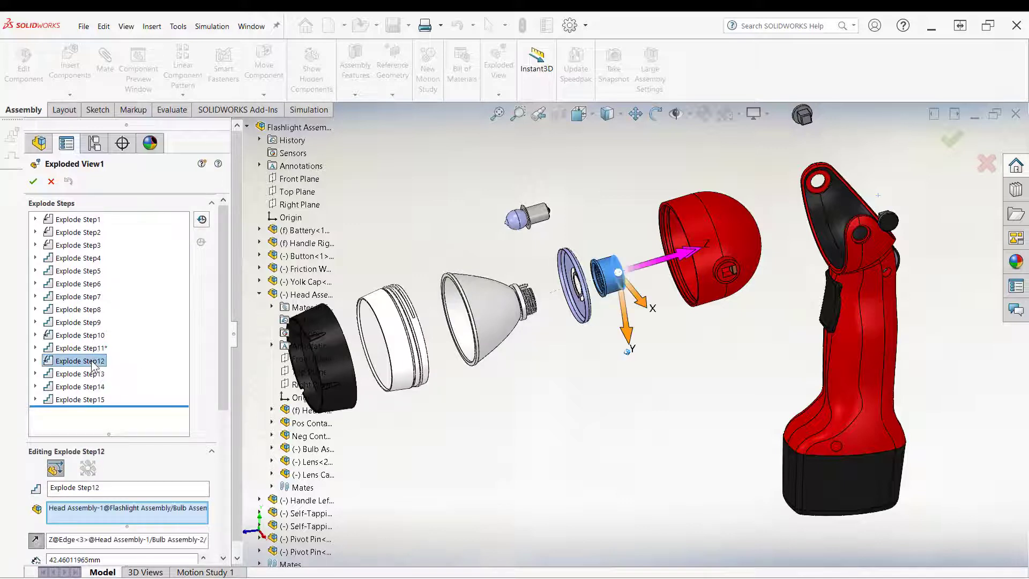
left_click(90, 374)
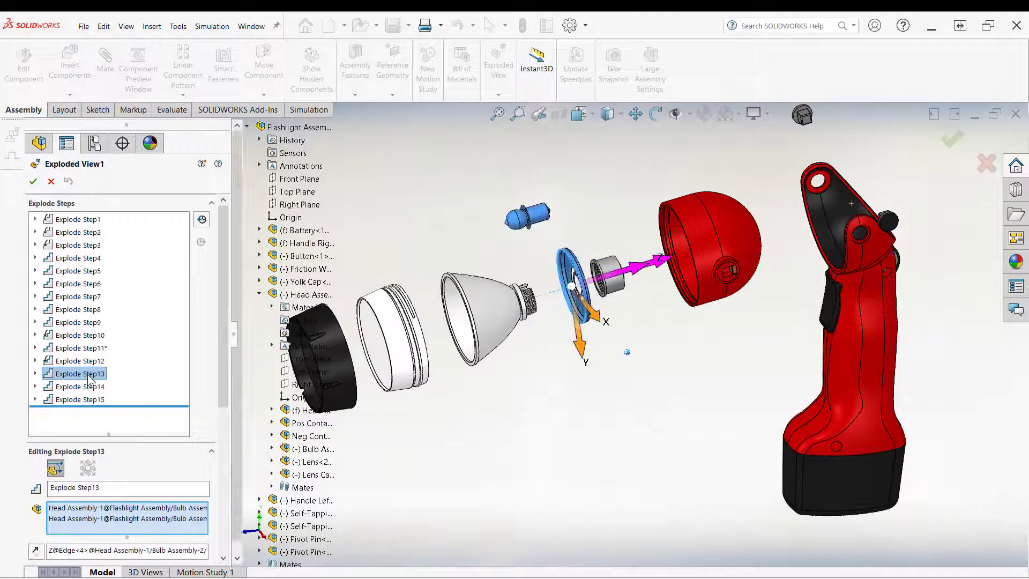
left_click(85, 362)
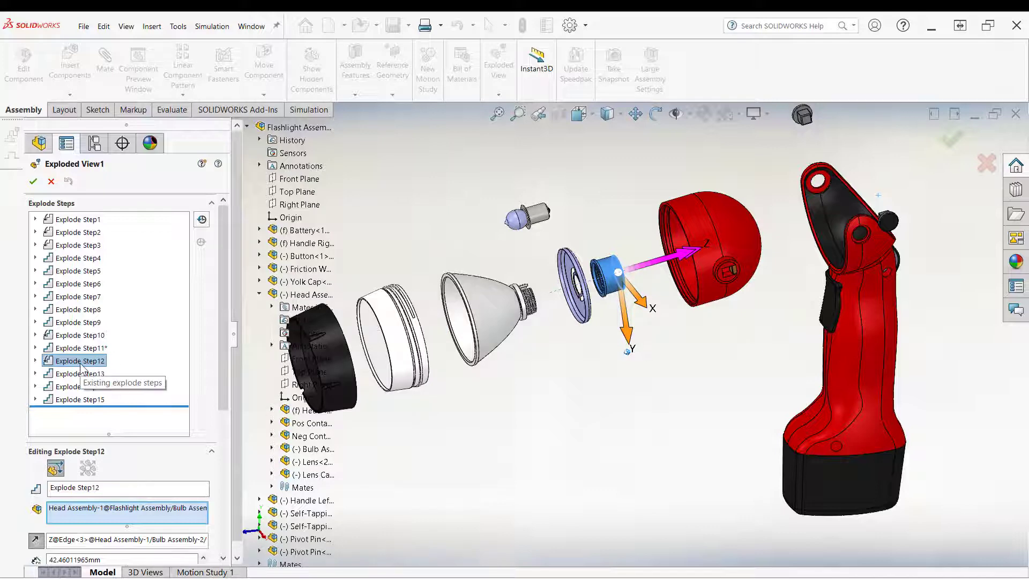
scroll(116, 382, "down", 5)
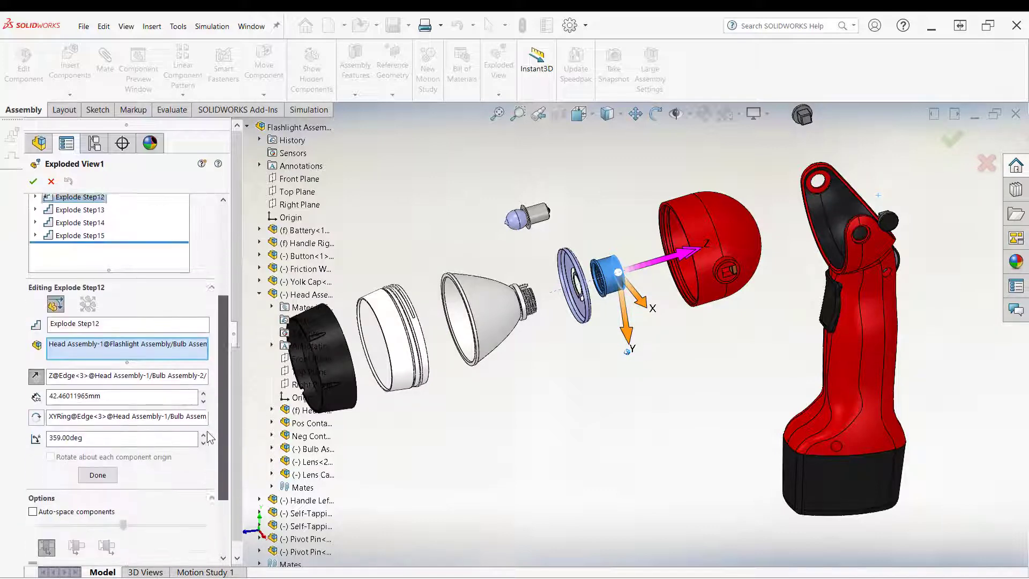
left_click(115, 382)
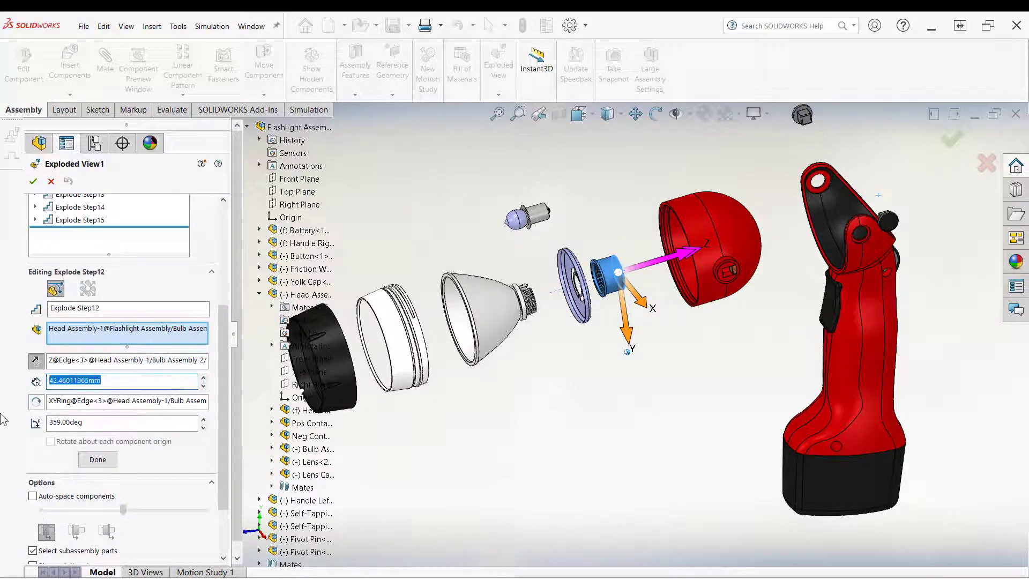
type("45")
key("Return")
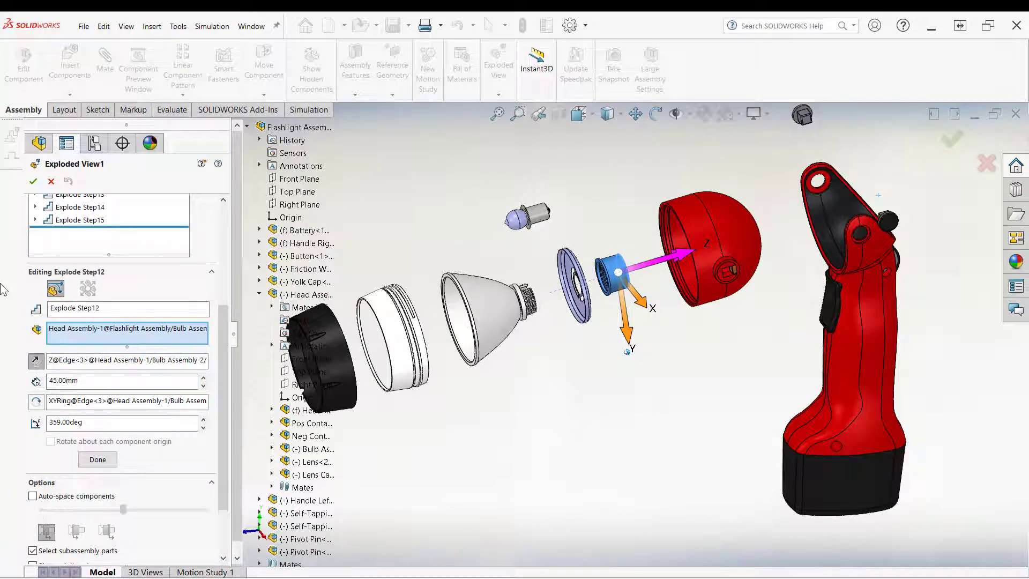
Step: Set Explode Step13's distance to 45 mm
left_click(95, 196)
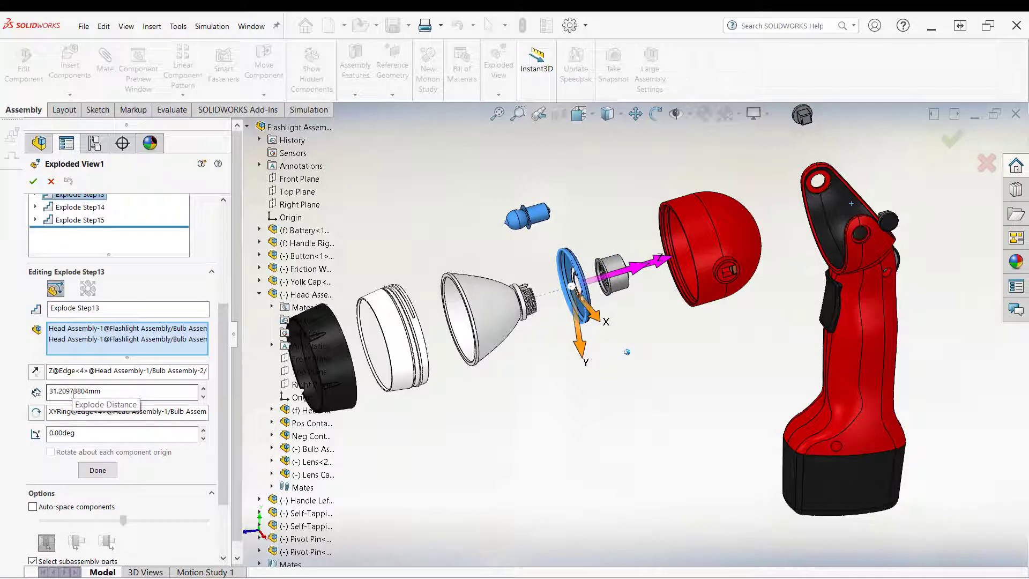
left_click_drag(119, 392, 13, 392)
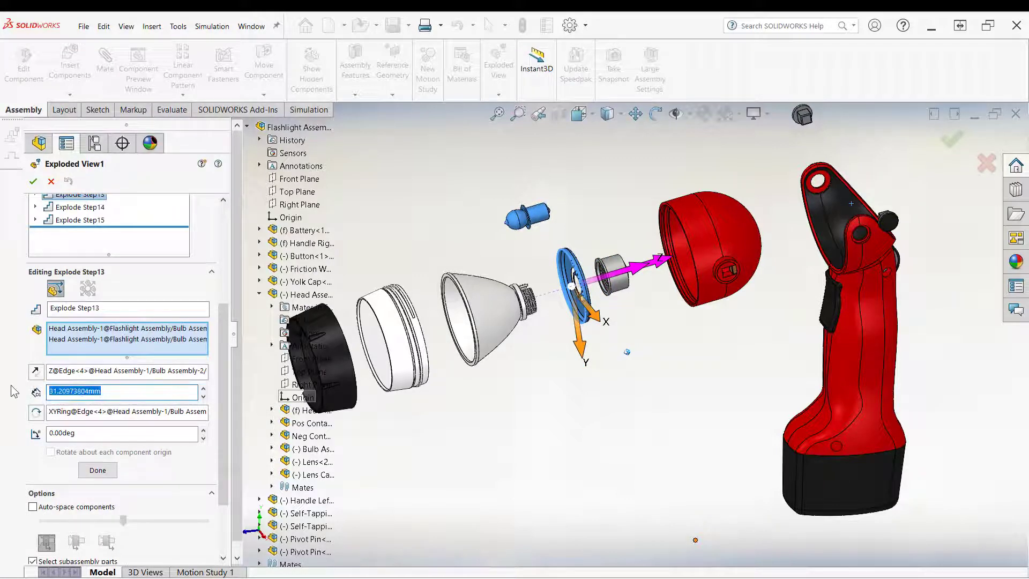
type("45")
key("Return")
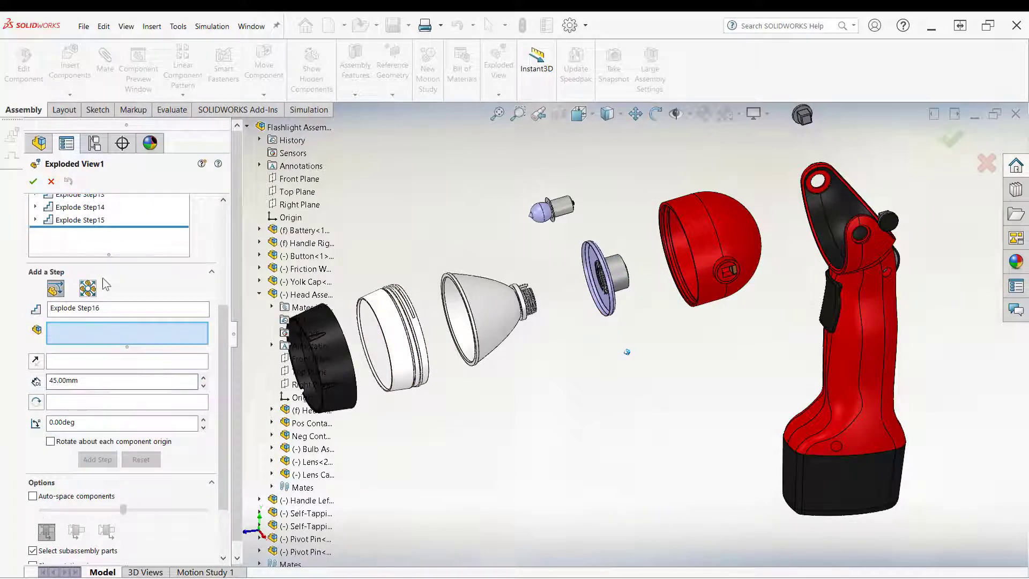
Step: Set Explode Step13's distance to 40 mm and close the exploded view editor
left_click(83, 194)
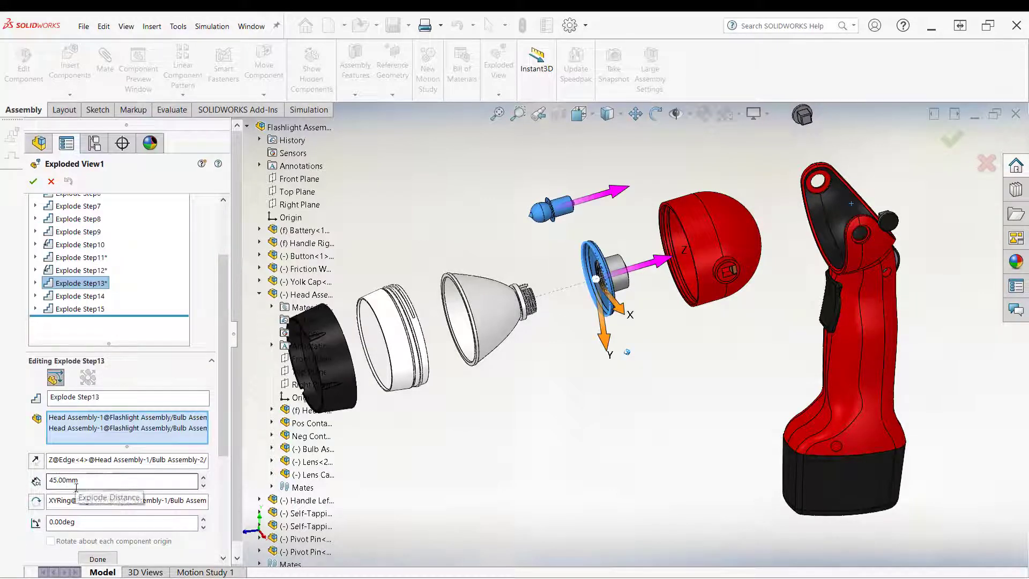
left_click_drag(79, 481, 8, 482)
type("40")
key("Return")
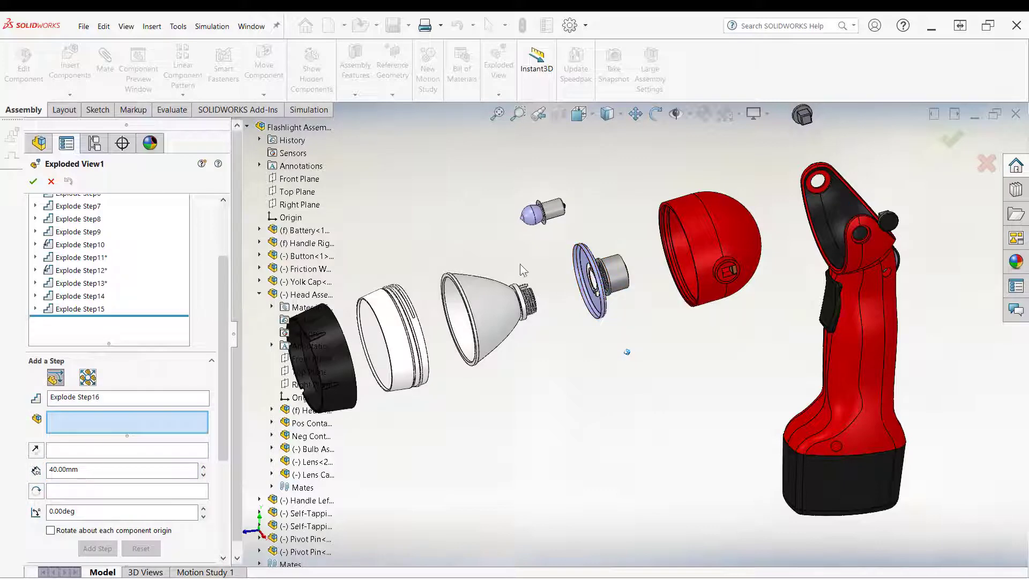
middle_click_drag(591, 349, 556, 258)
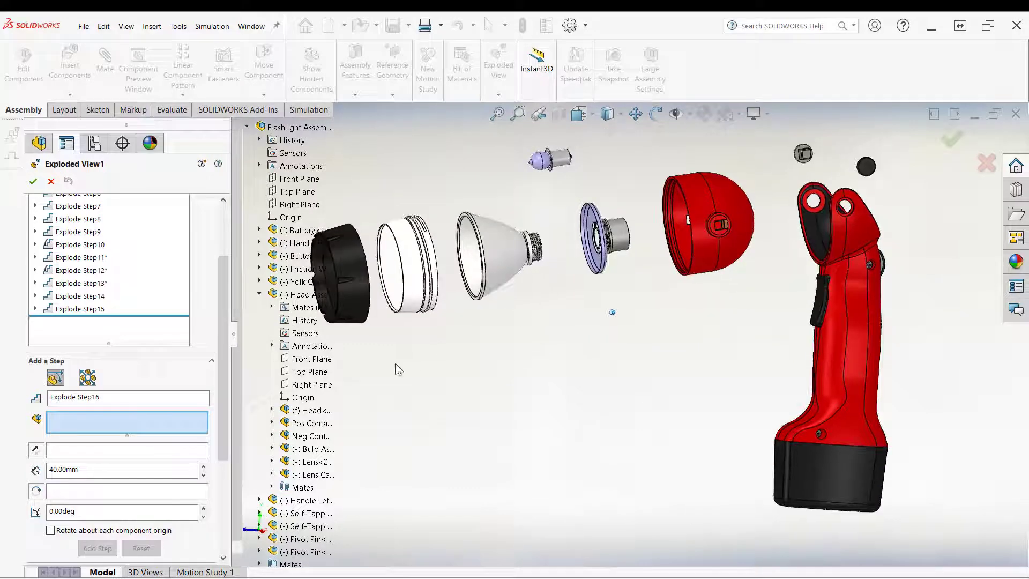
left_click(33, 182)
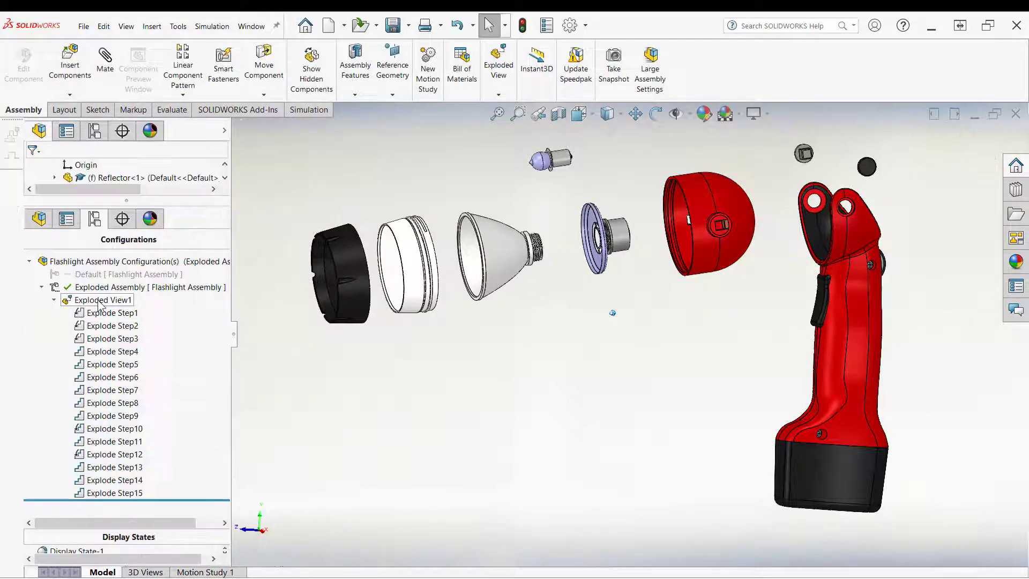
Step: Collapse Exploded View1 and play its explode animation from the right view
right_click(96, 299)
left_click(175, 307)
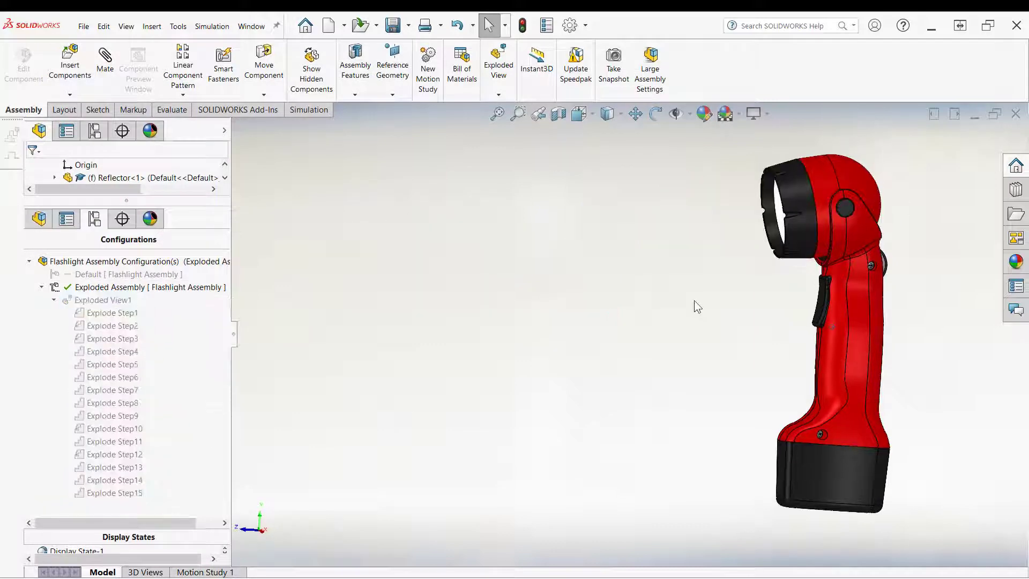
key("space")
left_click(539, 361)
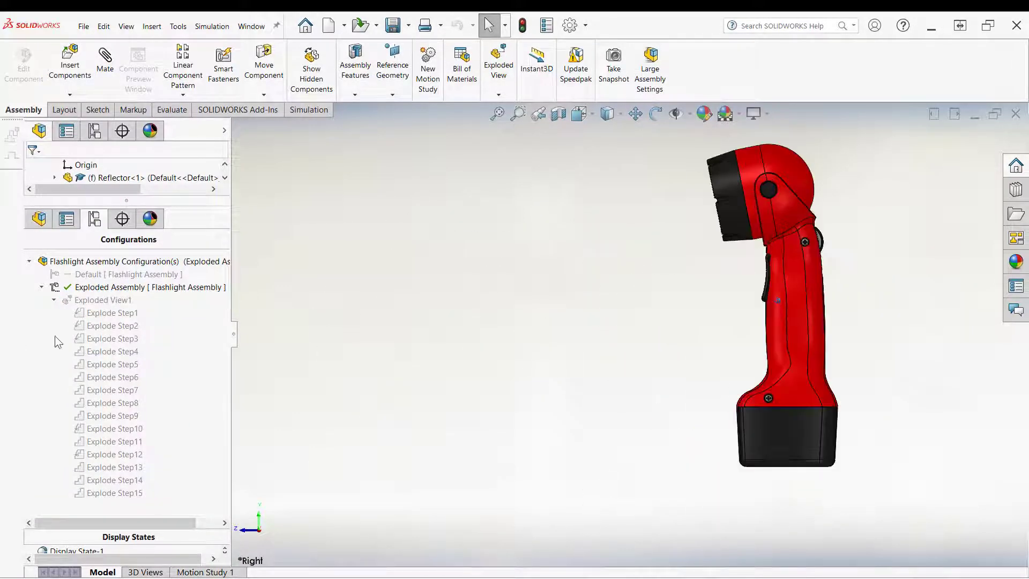
right_click(95, 300)
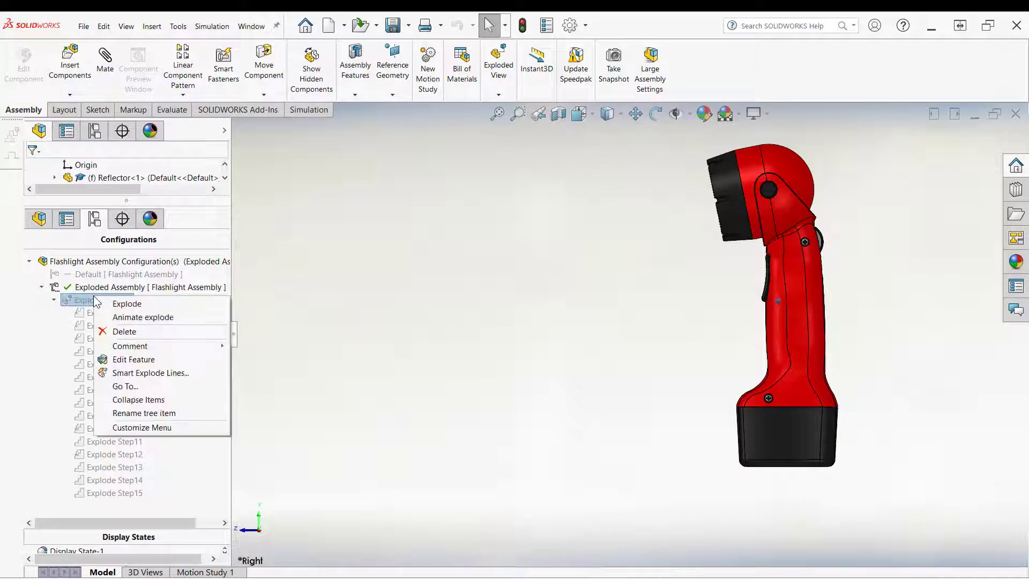
left_click(115, 315)
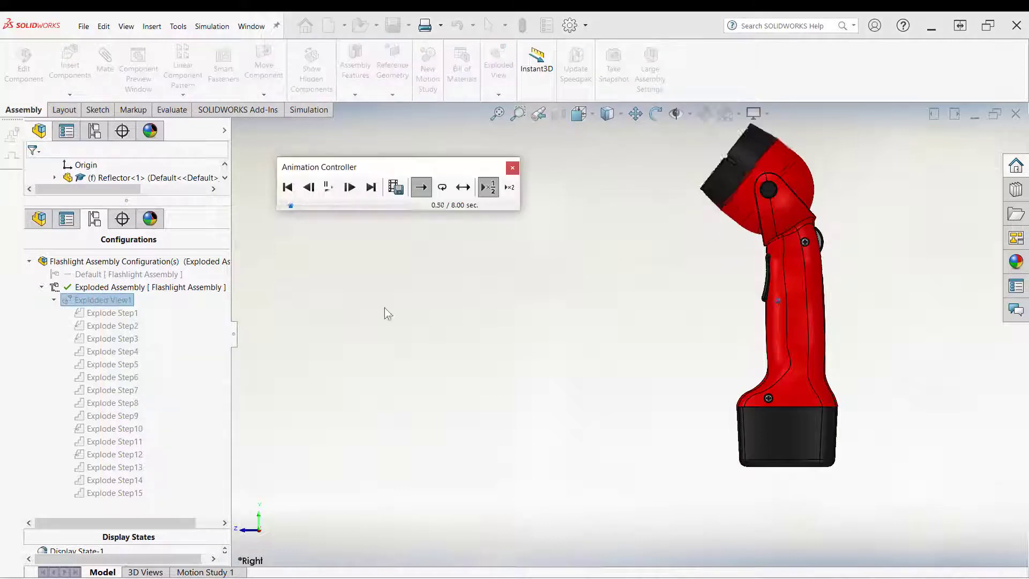
Step: Replay the explode animation at half speed, stepping through it and zooming in to examine the bulb's motion, then close the Animation Controller
left_click(491, 191)
left_click_drag(472, 168, 489, 362)
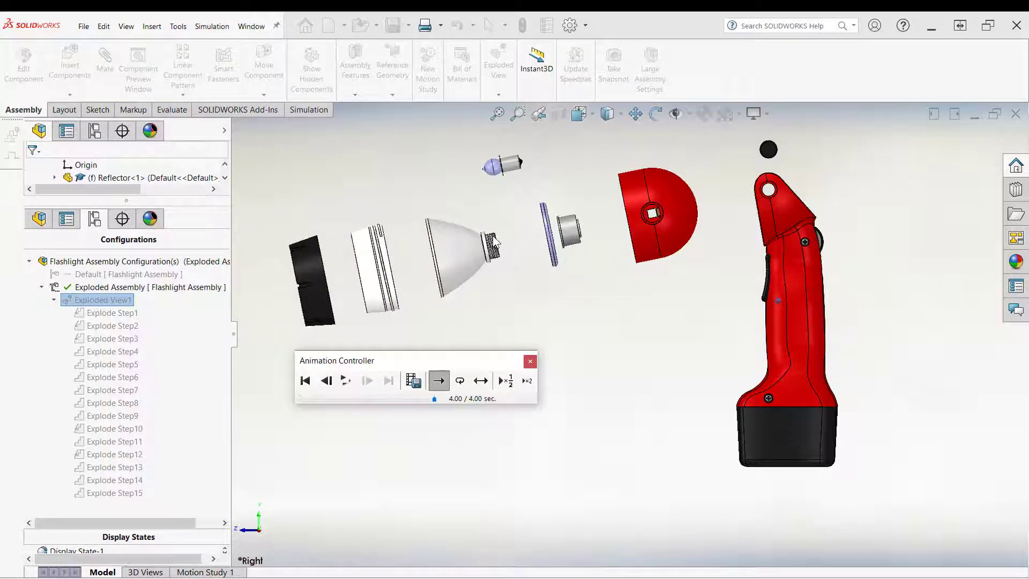
left_click(369, 381)
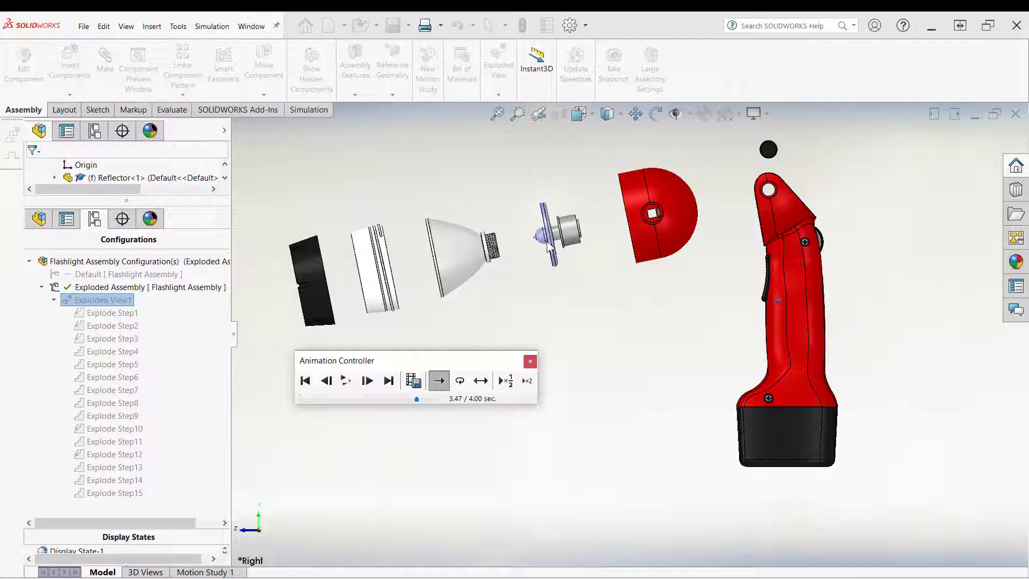
left_click(368, 382)
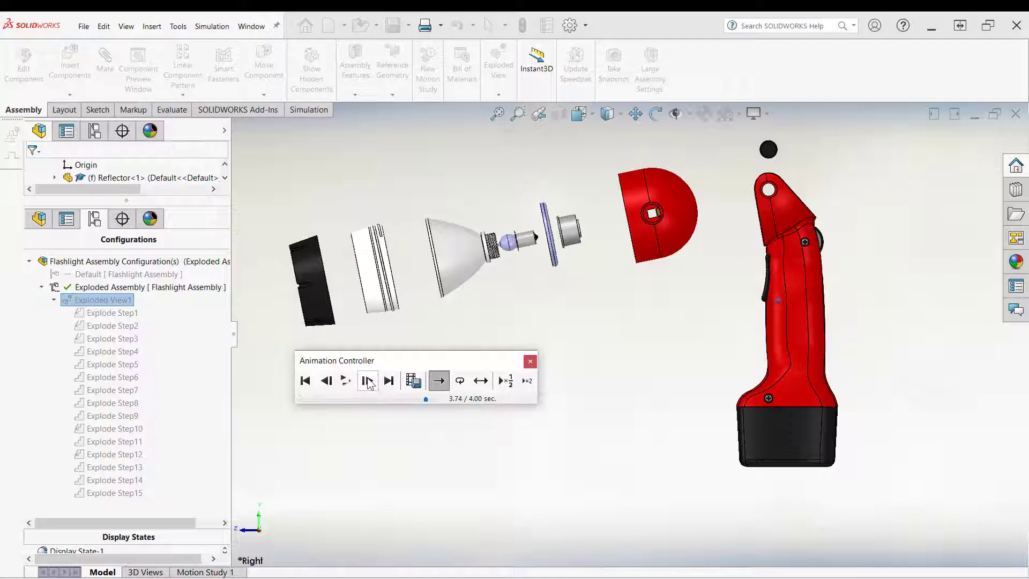
scroll(646, 333, "down", 6)
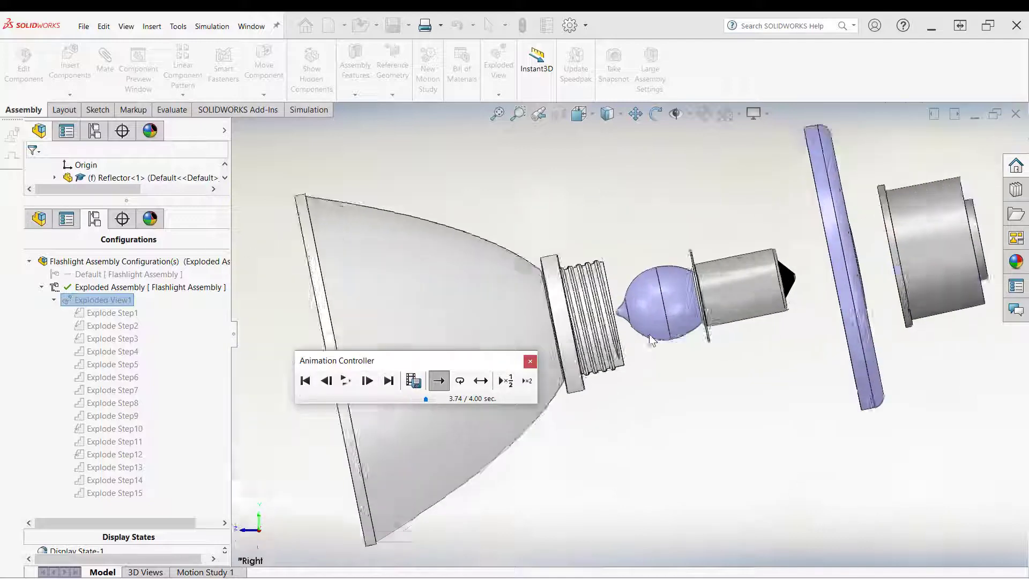
scroll(646, 332, "up", 3)
scroll(643, 330, "down", 4)
scroll(638, 326, "up", 1)
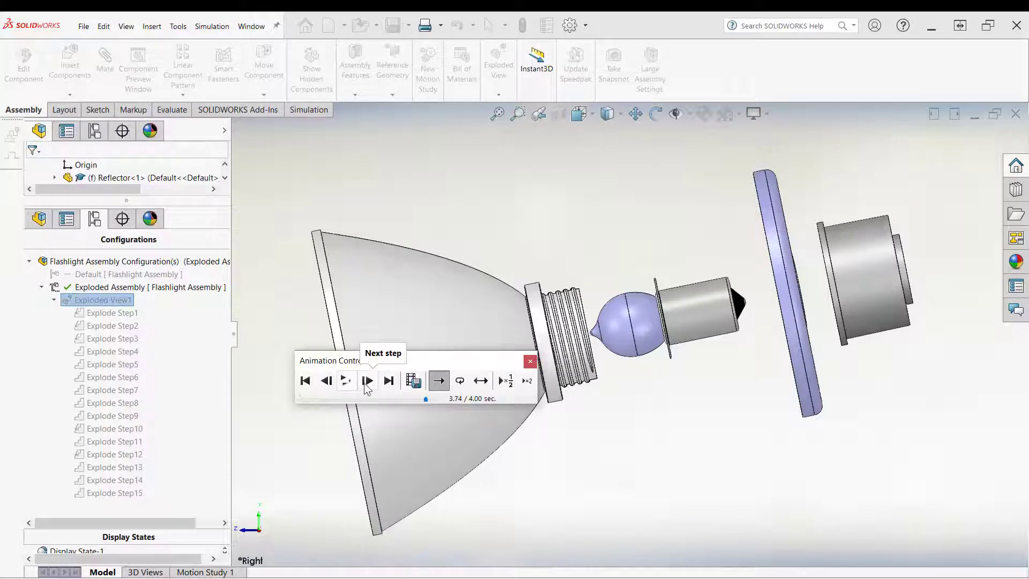
left_click(345, 381)
scroll(562, 321, "up", 5)
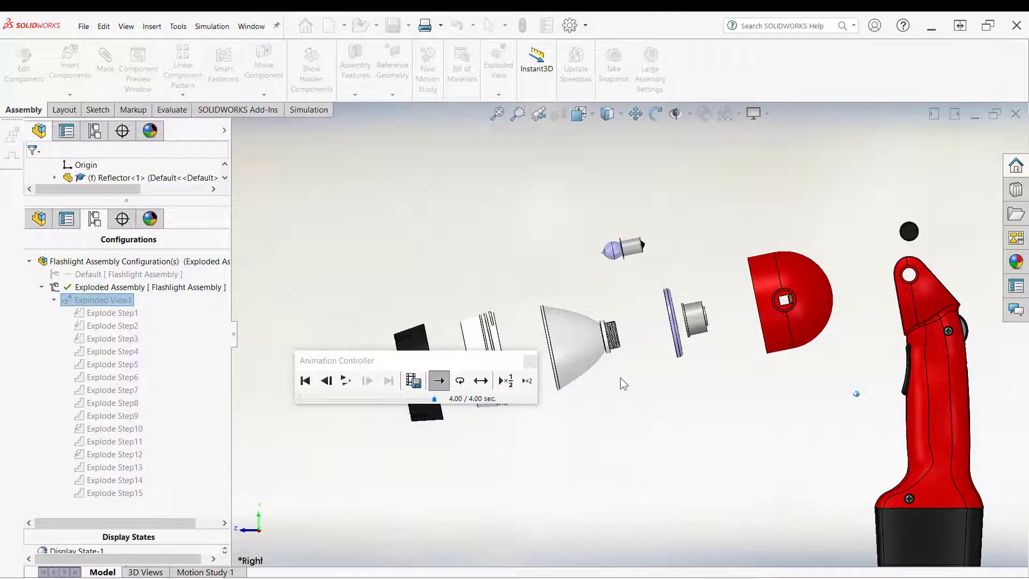
middle_click_drag(620, 381, 578, 405)
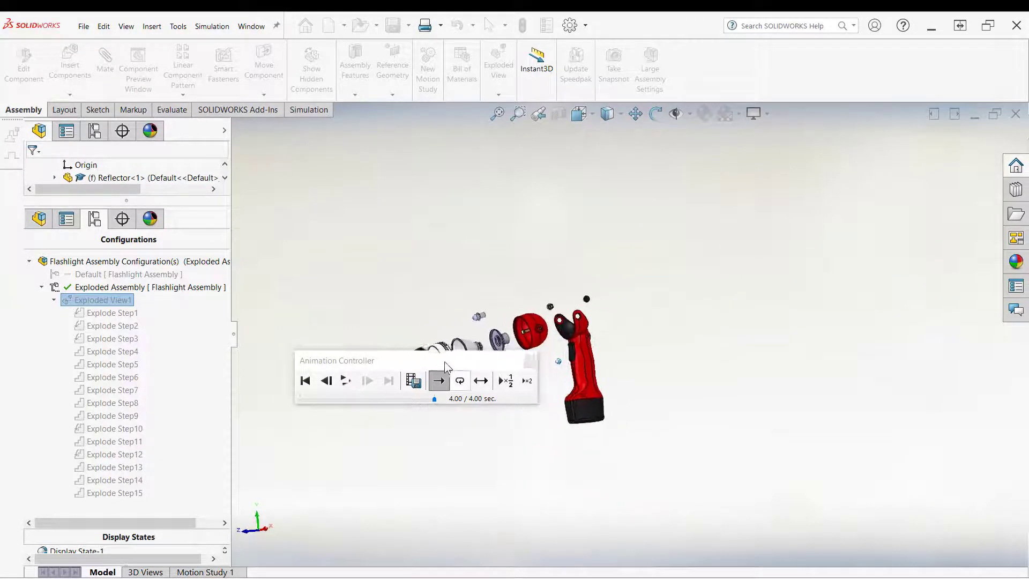
left_click(531, 361)
left_click(516, 413)
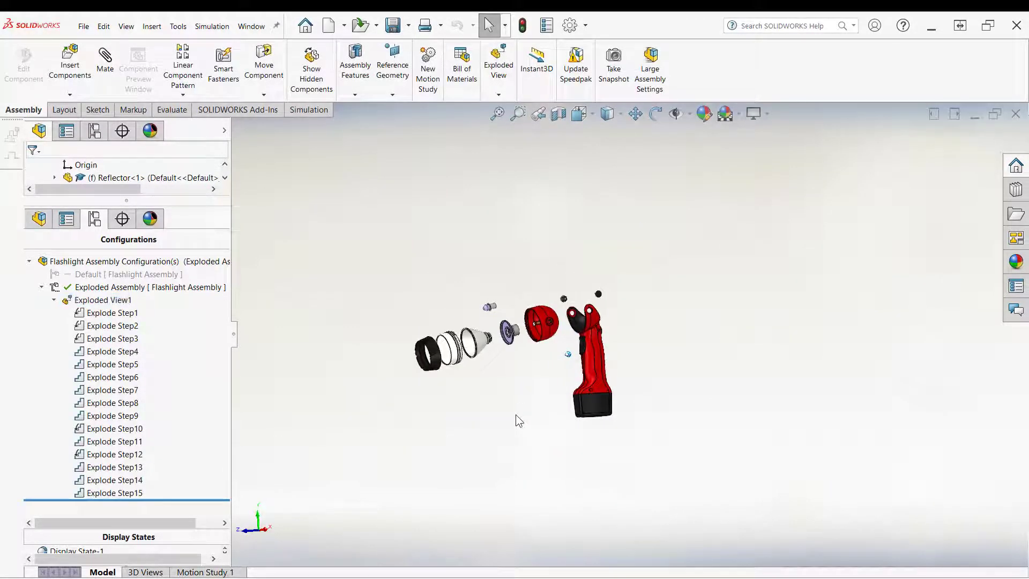
Step: Edit Explode Step12 to set its distance to 50 mm and close the exploded view editor
scroll(453, 340, "down", 2)
scroll(490, 312, "down", 6)
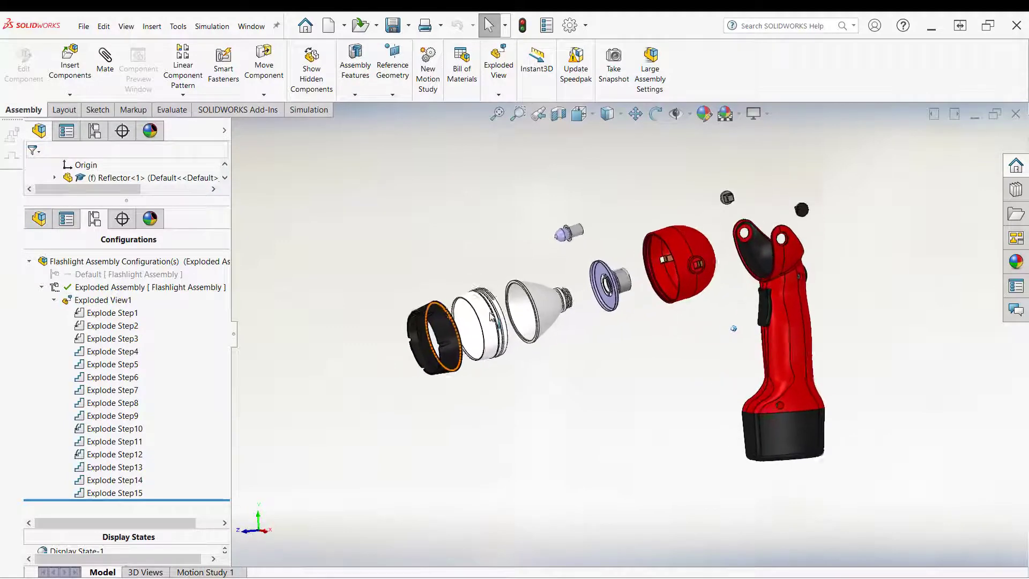
middle_click_drag(490, 312, 493, 316)
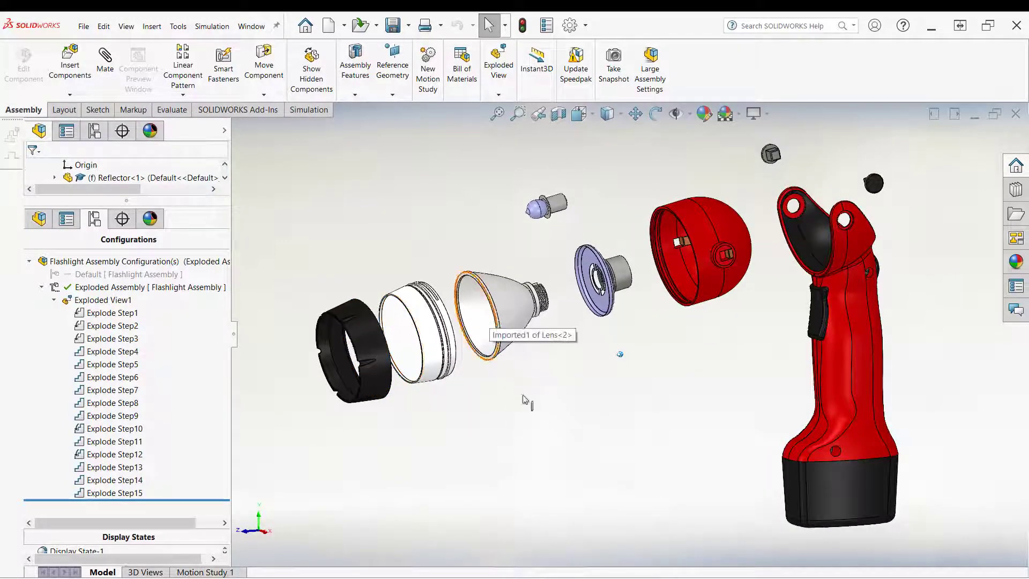
middle_click_drag(742, 280, 684, 259)
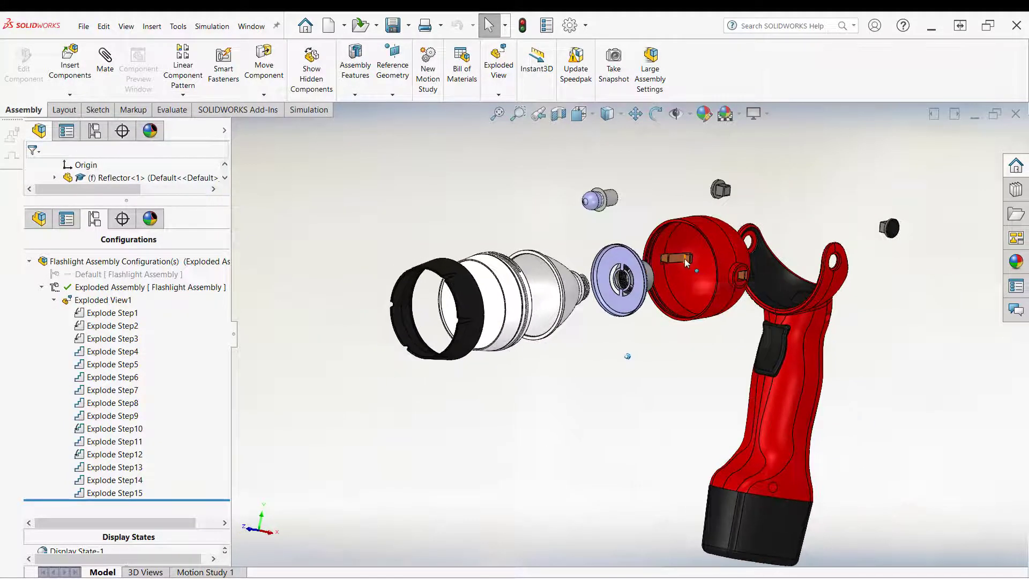
middle_click_drag(755, 328, 788, 268)
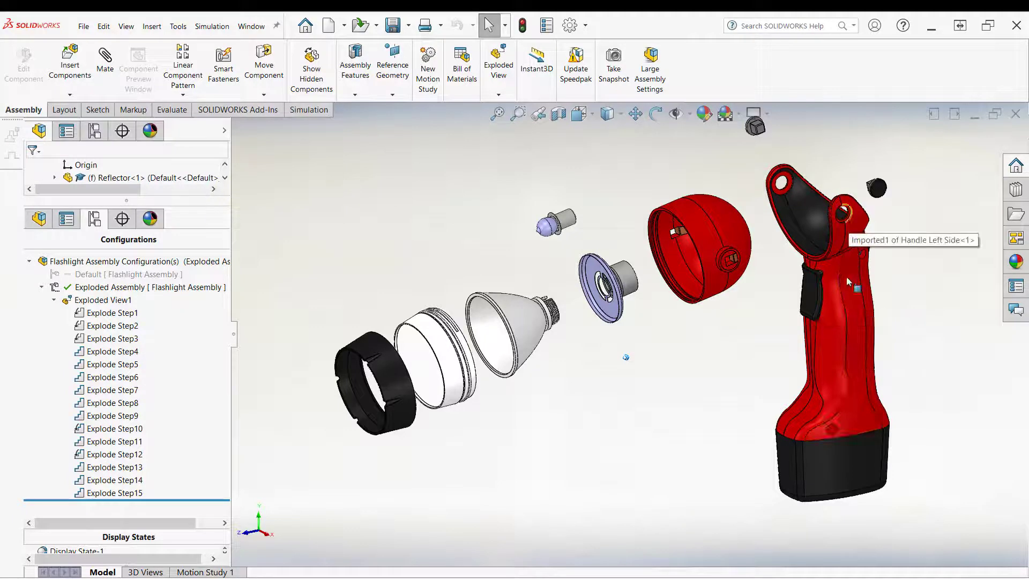
scroll(677, 420, "down", 1)
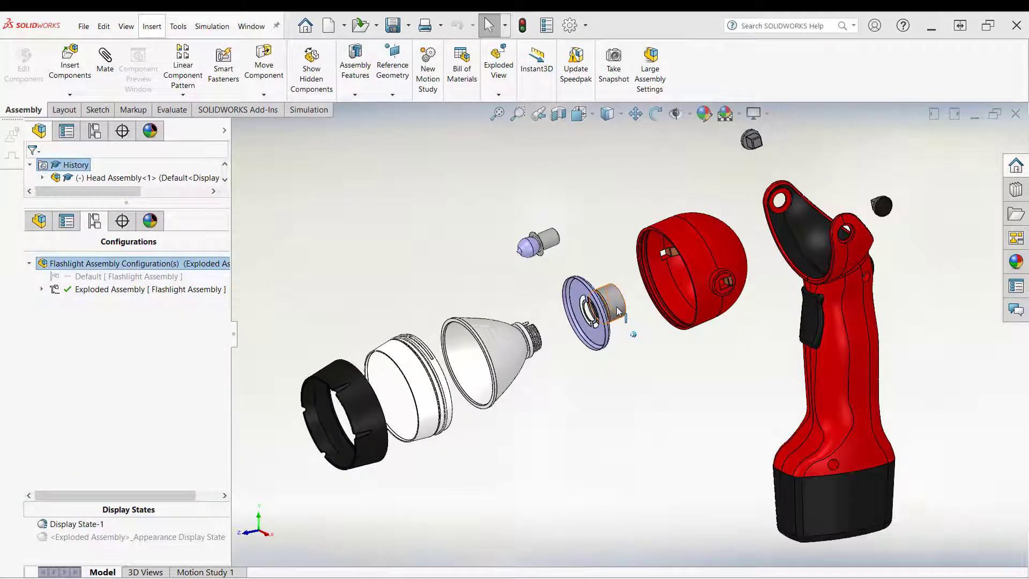
left_click(42, 288)
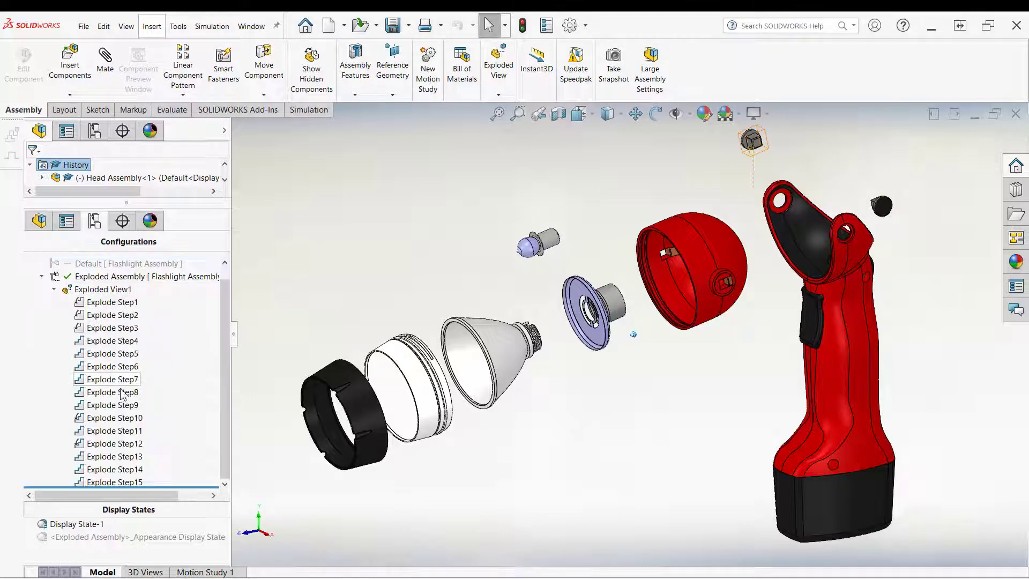
right_click(129, 448)
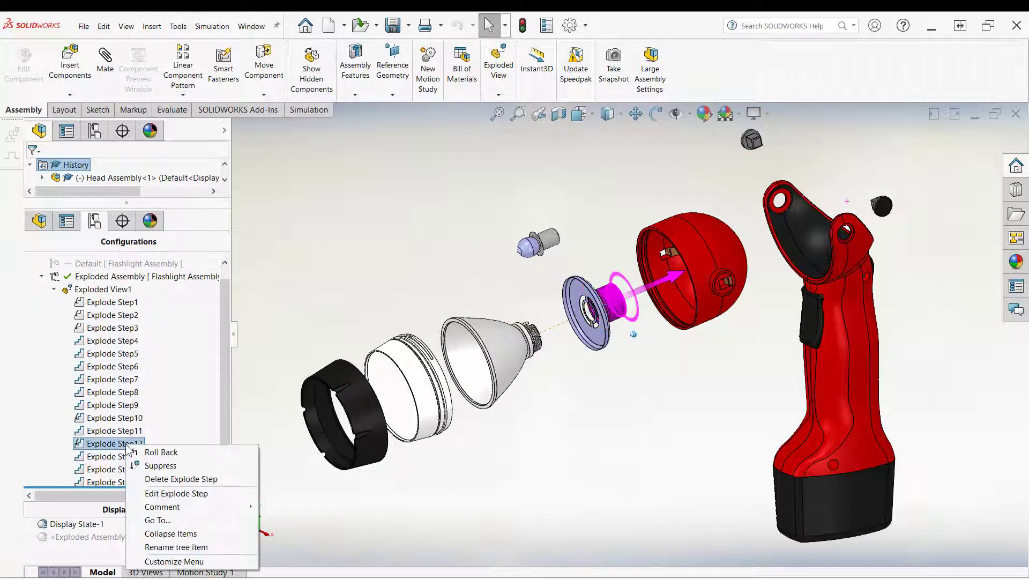
left_click(151, 494)
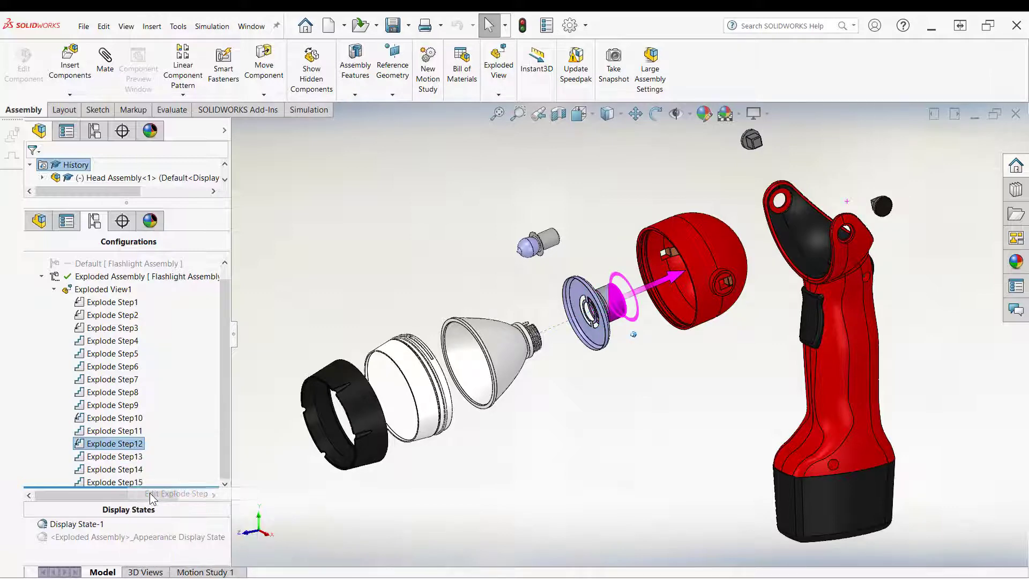
scroll(219, 434, "down", 5)
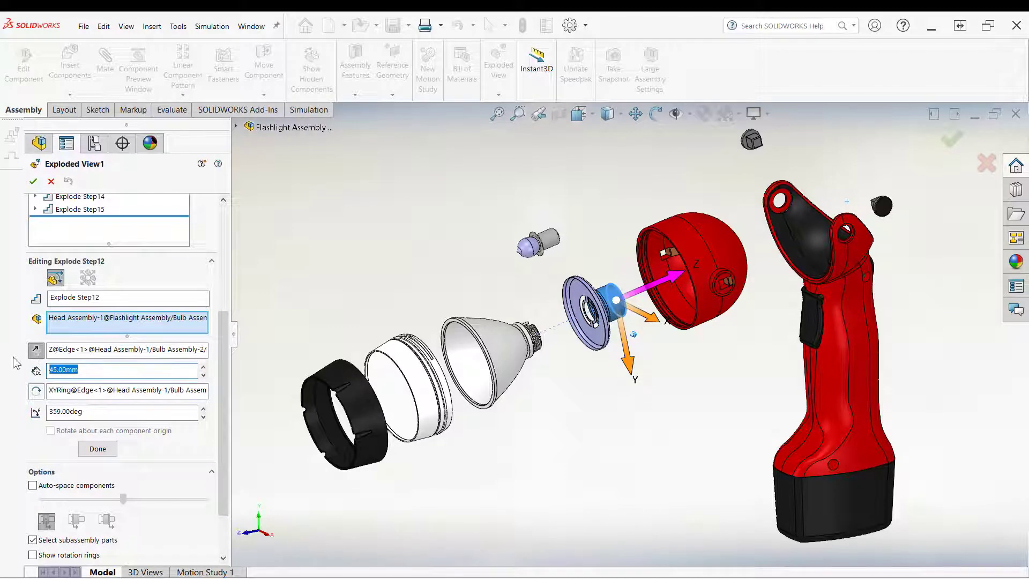
left_click(97, 448)
left_click(33, 181)
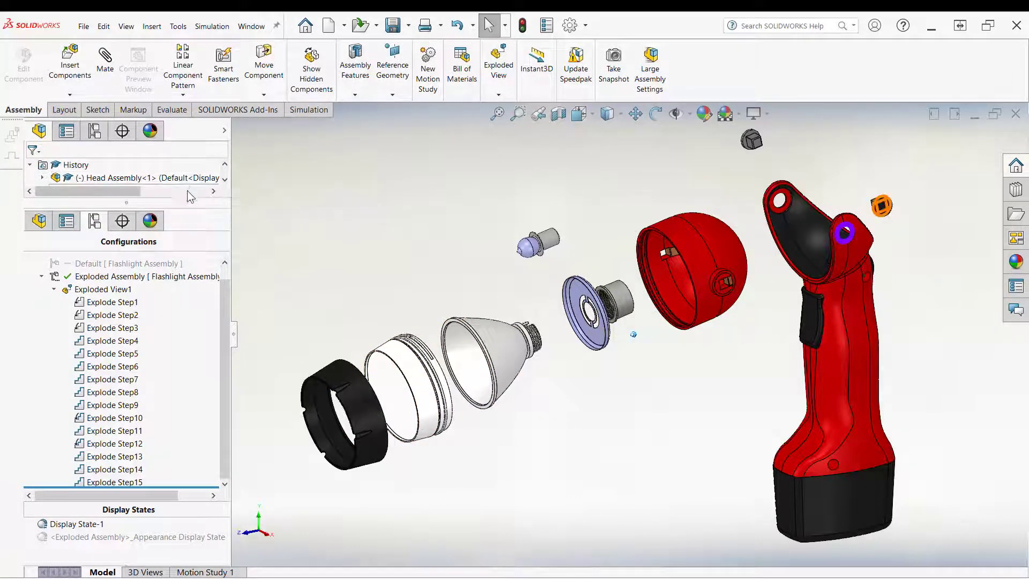
Step: Select the Lens in the Head Assembly and make it transparent
left_click_drag(168, 353, 169, 379)
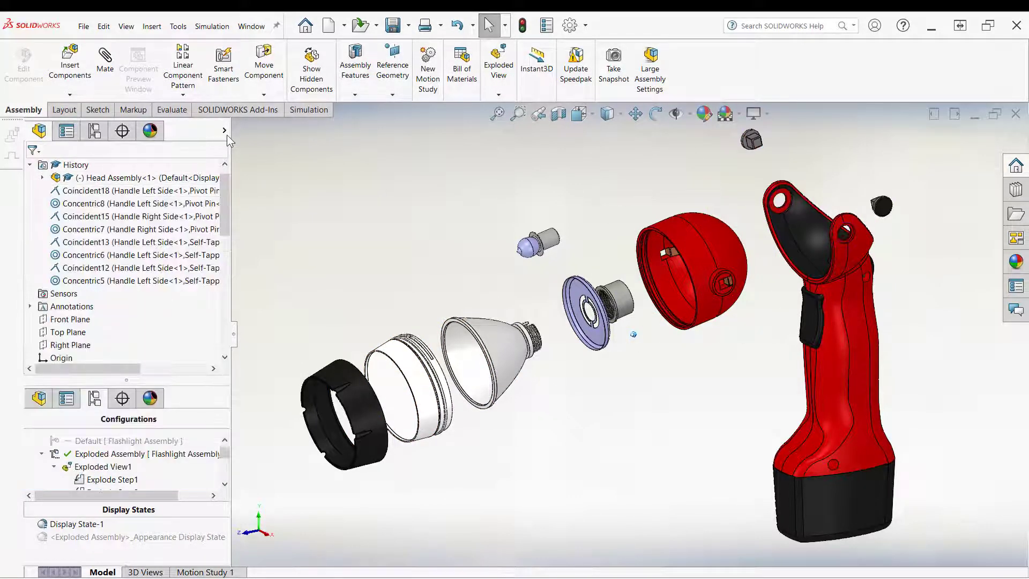
left_click(224, 130)
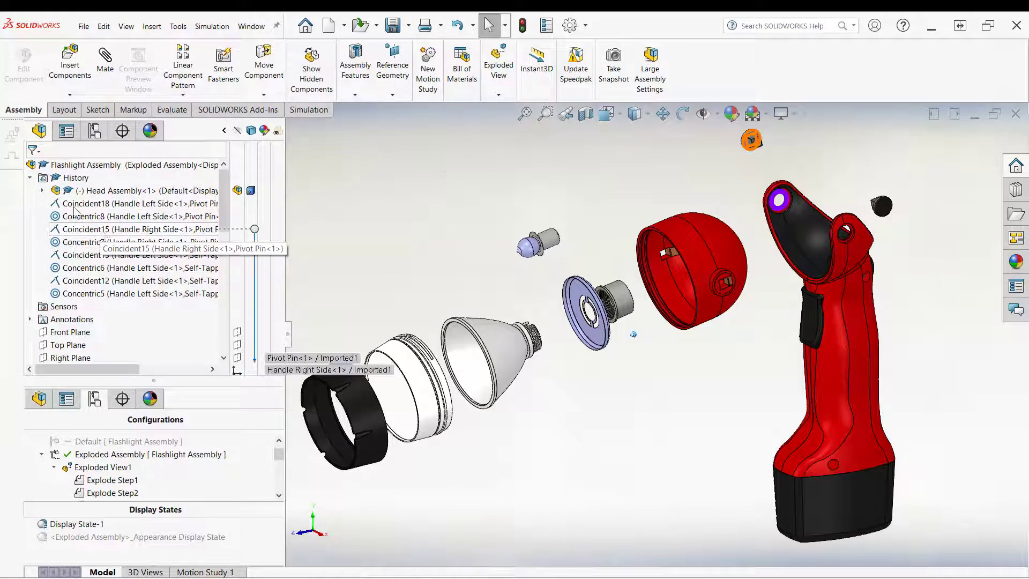
scroll(152, 270, "down", 6)
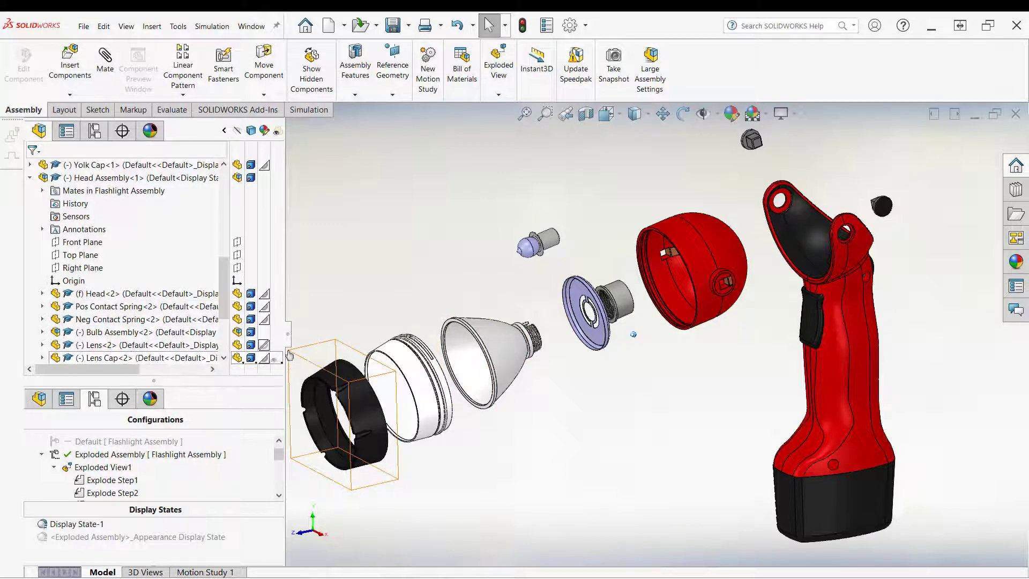
left_click(188, 344)
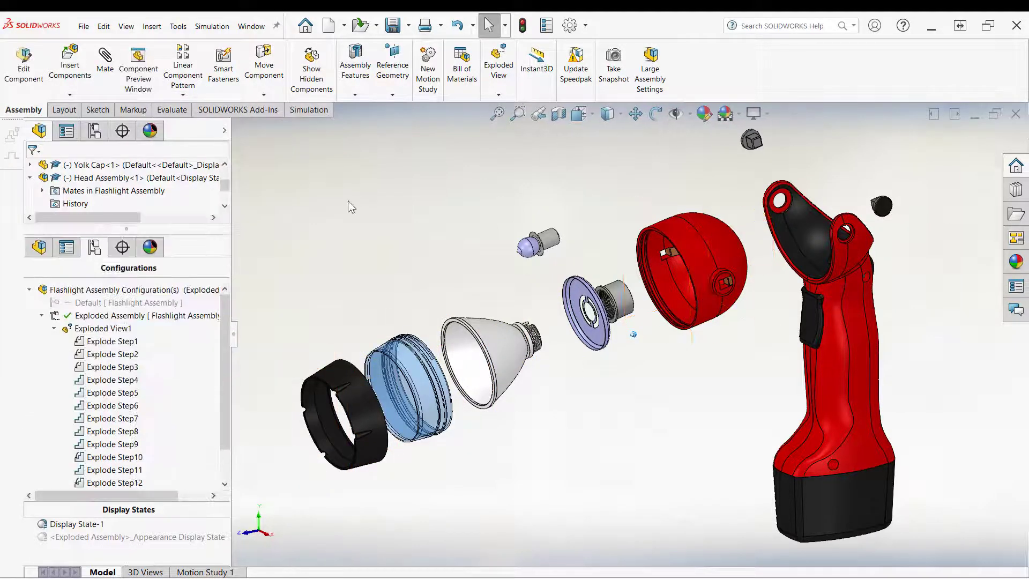
left_click(348, 202)
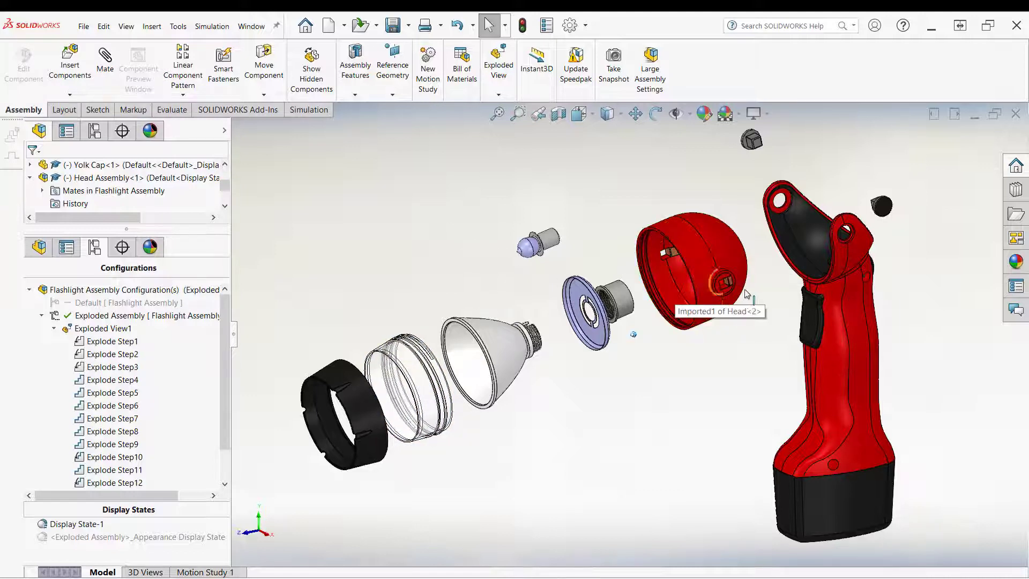
Step: Examine the contact spring inside the head housing up close from several angles
scroll(680, 298, "down", 8)
scroll(656, 366, "up", 8)
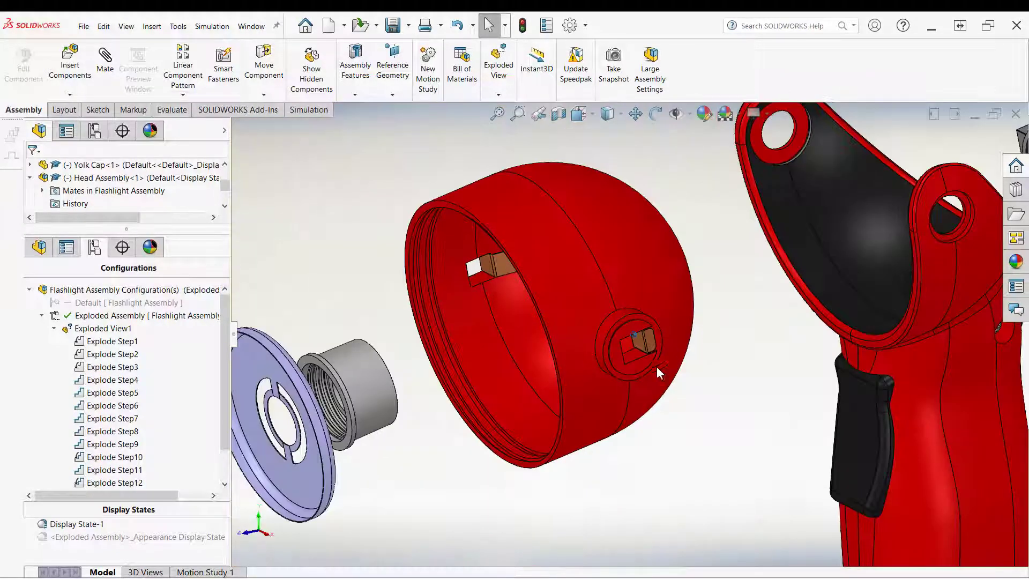
scroll(638, 367, "down", 7)
scroll(664, 363, "up", 8)
scroll(600, 342, "down", 6)
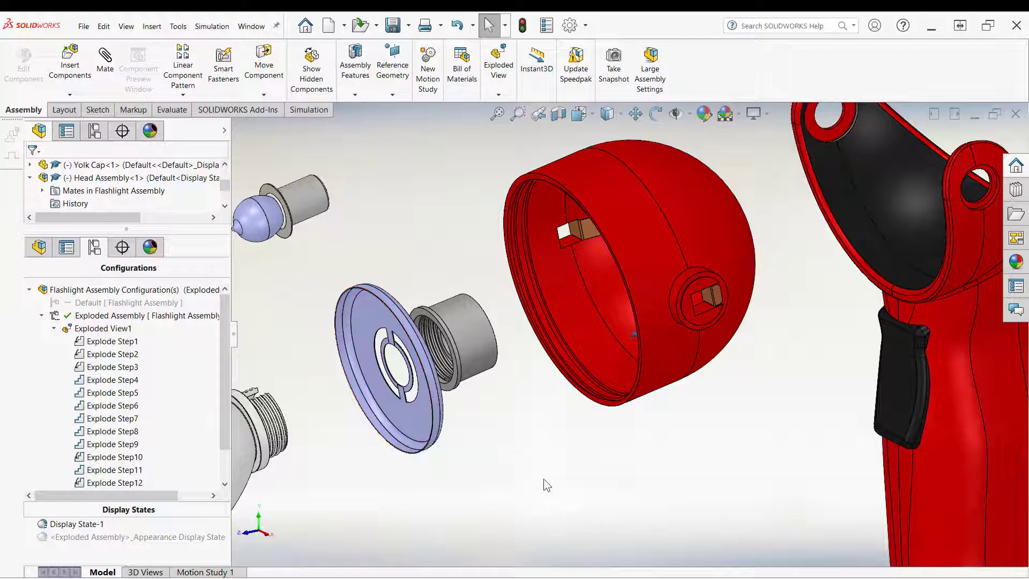
scroll(603, 457, "up", 6)
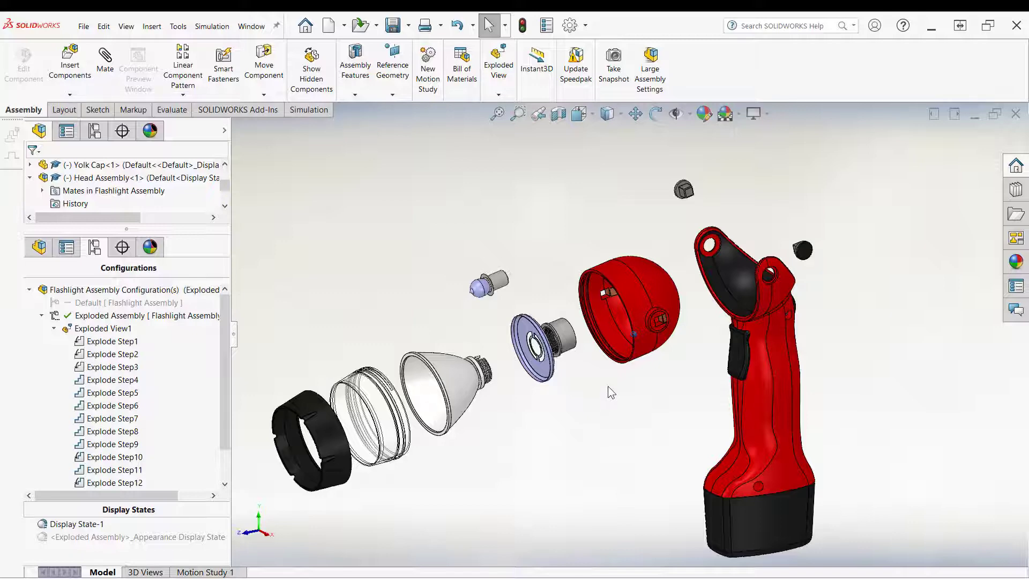
scroll(610, 365, "down", 6)
scroll(607, 366, "down", 3)
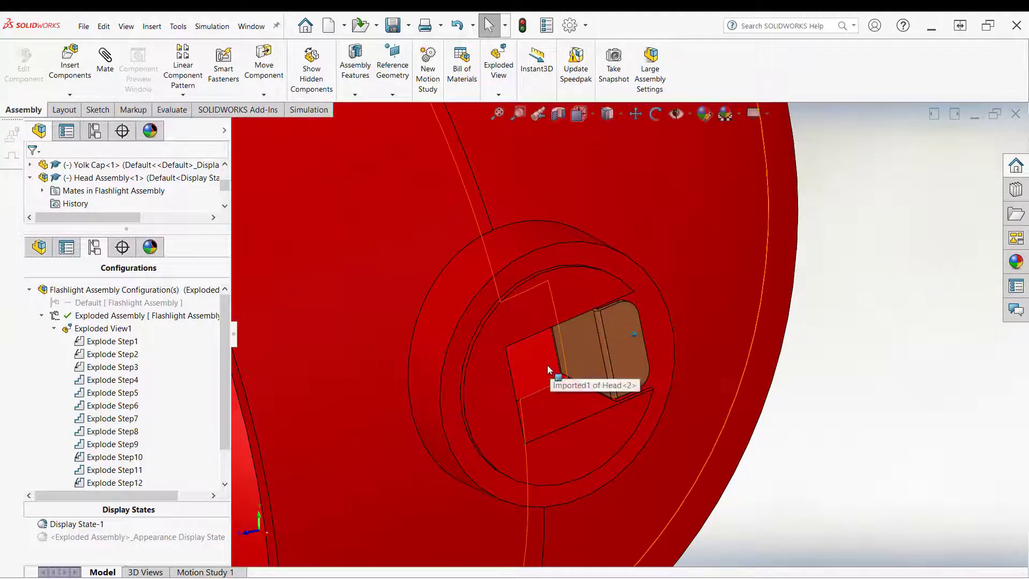
scroll(547, 370, "up", 6)
mouse_move(546, 370)
middle_mouse_down()
mouse_move(537, 367)
mouse_move(595, 347)
mouse_move(562, 338)
mouse_move(556, 362)
middle_mouse_up()
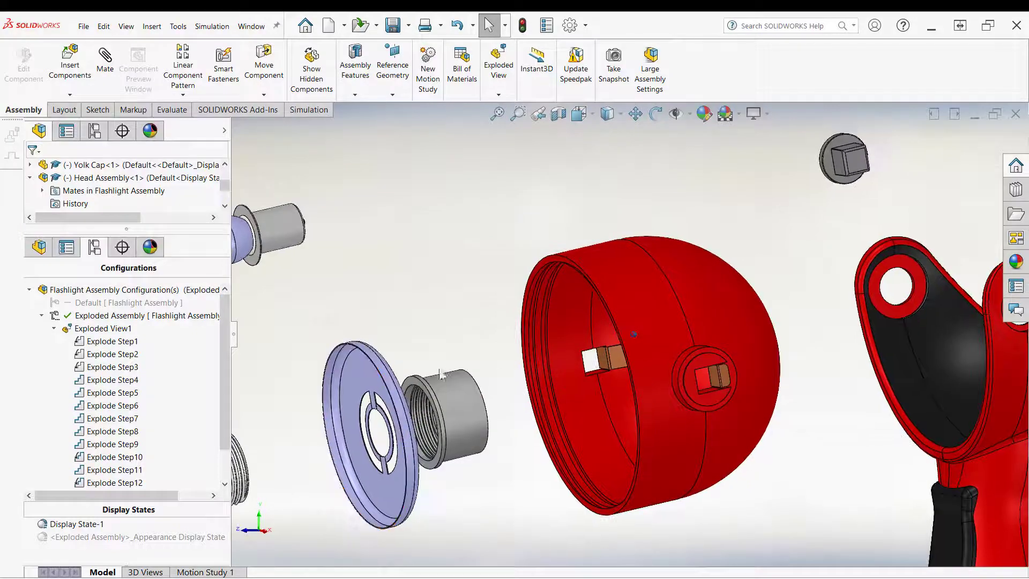
scroll(452, 219, "up", 4)
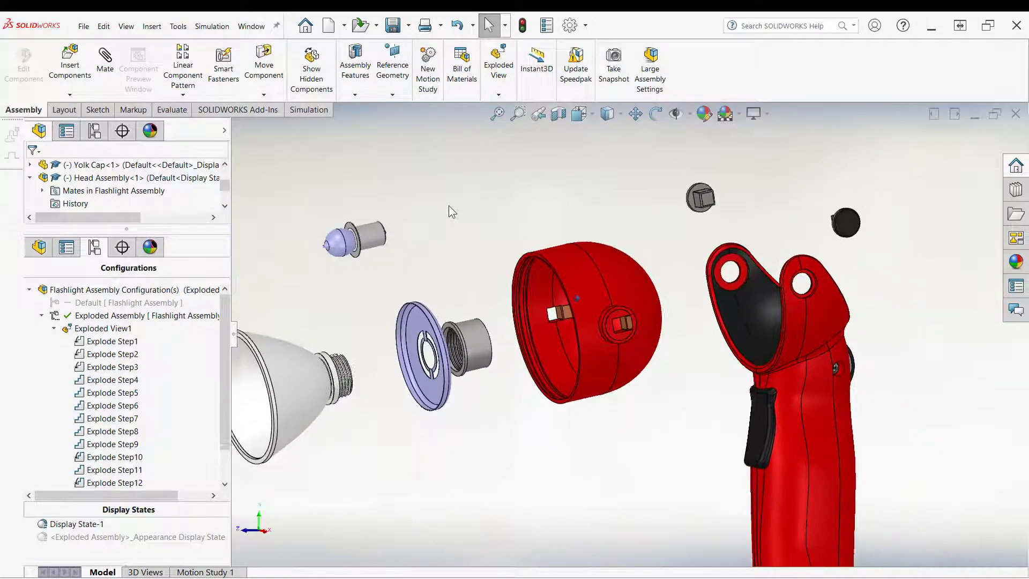
middle_click_drag(443, 202, 453, 226)
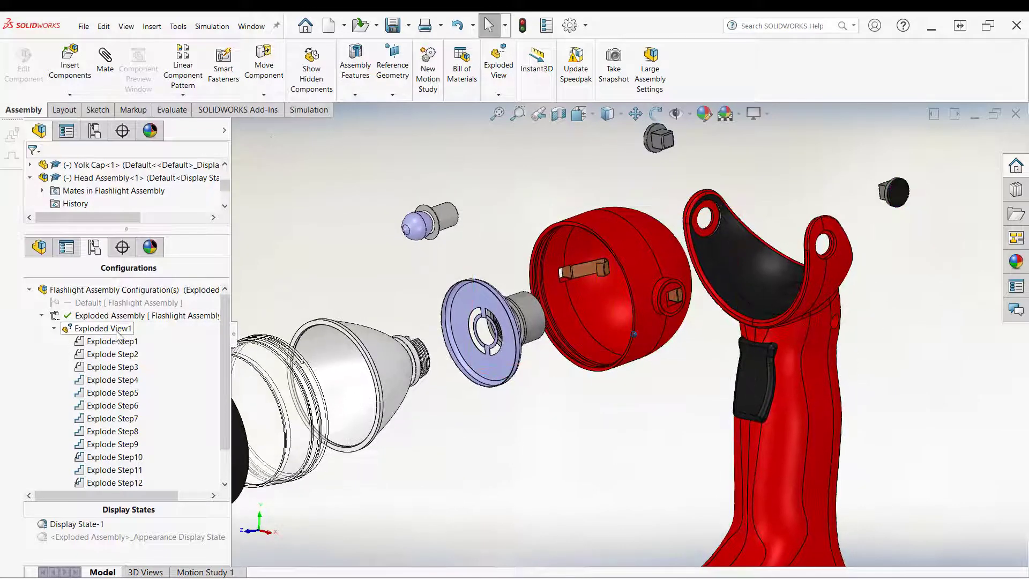
Step: Reopen the exploded view editor and add Explode Step16, moving the contact spring along an axis aligned to its face
right_click(115, 334)
left_click(153, 392)
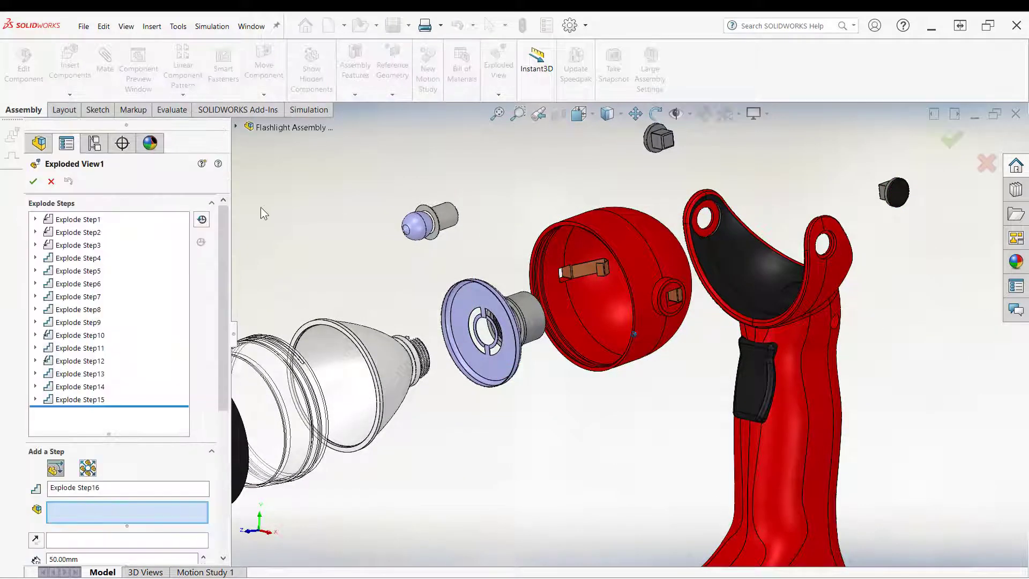
scroll(664, 326, "down", 6)
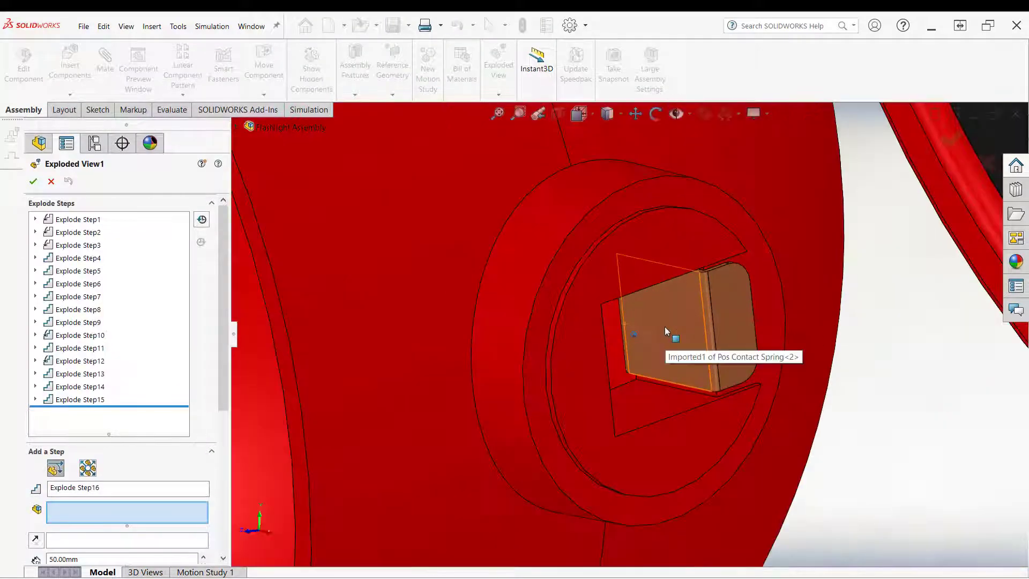
left_click(664, 327)
scroll(664, 327, "up", 3)
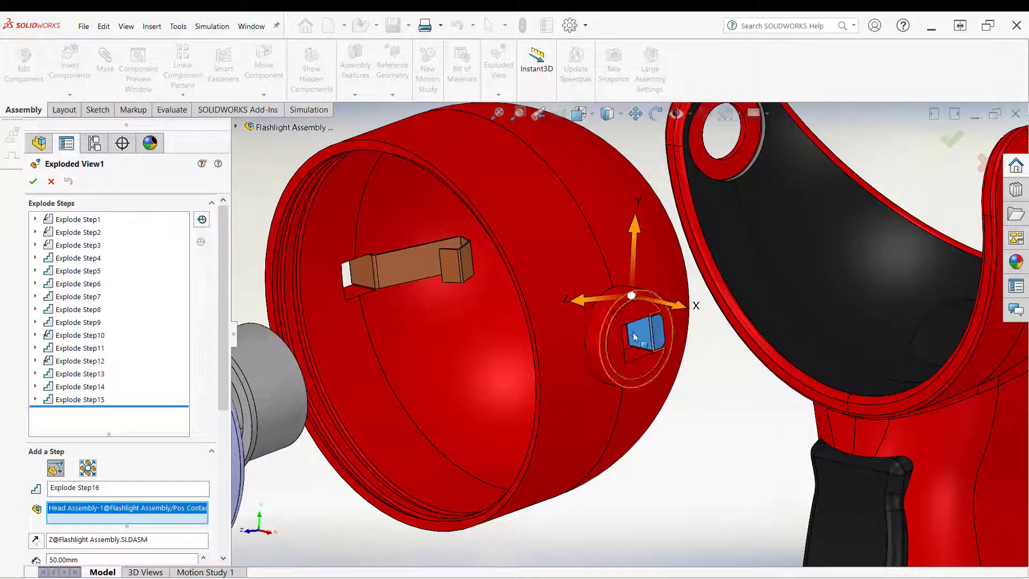
middle_click_drag(664, 420, 650, 363)
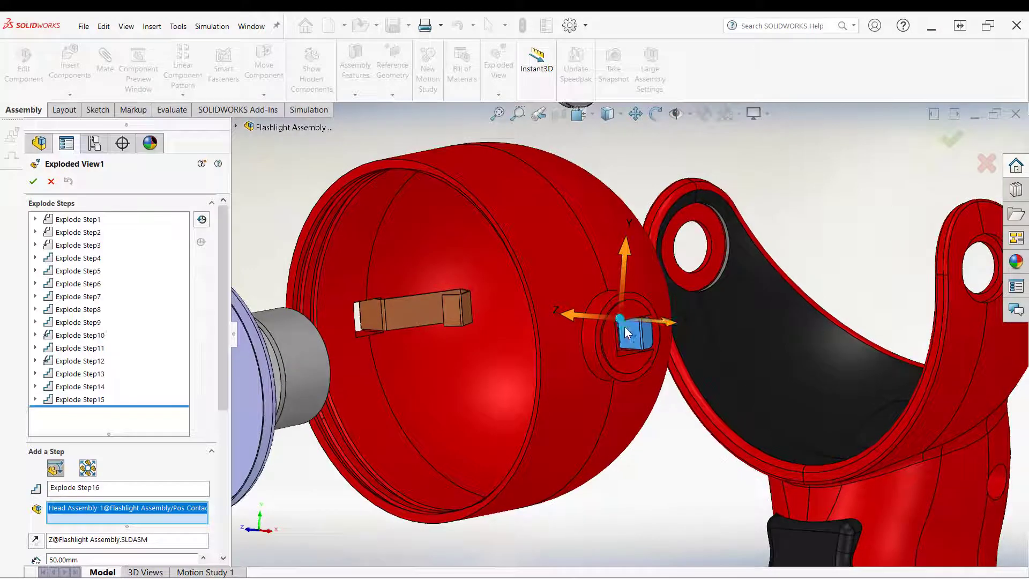
middle_click_drag(625, 327, 625, 313)
left_click_drag(624, 313, 631, 336)
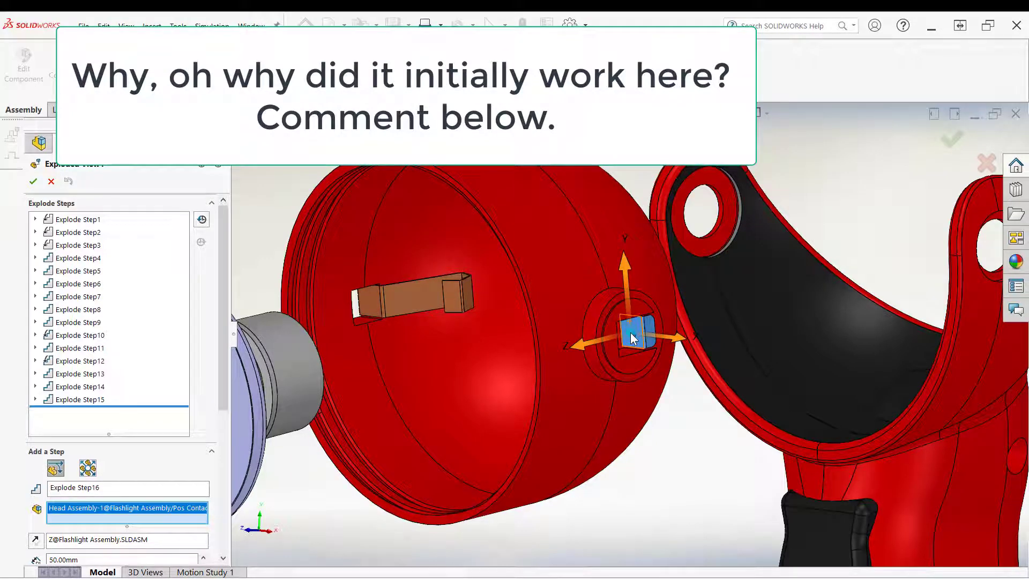
left_click_drag(630, 332, 632, 334)
middle_click_drag(592, 414, 566, 360)
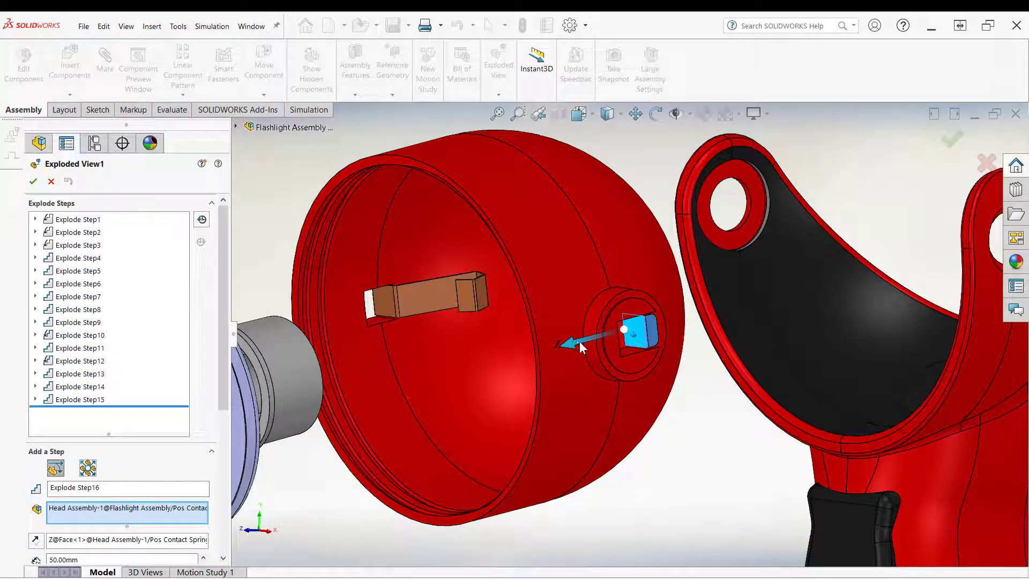
left_click_drag(576, 341, 556, 348)
middle_click_drag(522, 408, 375, 458)
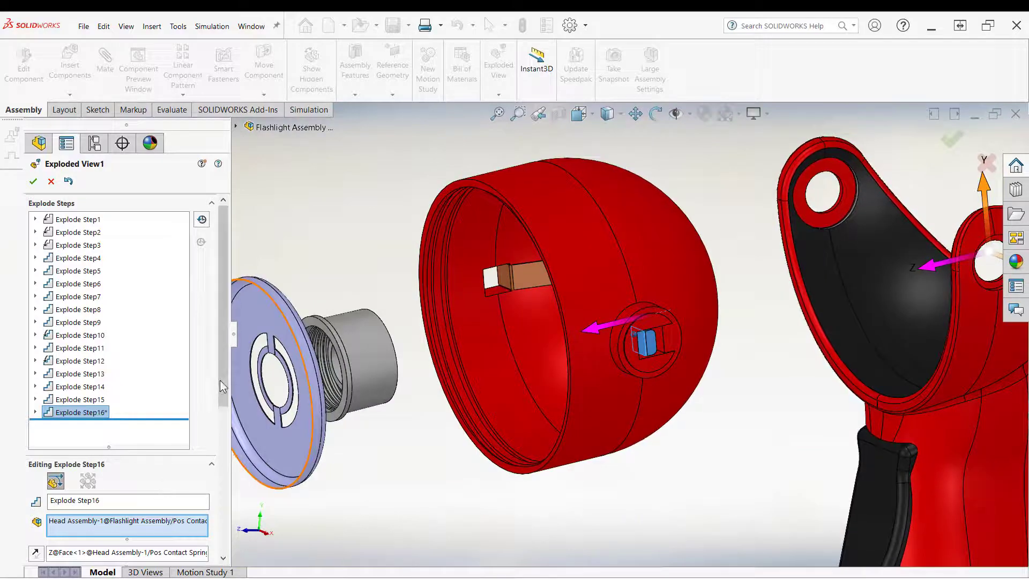
left_click_drag(220, 381, 223, 541)
left_click(97, 381)
Step: Try to align the contact spring's triad with the spring's face using Align with selection
middle_click_drag(713, 369, 651, 386)
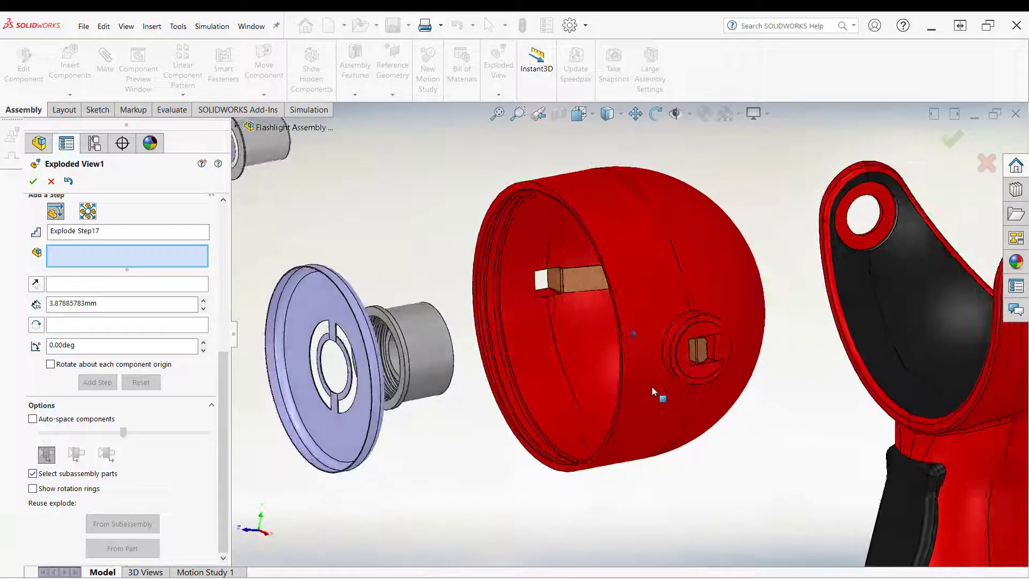
left_click(702, 352)
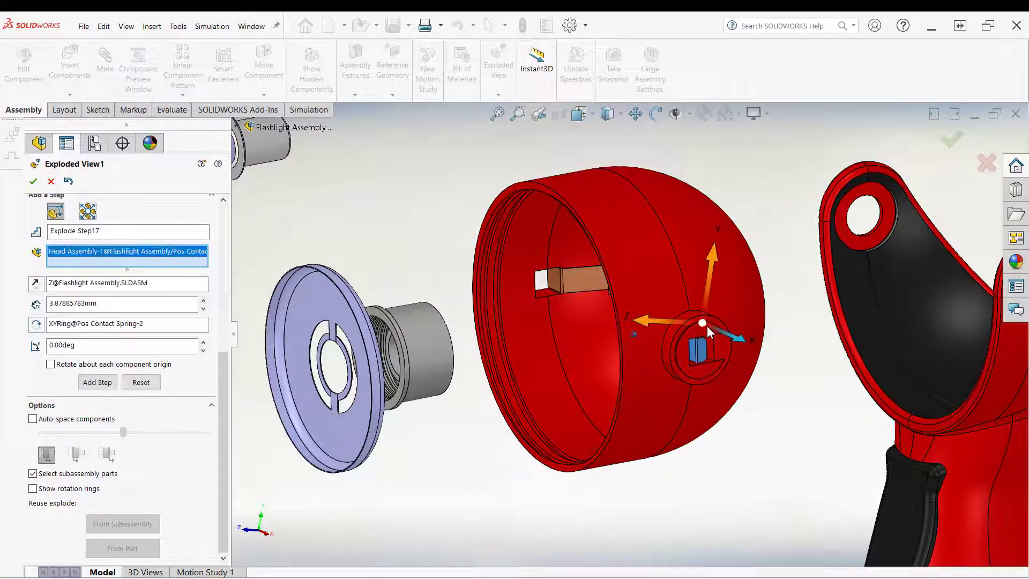
mouse_move(706, 326)
middle_mouse_down()
mouse_move(738, 342)
mouse_move(709, 323)
mouse_move(639, 333)
mouse_move(747, 327)
mouse_move(752, 345)
mouse_move(712, 316)
middle_mouse_up()
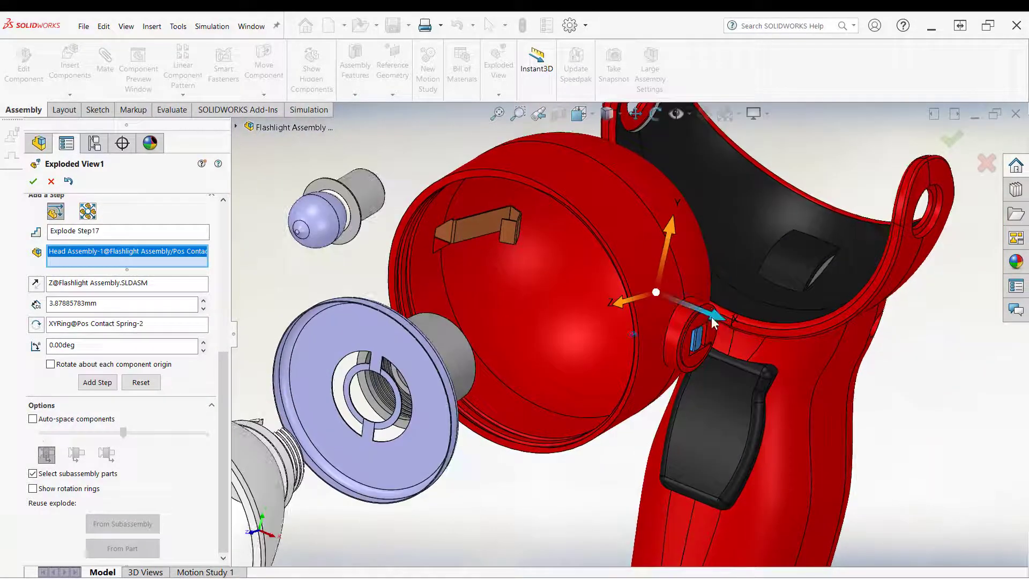
left_click(712, 316)
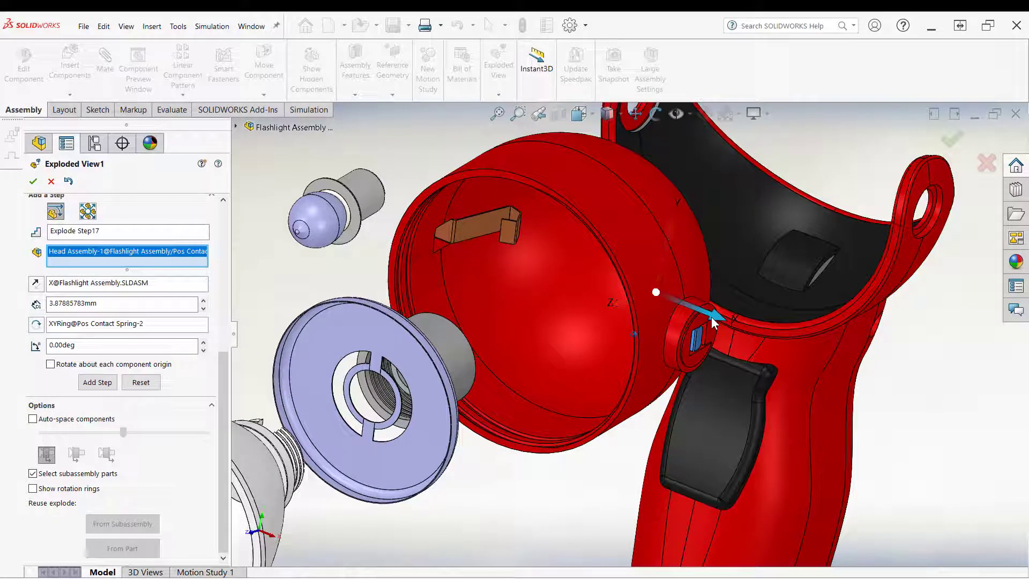
right_click(712, 317)
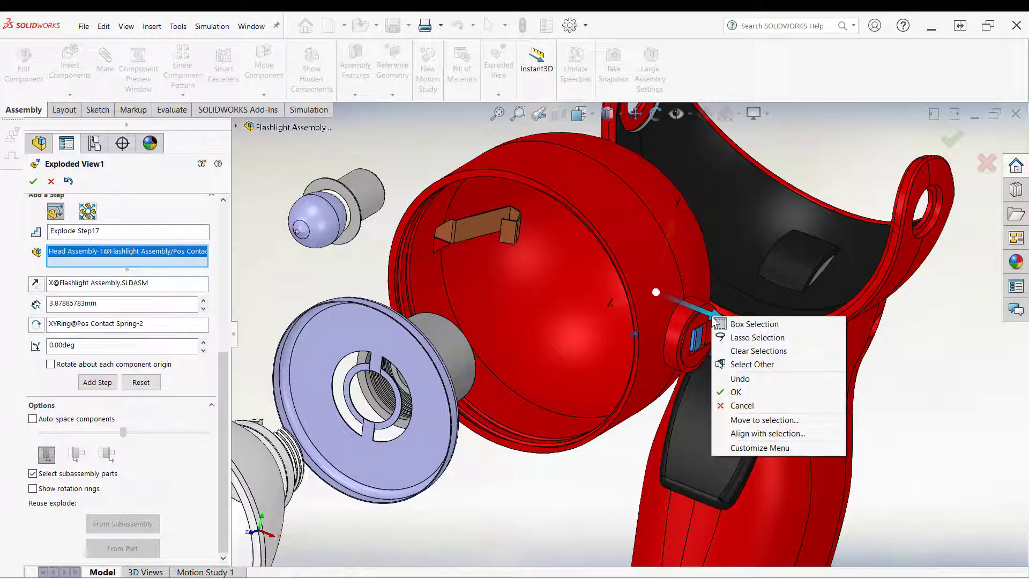
left_click(749, 438)
scroll(669, 353, "down", 5)
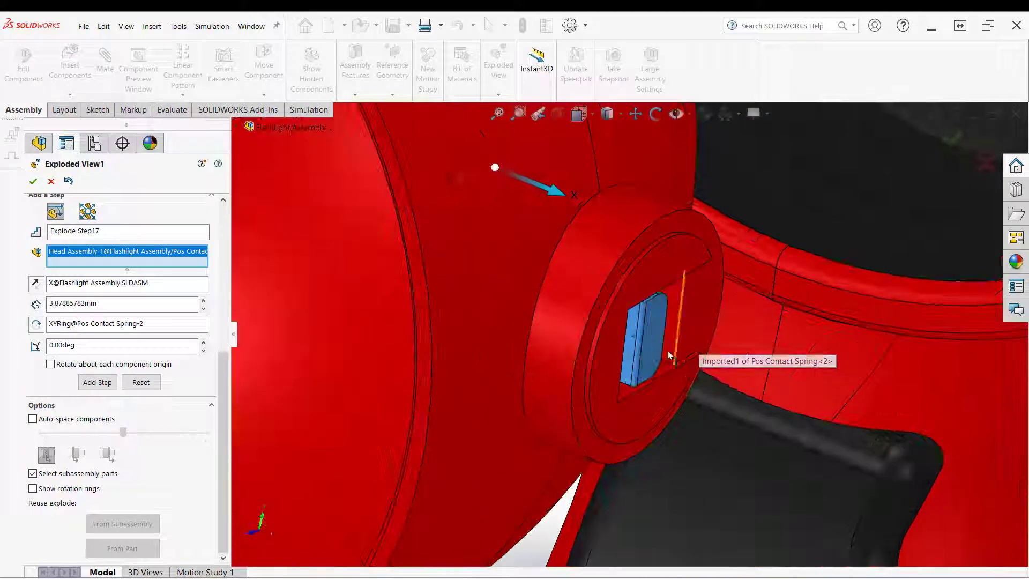
left_click(651, 353)
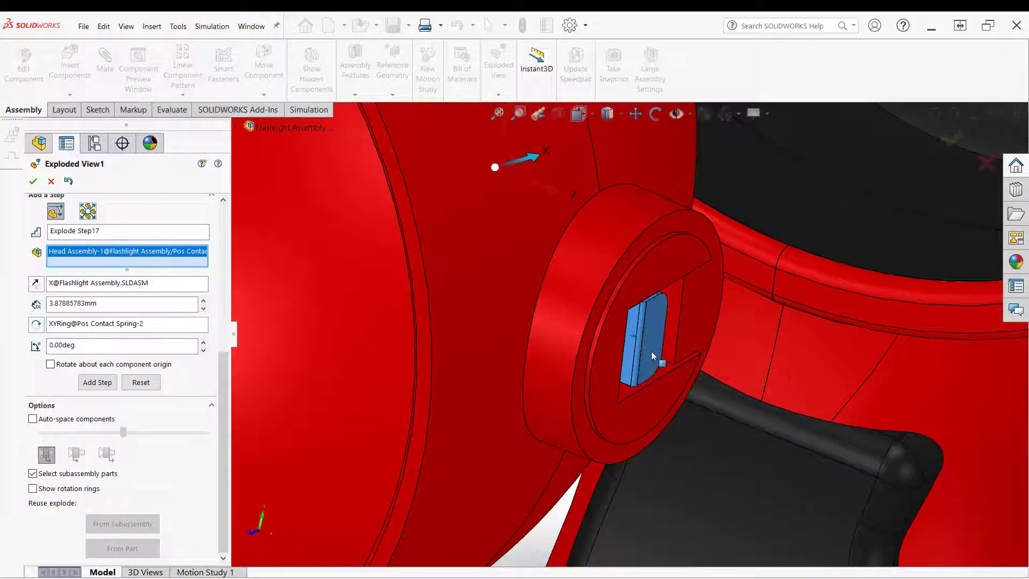
scroll(651, 351, "up", 8)
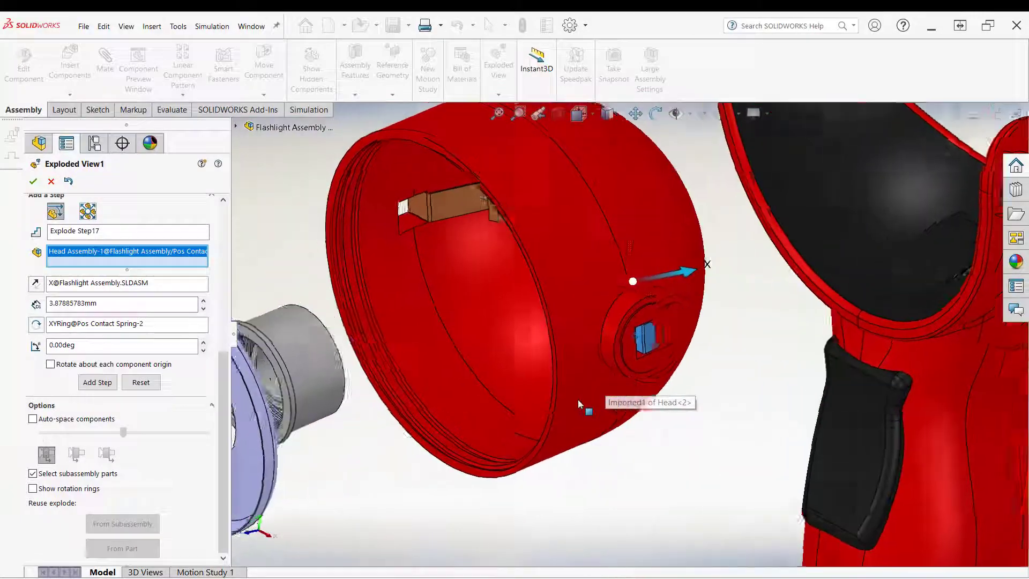
middle_click_drag(578, 400, 633, 245)
right_click(633, 245)
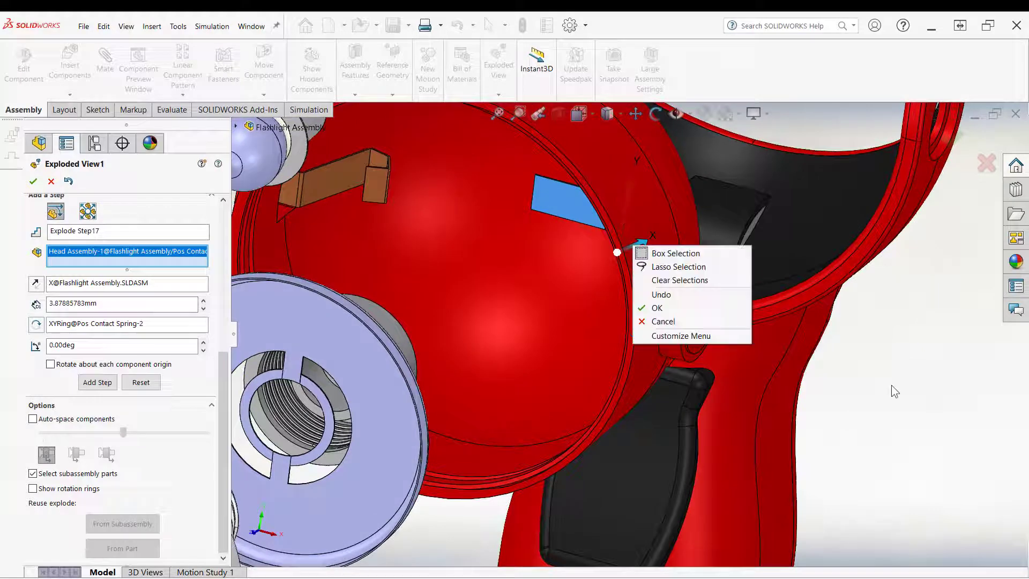
left_click(892, 384)
Step: Align the triad to the contact spring's face and drag the spring about 9.7 mm, adding Explode Step17
key("Left")
key("Left")
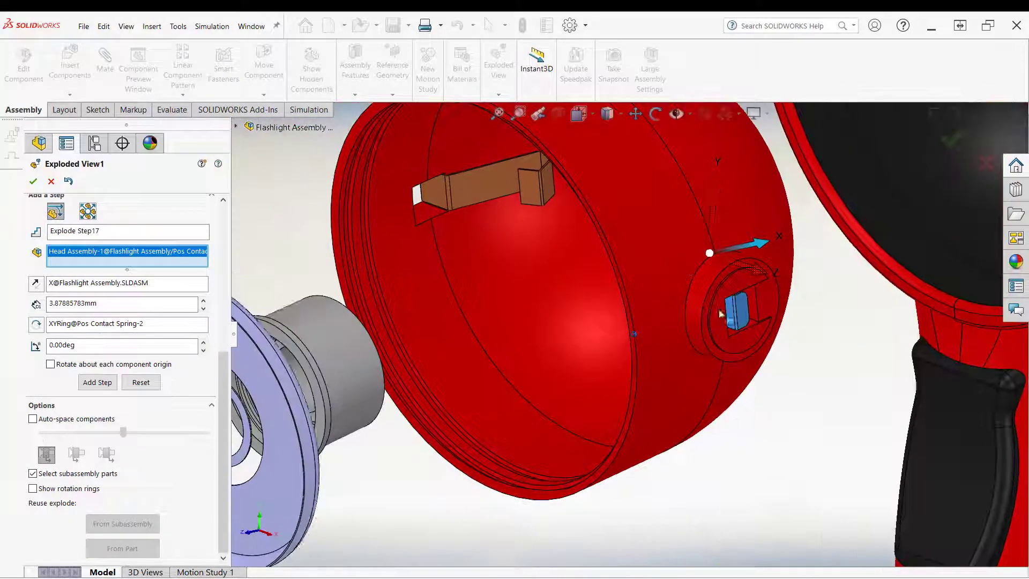
right_click(794, 366)
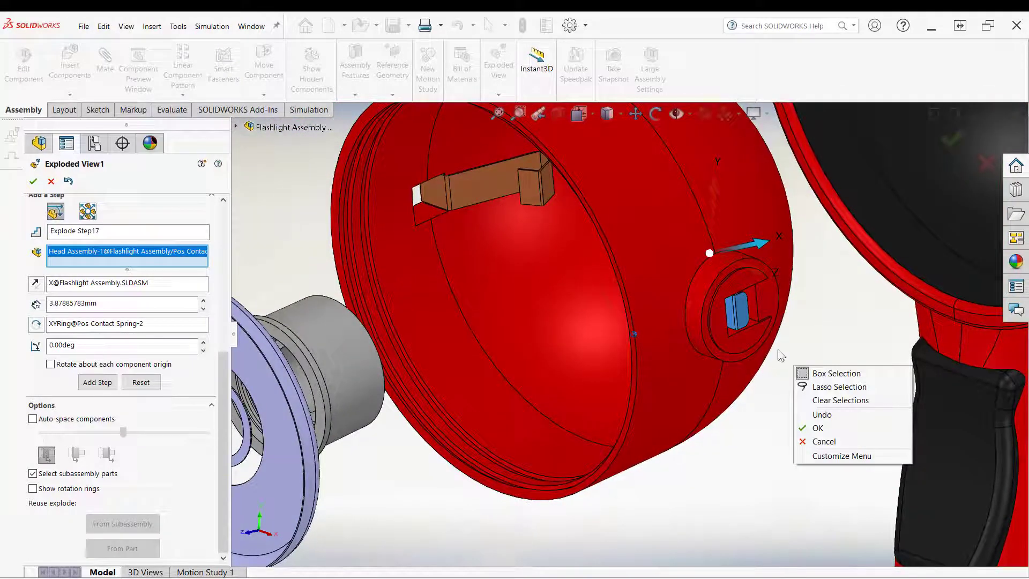
left_click(740, 247)
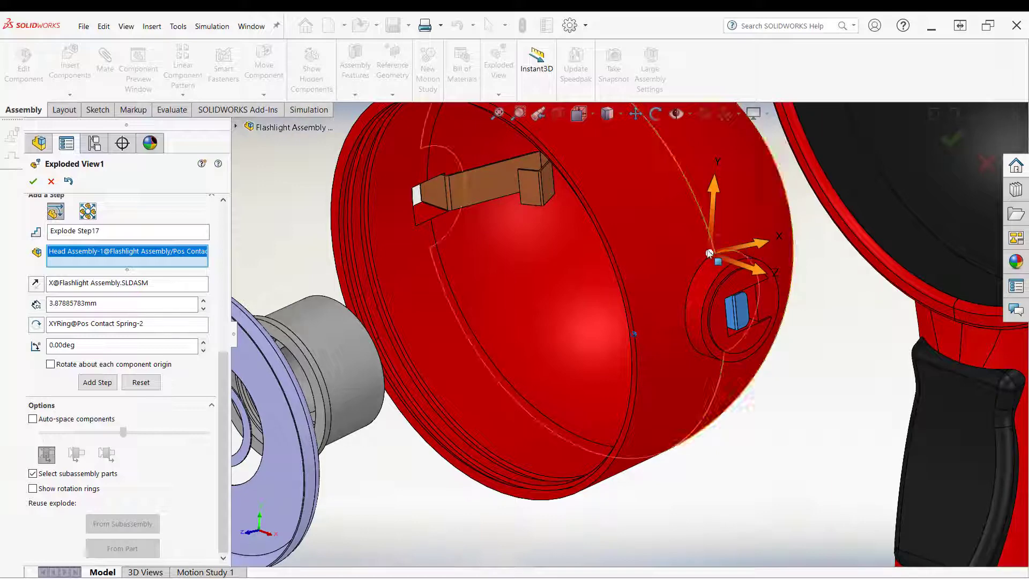
left_click_drag(721, 279, 743, 315)
middle_click_drag(790, 493, 780, 355)
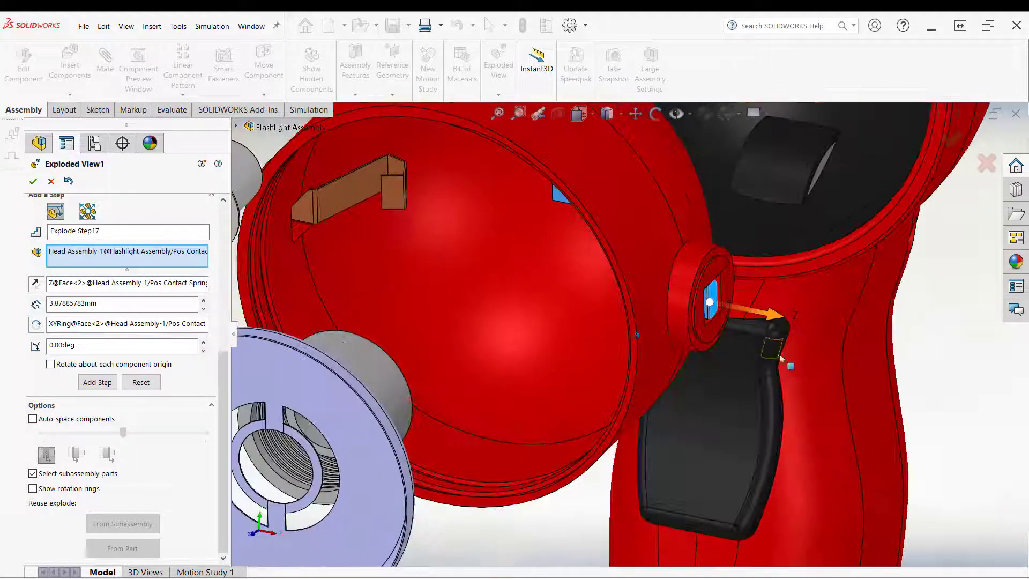
middle_click_drag(703, 319, 753, 329)
left_click_drag(753, 328, 696, 355)
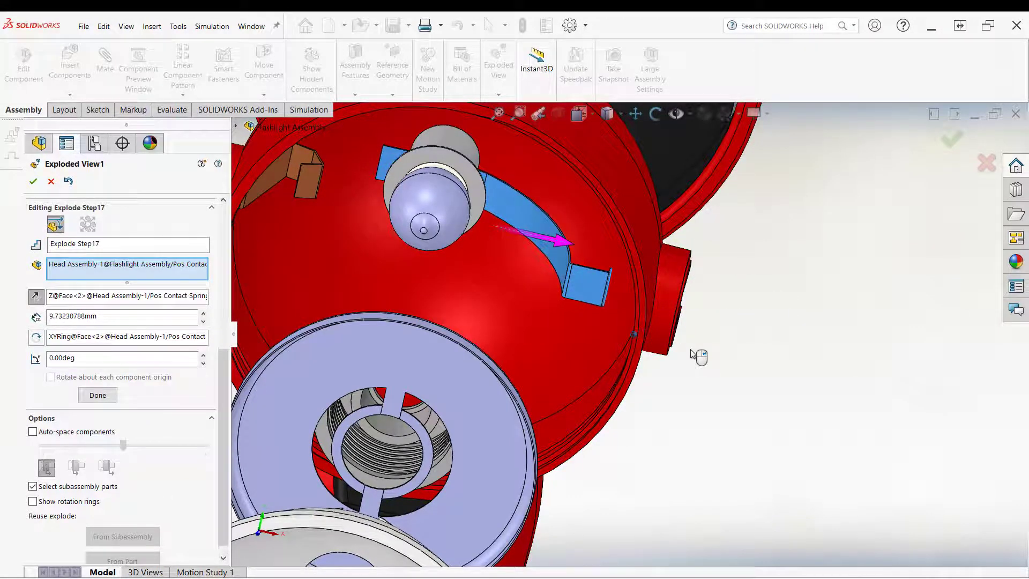
left_click(690, 349)
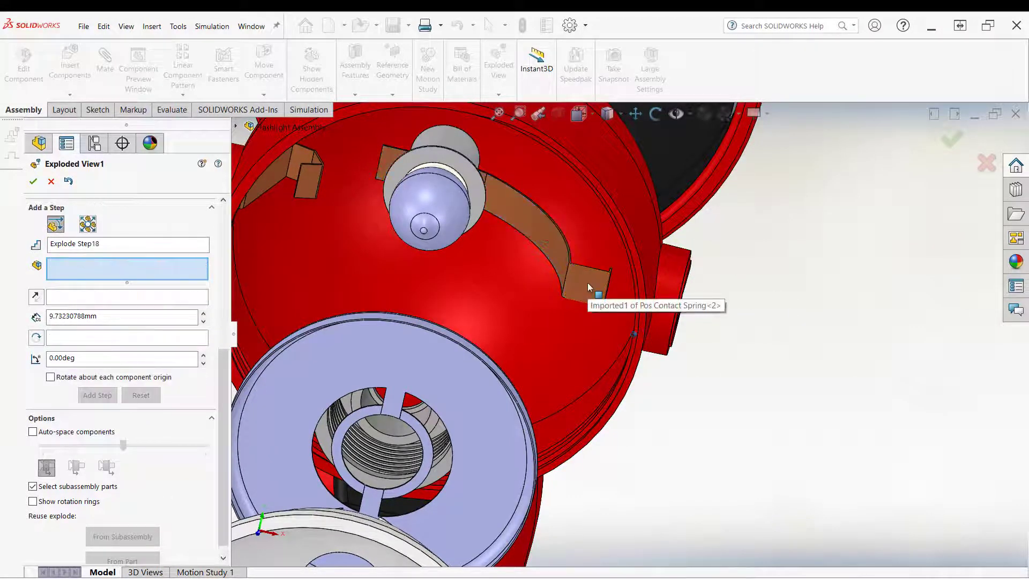
Step: Move the contact spring about 39 mm along another face-aligned axis as Explode Step18 and close the exploded view editor
left_click(587, 282)
middle_click_drag(587, 282, 622, 291)
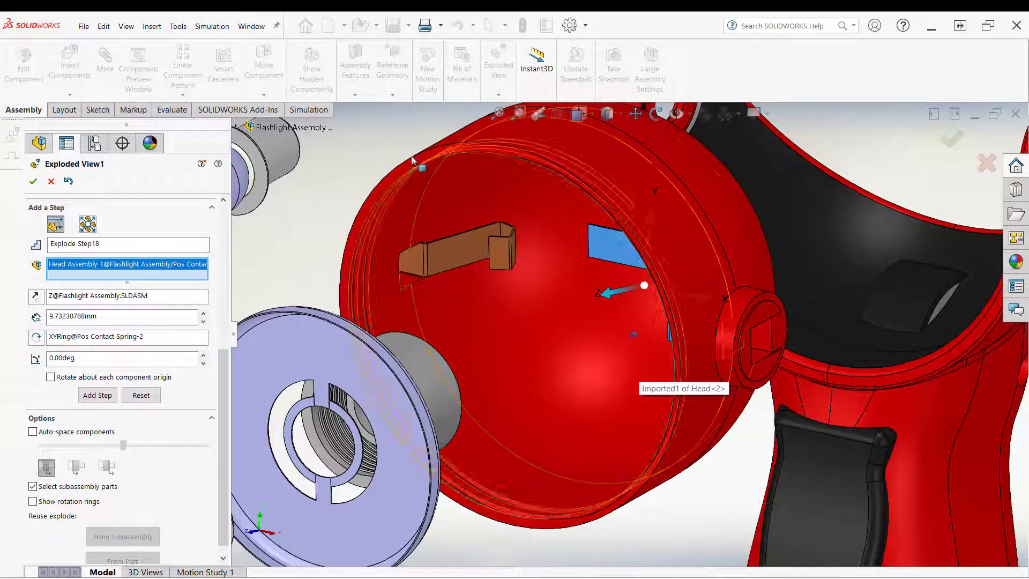
right_click(398, 135)
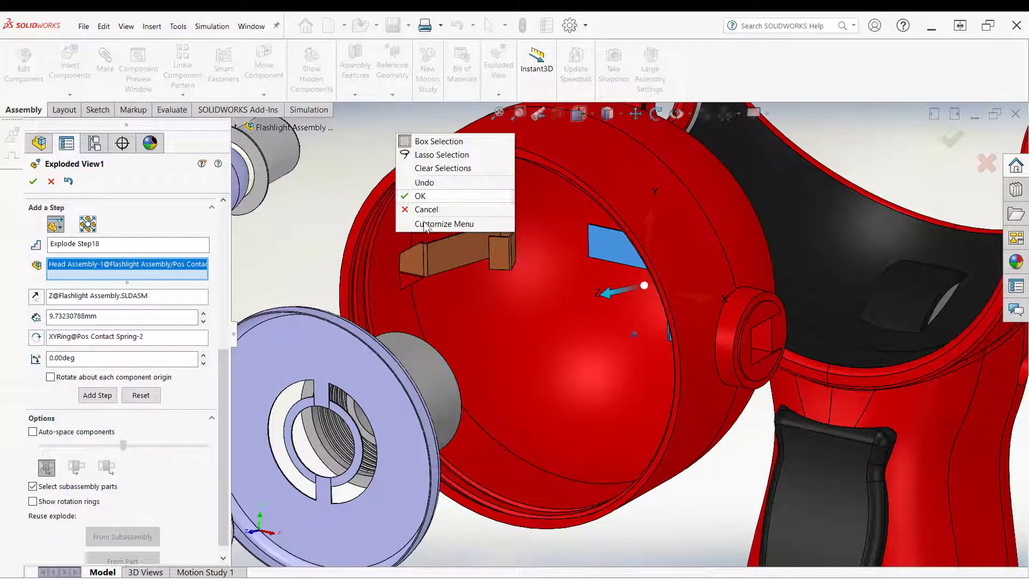
left_click(606, 293)
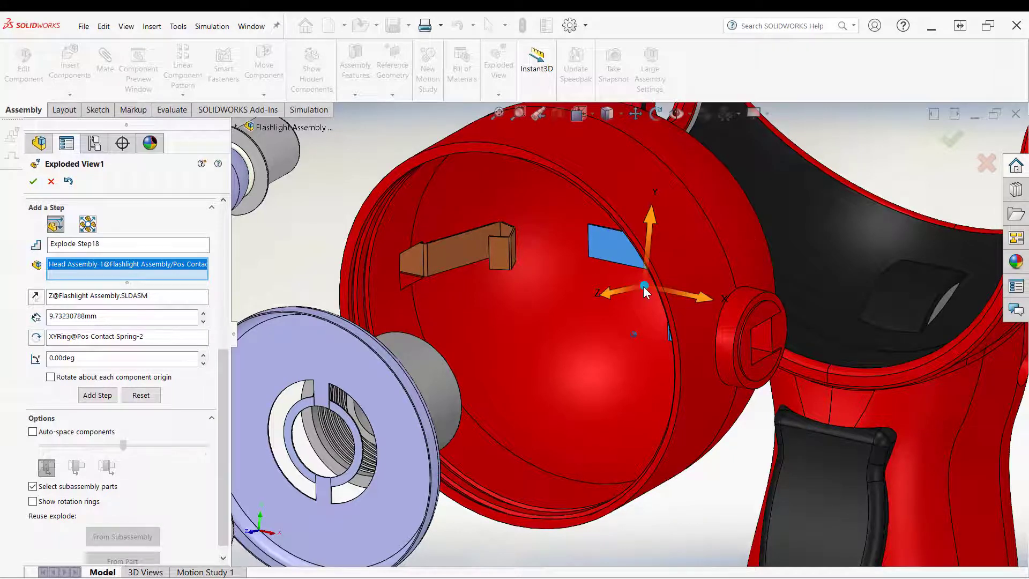
left_click_drag(644, 287, 612, 247)
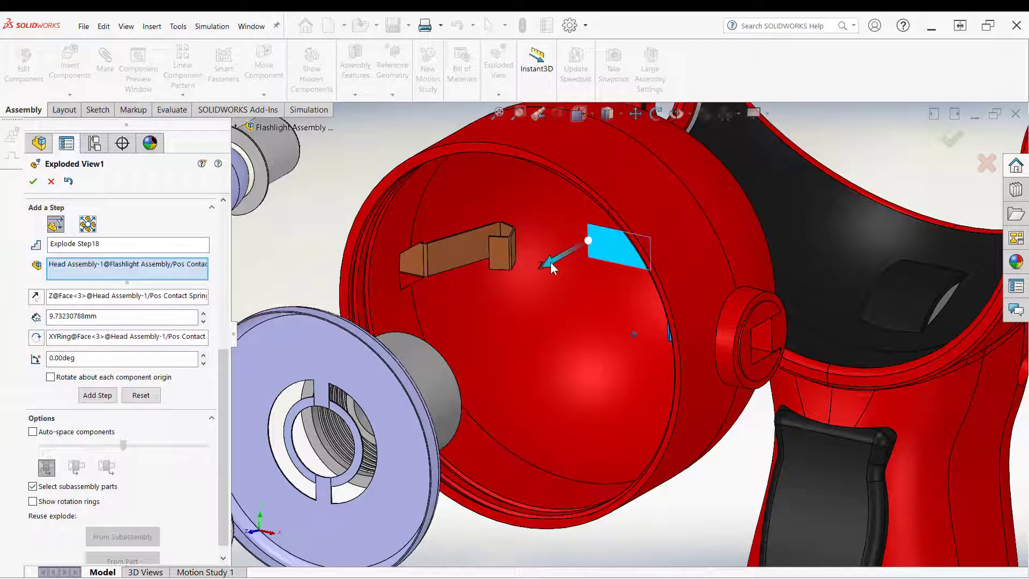
left_click_drag(548, 265, 532, 363)
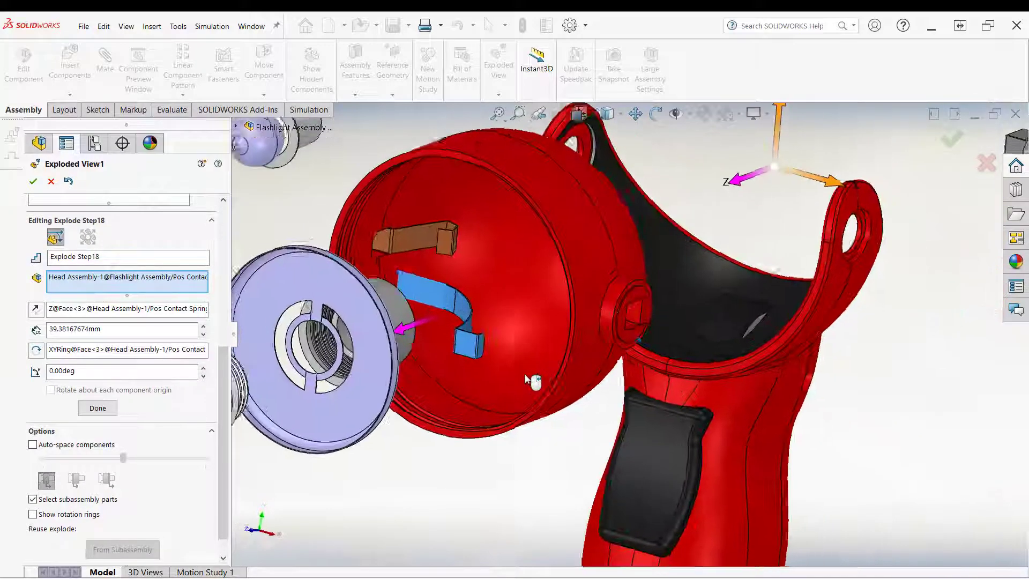
mouse_move(526, 374)
middle_mouse_down()
mouse_move(508, 349)
mouse_move(574, 349)
mouse_move(568, 358)
mouse_move(519, 338)
mouse_move(487, 195)
middle_mouse_up()
right_click(487, 195)
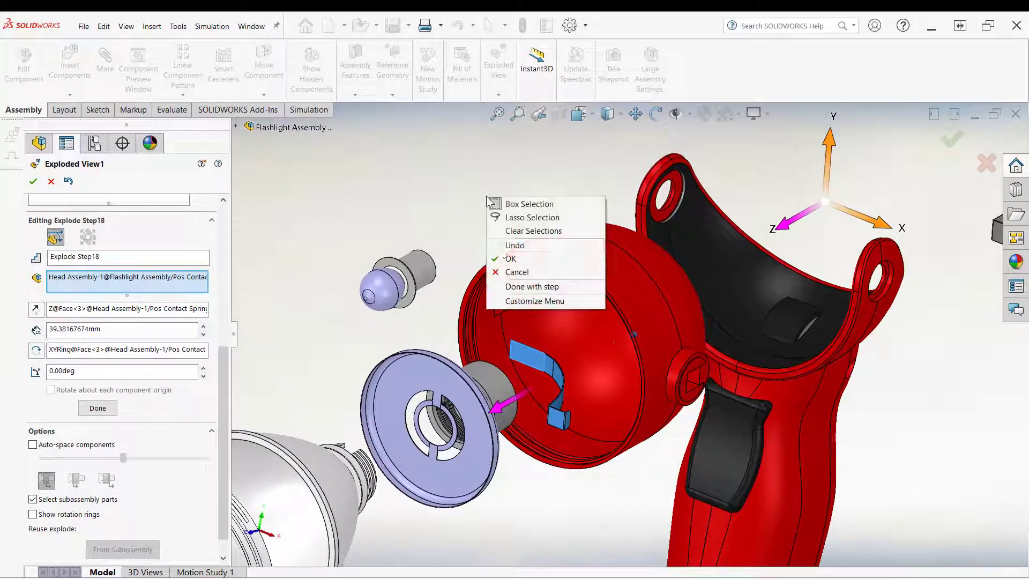
left_click(510, 258)
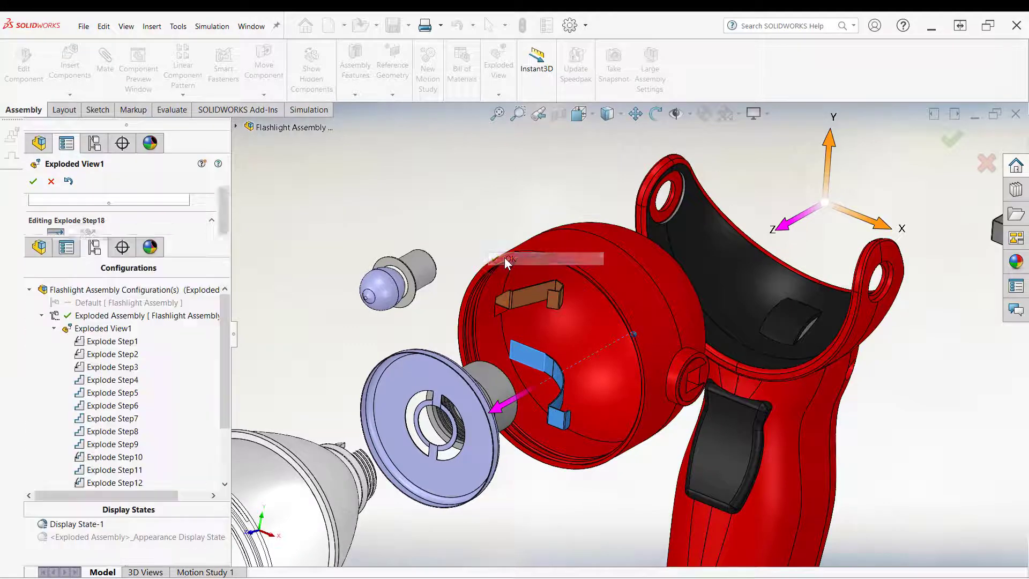
Step: Reopen the exploded view editor, select the contact spring, nudge it along its X axis and close the editor
left_click(532, 364)
left_click(462, 212)
middle_click_drag(462, 213, 392, 264)
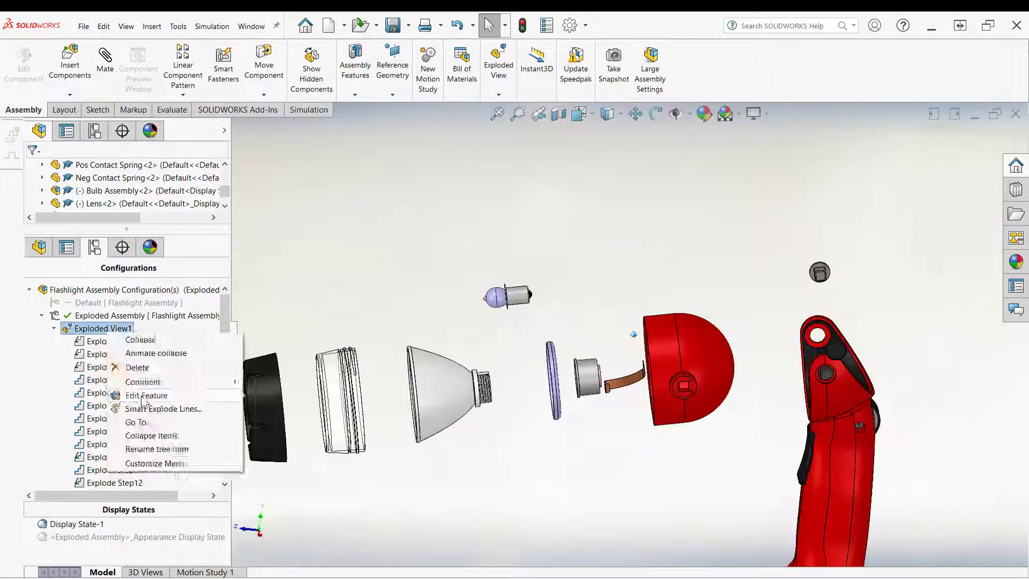
left_click(143, 396)
middle_click_drag(333, 255, 615, 381)
scroll(615, 359, "down", 8)
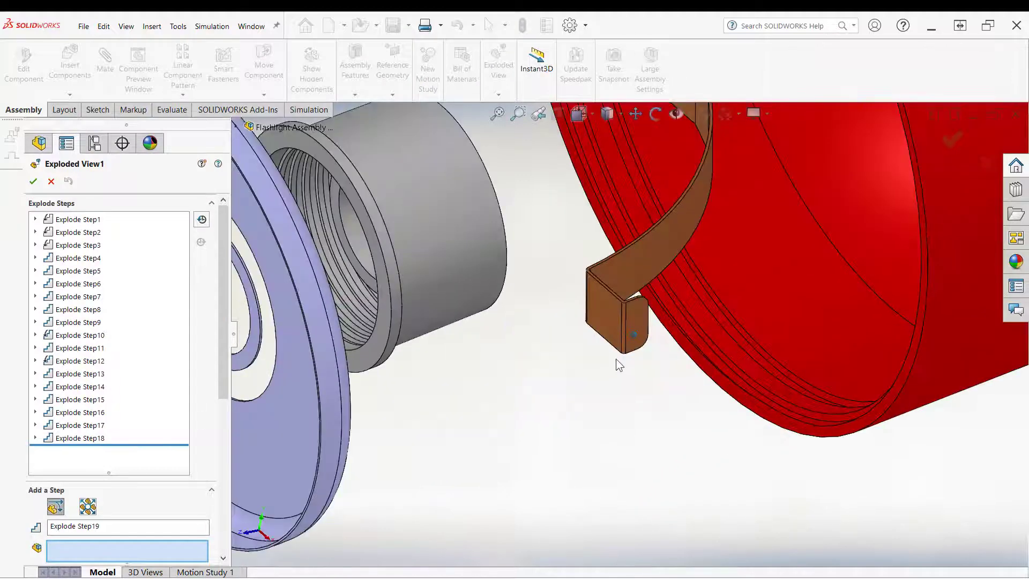
left_click(617, 320)
scroll(629, 252, "up", 5)
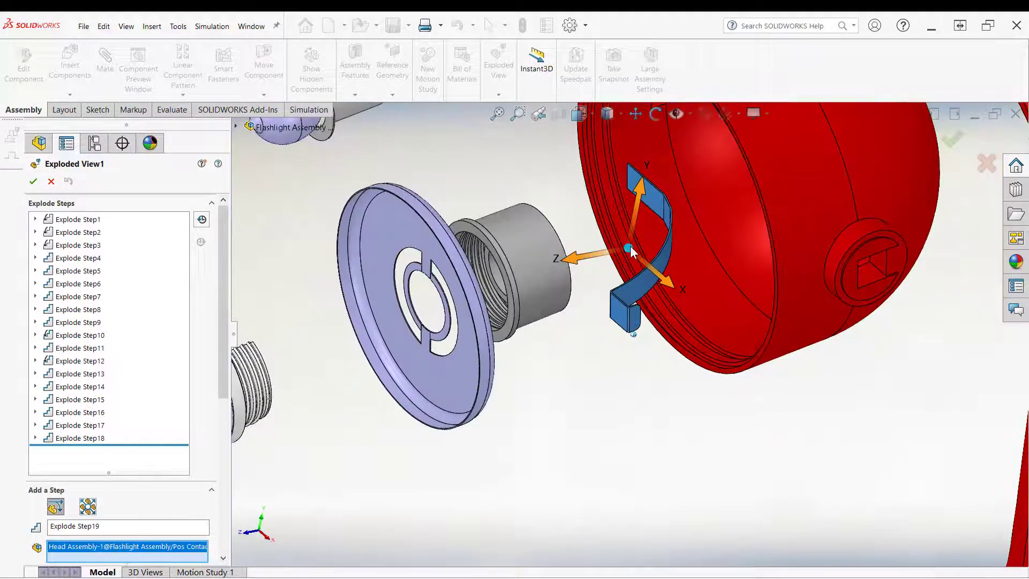
middle_click_drag(617, 325, 663, 223)
mouse_move(687, 269)
middle_mouse_down()
mouse_move(697, 308)
mouse_move(666, 348)
mouse_move(693, 287)
middle_mouse_up()
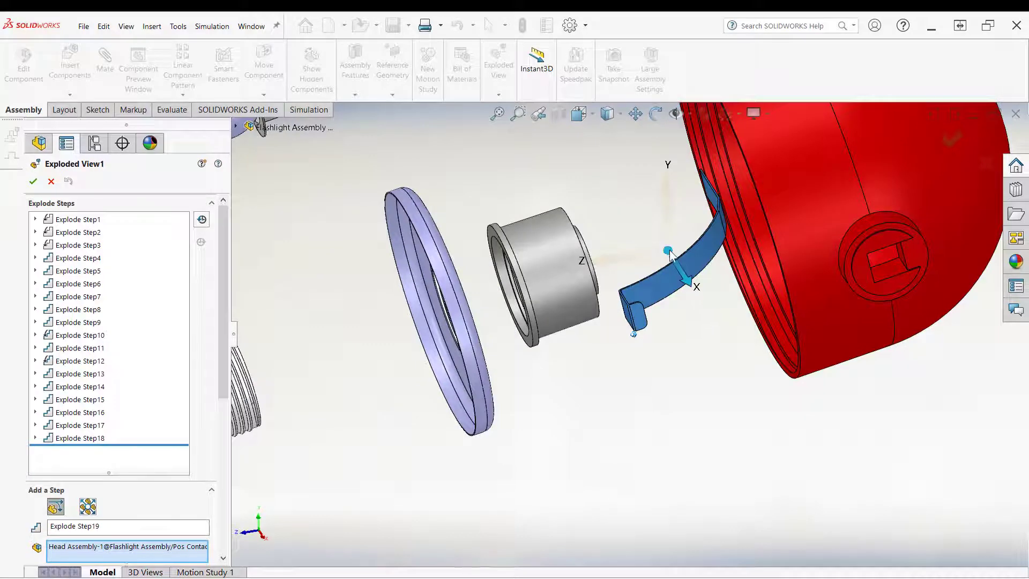
right_click(686, 329)
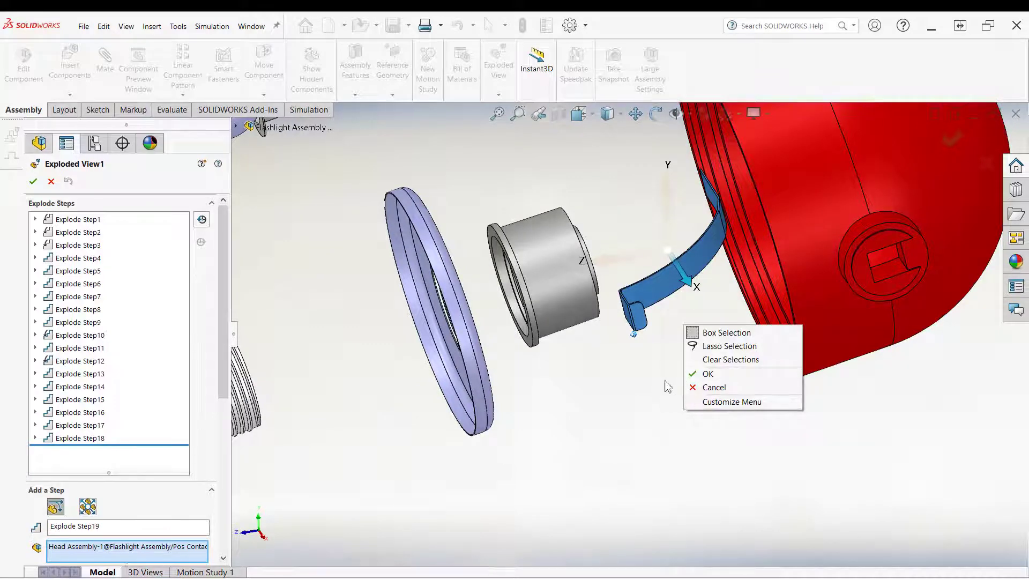
left_click(707, 374)
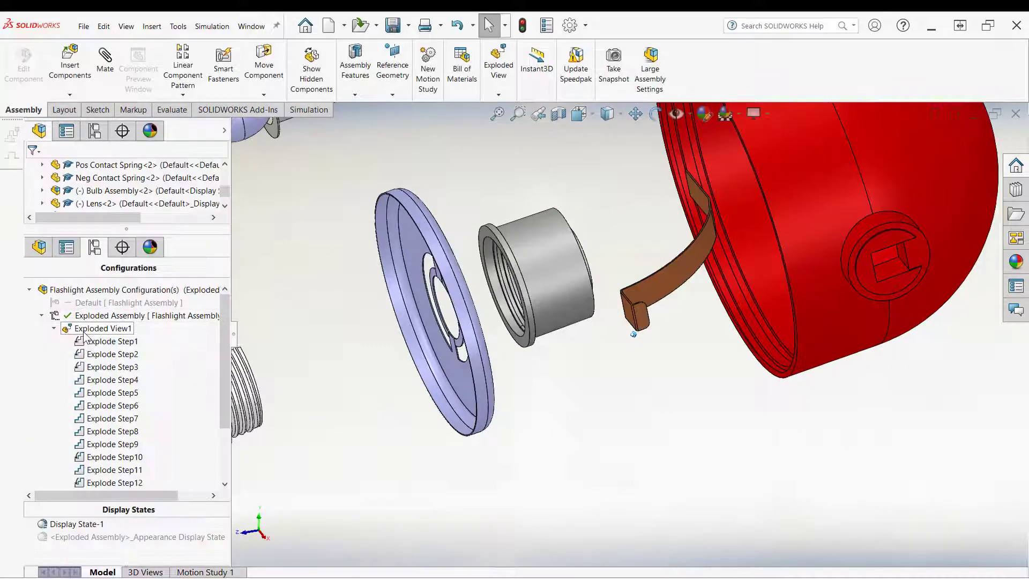
Step: Reopen the exploded view editor, align the positive contact spring's direction to its face and drag it about 50 mm as Explode Step19
right_click(85, 337)
left_click(115, 393)
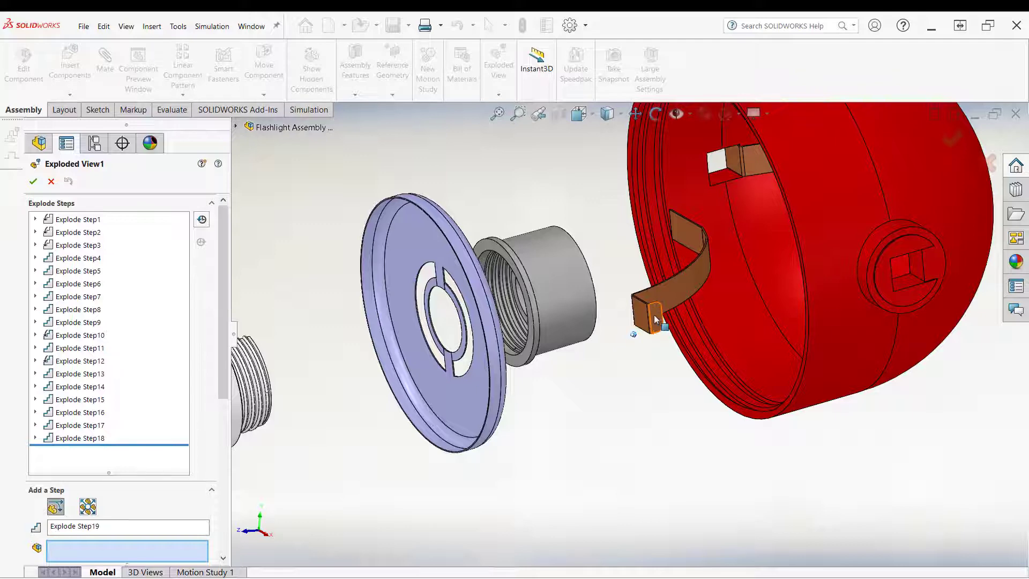
left_click(653, 314)
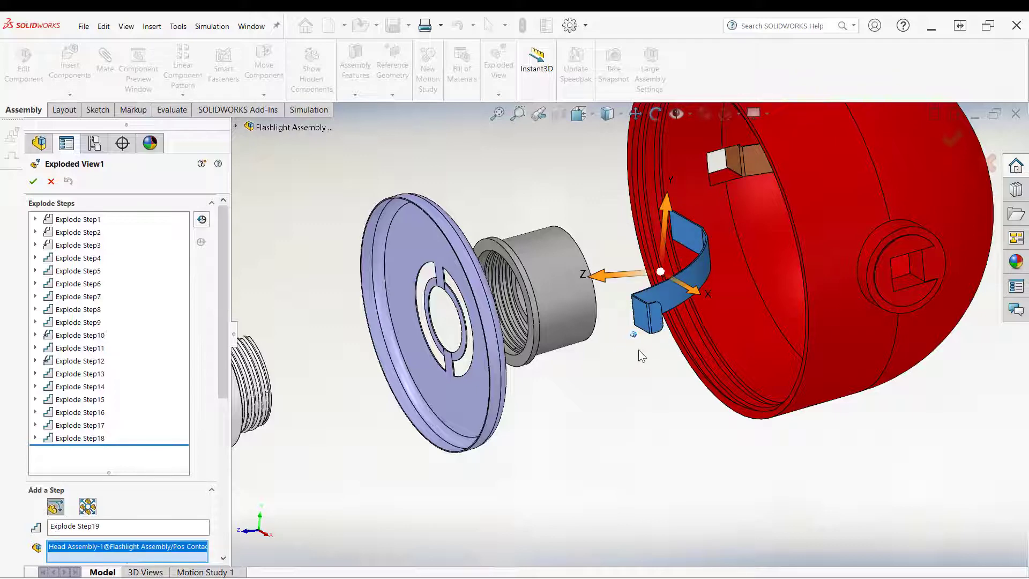
middle_click_drag(632, 349, 686, 264)
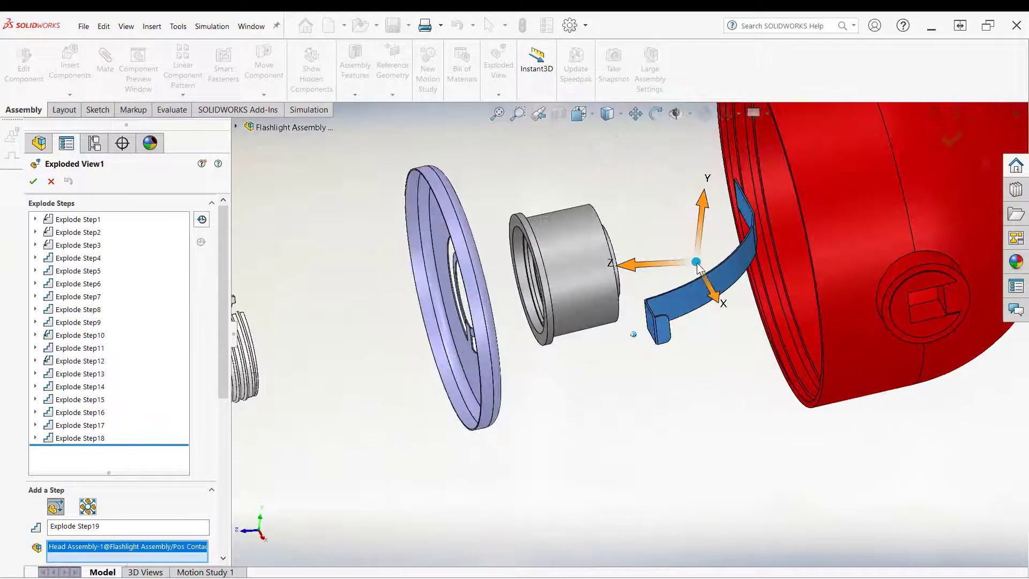
middle_click_drag(610, 385, 606, 361)
scroll(218, 469, "down", 8)
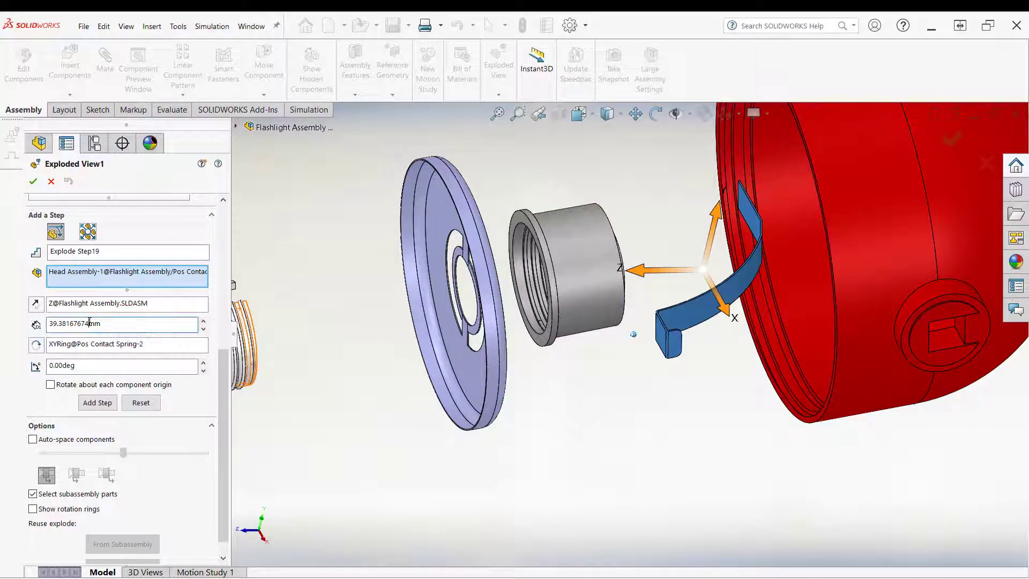
right_click(72, 304)
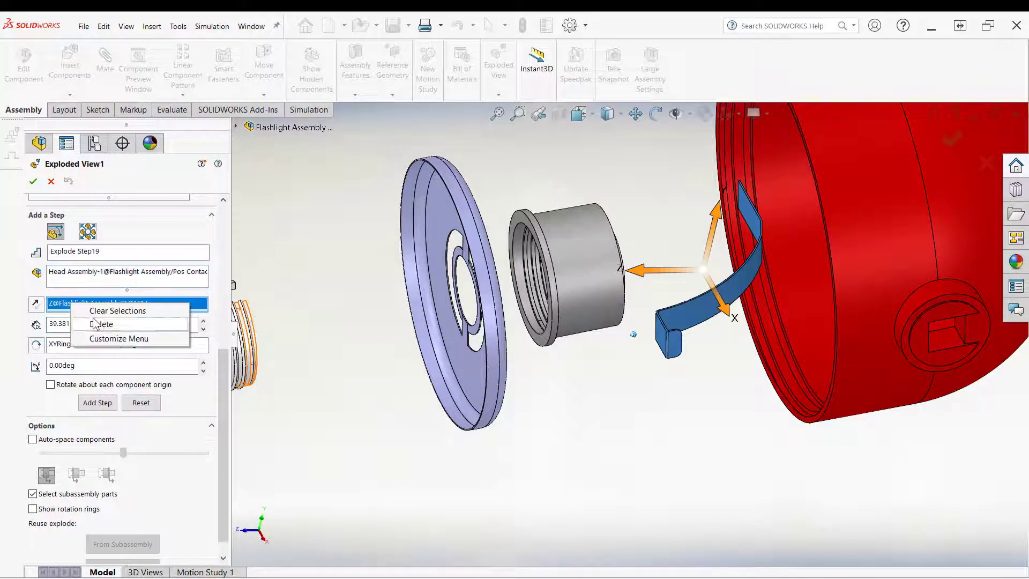
left_click(102, 324)
left_click(676, 349)
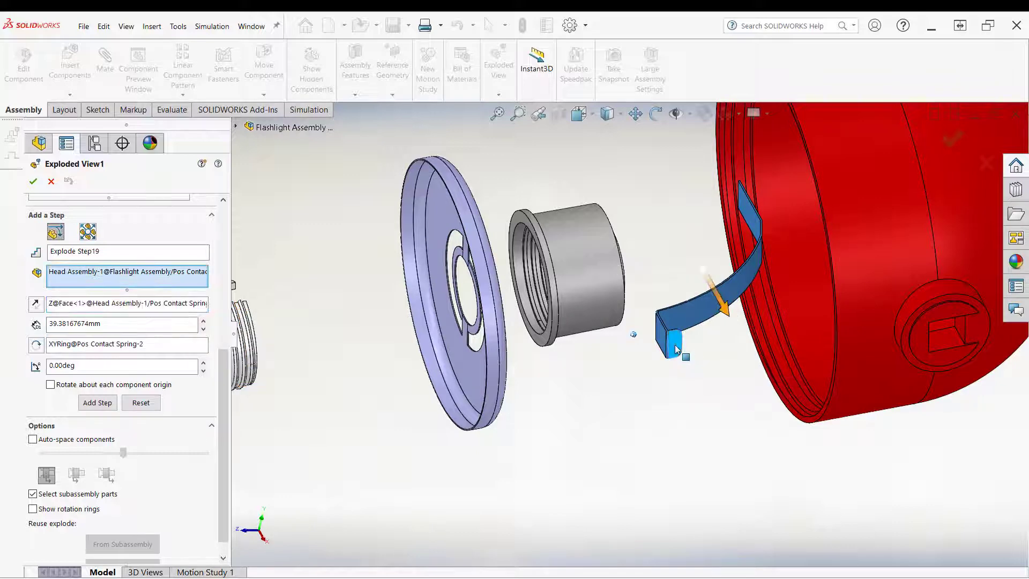
middle_click_drag(749, 276, 720, 330)
left_click_drag(719, 307, 756, 490)
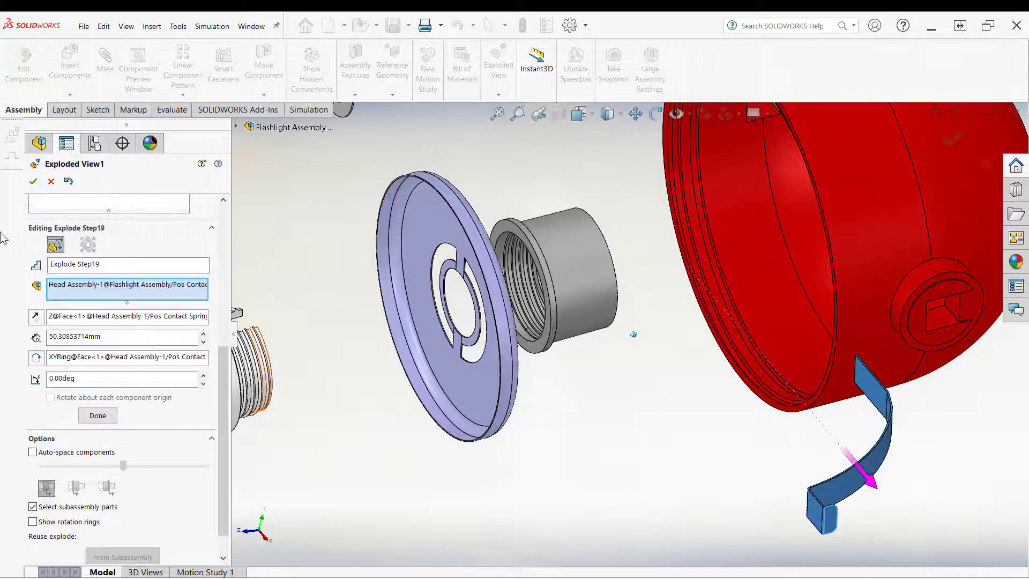
left_click(50, 182)
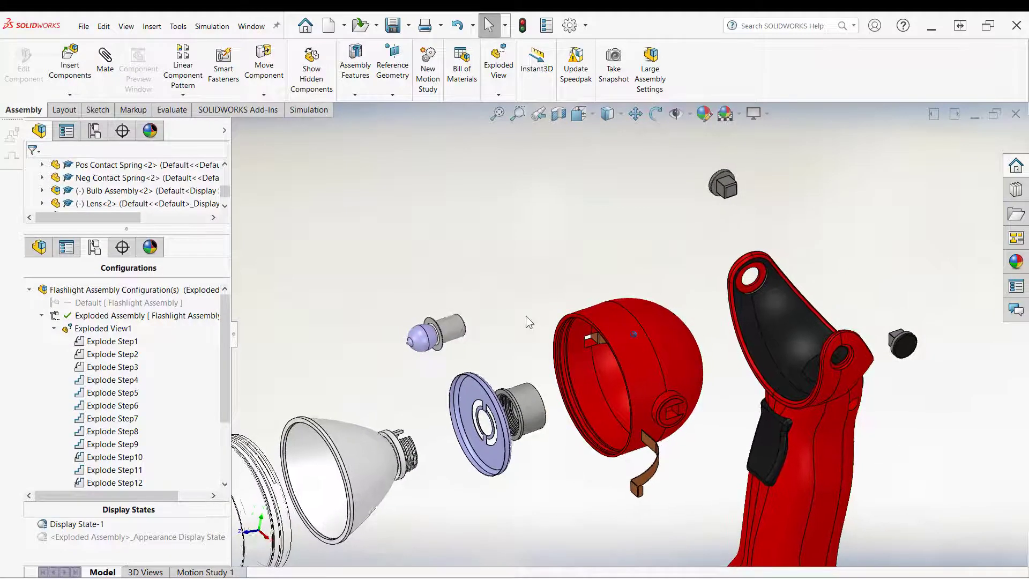
Step: Reopen the exploded view editor for a new step and select the negative contact spring inside the head
middle_click_drag(528, 295, 552, 412)
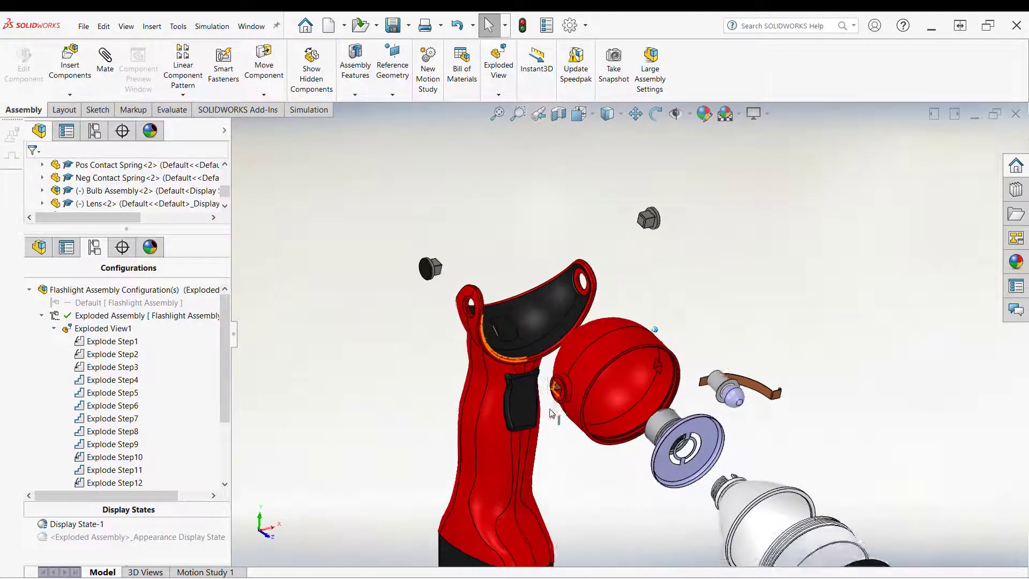
scroll(573, 365, "down", 4)
scroll(602, 352, "down", 5)
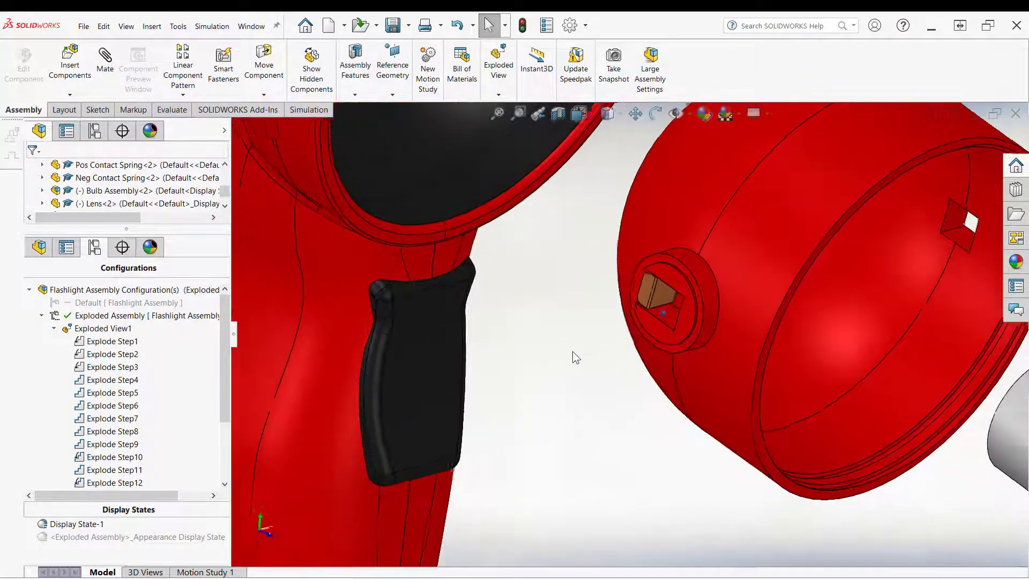
right_click(87, 331)
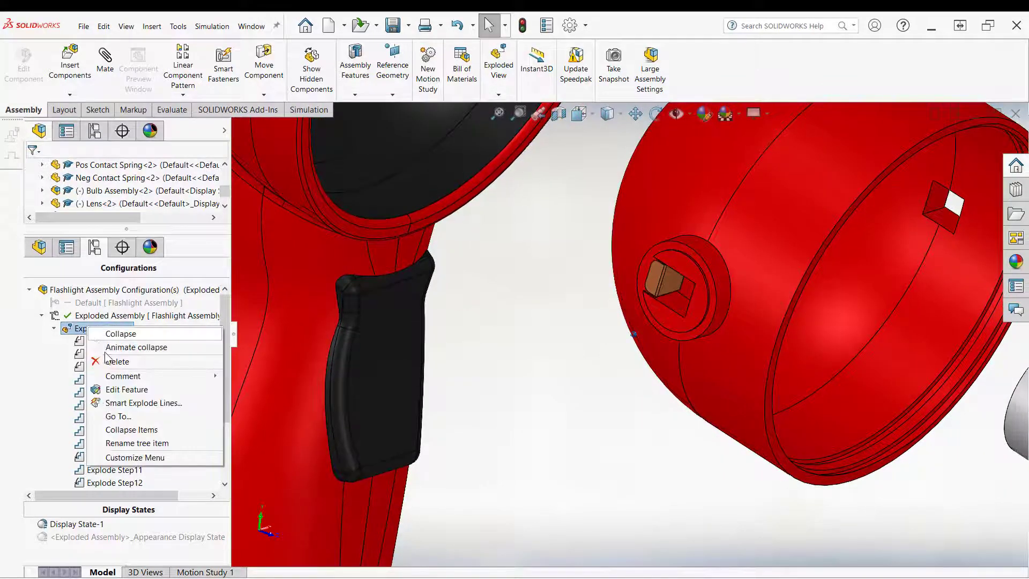
left_click(120, 390)
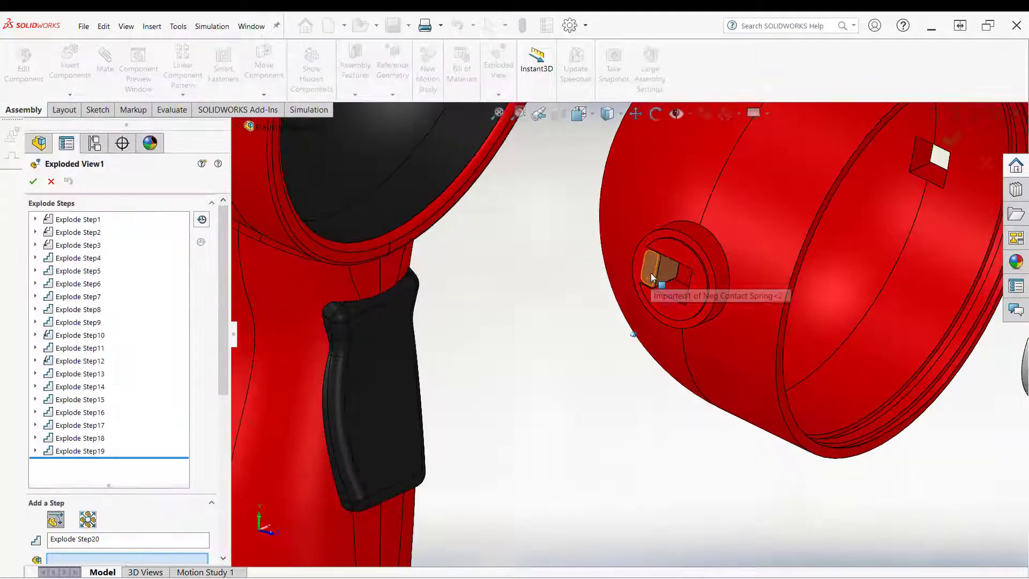
left_click(650, 272)
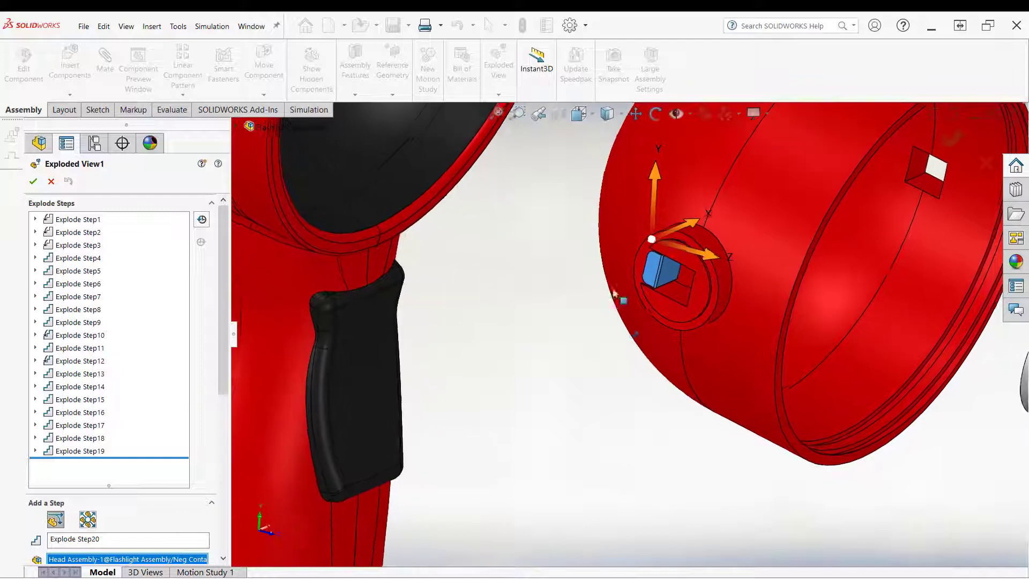
left_click(693, 247)
right_click(564, 308)
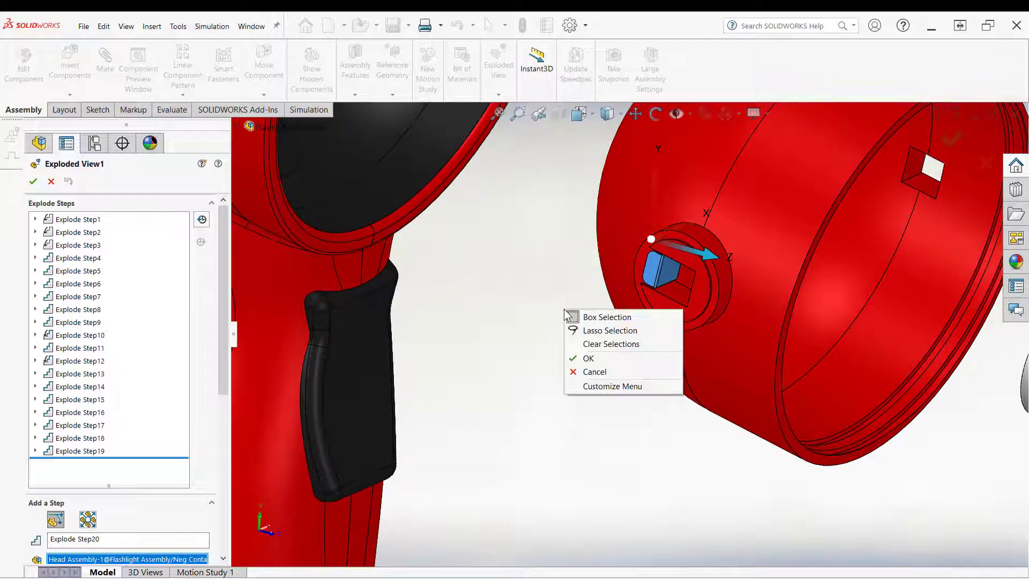
left_click(520, 329)
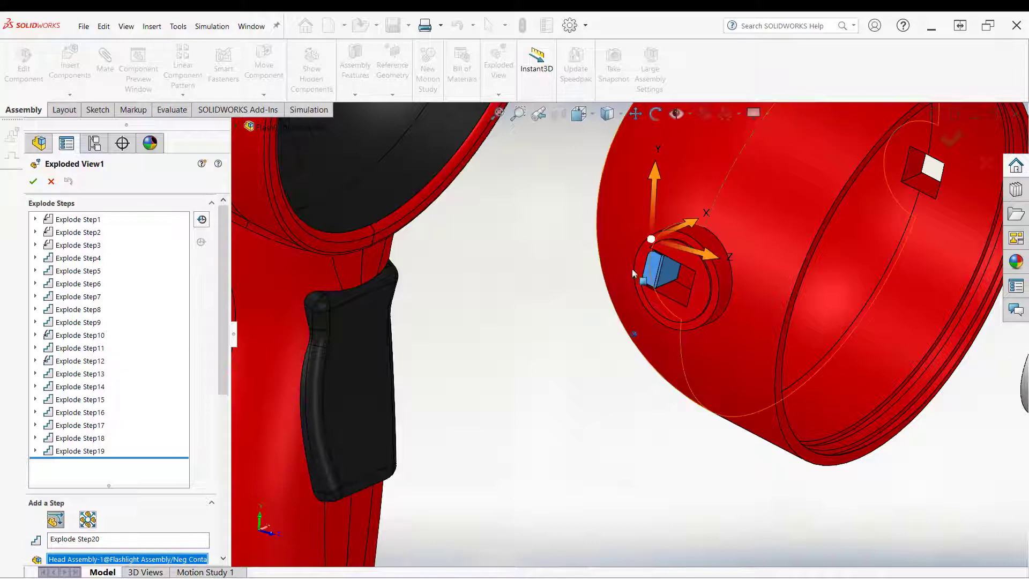
right_click(528, 329)
left_click(526, 327)
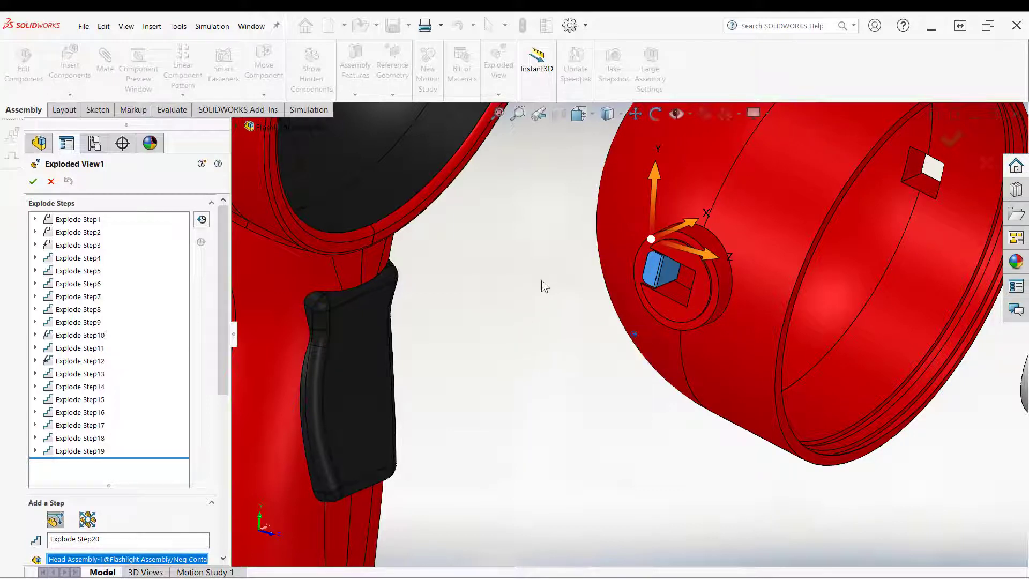
right_click(674, 243)
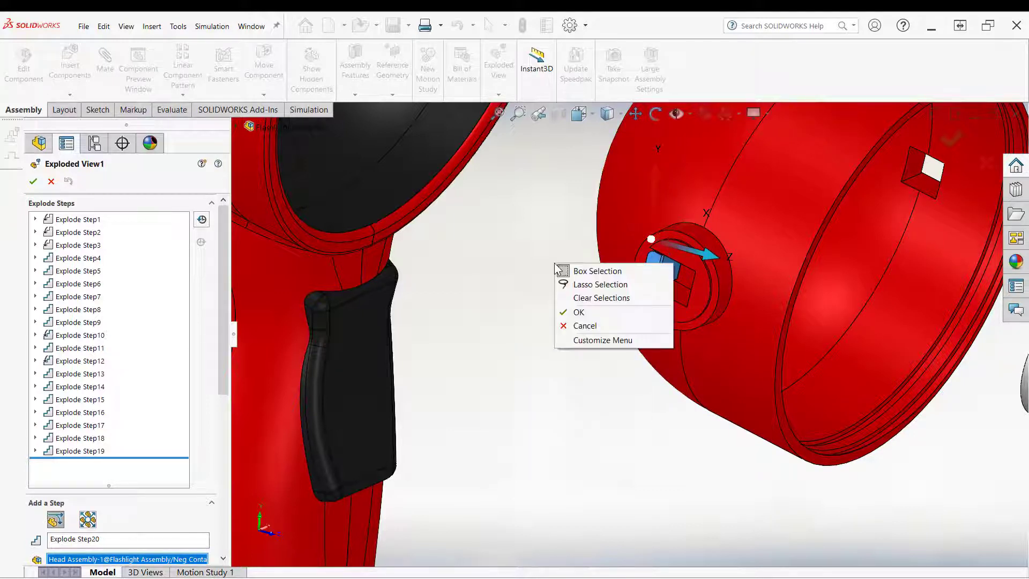
left_click(523, 288)
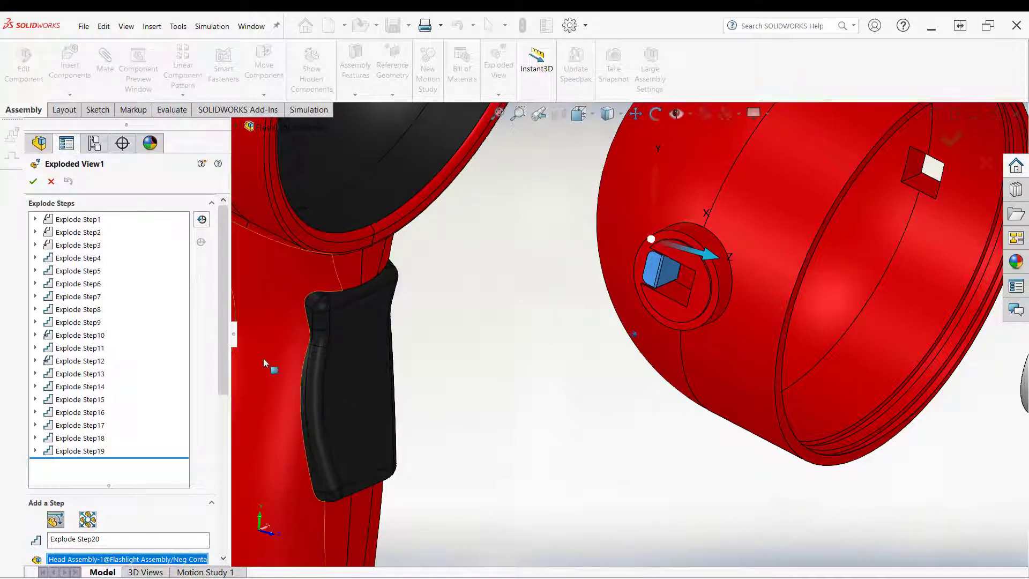
left_click_drag(223, 331, 213, 488)
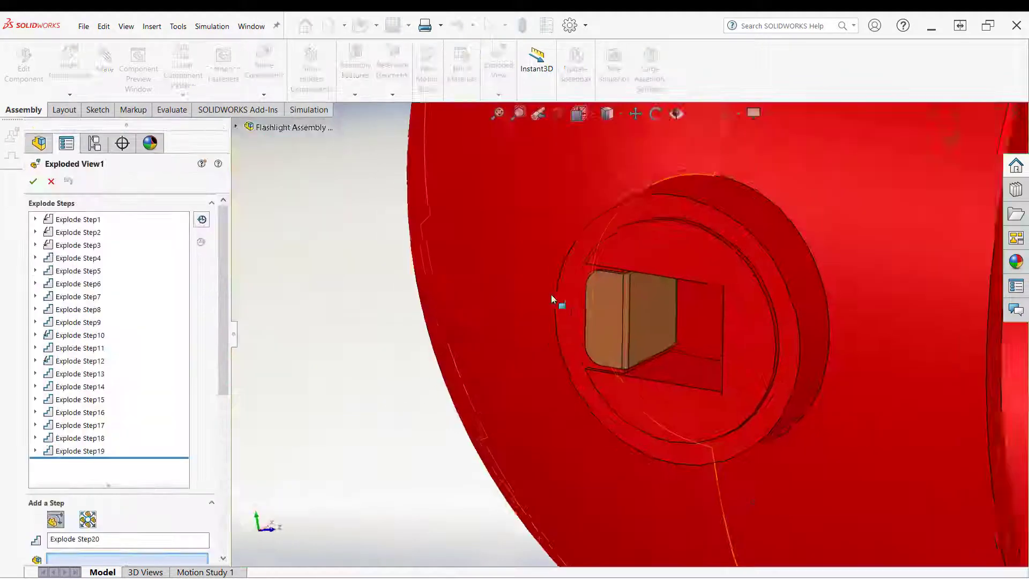
scroll(594, 333, "up", 3)
left_click(599, 333)
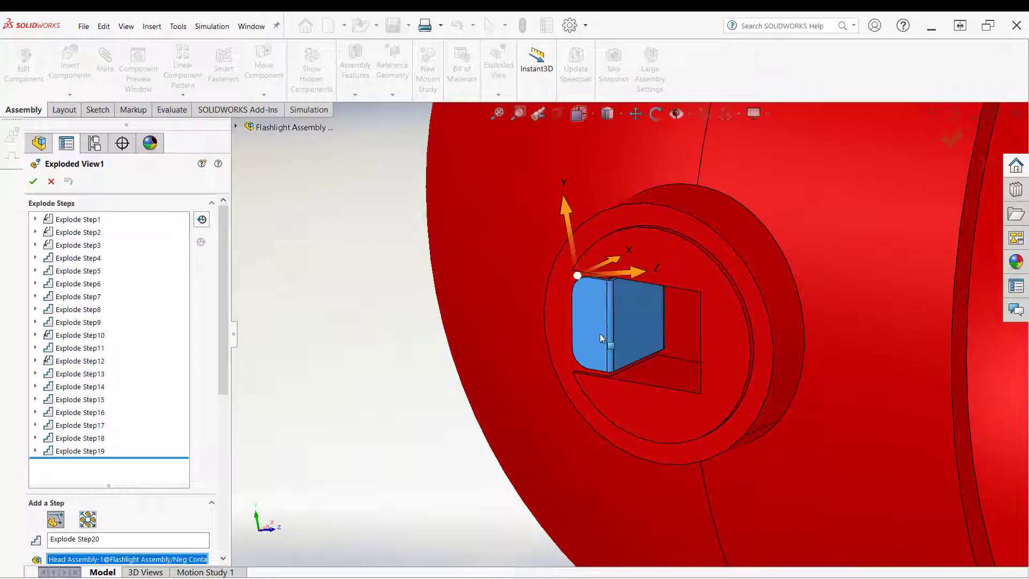
Step: Align the negative contact spring's direction to its face, drag it about 2.9 mm as Explode Step20 and close the editor
right_click(638, 269)
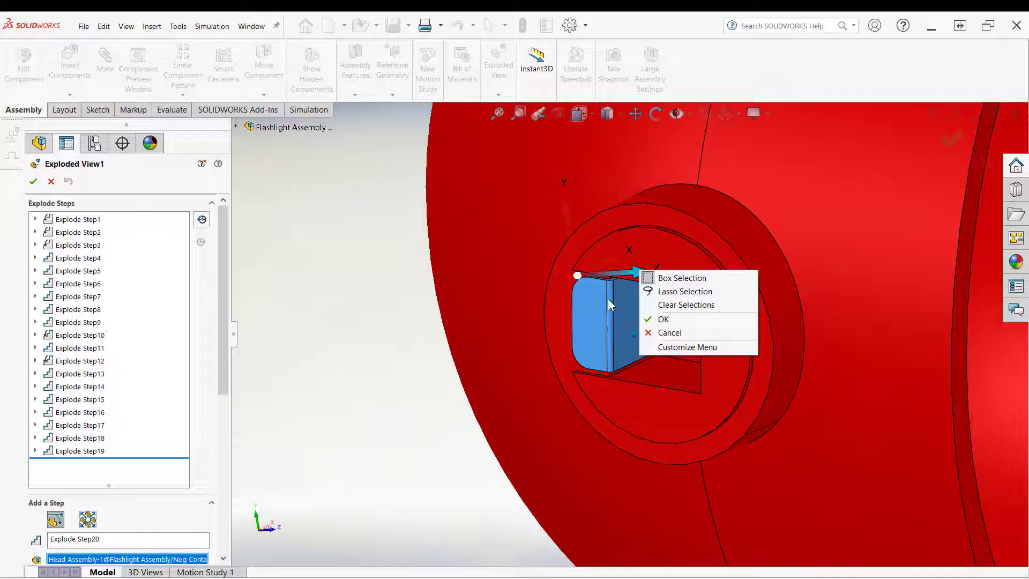
left_click(304, 356)
left_click_drag(224, 329, 203, 464)
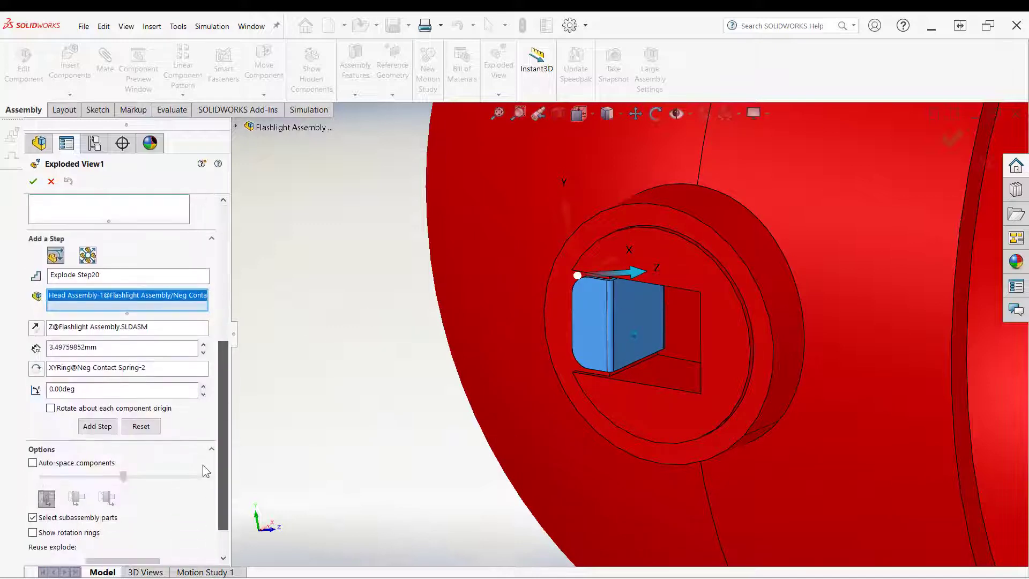
left_click(99, 332)
right_click(99, 331)
left_click(124, 336)
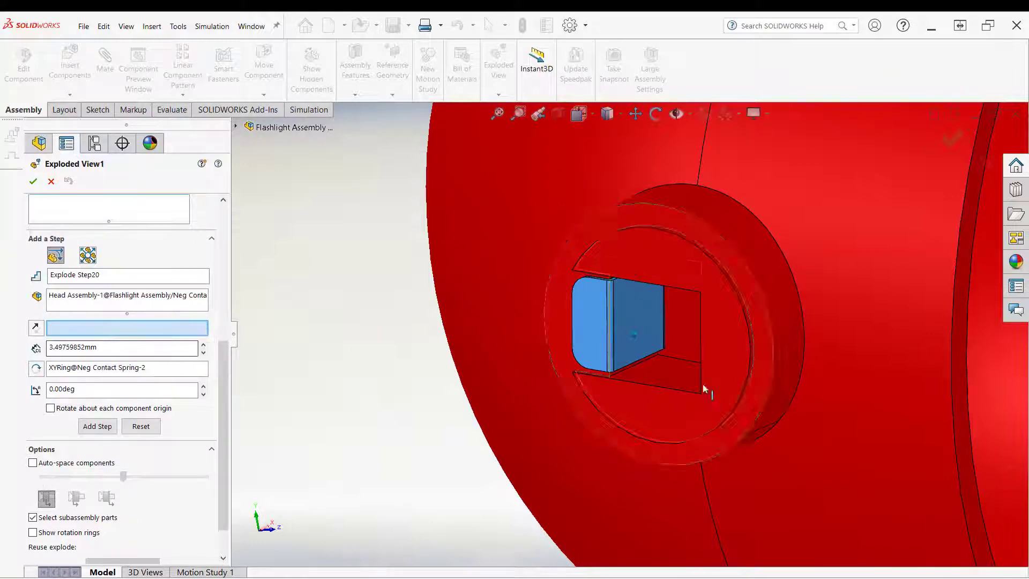
left_click(644, 323)
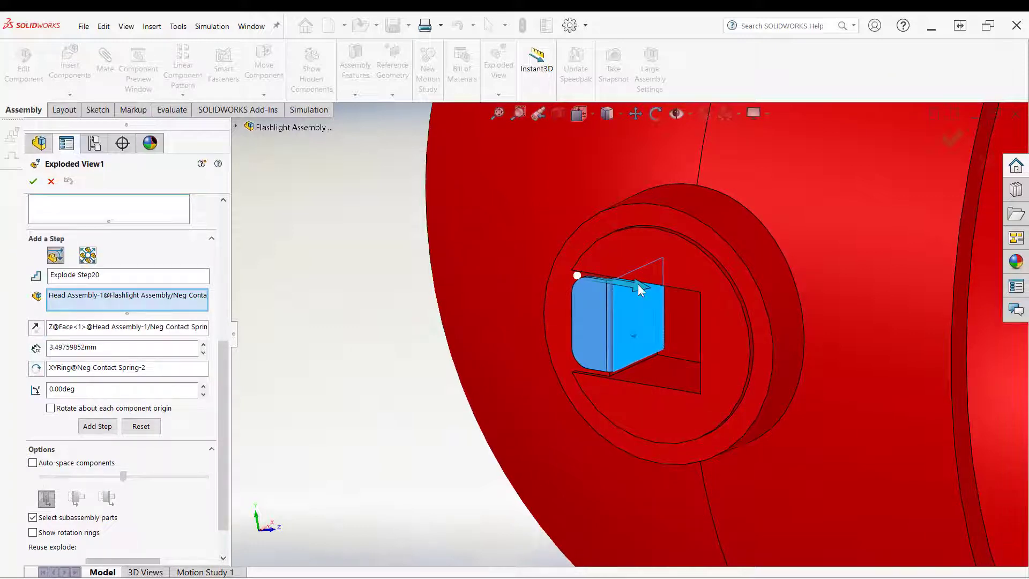
left_click_drag(638, 285, 691, 300)
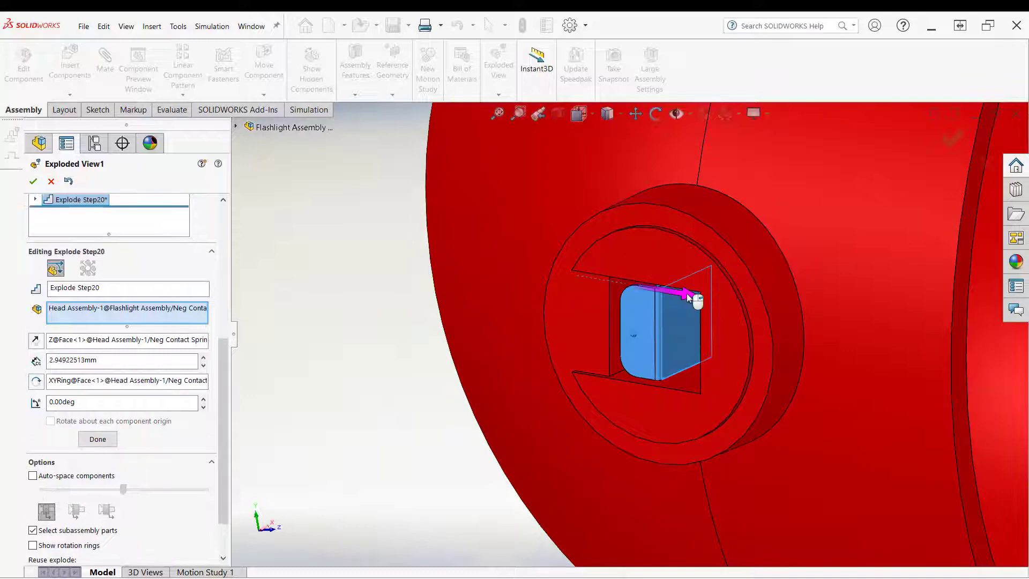
right_click(396, 305)
left_click(406, 366)
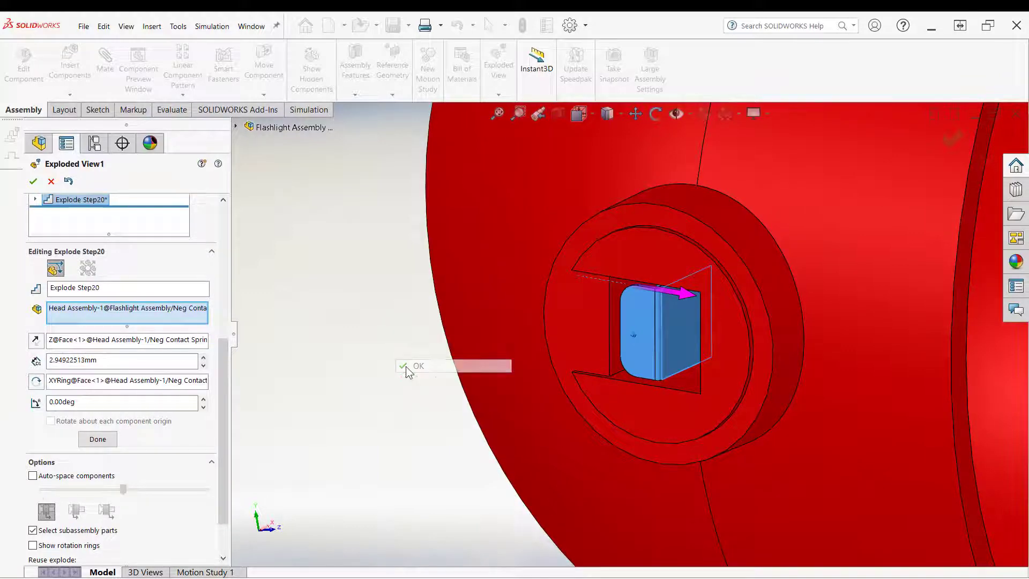
middle_click_drag(472, 346, 272, 326)
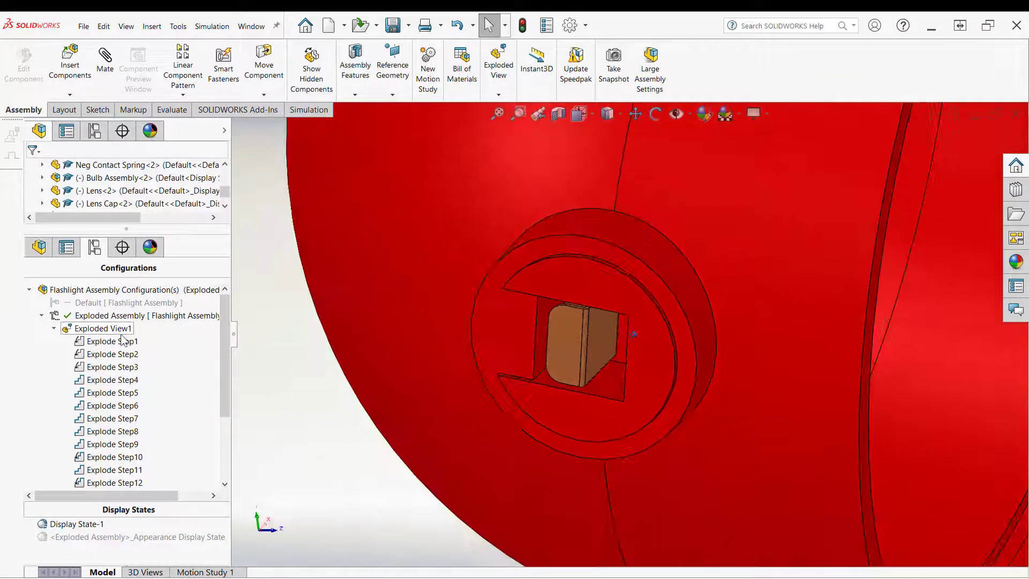
Step: Reopen the exploded view editor, select the negative contact spring and move its triad onto the circular face around the spring's opening
right_click(118, 329)
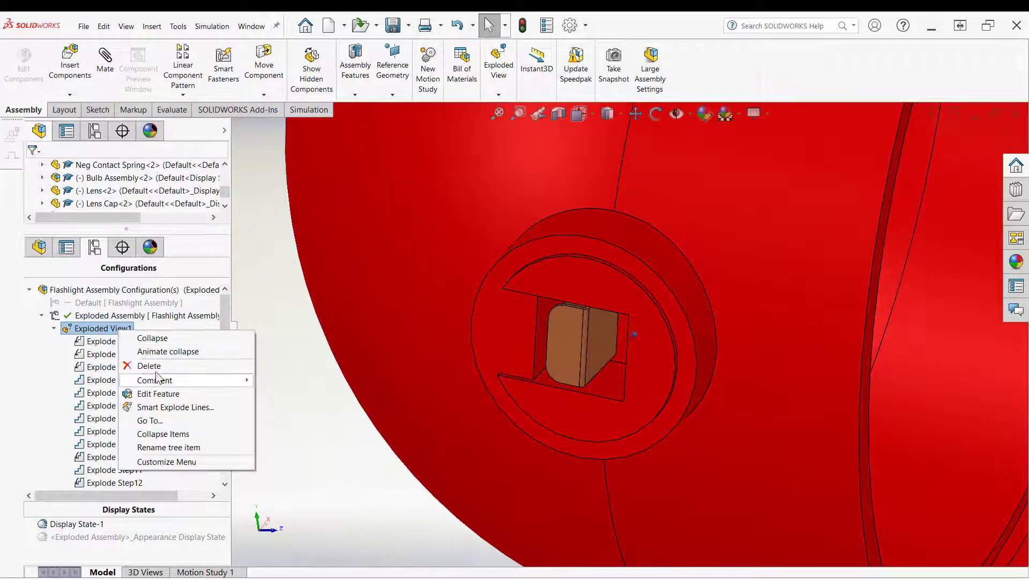
left_click(182, 388)
left_click(574, 350)
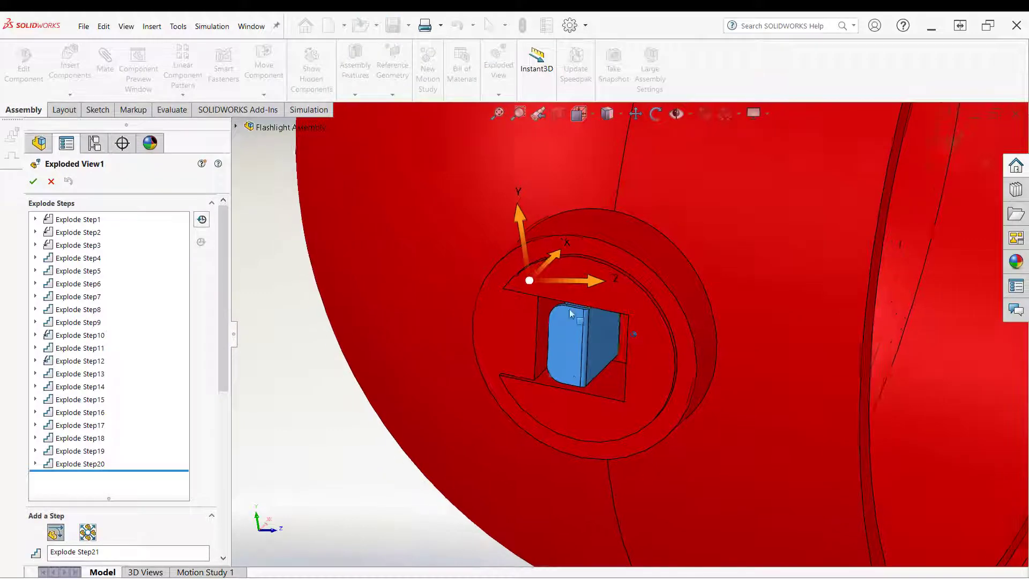
middle_click_drag(566, 256, 596, 335)
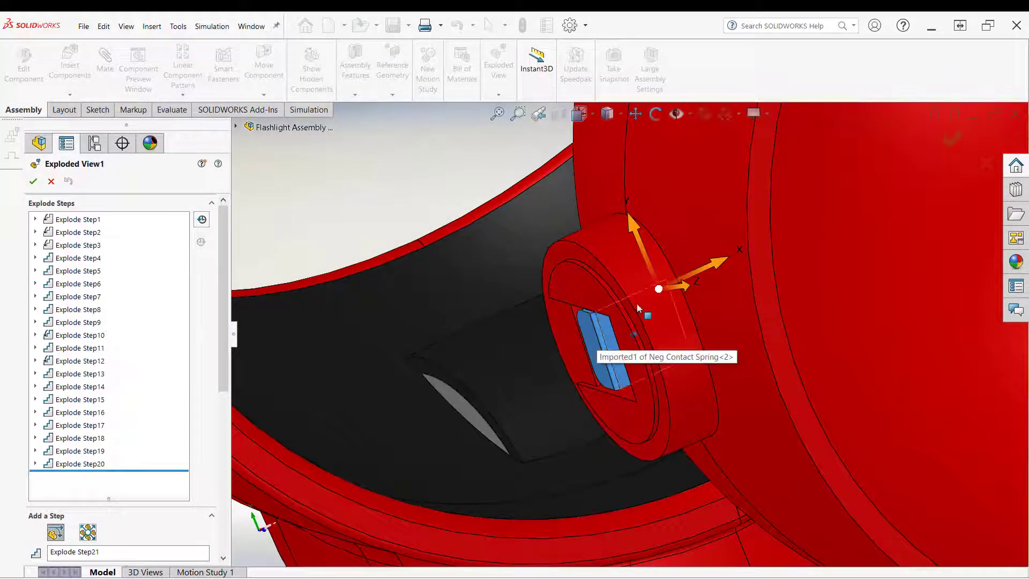
mouse_move(636, 304)
middle_mouse_down()
mouse_move(627, 291)
mouse_move(497, 292)
mouse_move(362, 395)
mouse_move(345, 374)
middle_mouse_up()
right_click(345, 374)
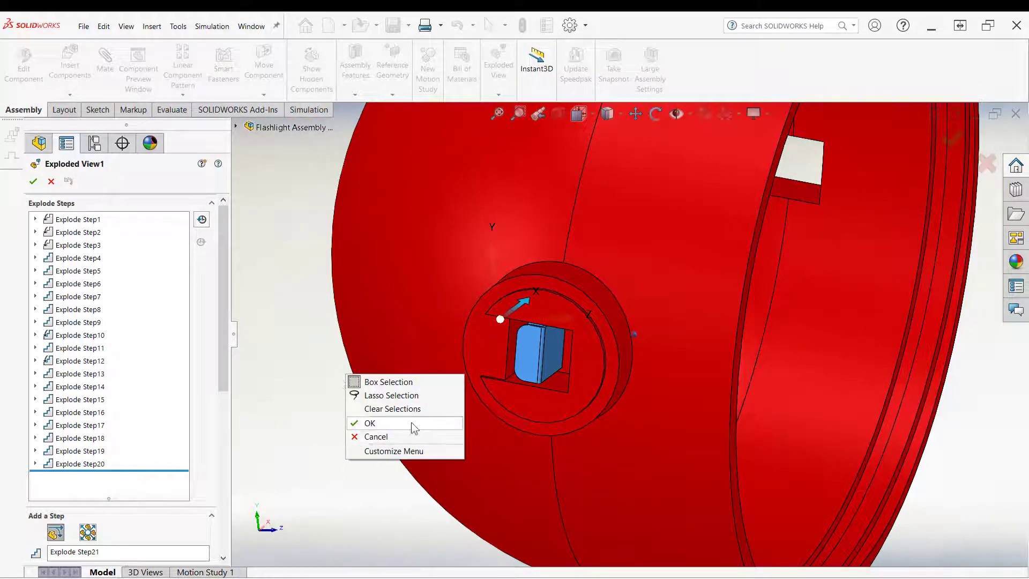
left_click(270, 398)
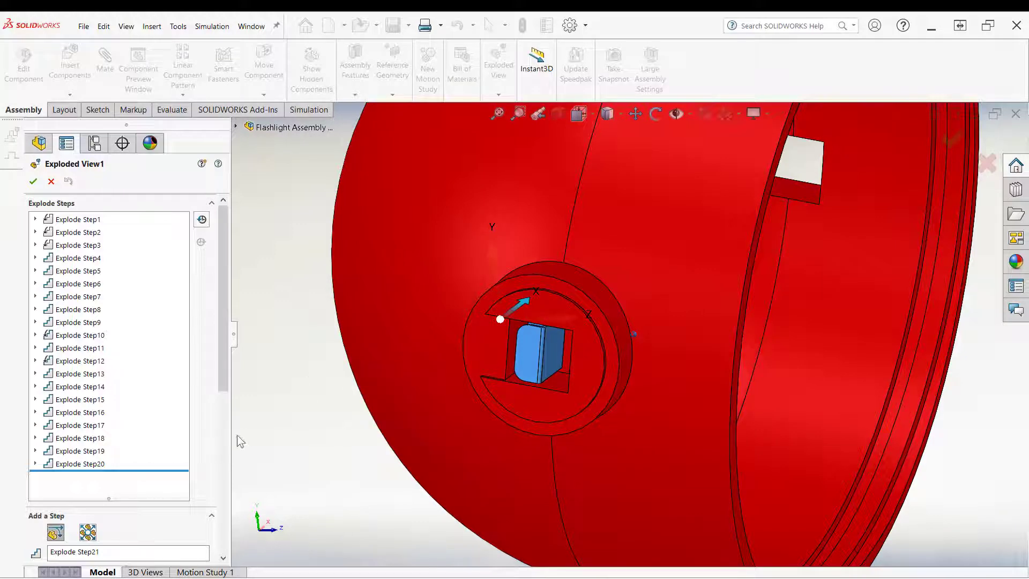
middle_click_drag(498, 274, 505, 292)
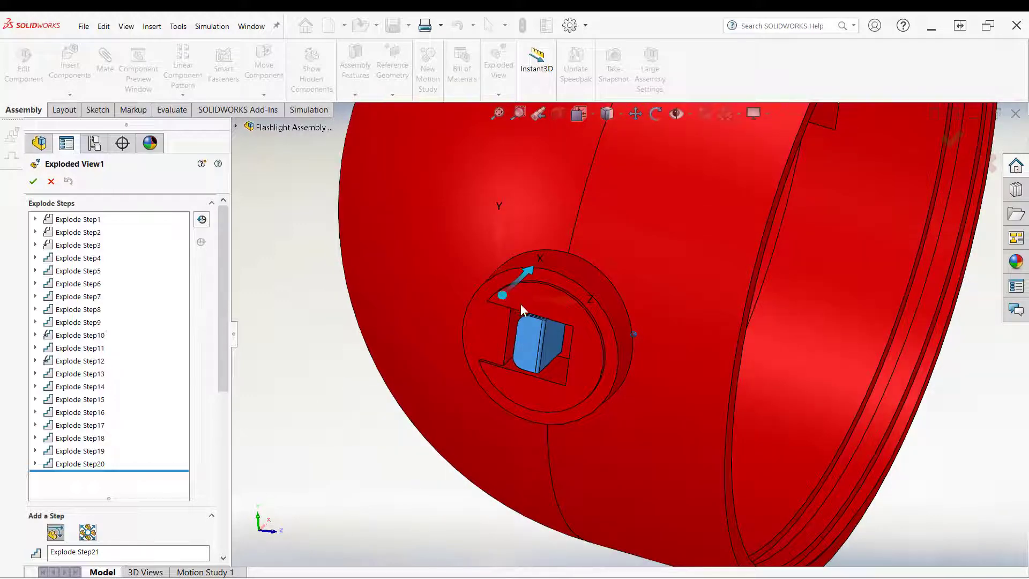
left_click(484, 371)
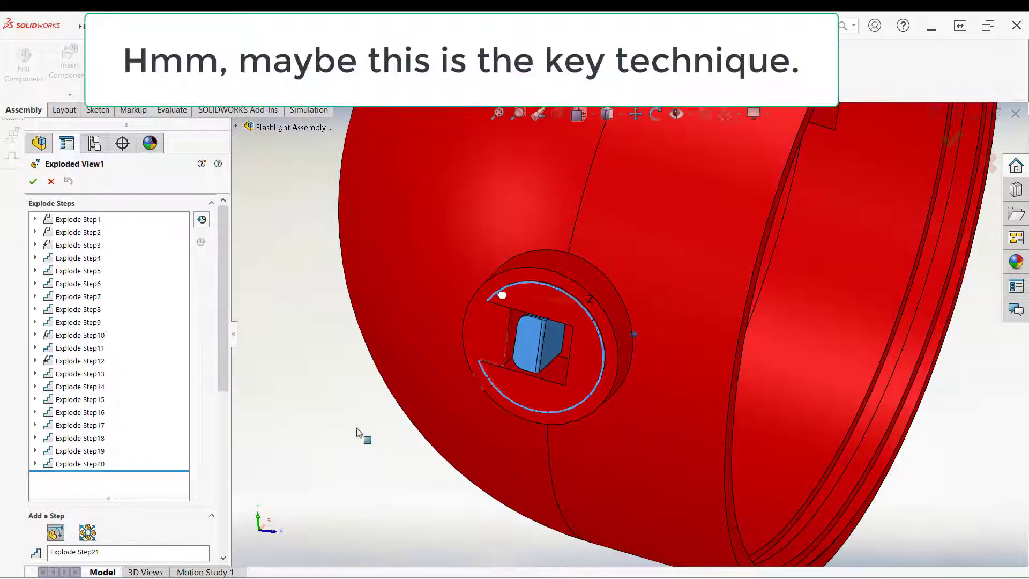
left_click(502, 323)
middle_click_drag(502, 323, 532, 303)
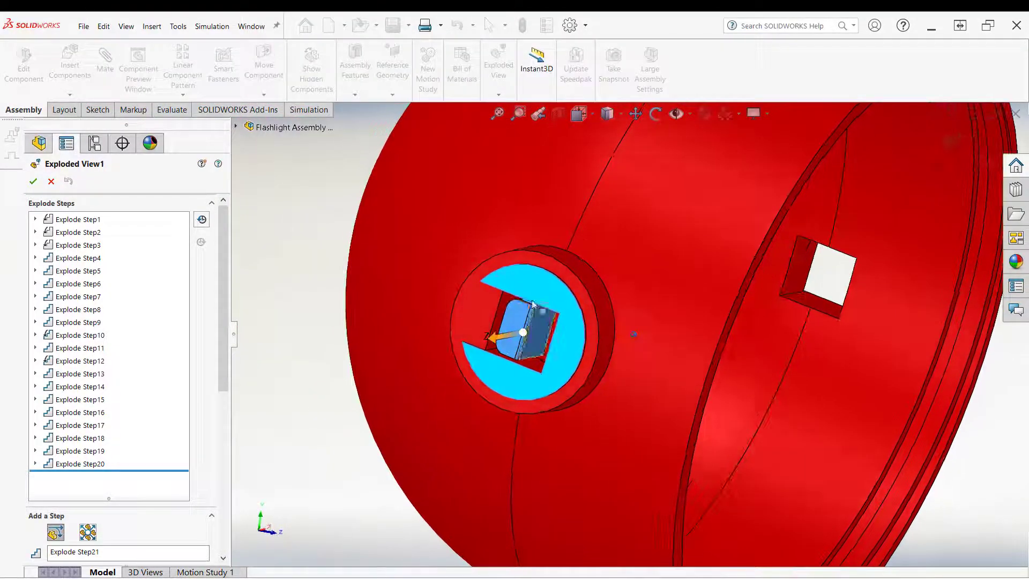
Step: Drag the negative contact spring out along its direction as Explode Step21 and close the exploded view editor
middle_click_drag(511, 338, 506, 342)
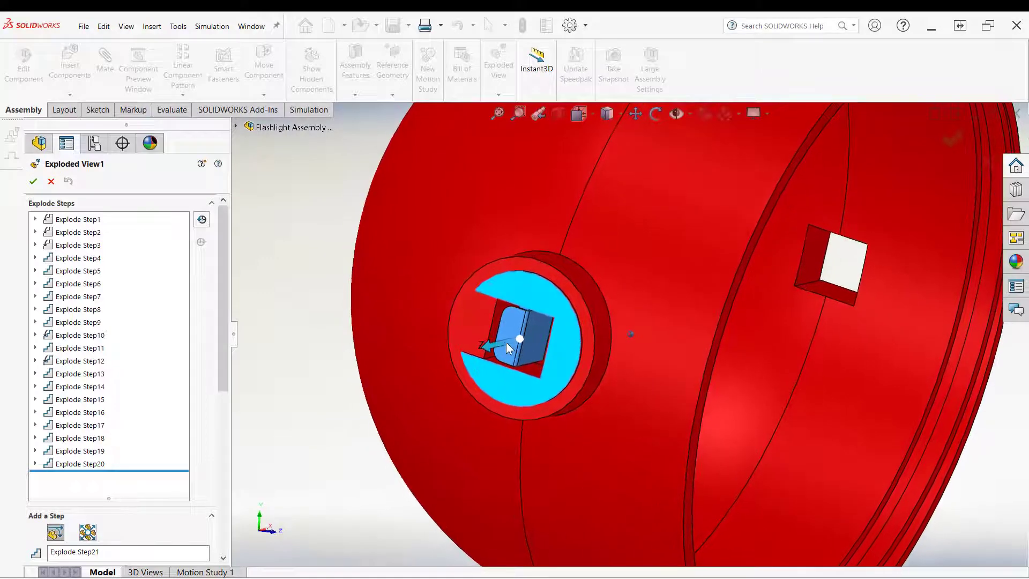
left_click_drag(486, 346, 600, 327)
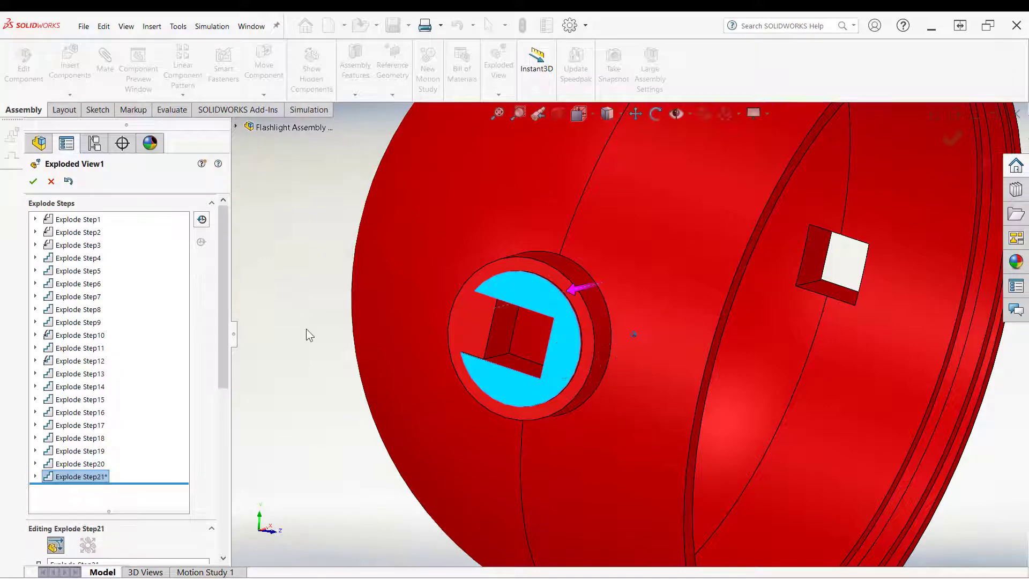
right_click(277, 297)
left_click(295, 361)
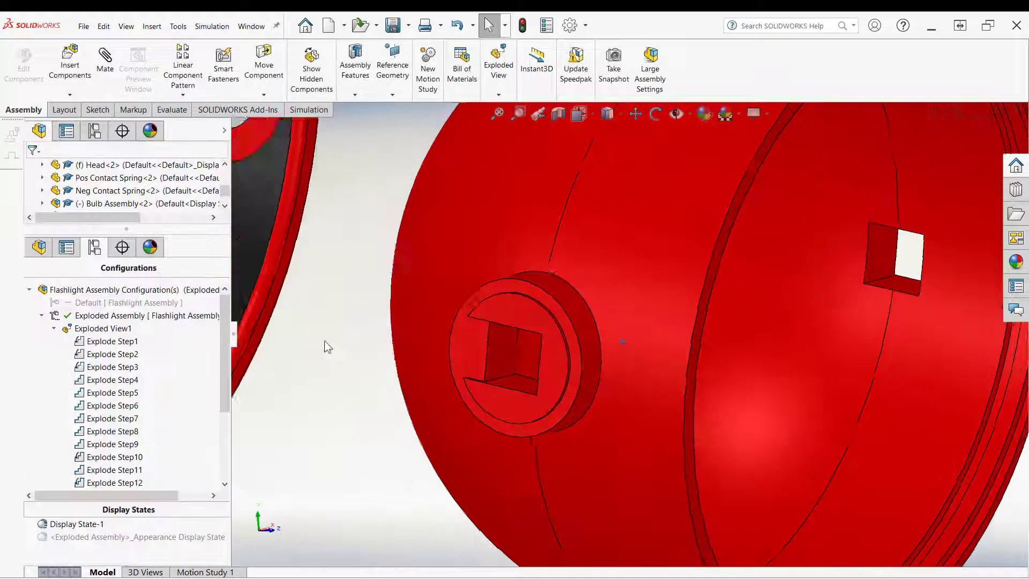
Step: Reopen the exploded view editor, select the negative contact spring, align its direction to its face and drag it about 37 mm as Explode Step22
middle_click_drag(324, 342, 374, 360)
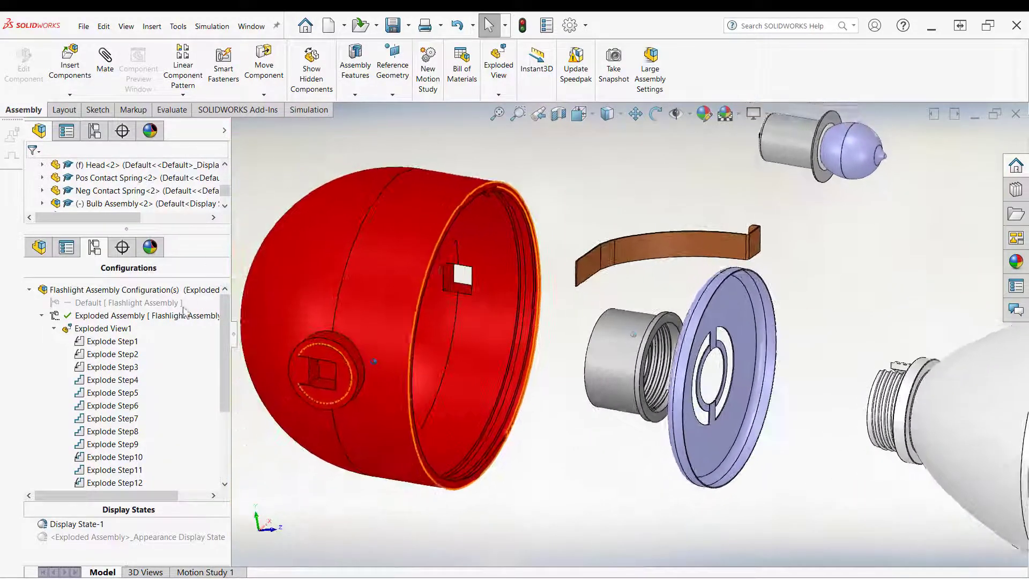
right_click(98, 333)
left_click(137, 390)
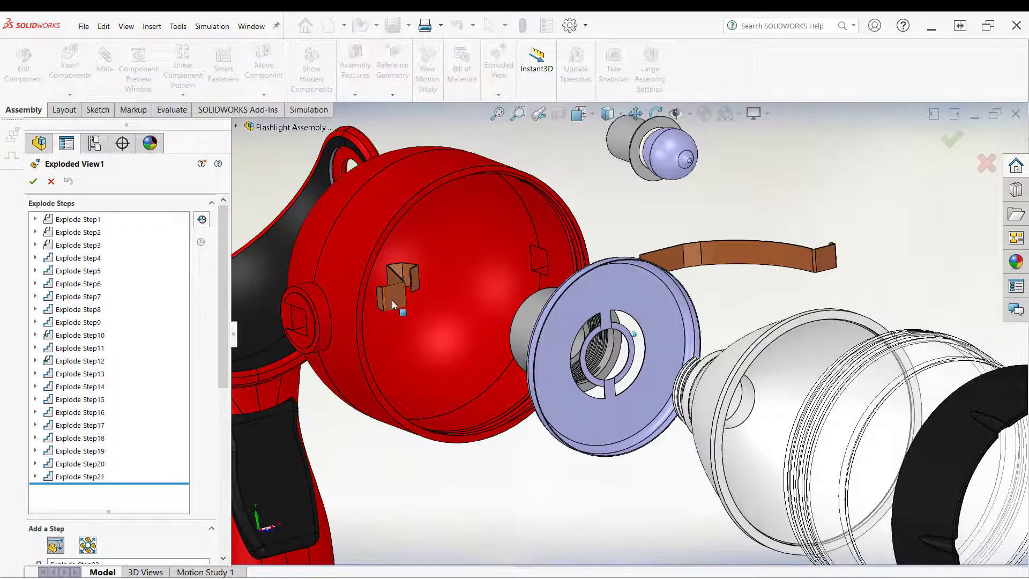
left_click(394, 300)
middle_click_drag(395, 299, 424, 280)
left_click(433, 278)
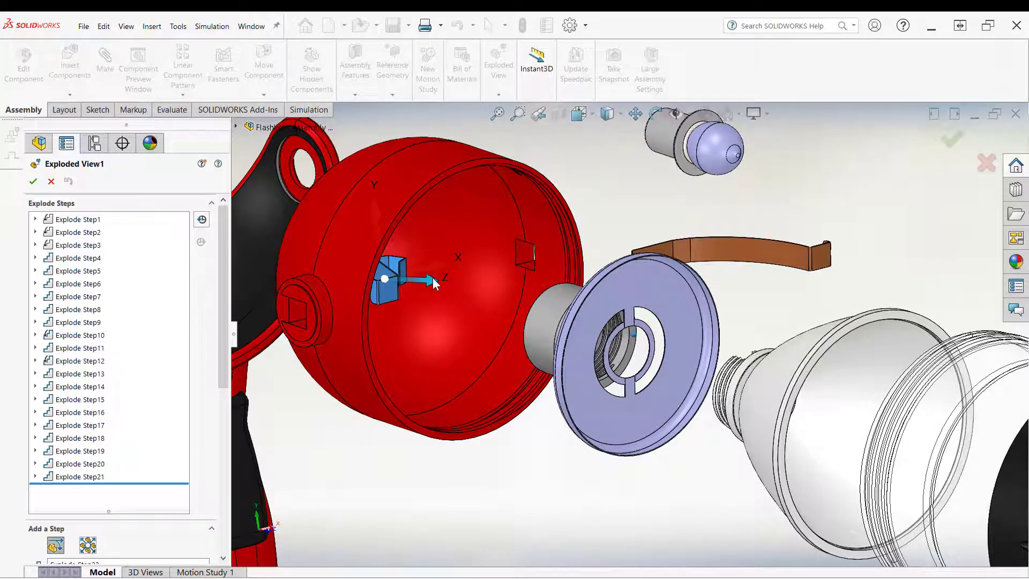
left_click_drag(224, 308, 222, 452)
left_click(72, 285)
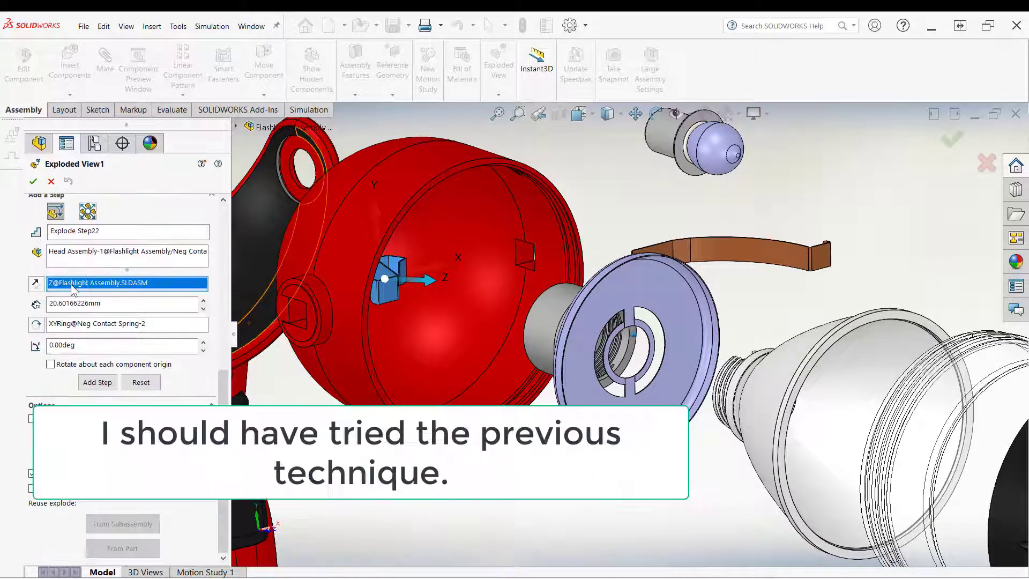
right_click(73, 289)
left_click(96, 307)
left_click(384, 291)
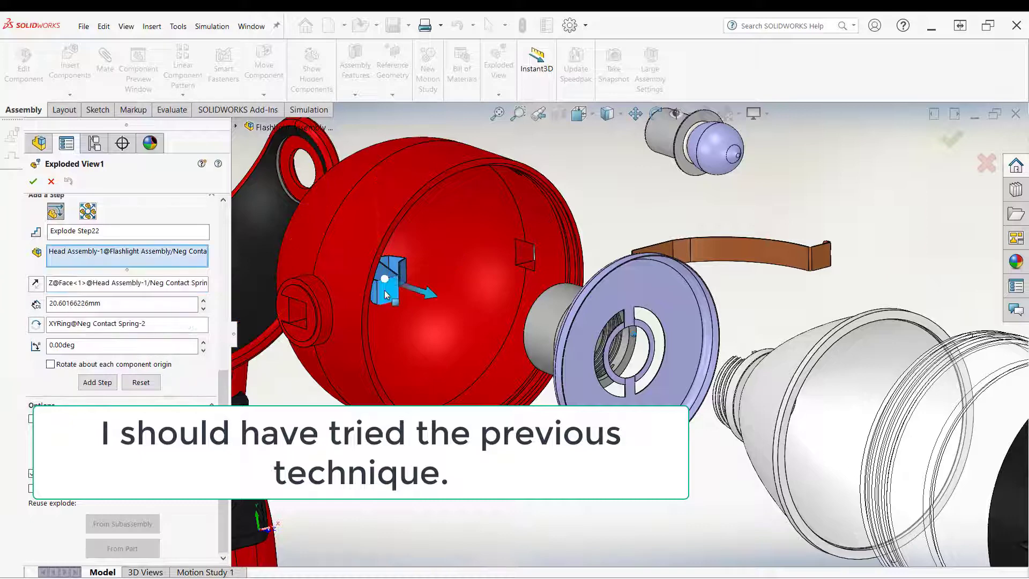
left_click_drag(430, 297, 451, 483)
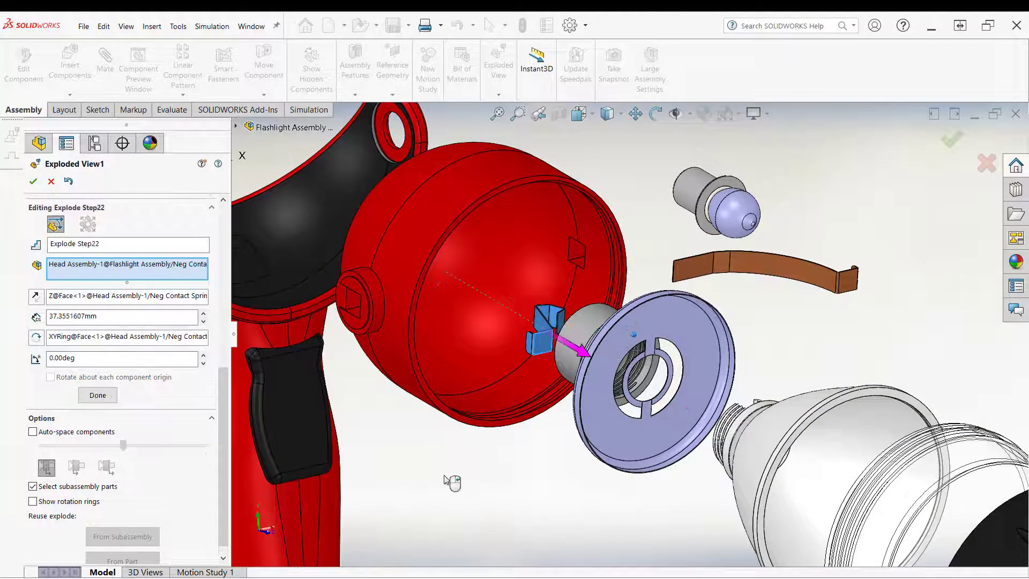
Step: Start a new explode step on the negative contact spring and clear its explode direction reference
left_click(451, 482)
middle_click_drag(444, 475, 514, 325)
left_click(498, 335)
scroll(514, 325, "up", 1)
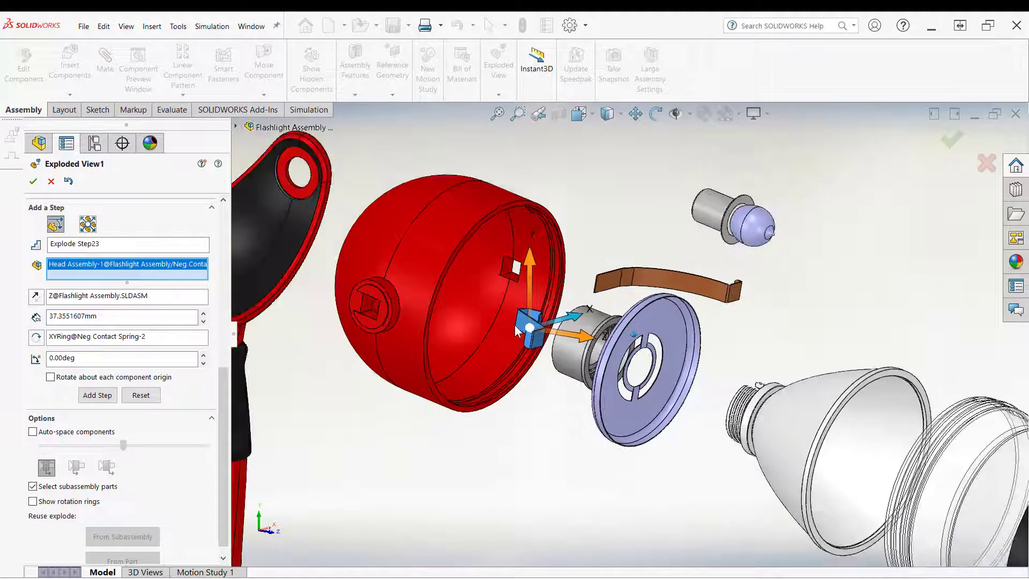
scroll(564, 323, "down", 2)
scroll(573, 325, "up", 1)
scroll(573, 325, "down", 3)
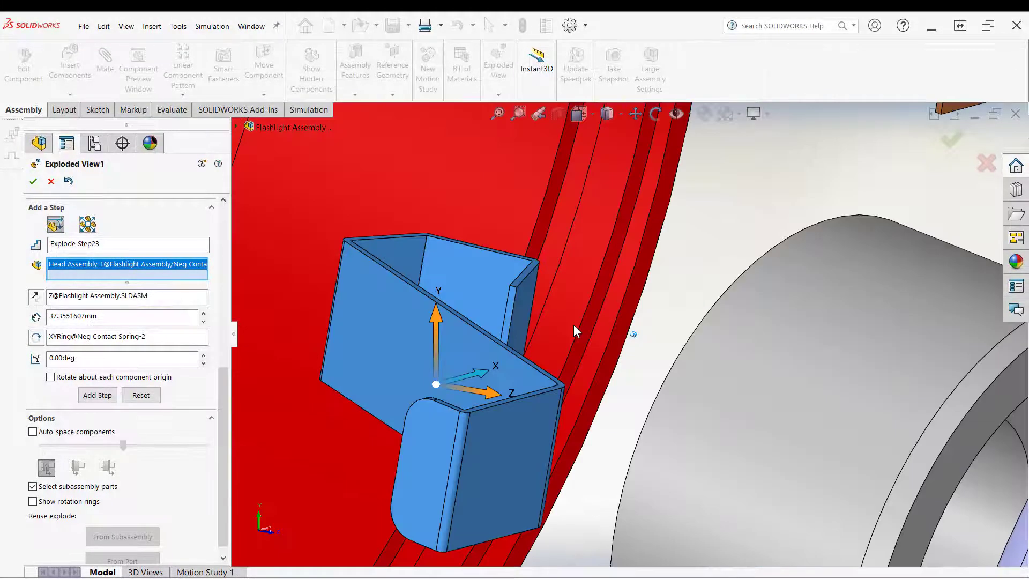
scroll(574, 325, "up", 4)
scroll(548, 357, "down", 2)
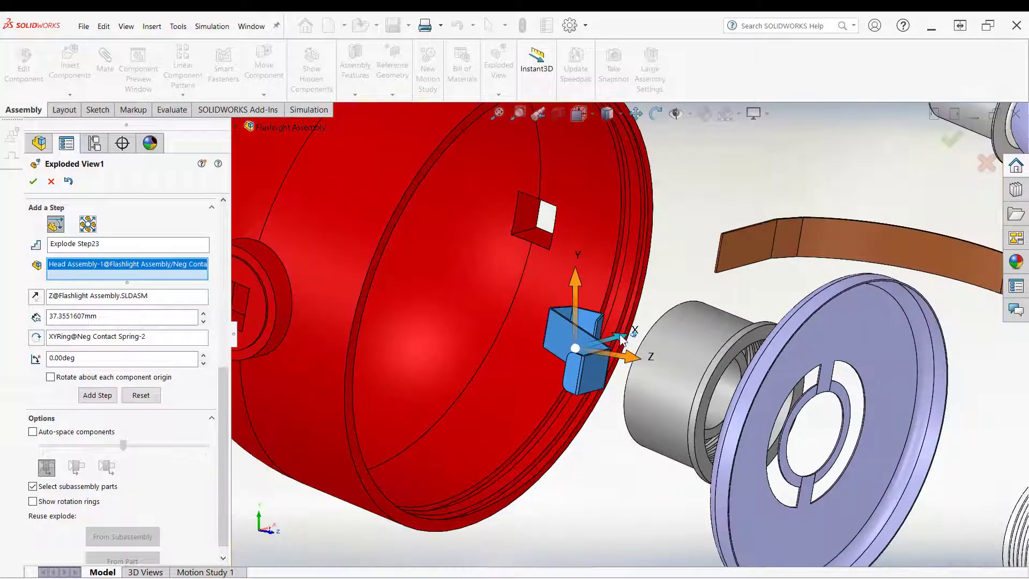
left_click(620, 339)
left_click(88, 296)
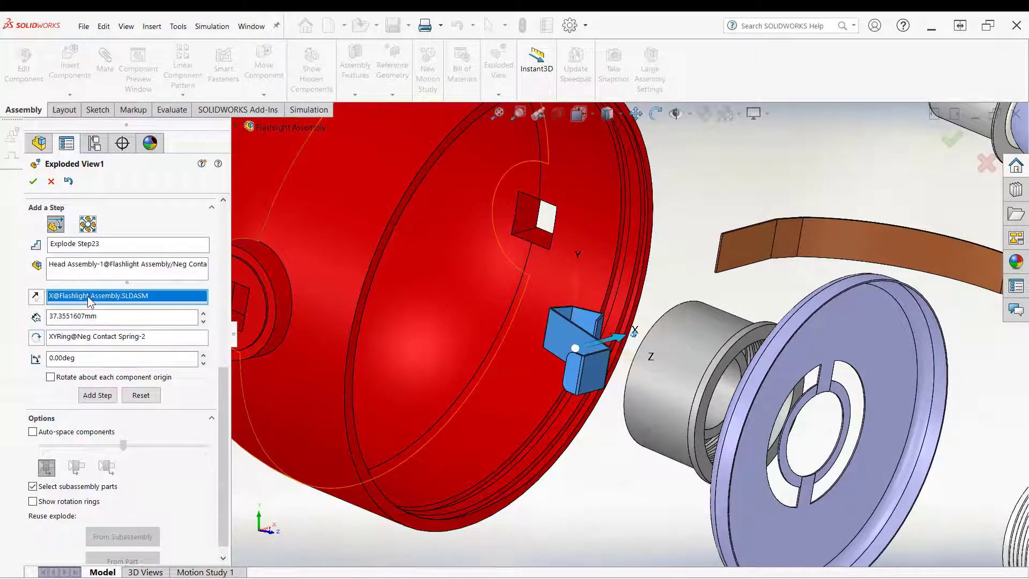
right_click(88, 296)
left_click(120, 305)
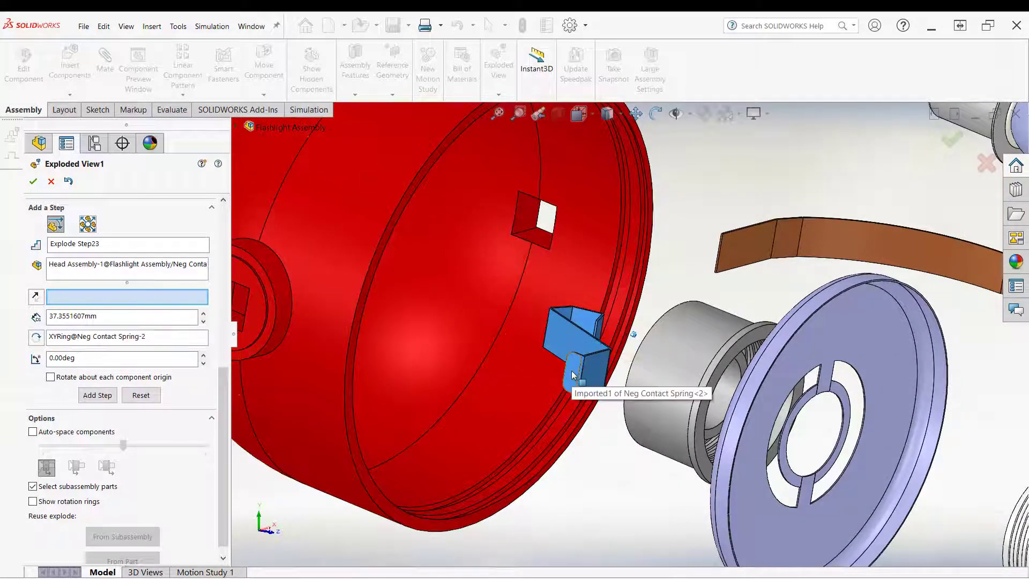
Step: Align the spring's direction to another of its faces, drag it about 58.5 mm as Explode Step23 and finish the step
left_click(572, 374)
middle_click_drag(572, 375, 539, 402)
scroll(398, 348, "up", 3)
left_click_drag(538, 403, 409, 404)
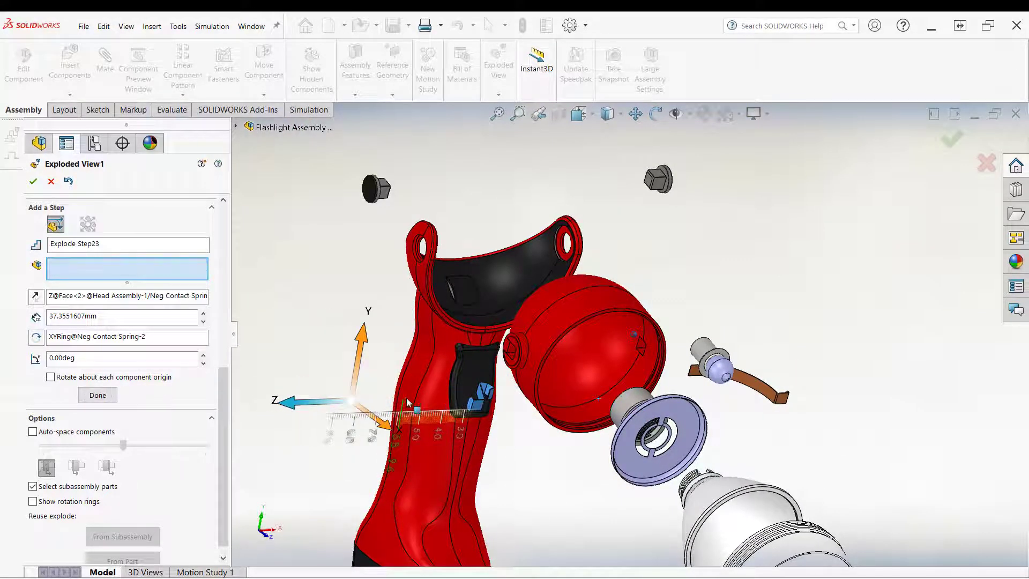
middle_click_drag(435, 381, 515, 332)
scroll(515, 332, "down", 5)
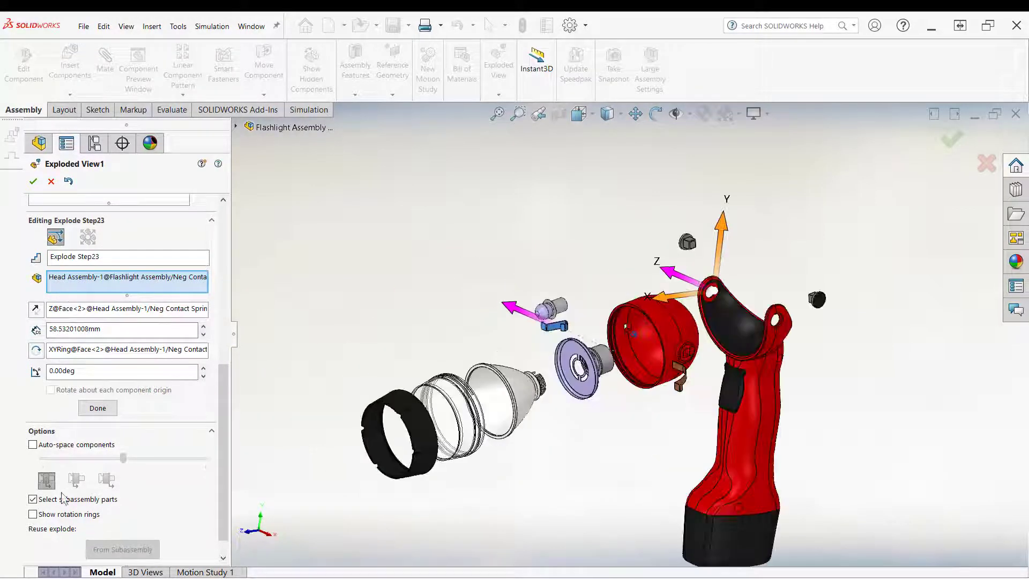
scroll(123, 428, "down", 1)
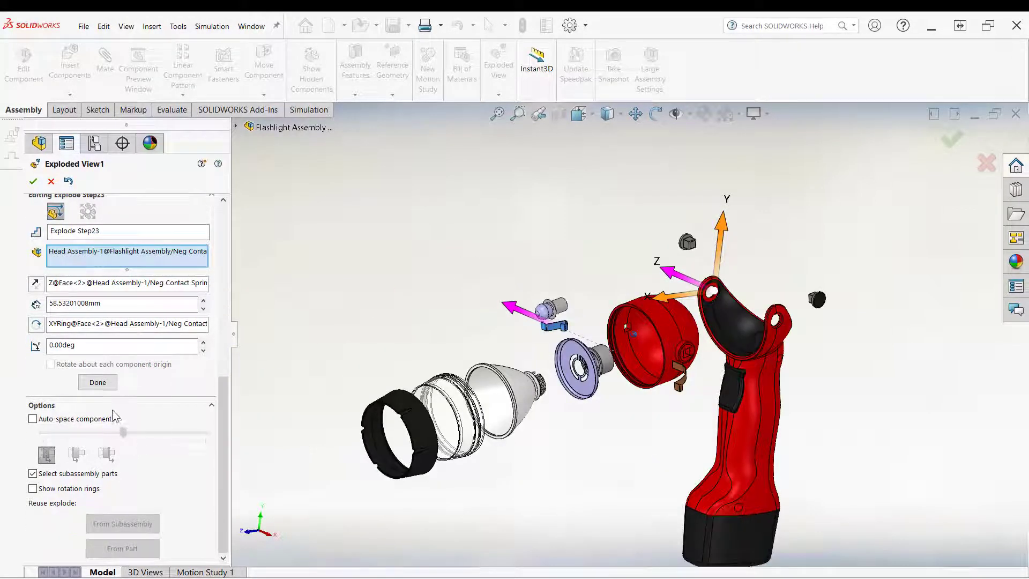
left_click(101, 378)
Step: Close the exploded view editor, keeping the new explode steps
middle_click_drag(391, 327, 397, 262, "ctrl")
scroll(397, 262, "down", 1)
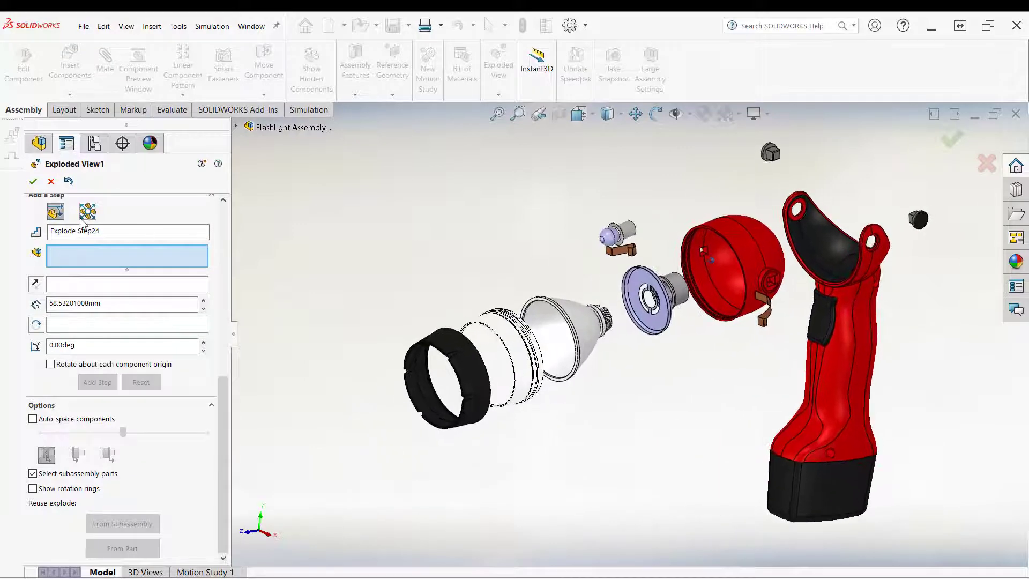
left_click(33, 181)
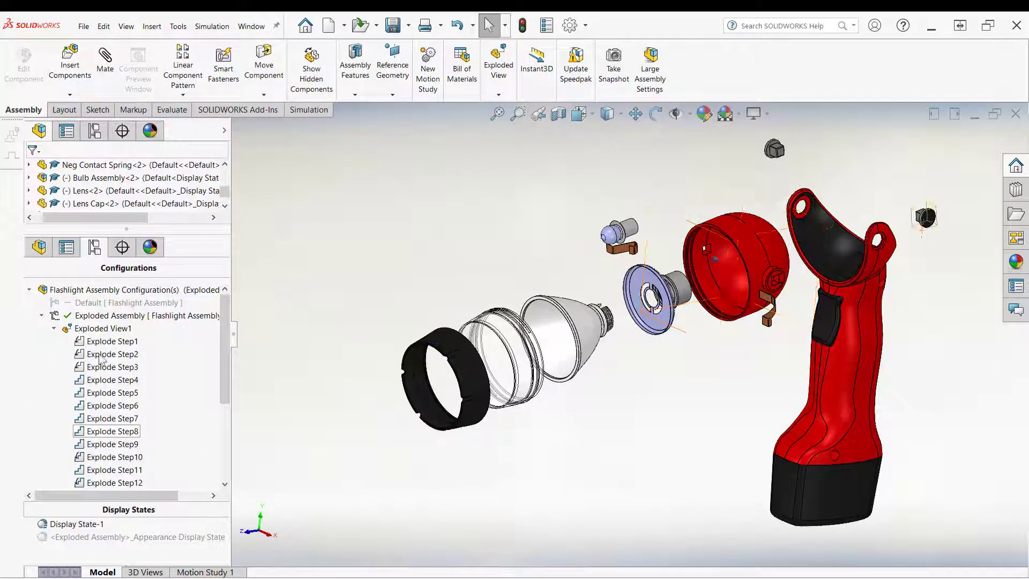
Step: Collapse the exploded view and play the explode animation at half speed, then close the animation controller
right_click(103, 331)
left_click(117, 338)
right_click(99, 329)
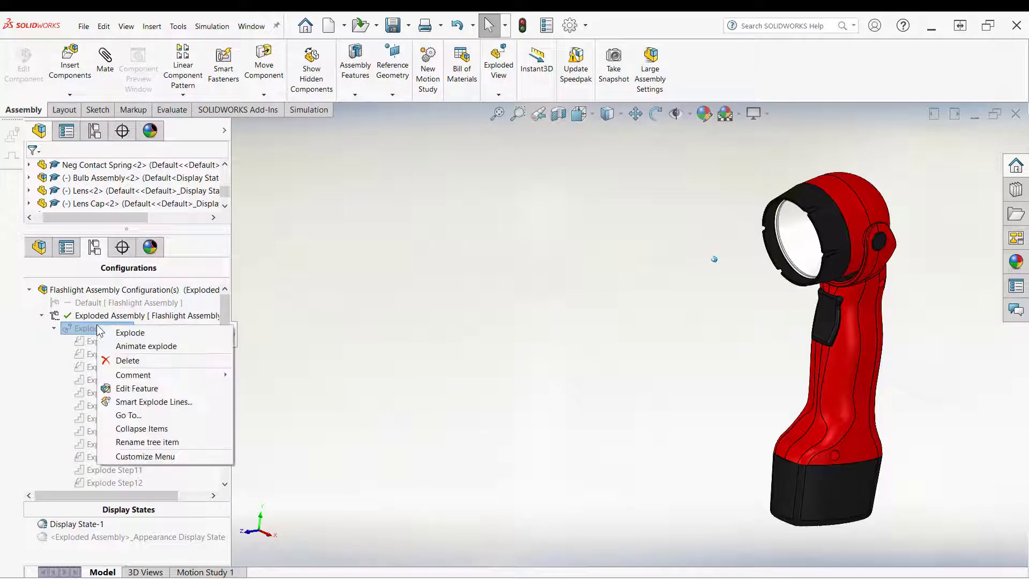
left_click(120, 348)
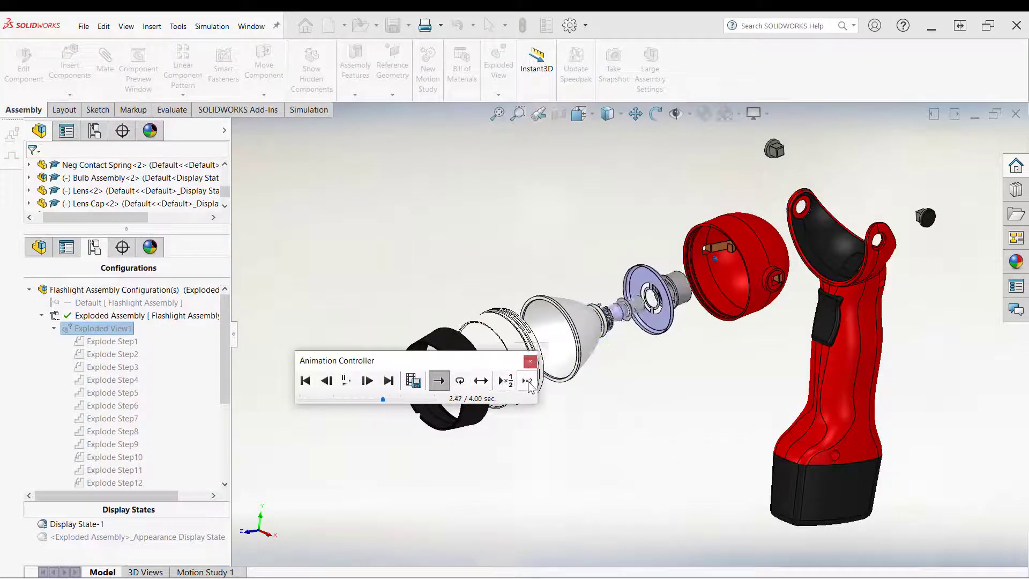
left_click(505, 380)
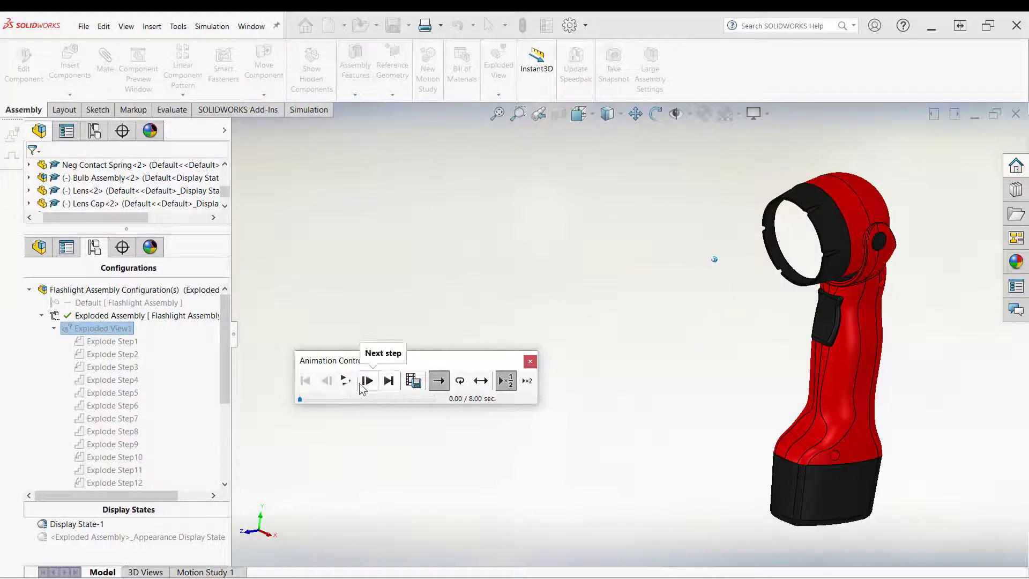
left_click(345, 381)
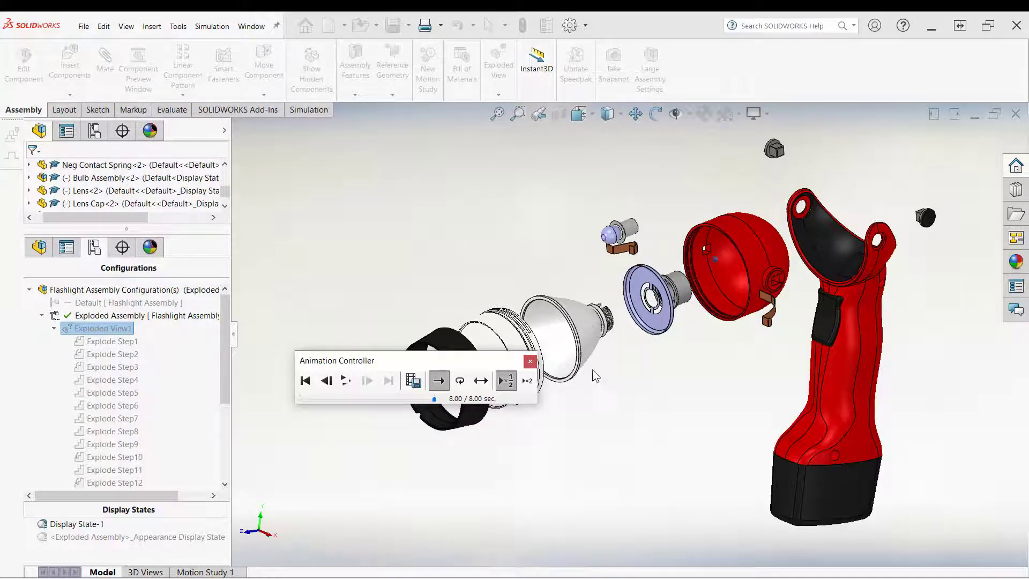
left_click(530, 361)
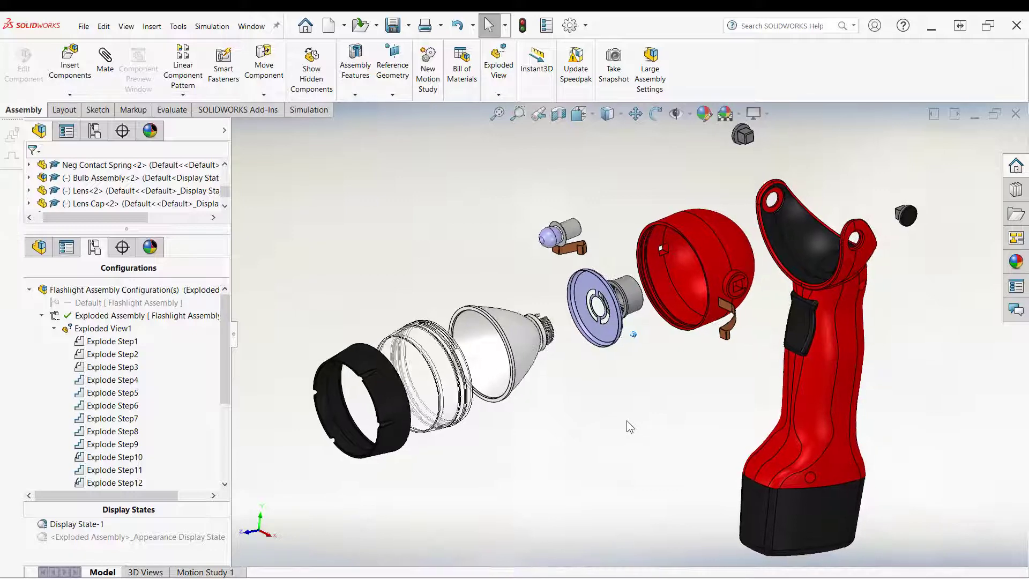
Step: Reopen the exploded view editor and select both self-tapping screws on the flashlight handle
middle_click_drag(626, 420, 669, 242)
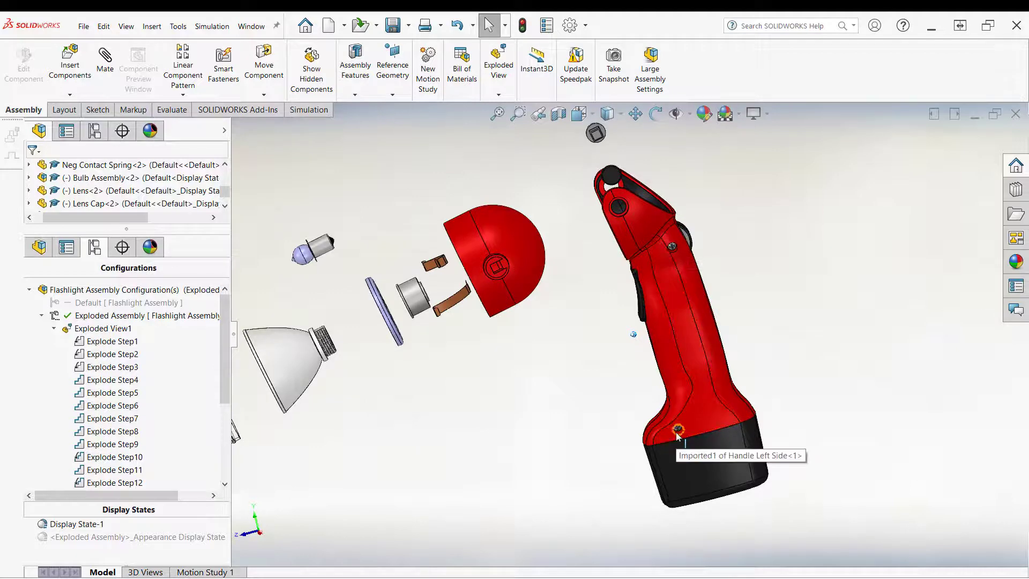
middle_click_drag(676, 435, 865, 288)
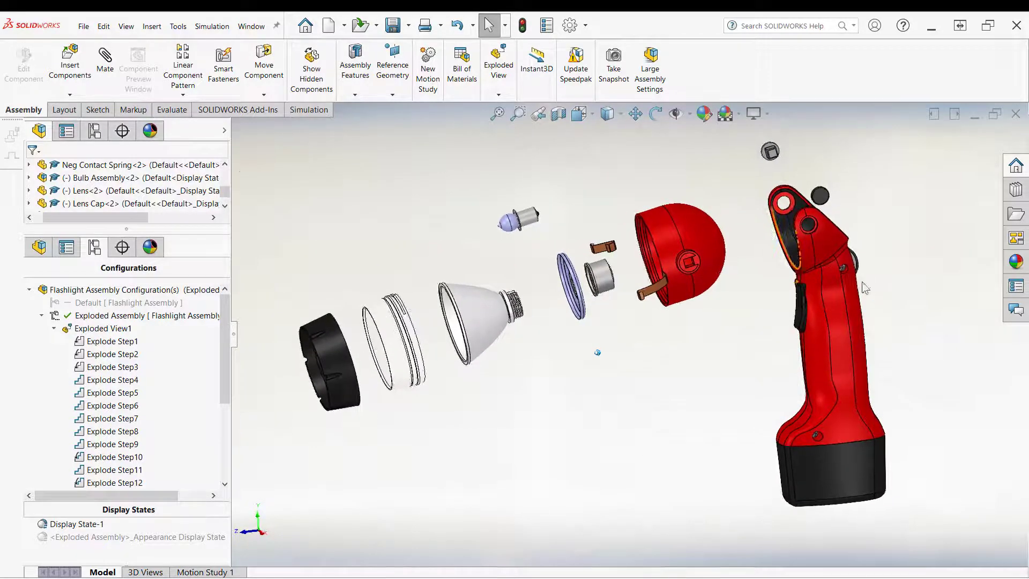
scroll(865, 288, "down", 5)
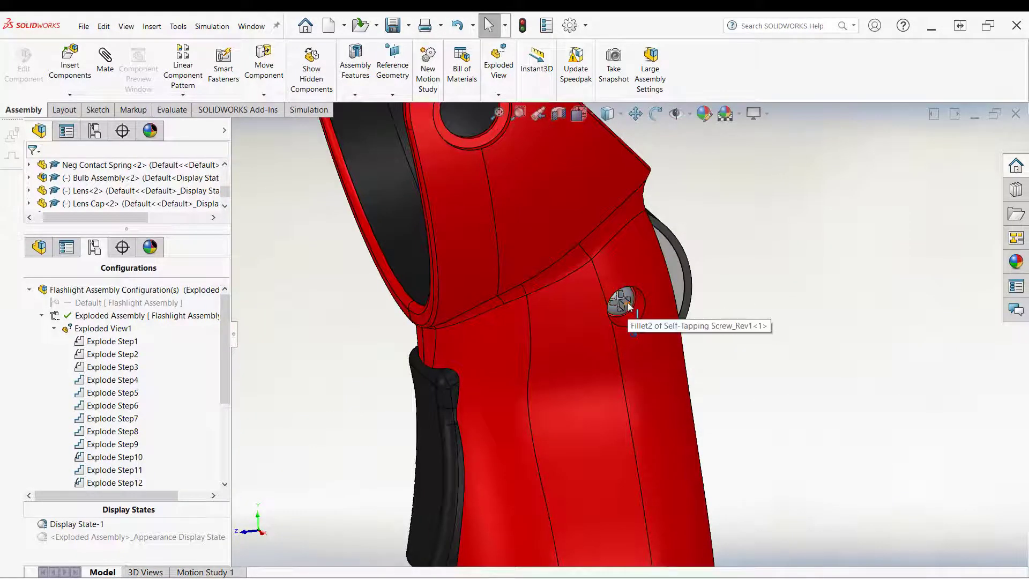
scroll(628, 306, "down", 5)
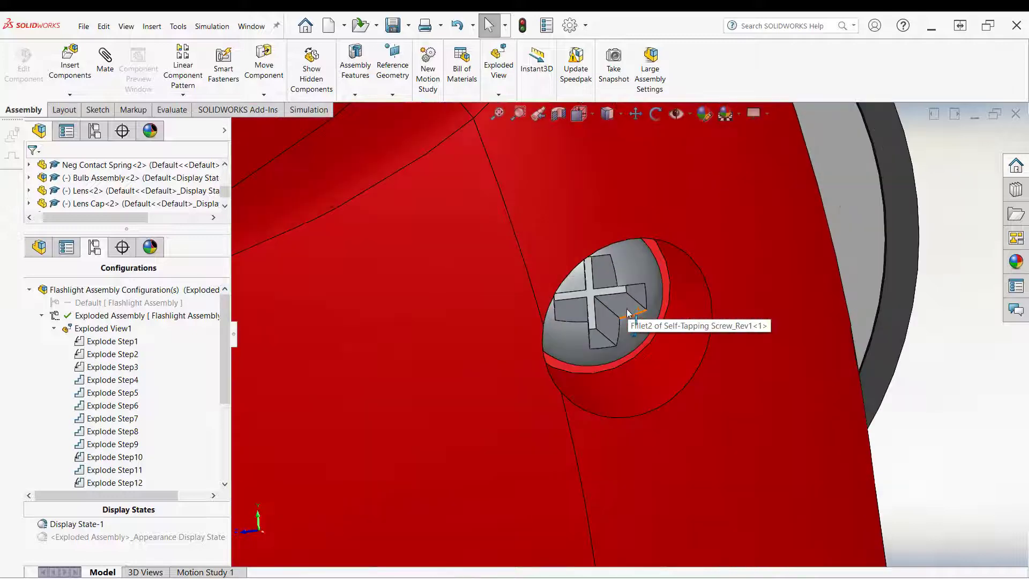
right_click(95, 328)
left_click(110, 393)
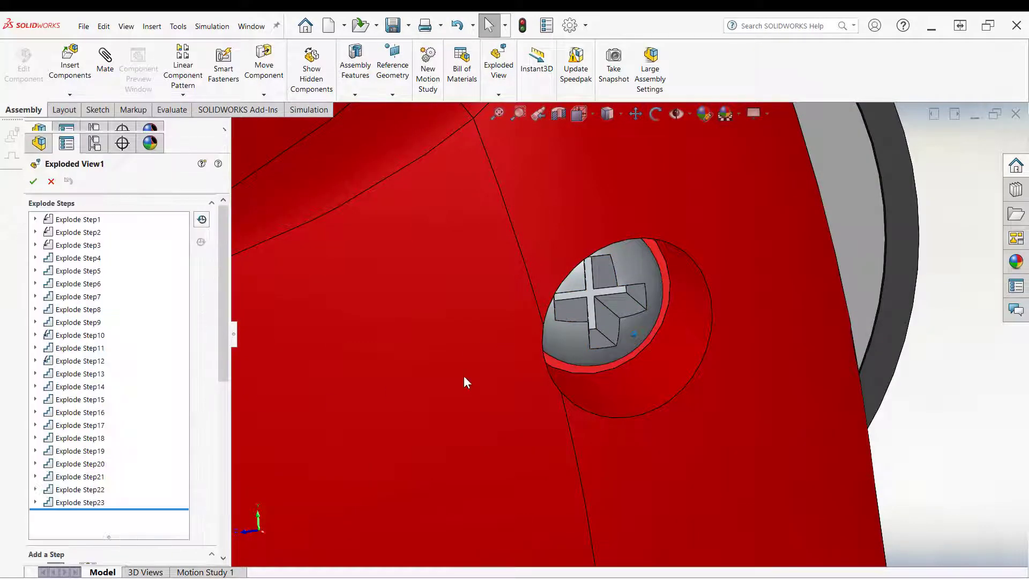
left_click(636, 332)
scroll(636, 332, "up", 10)
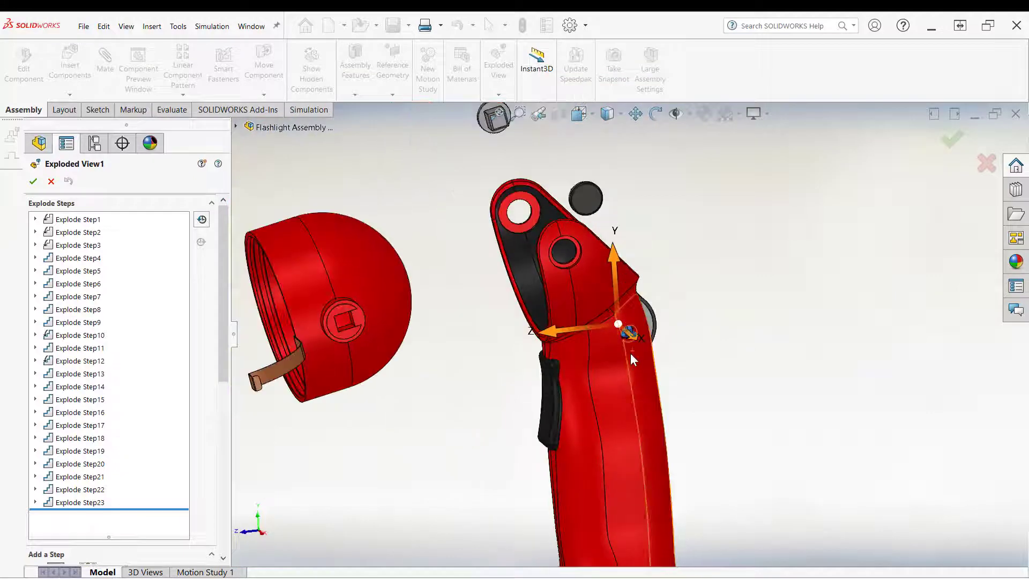
scroll(572, 397, "down", 10)
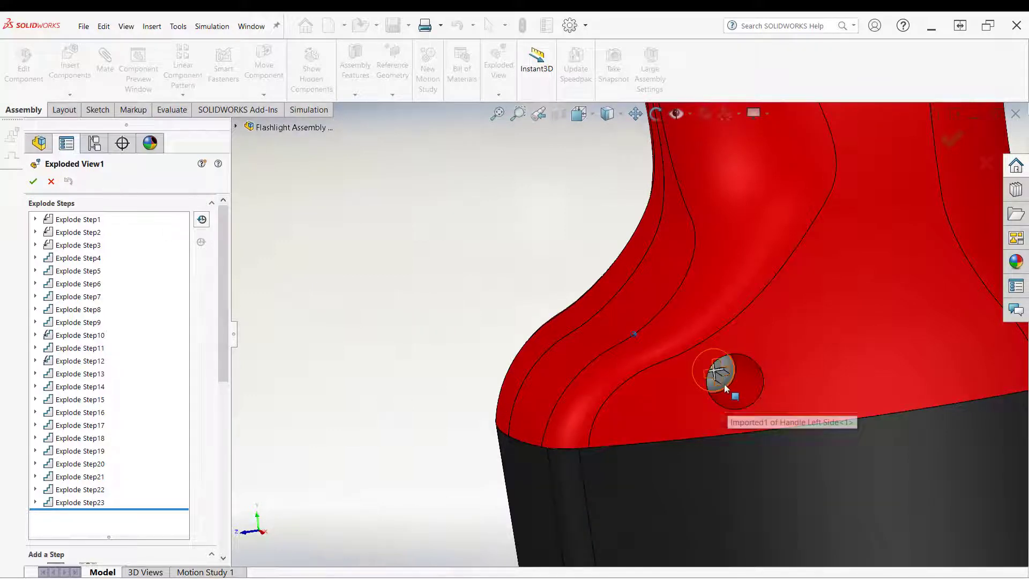
scroll(728, 387, "down", 5)
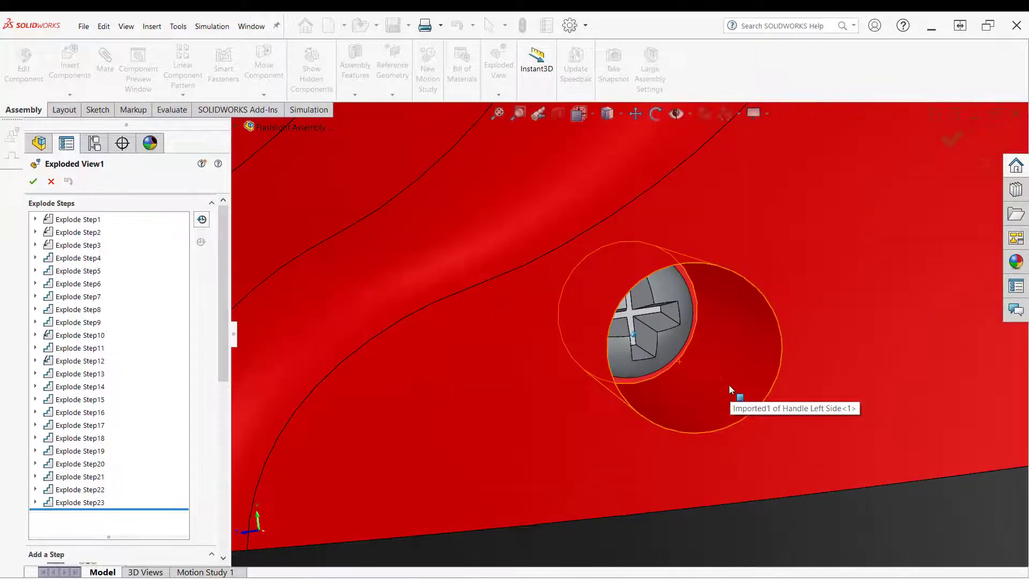
left_click(670, 346)
scroll(669, 342, "up", 8)
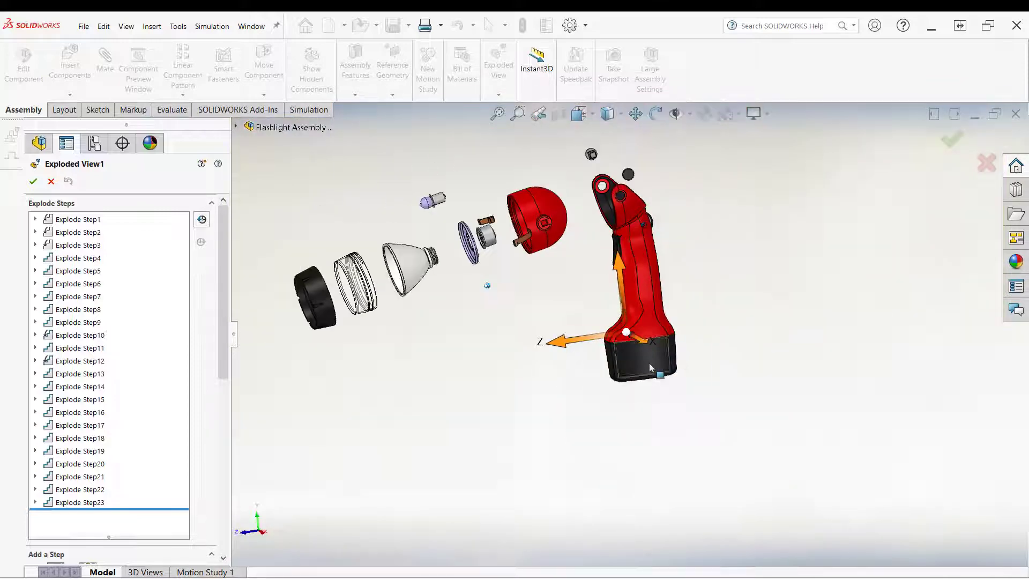
Step: Drag the two selected screws out of the handle along the triad's axis as Explode Step24
middle_click_drag(649, 368, 566, 341)
left_click_drag(562, 340, 780, 429)
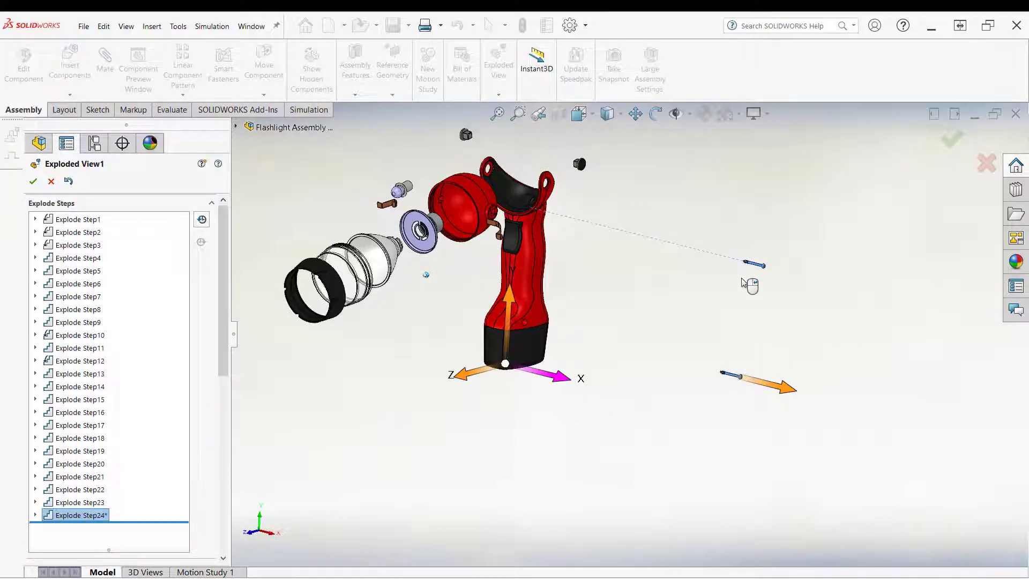
scroll(749, 285, "down", 10)
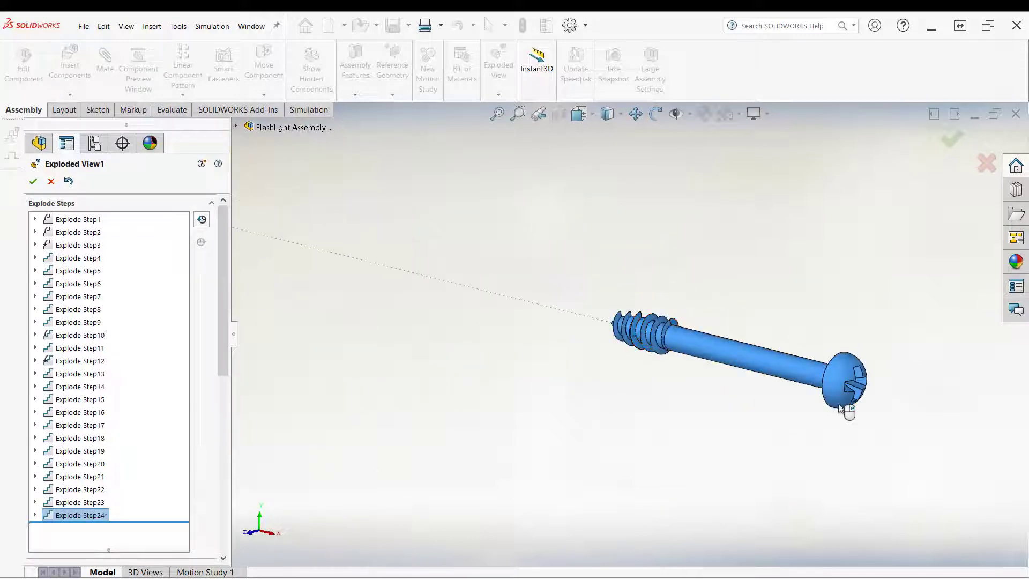
Step: Accept the exploded view to close the editor with the screw explode step kept
scroll(739, 379, "up", 10)
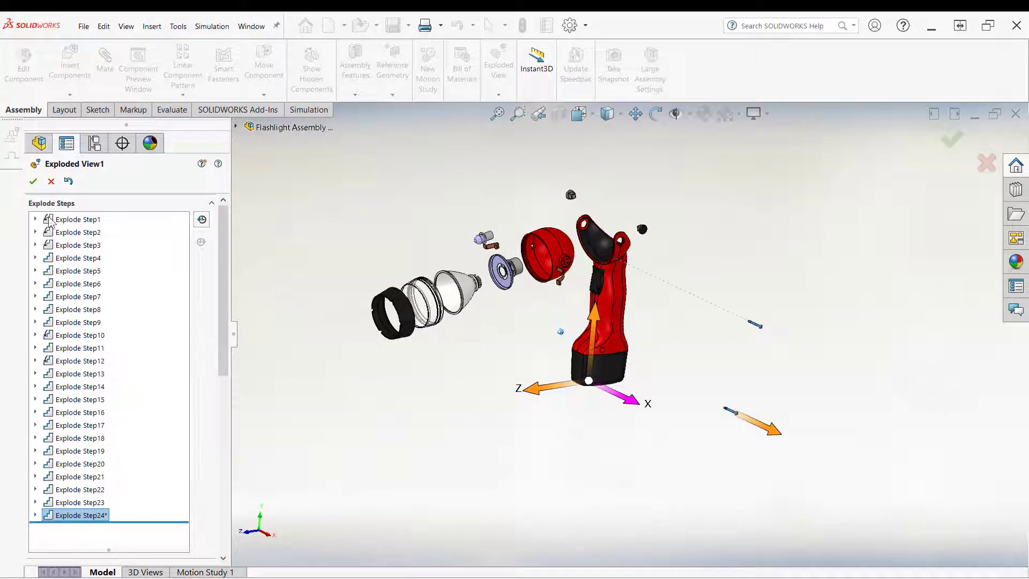
left_click(32, 181)
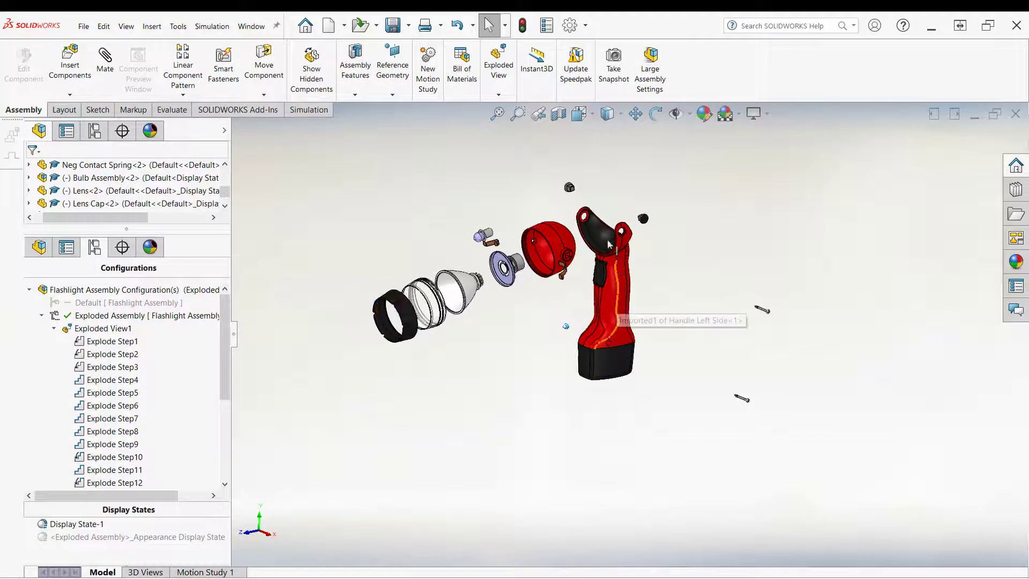
scroll(600, 222, "down", 5)
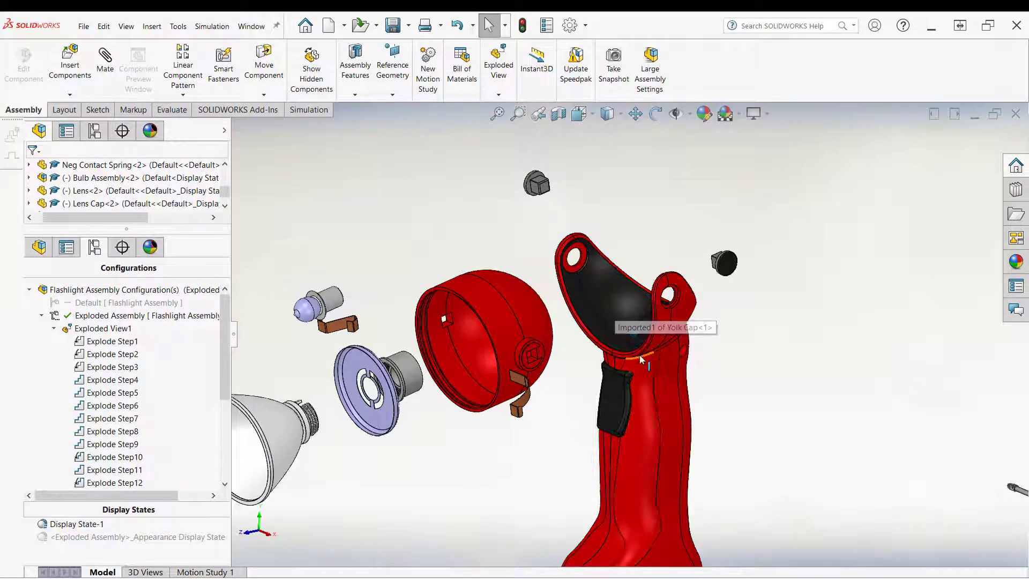
scroll(640, 370, "up", 5)
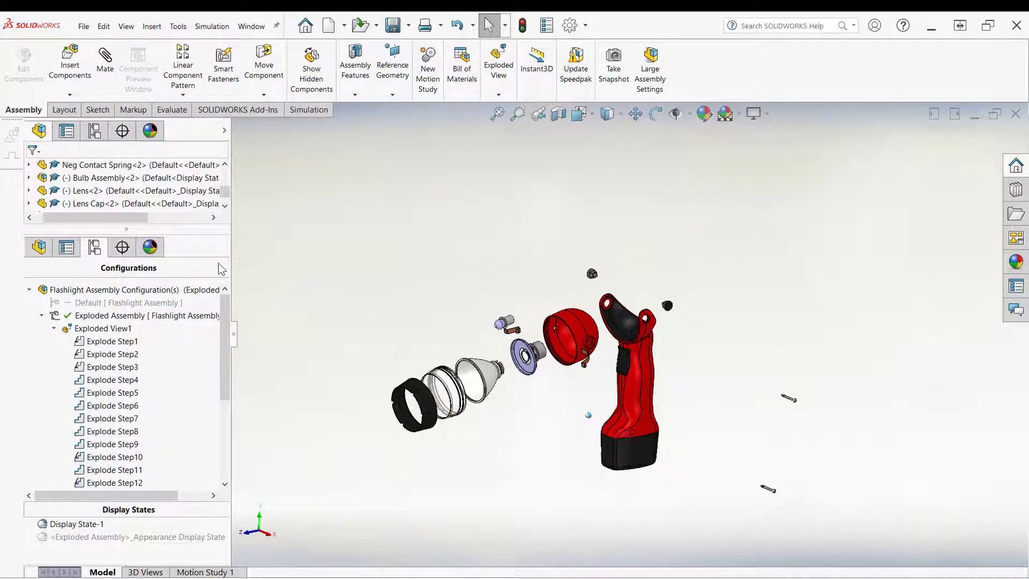
right_click(92, 328)
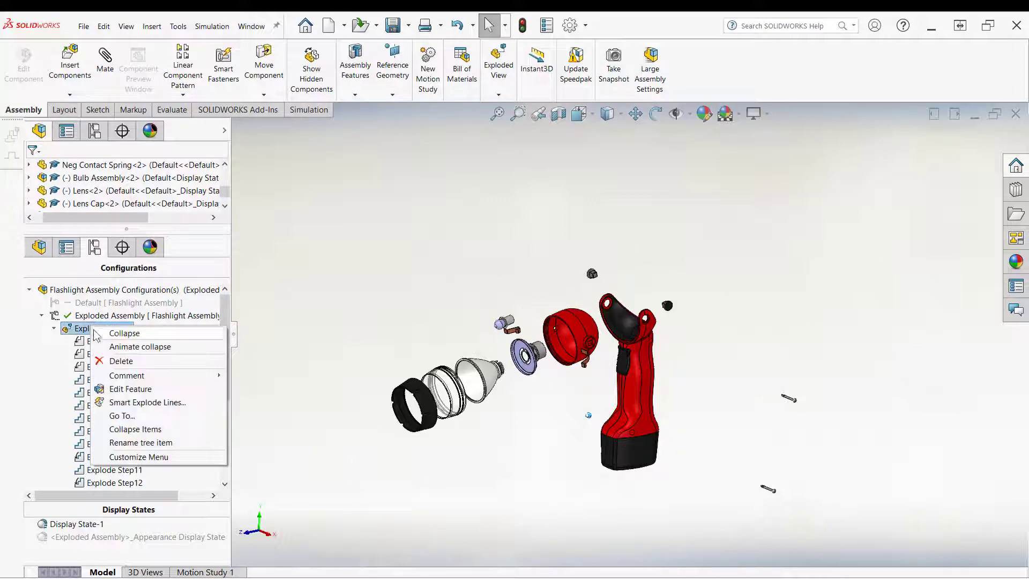
left_click(138, 389)
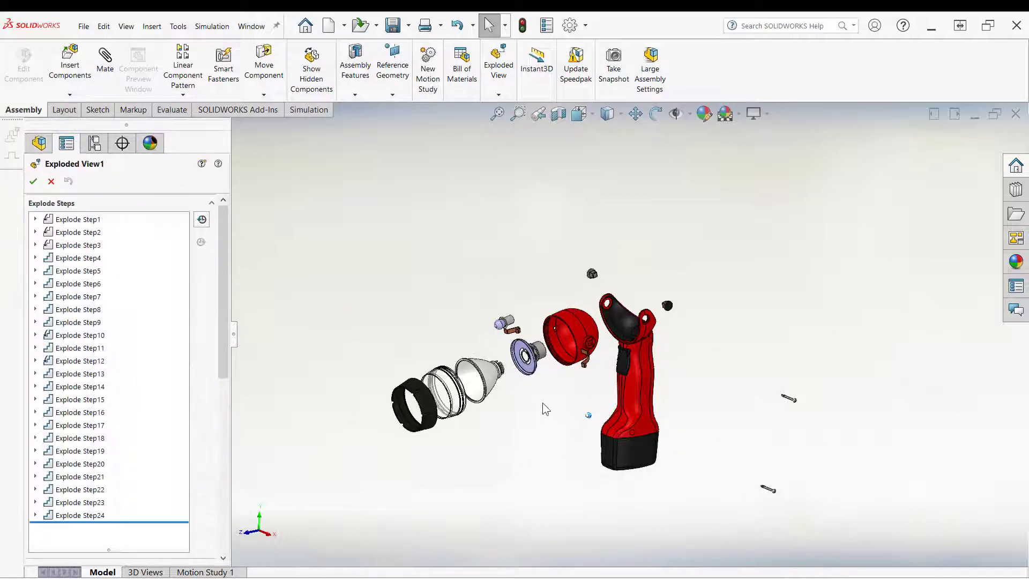
left_click(647, 408)
left_click_drag(679, 374, 782, 436)
right_click(813, 435)
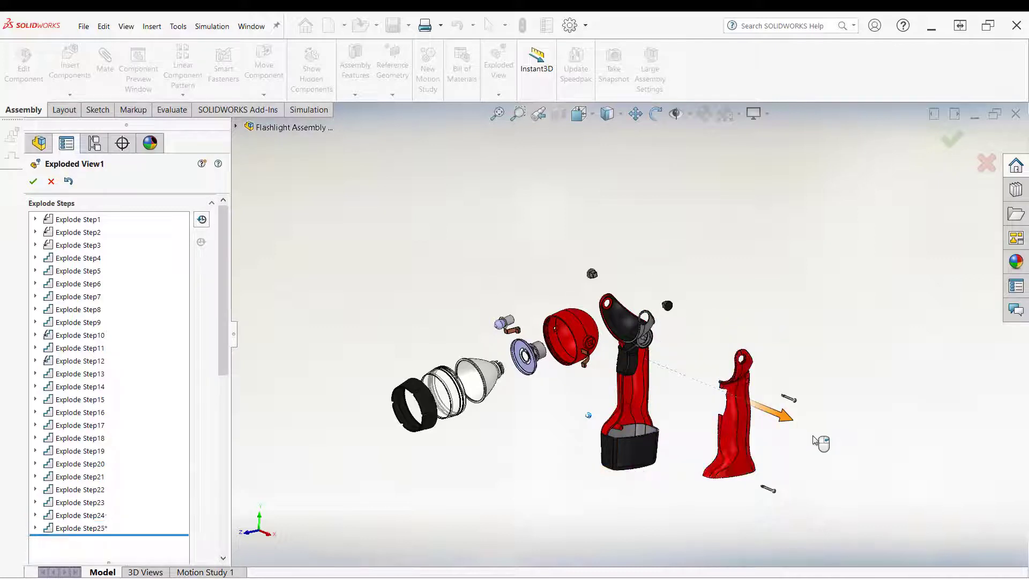
scroll(659, 358, "down", 1)
scroll(659, 358, "down", 2)
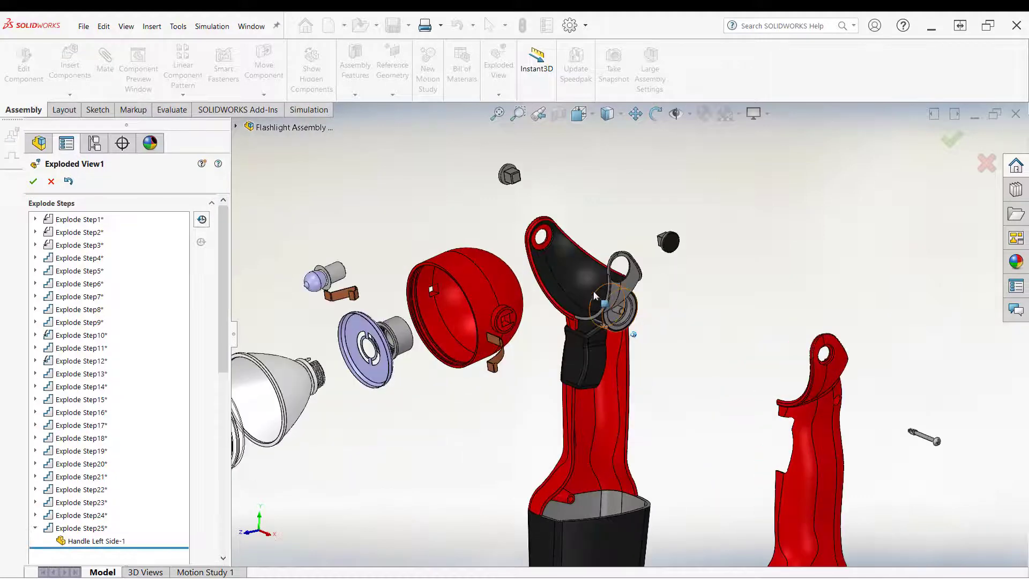
left_click(567, 272)
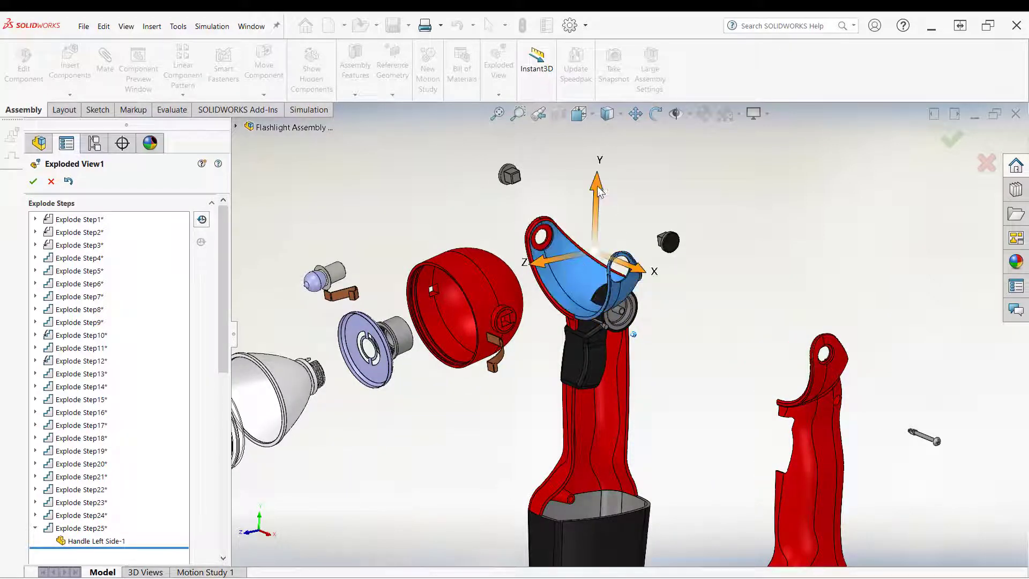
mouse_move(597, 185)
left_mouse_down()
mouse_move(602, 126)
mouse_move(604, 190)
left_mouse_up()
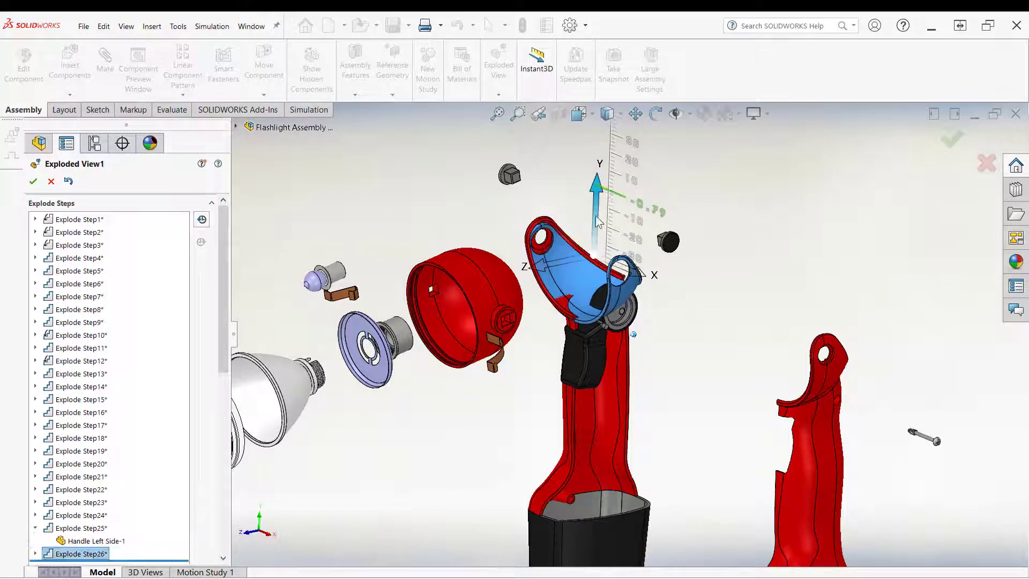
left_click(985, 162)
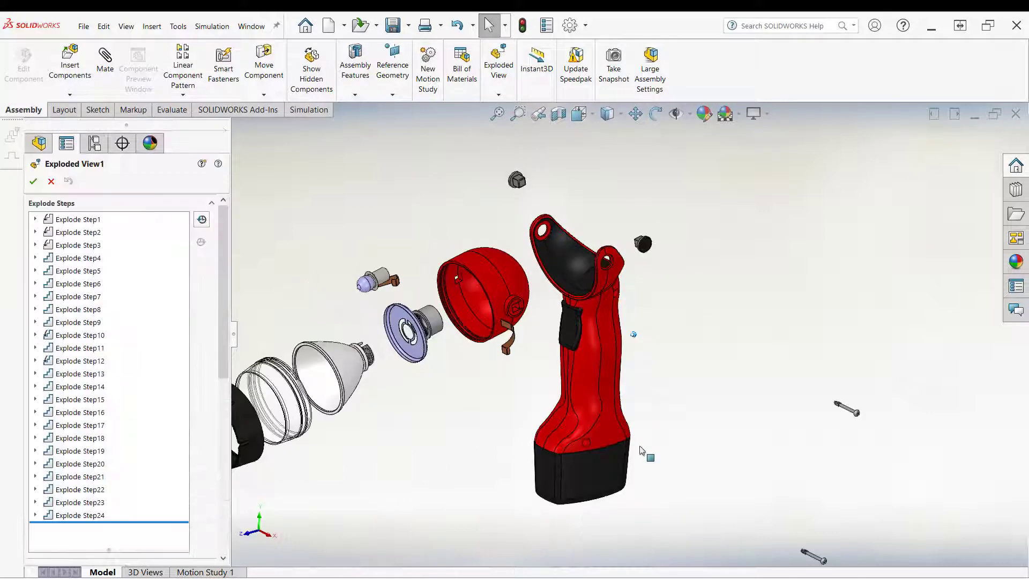
Step: Drag the left handle half about 168 mm away from the body along X as Explode Step25
left_click(617, 386)
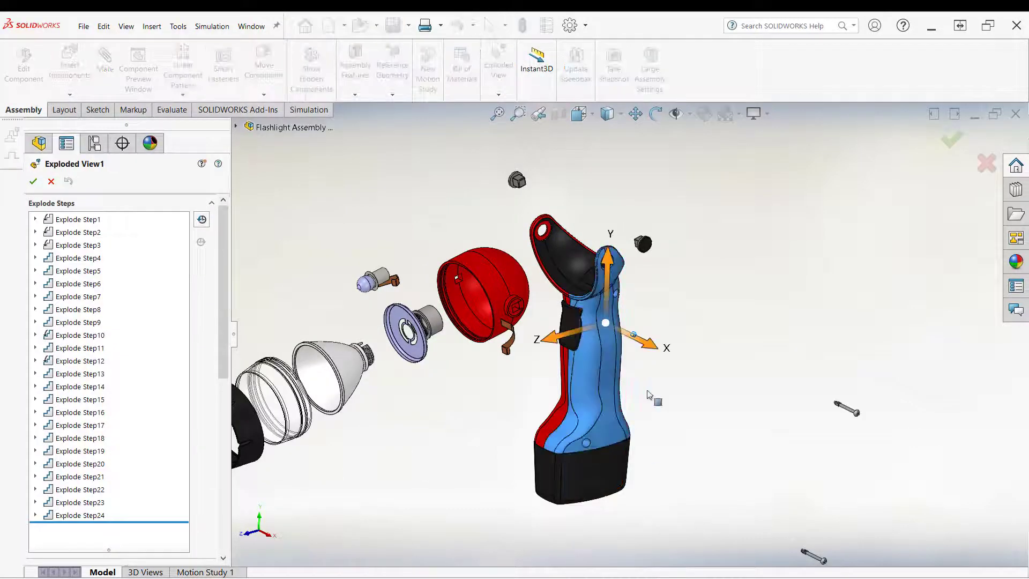
left_click_drag(658, 352, 813, 441)
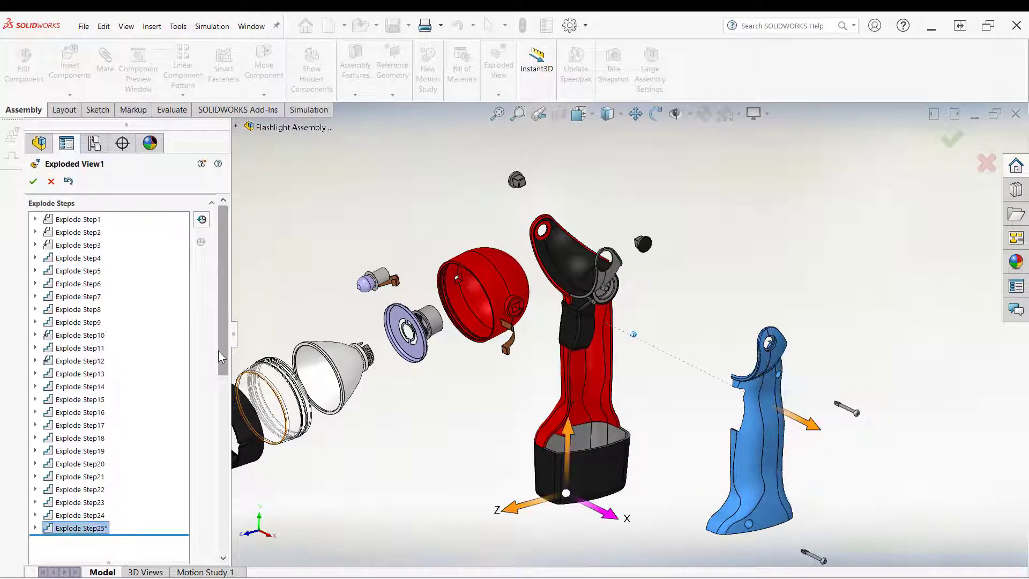
scroll(211, 491, "down", 5)
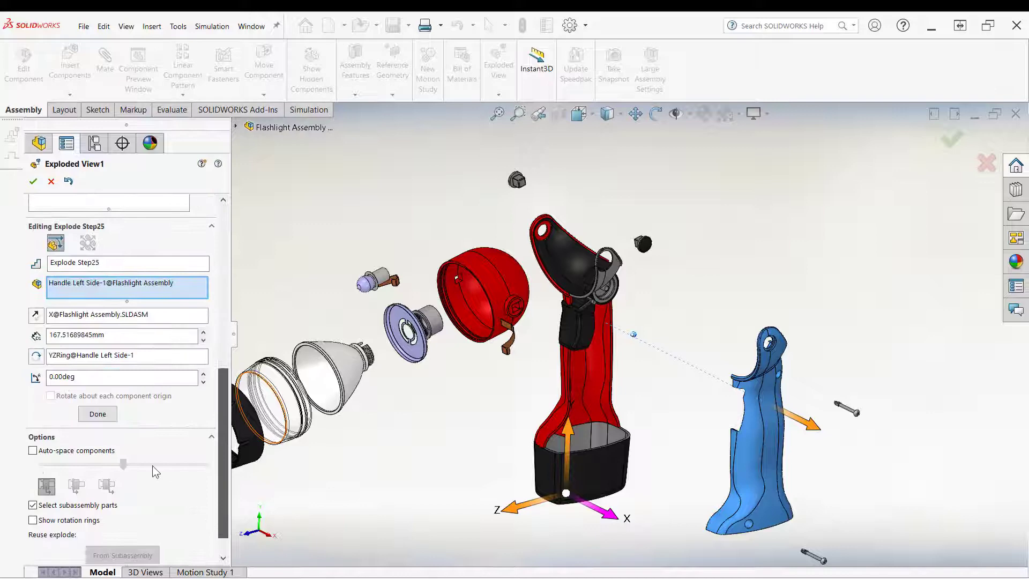
left_click(98, 414)
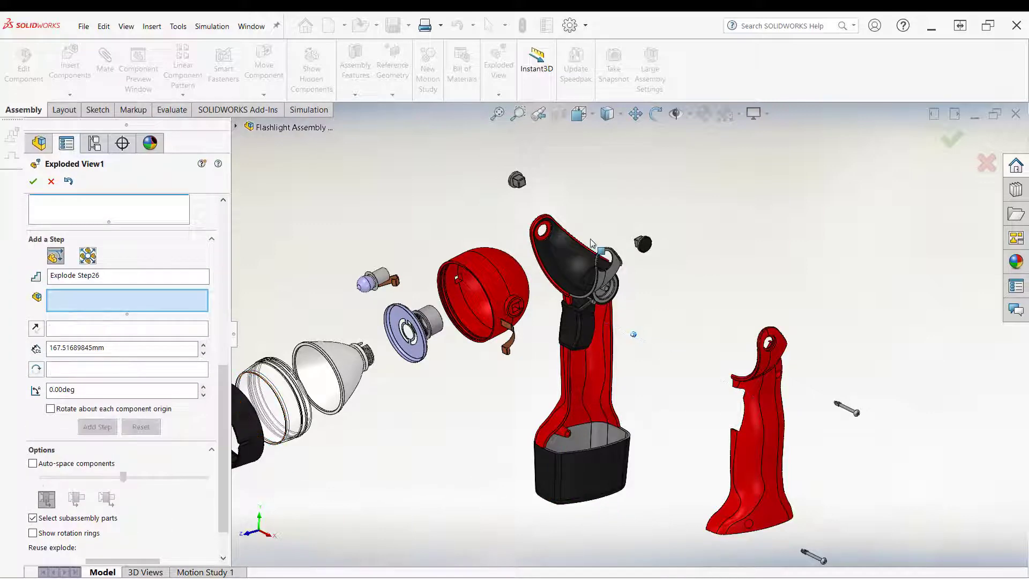
Step: Select the yolk cap together with the friction wheel assembly and move them about 11 mm along X as Explode Step26
scroll(572, 275, "up", 2)
left_click(590, 281)
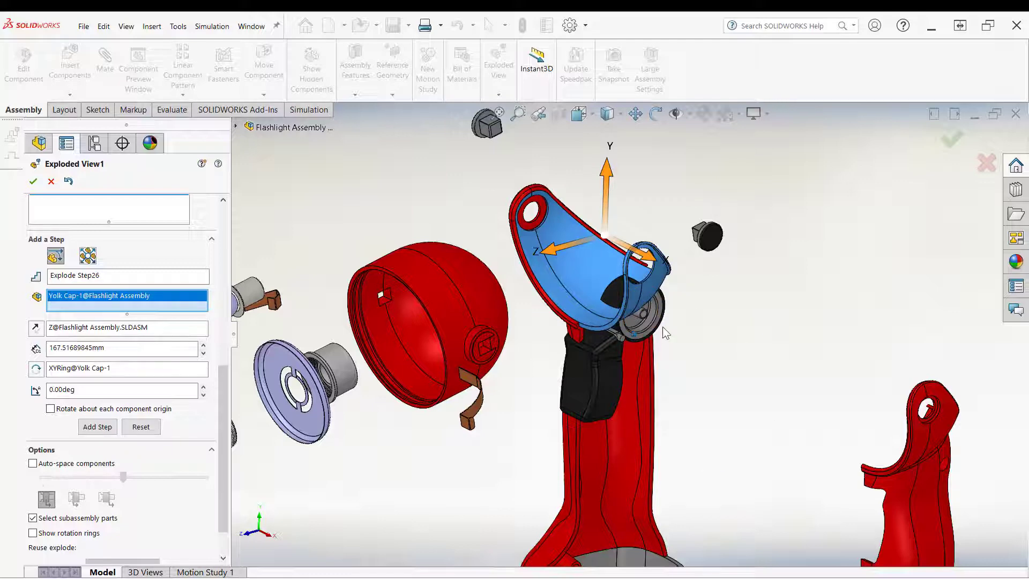
left_click(235, 127)
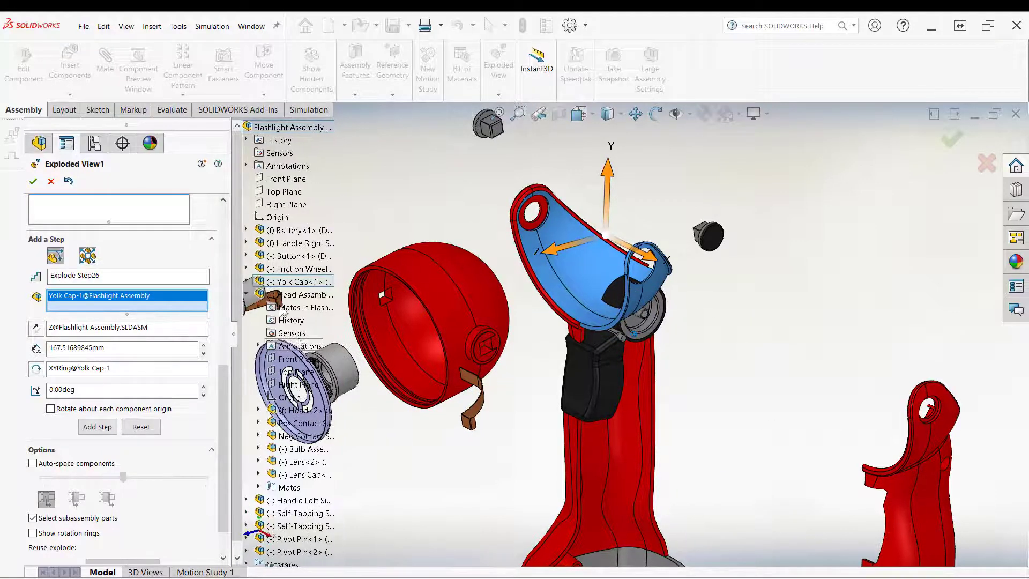
scroll(295, 448, "down", 6)
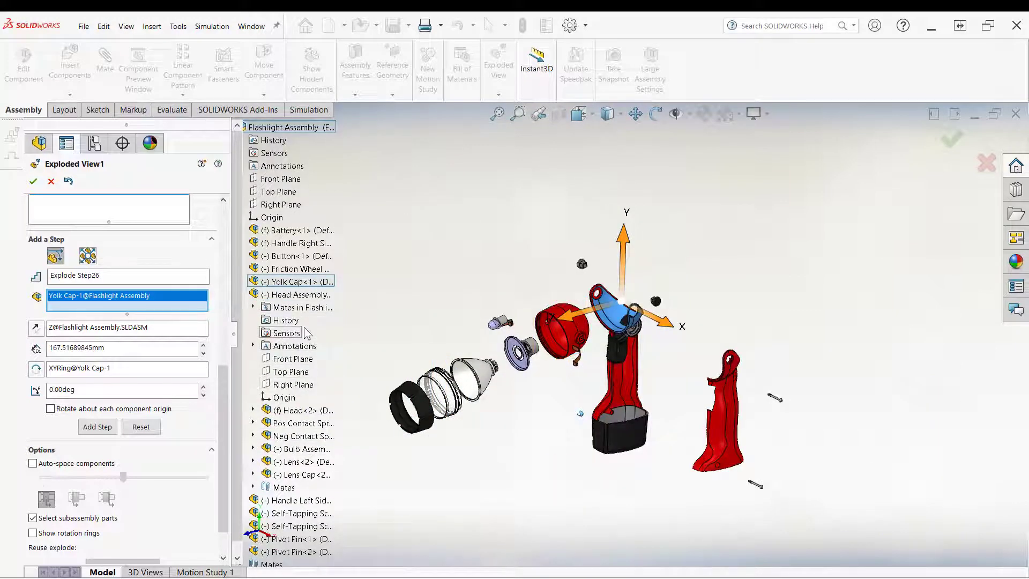
left_click(285, 268)
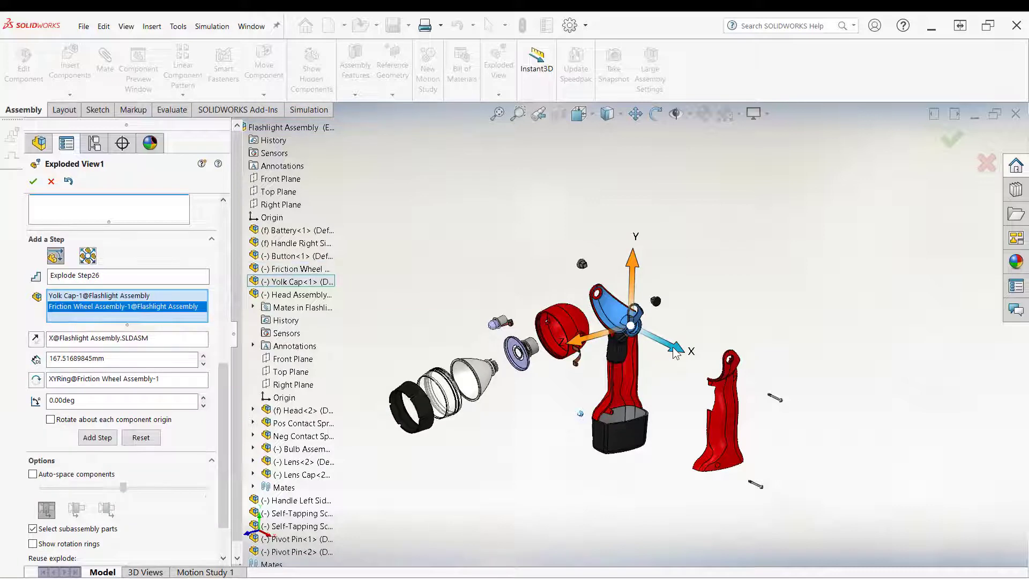
left_click_drag(677, 350, 660, 313)
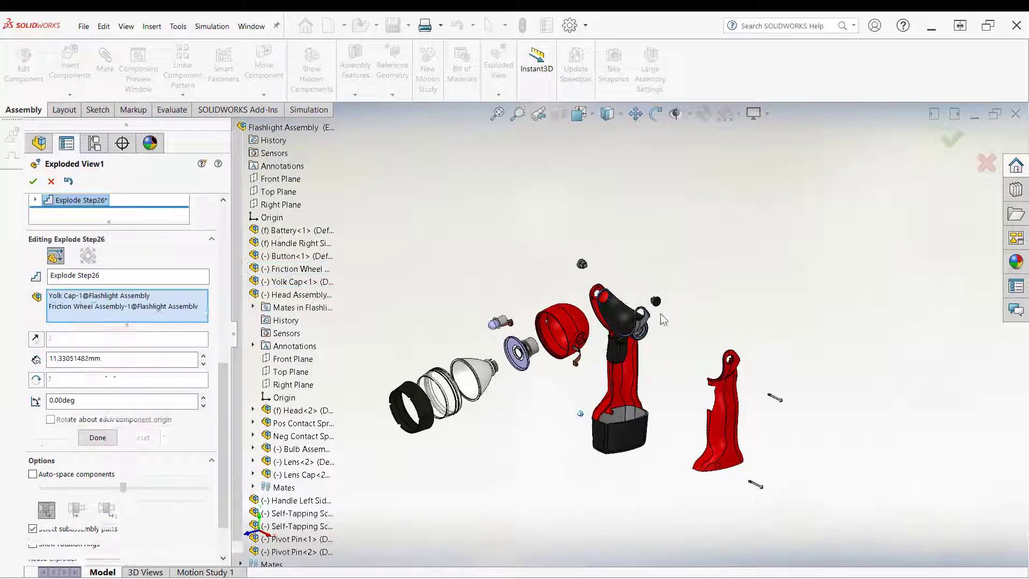
left_click(660, 373)
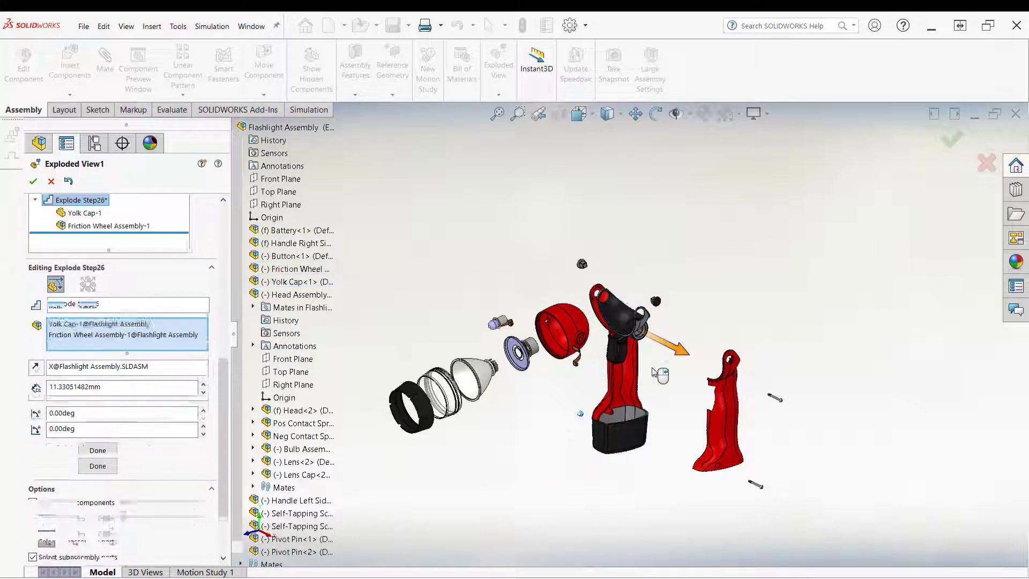
Step: Move the yolk cap about 70 mm upward along Y as Explode Step27
left_click(623, 316)
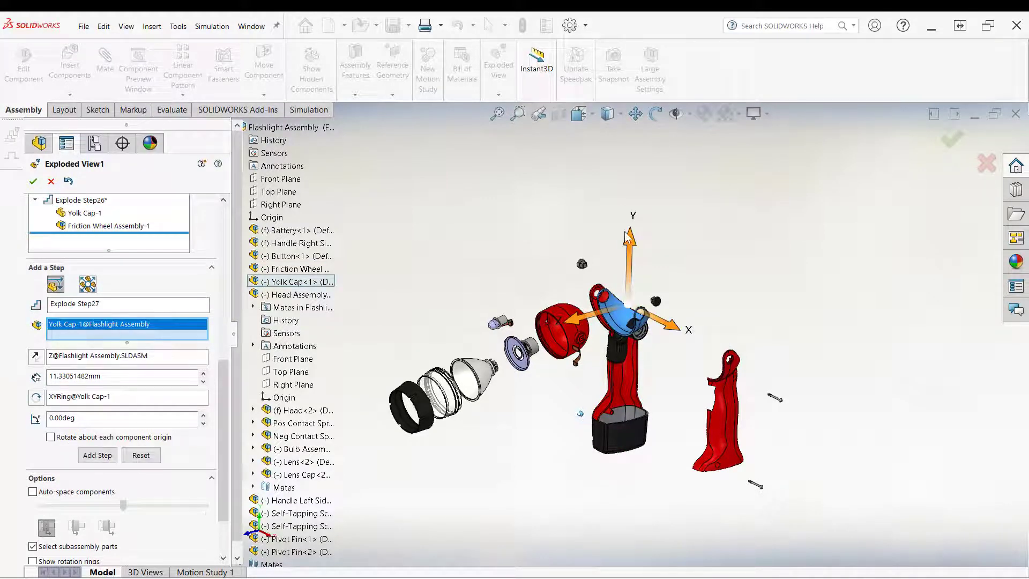
left_click_drag(628, 236, 634, 177)
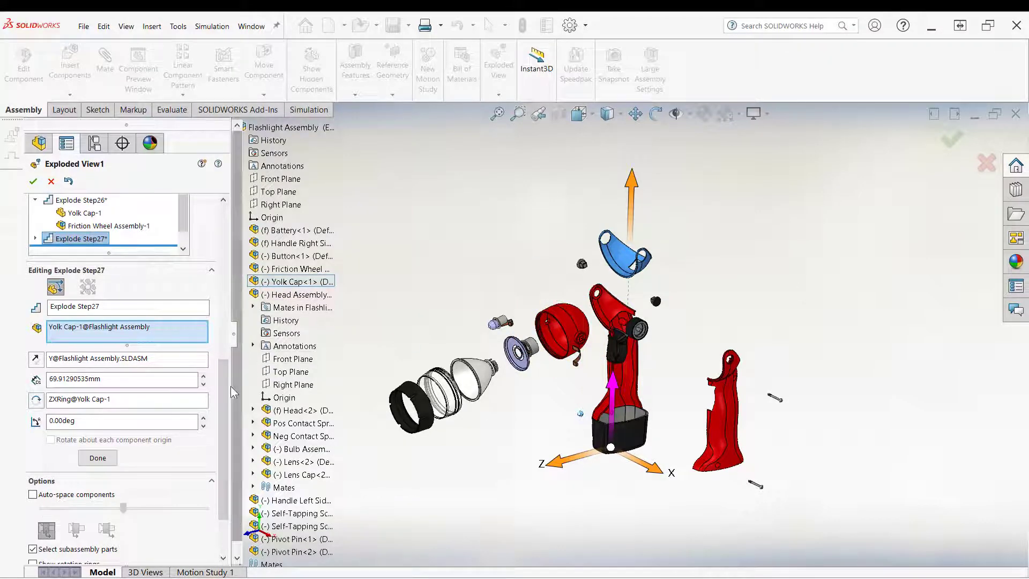
left_click(98, 458)
Step: Move the friction wheel assembly about 77 mm along X as Explode Step28, then close the exploded view editor
left_click(759, 341)
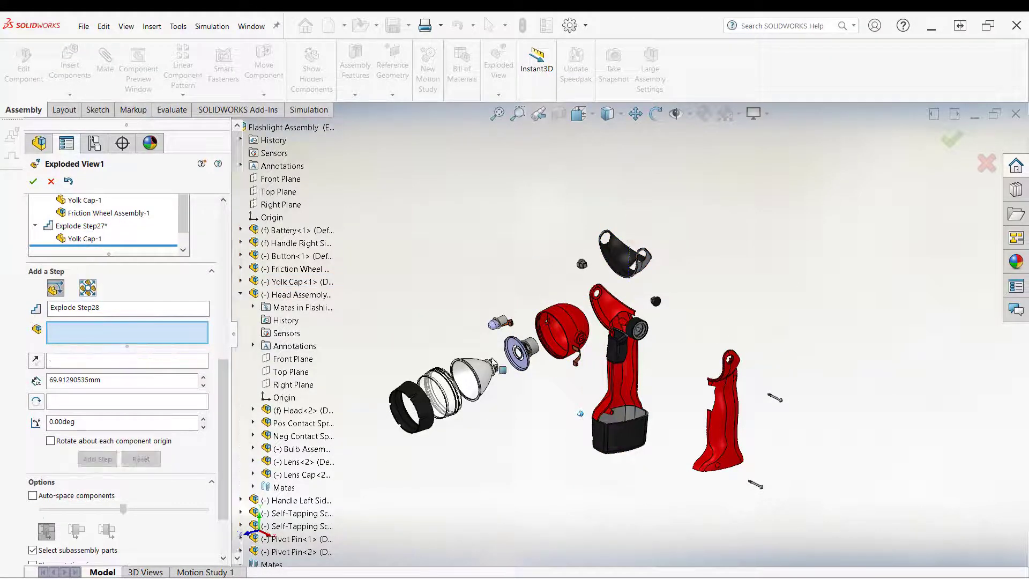
left_click(298, 269)
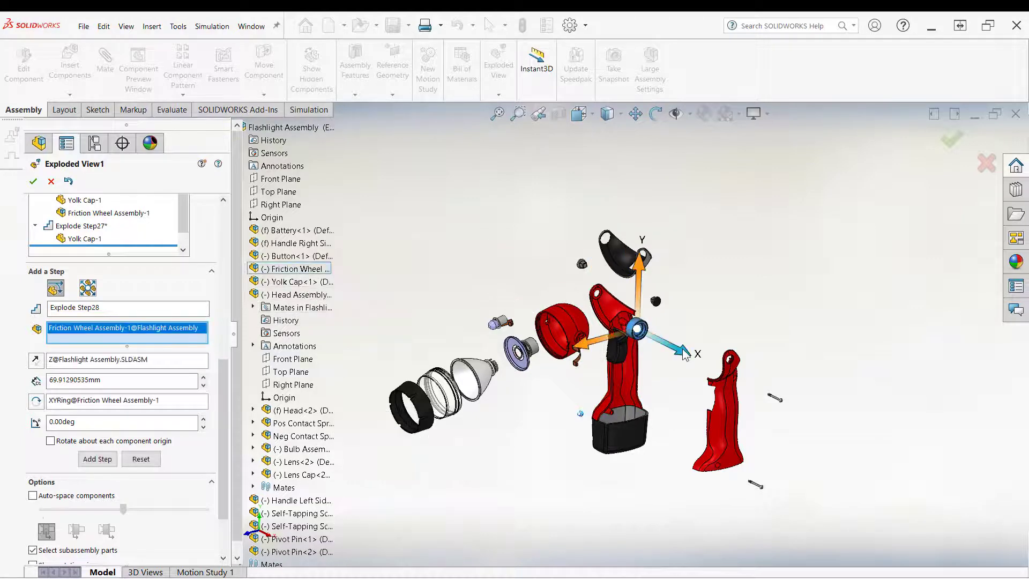
left_click_drag(692, 354, 738, 376)
scroll(681, 370, "down", 6)
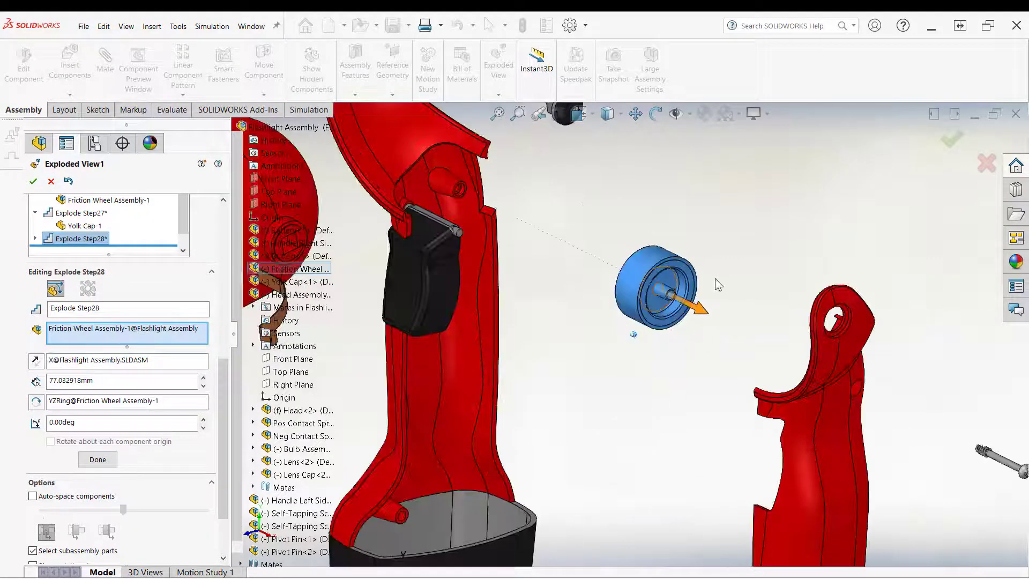
scroll(654, 313, "up", 3)
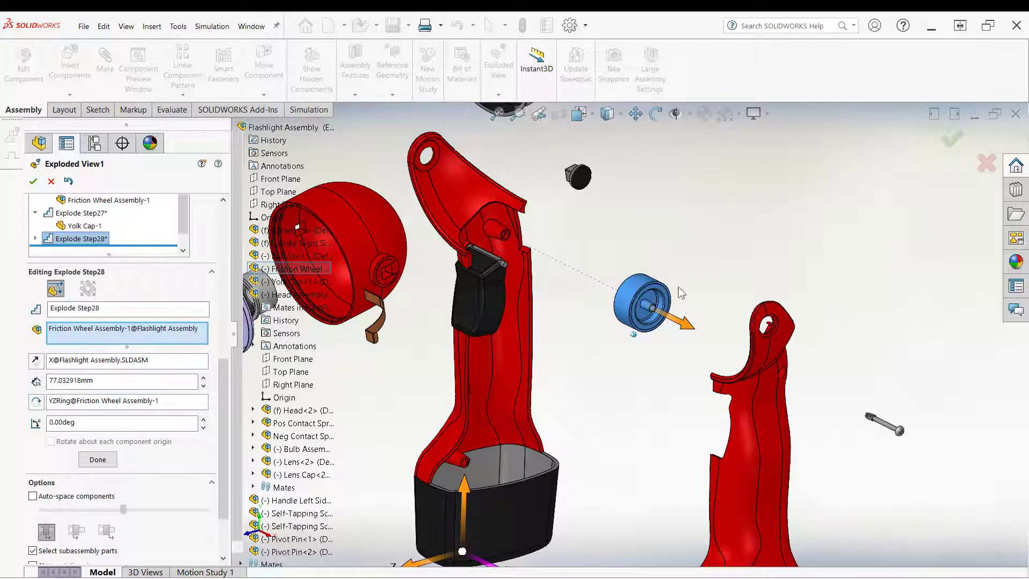
left_click(34, 181)
Step: Reopen Exploded View1 for editing
scroll(632, 334, "up", 1)
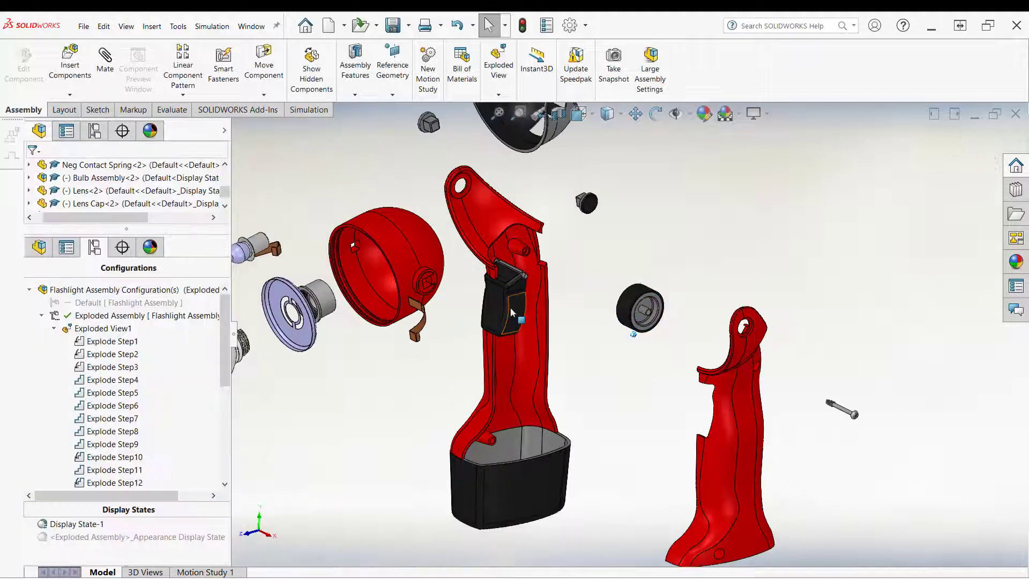
scroll(510, 310, "down", 4)
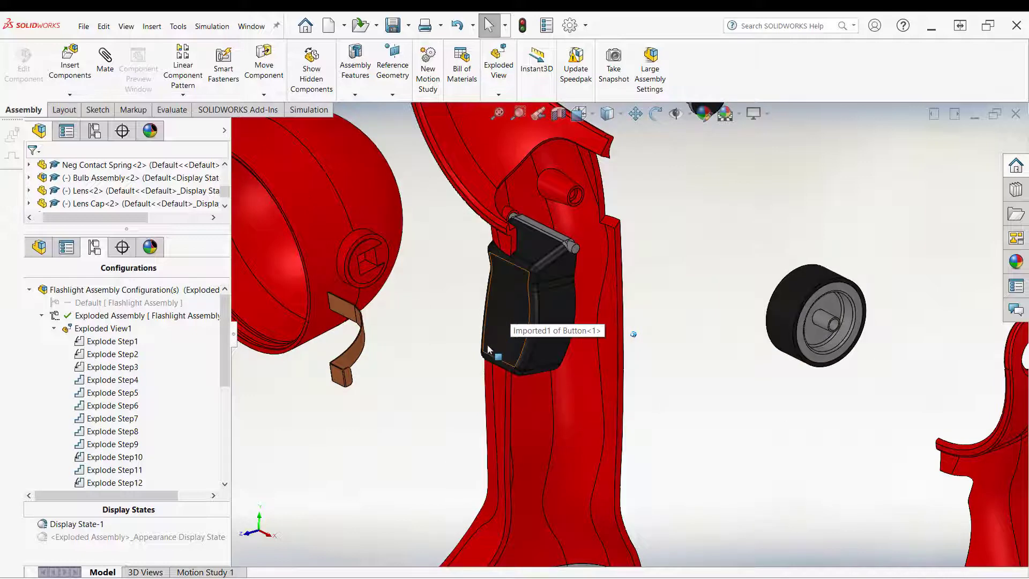
scroll(485, 369, "down", 6)
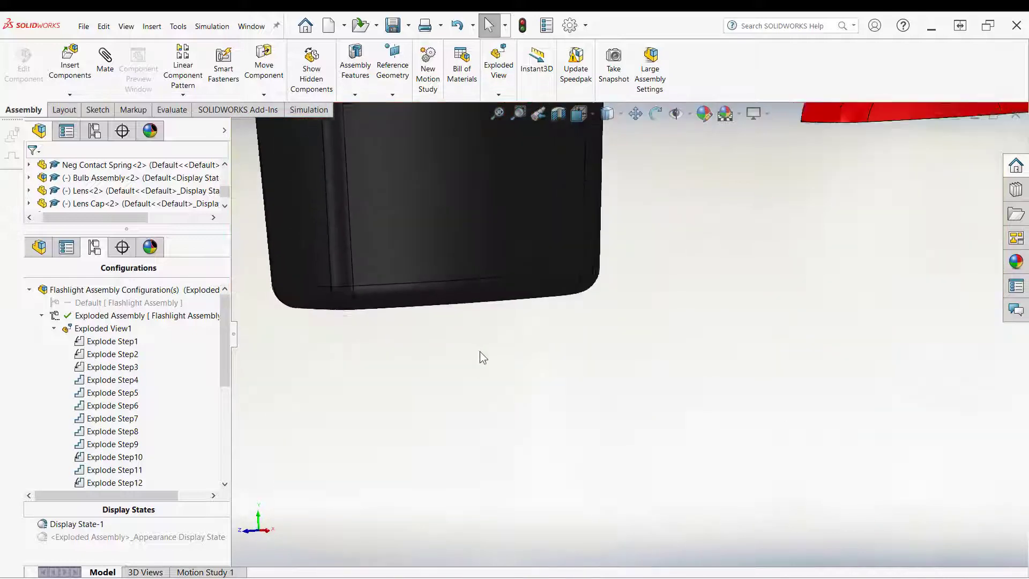
scroll(480, 354, "up", 8)
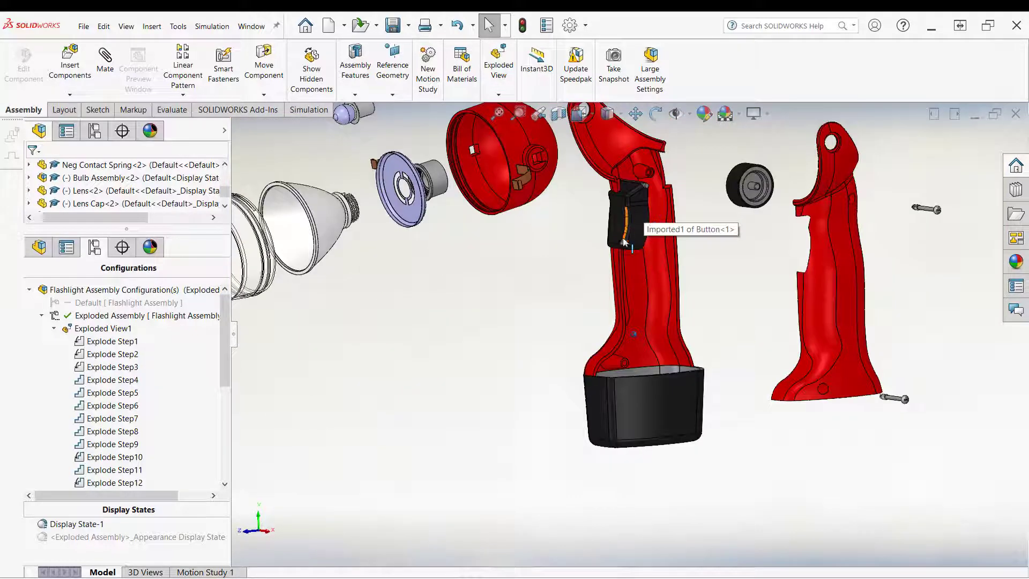
scroll(623, 241, "down", 3)
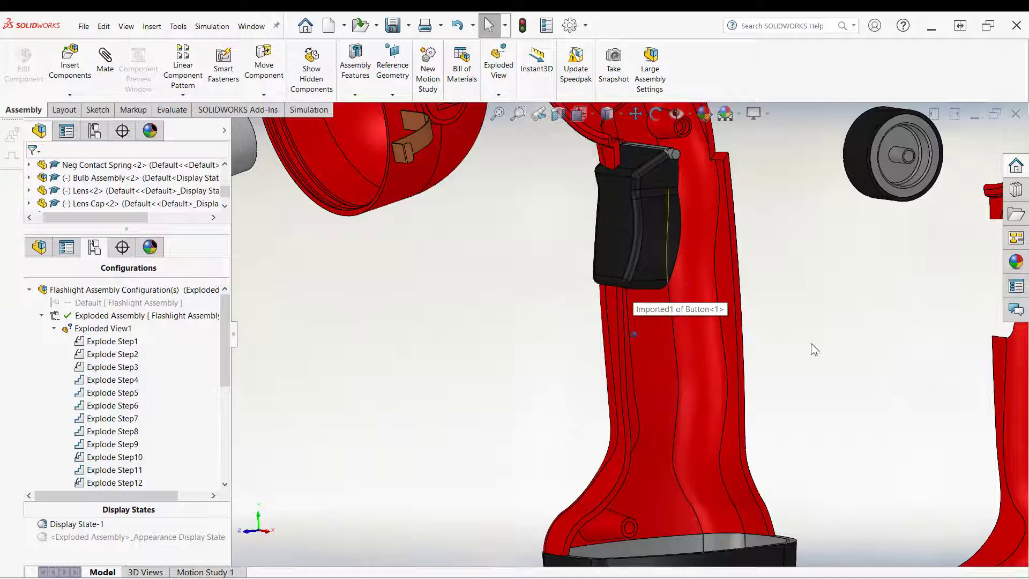
scroll(536, 293, "up", 2)
middle_click_drag(532, 291, 475, 318)
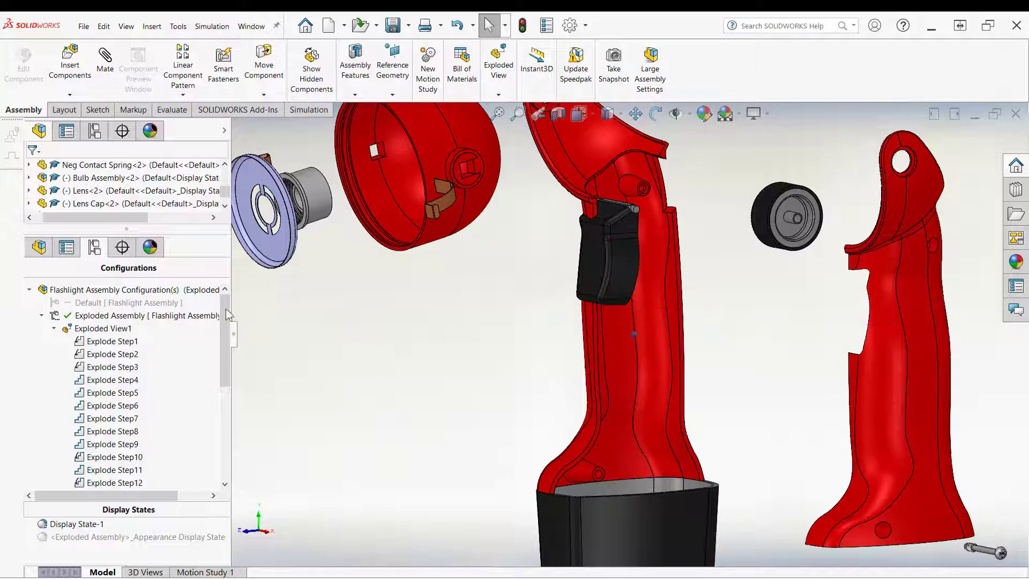
right_click(113, 329)
left_click(143, 397)
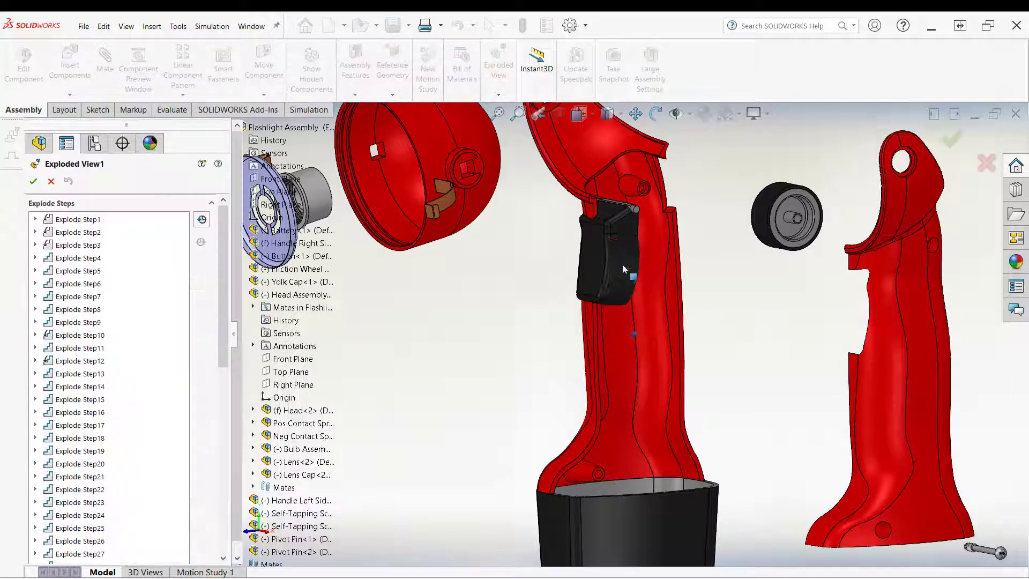
Step: Select the button as the component for a new explode step
left_click(622, 263)
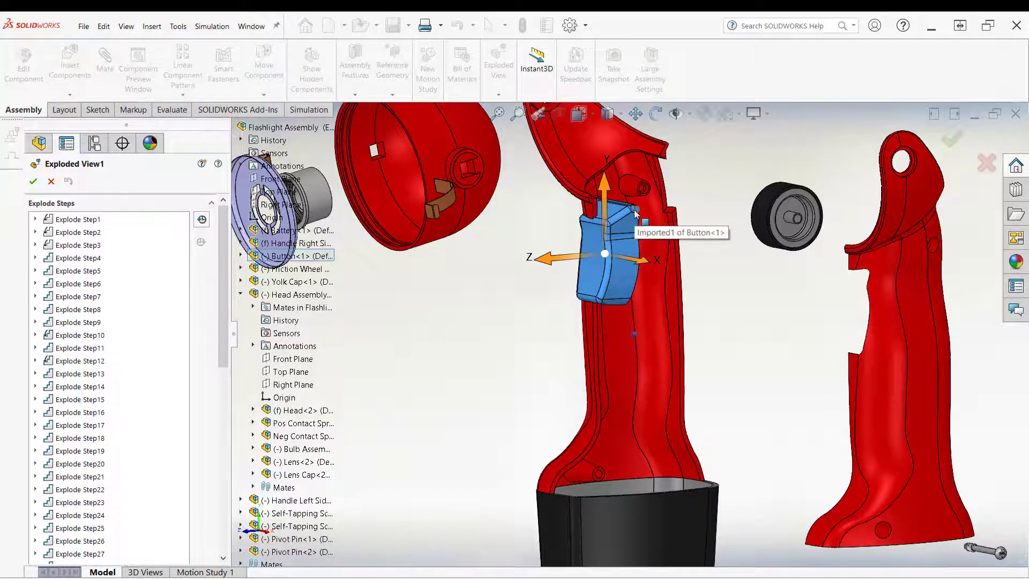
scroll(606, 249, "down", 5)
middle_click_drag(614, 310, 633, 263, "ctrl")
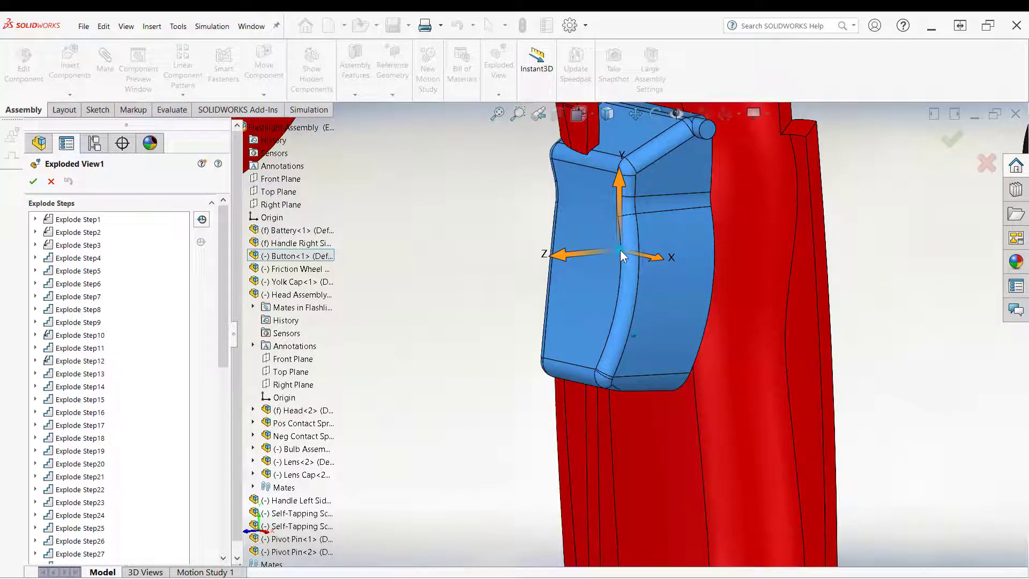
left_click(706, 134)
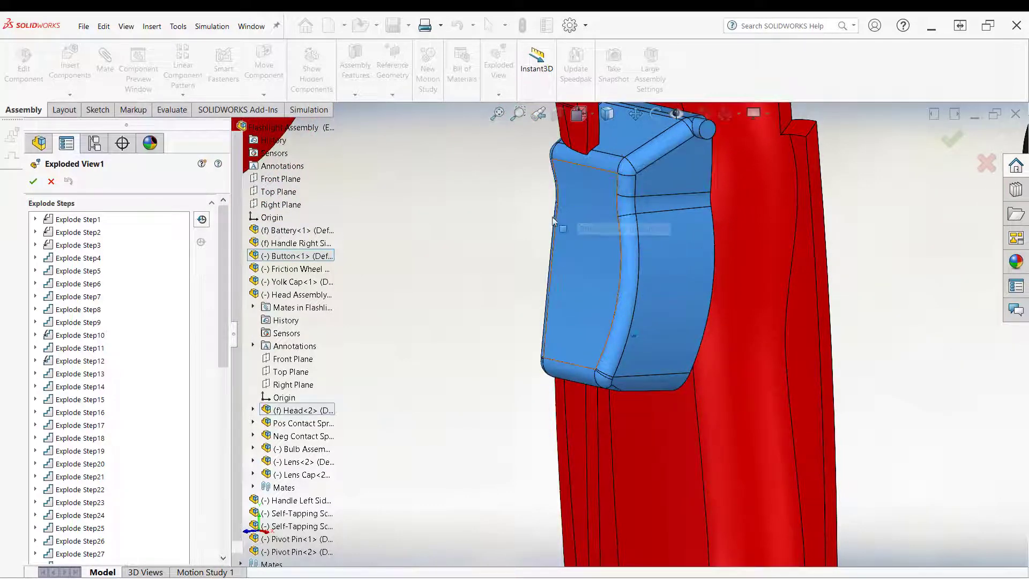
left_click(609, 291)
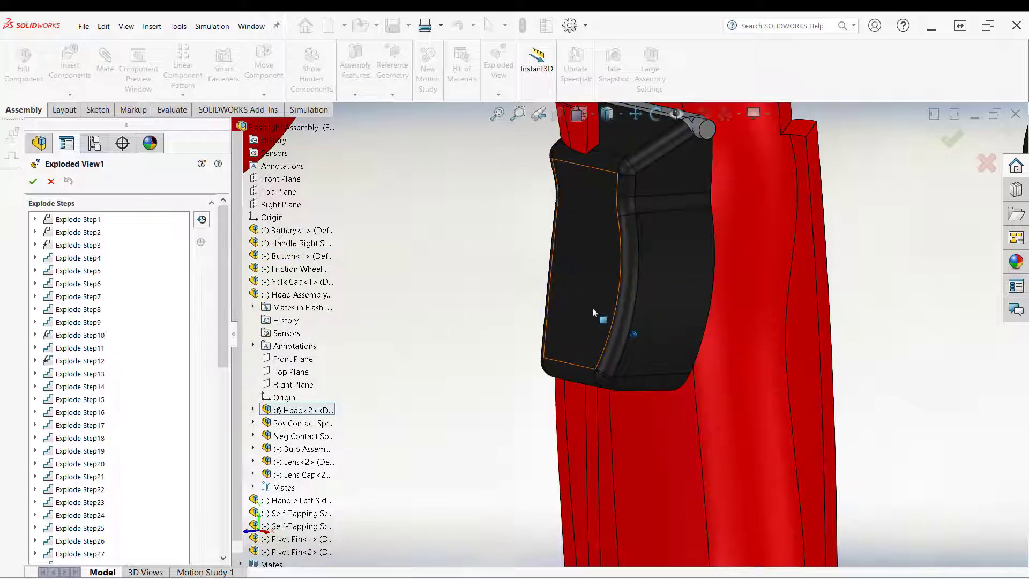
left_click(592, 308)
scroll(558, 323, "up", 2)
scroll(558, 323, "up", 5)
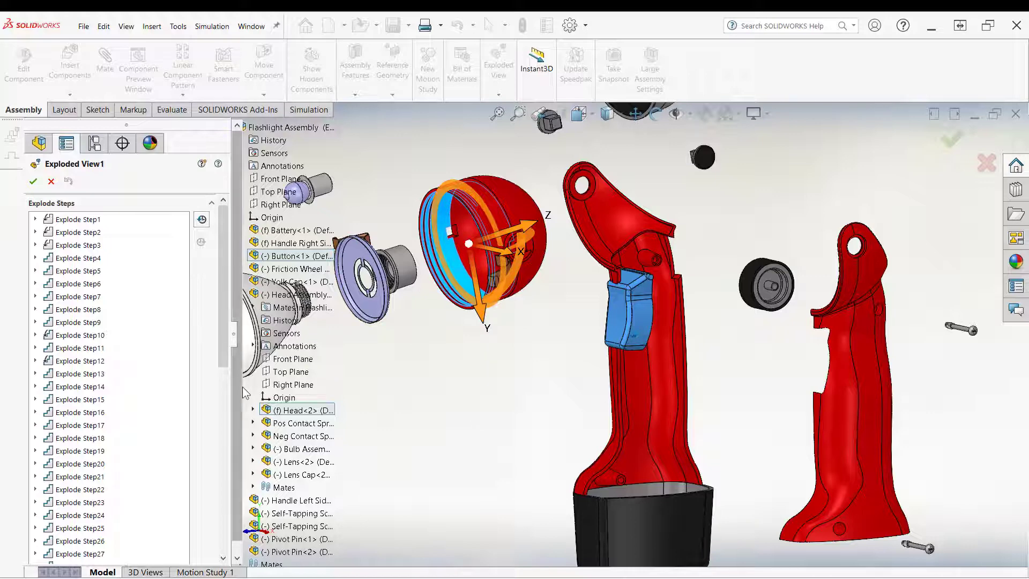
Step: Clear the direction and rotation-axis references of Explode Step29
left_click_drag(222, 351, 222, 495)
right_click(140, 377)
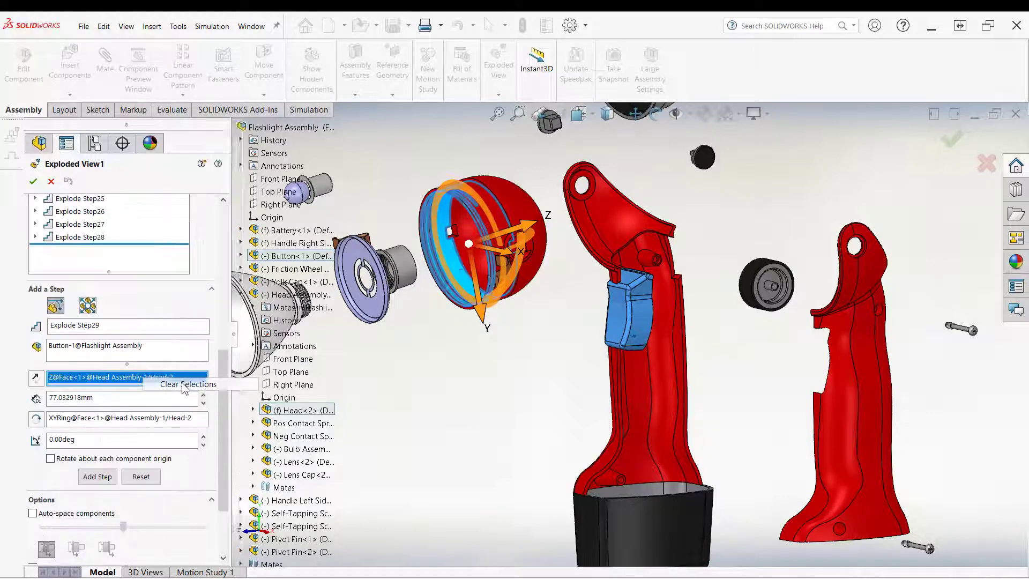
left_click(184, 387)
left_click(98, 420)
right_click(98, 420)
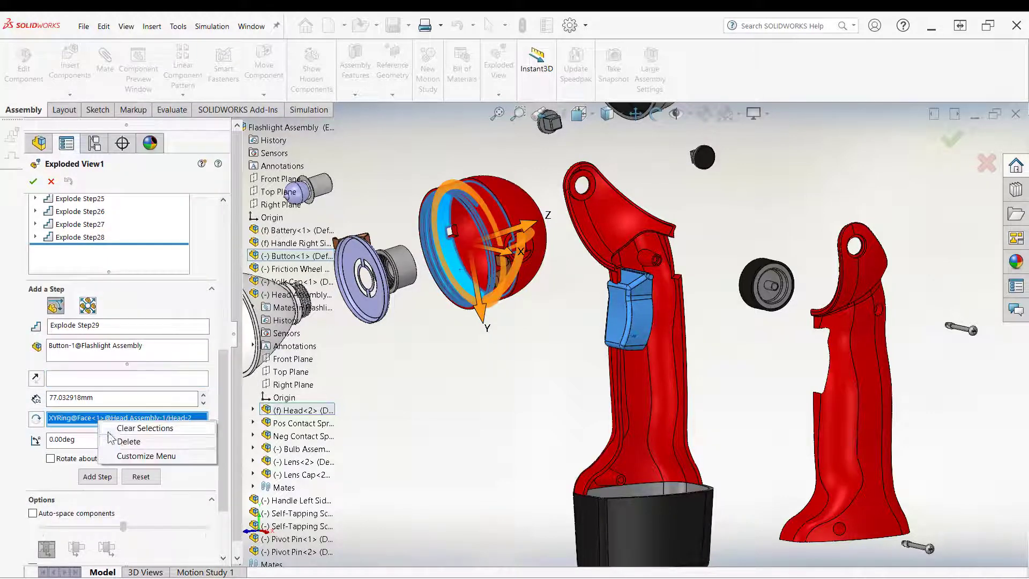
left_click(137, 427)
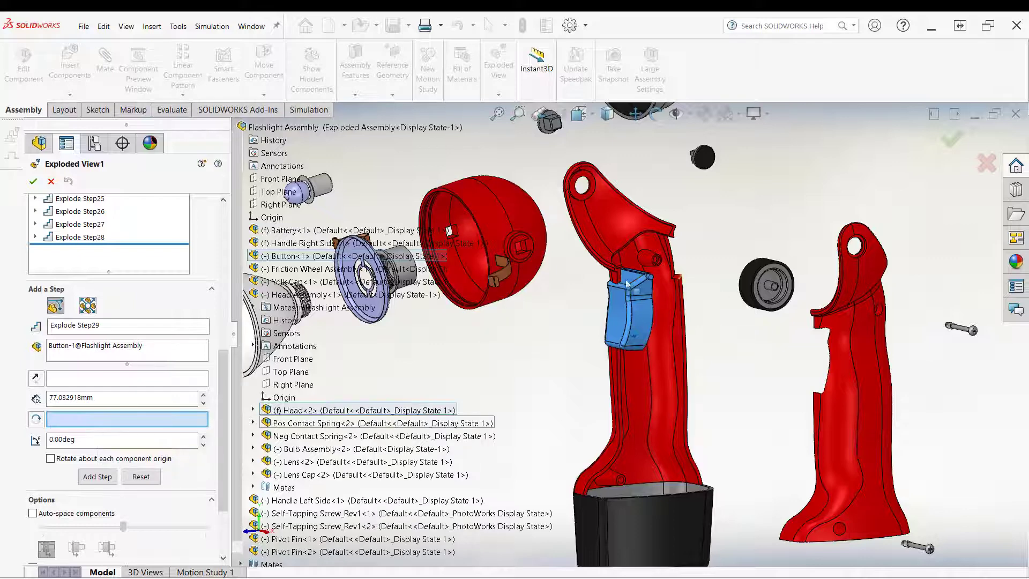
Step: Set the button's pivot pin face as the rotation axis and direction reference
scroll(643, 300, "down", 10)
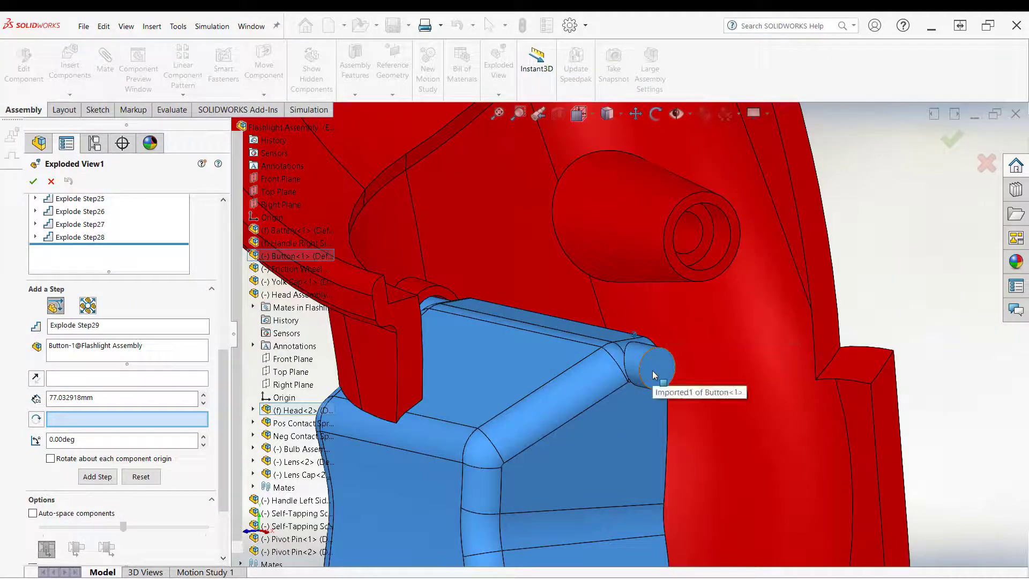
left_click(639, 357)
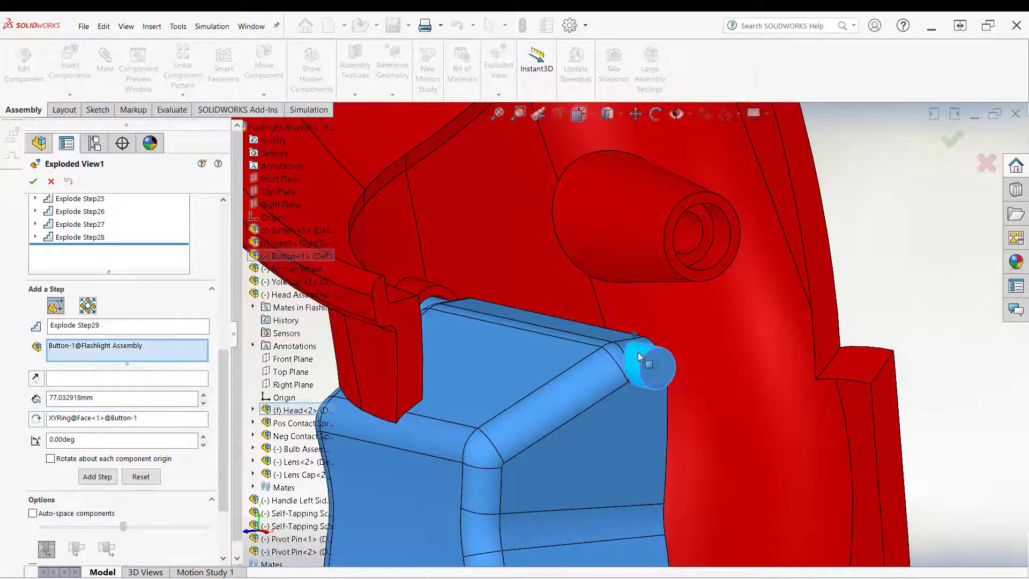
scroll(640, 357, "up", 5)
scroll(622, 339, "down", 6)
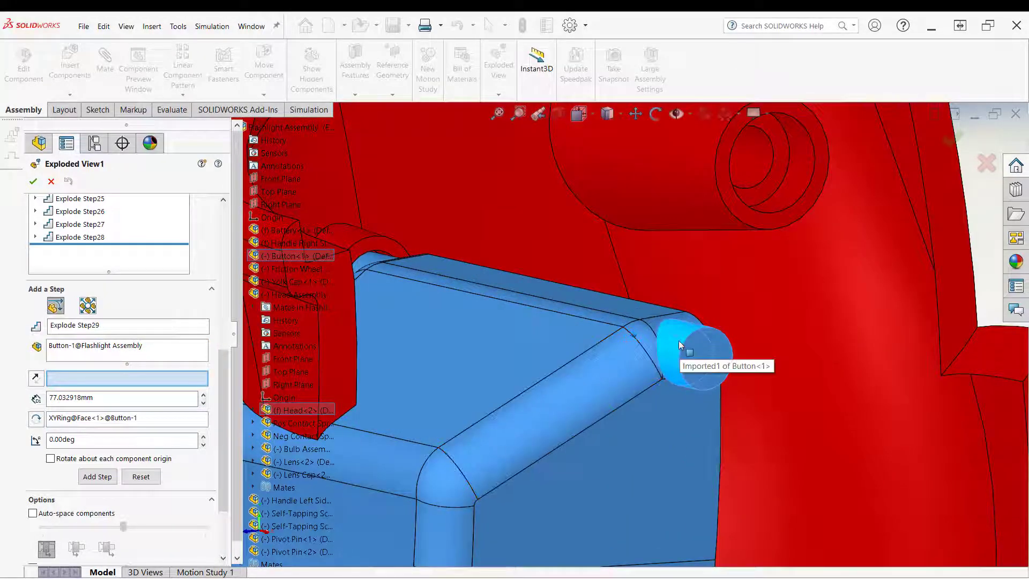
left_click(678, 340)
scroll(675, 339, "up", 5)
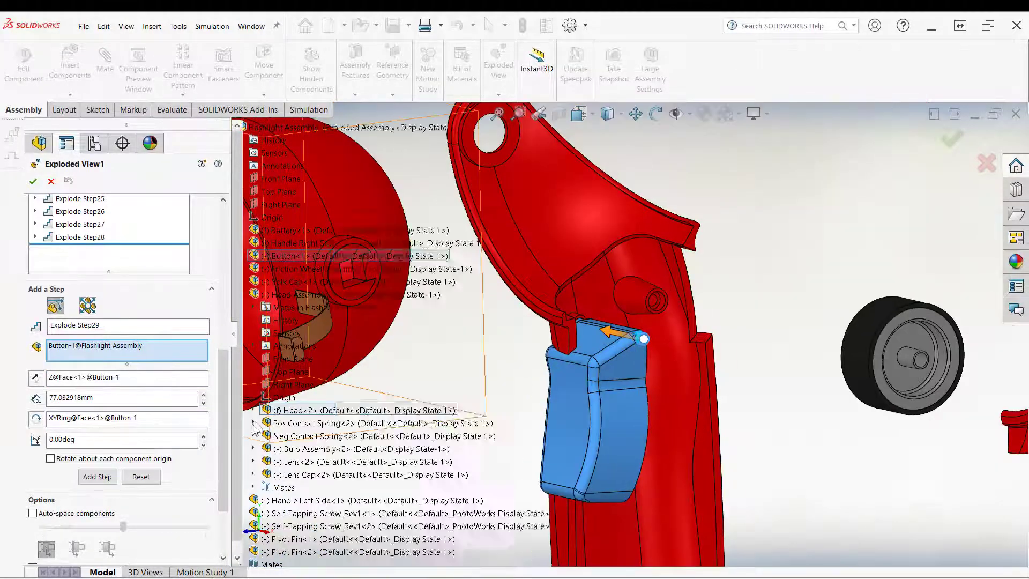
scroll(214, 450, "down", 3)
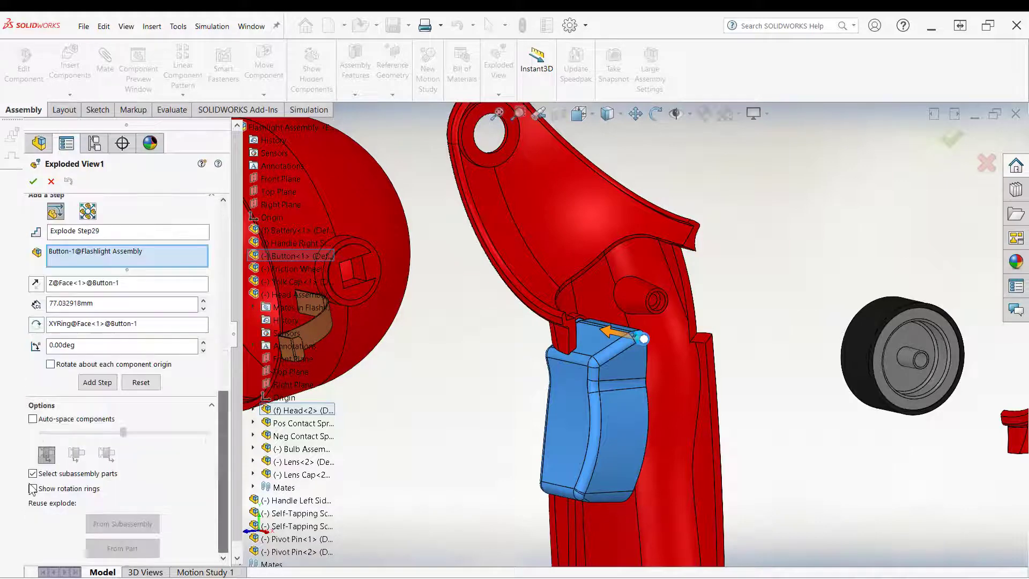
Step: Rotate the button 10° about its pivot pin with reversed direction as Explode Step29, then close the exploded view editor
left_click(32, 488)
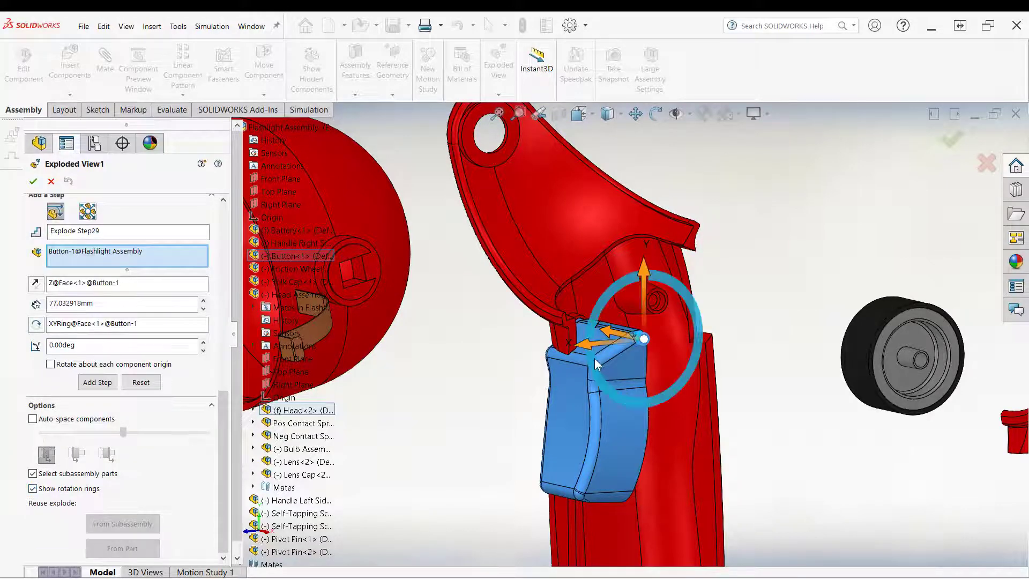
left_click_drag(592, 360, 601, 368)
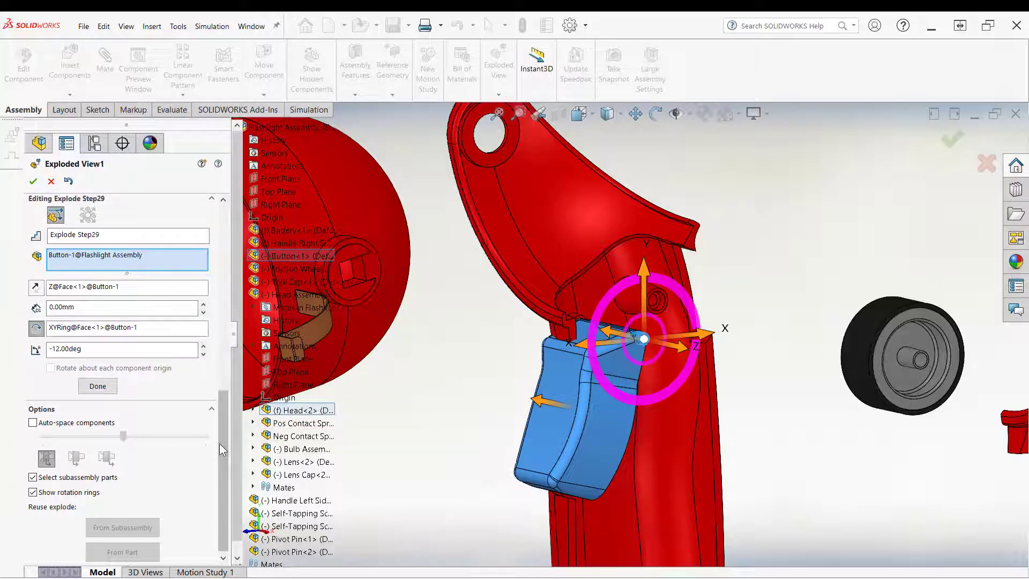
double_click(63, 349)
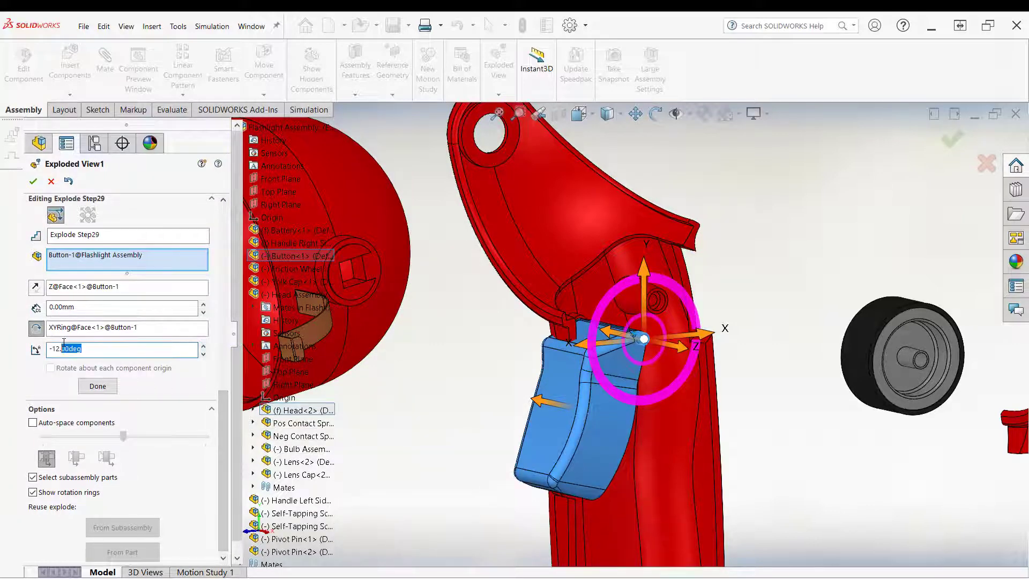
left_click_drag(64, 348, 30, 351)
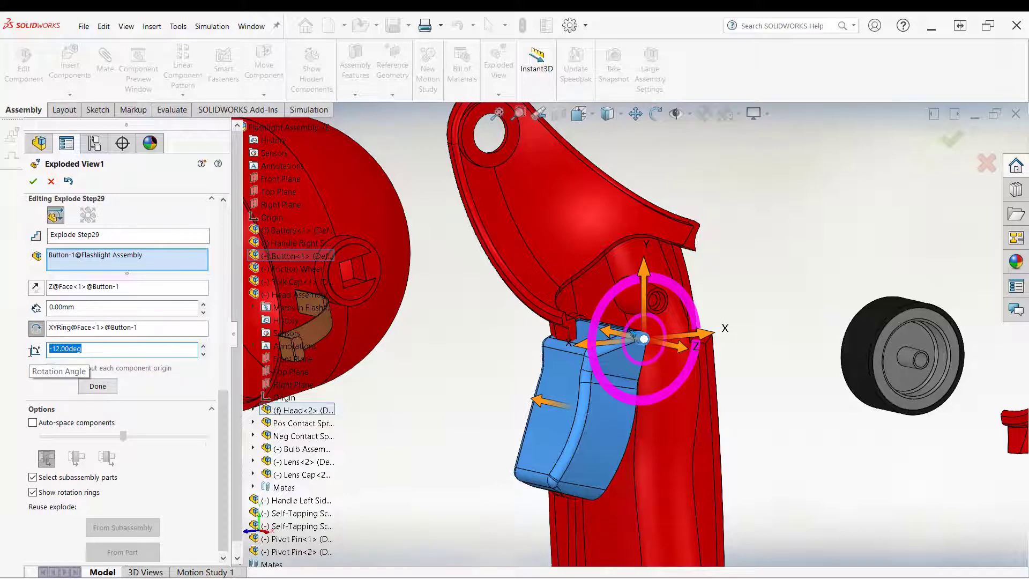
type("10")
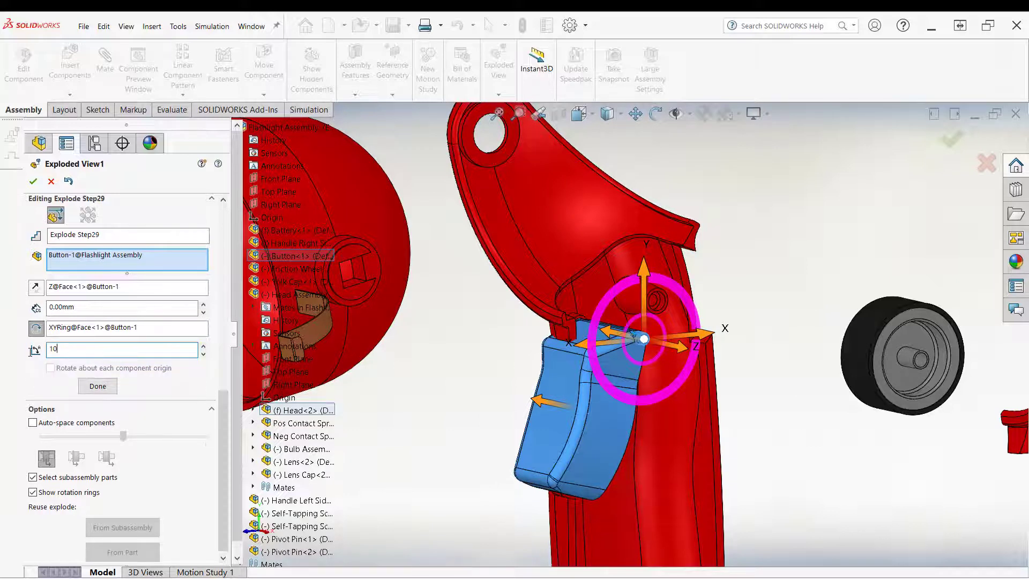
key("Tab")
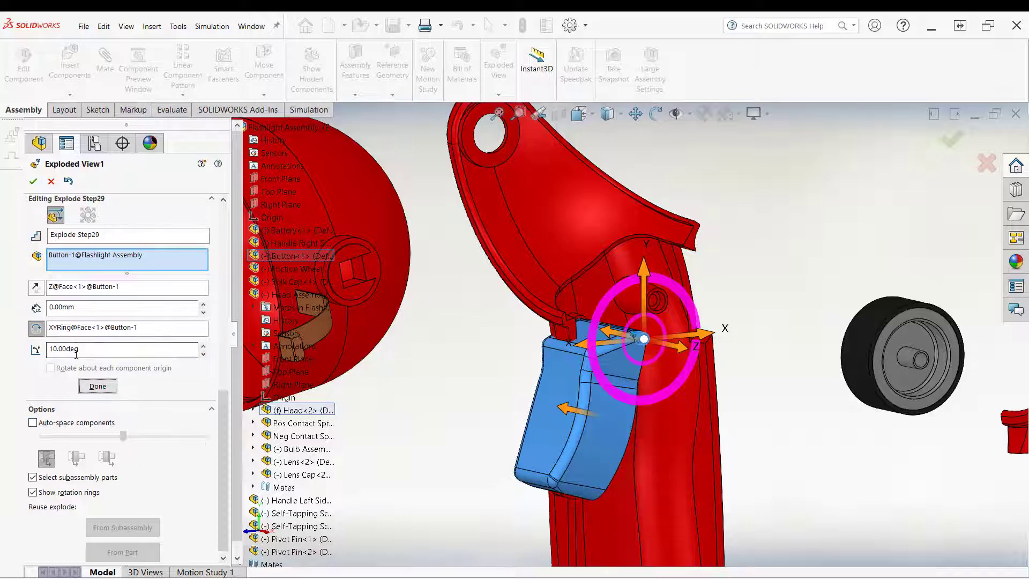
left_click(37, 330)
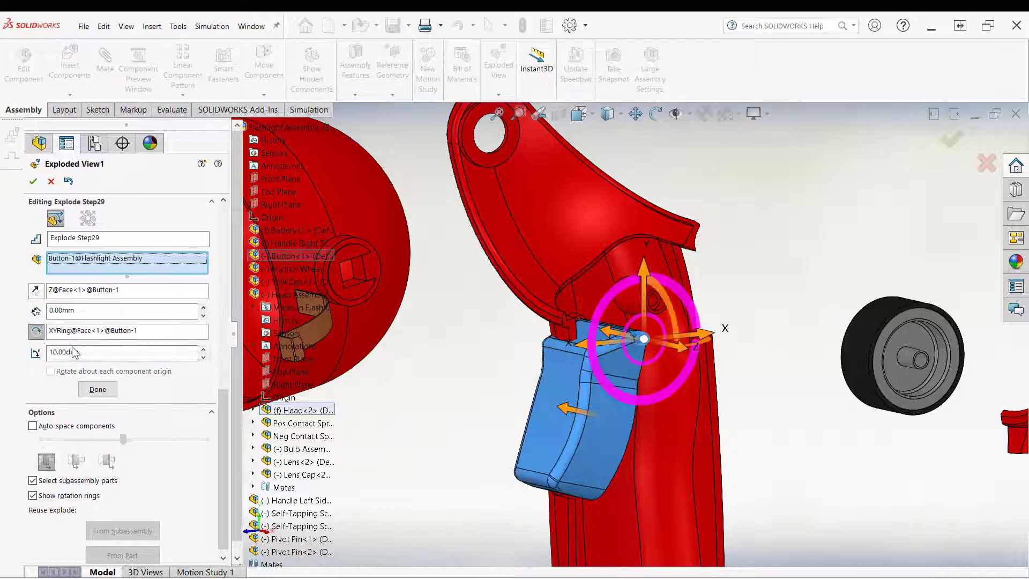
left_click(96, 390)
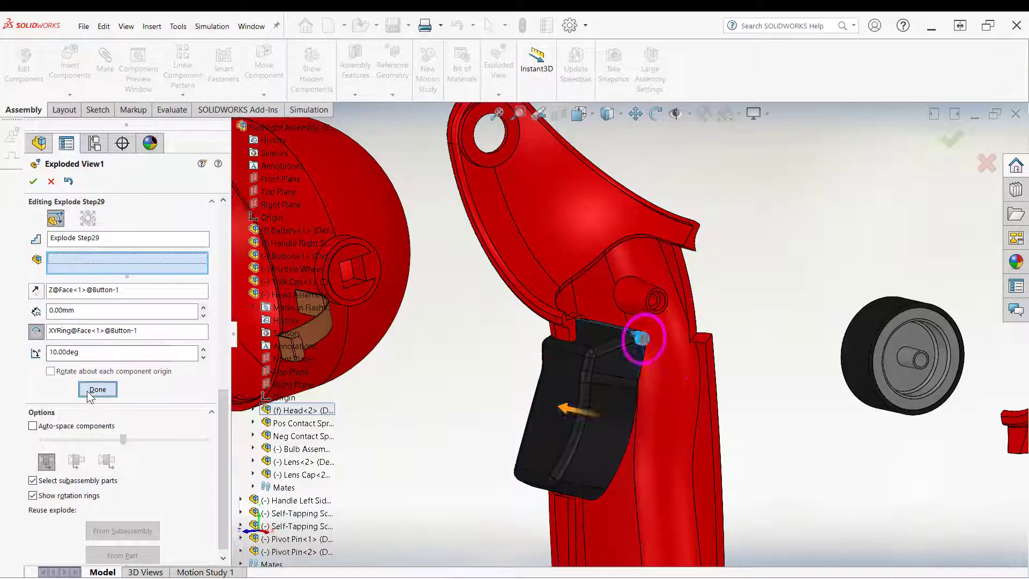
left_click(33, 182)
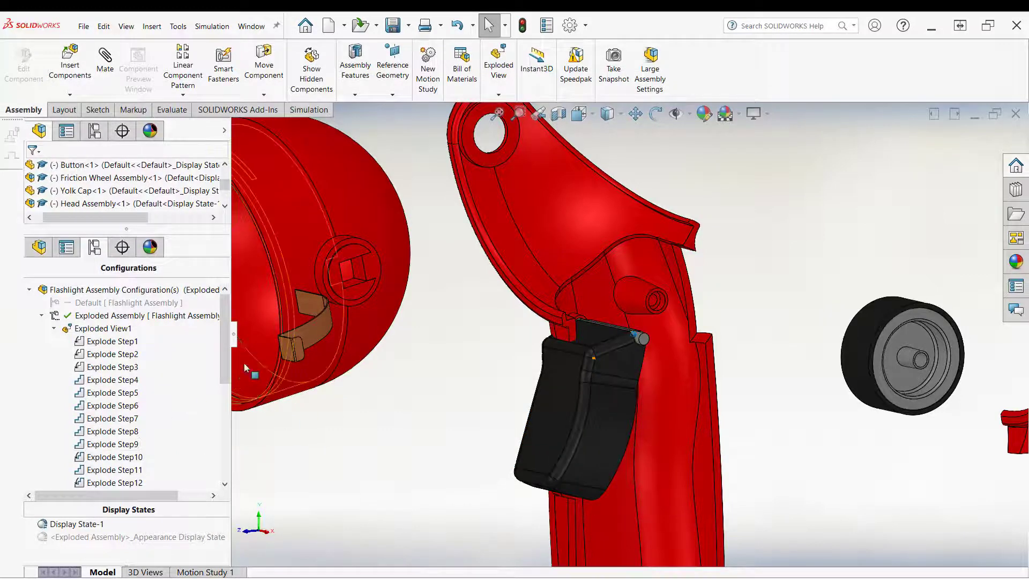
Step: Reopen Explode Step29 for editing and finish it again without changes
right_click(110, 359)
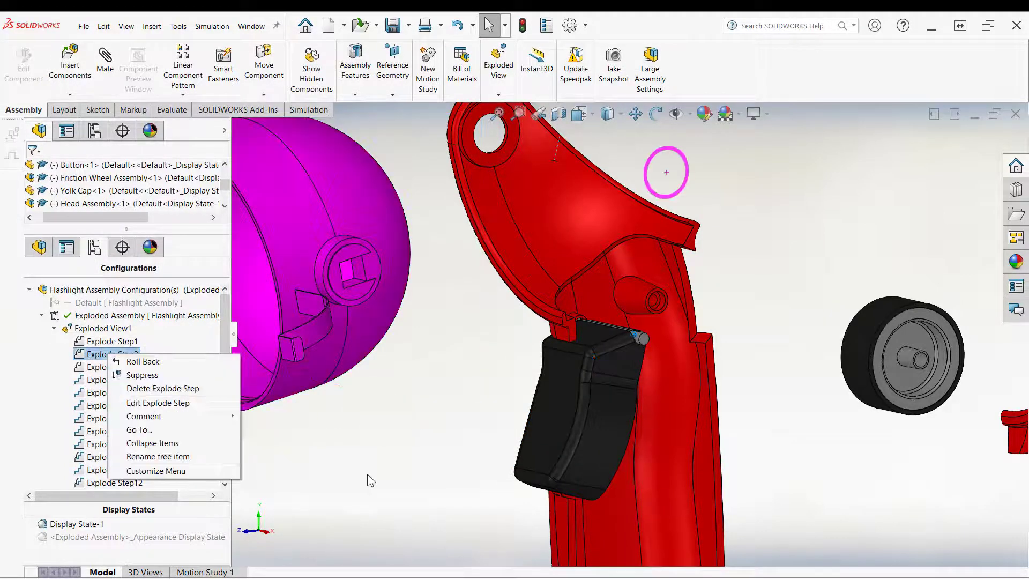
left_click(368, 473)
scroll(198, 481, "down", 6)
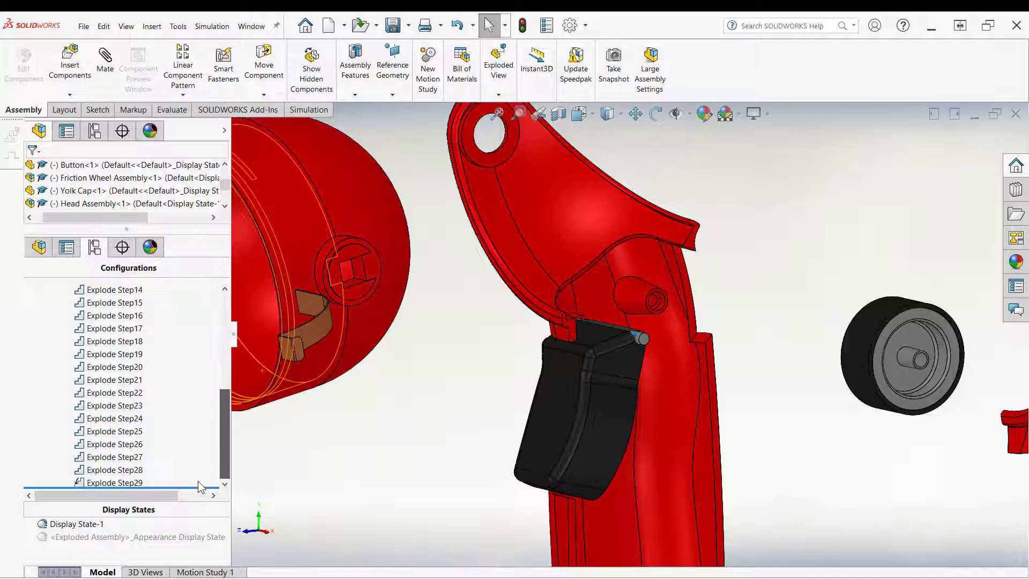
right_click(104, 483)
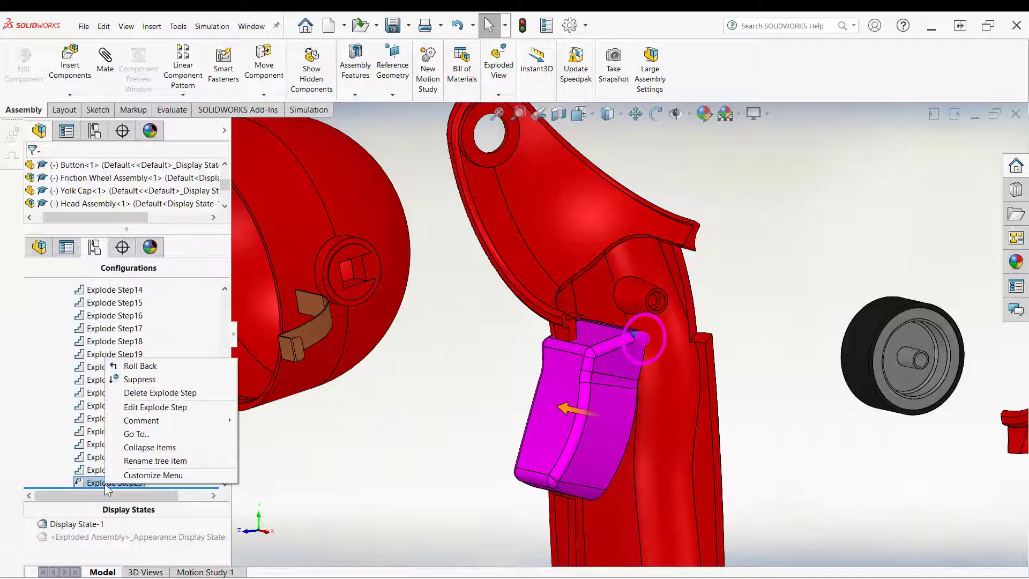
left_click(153, 408)
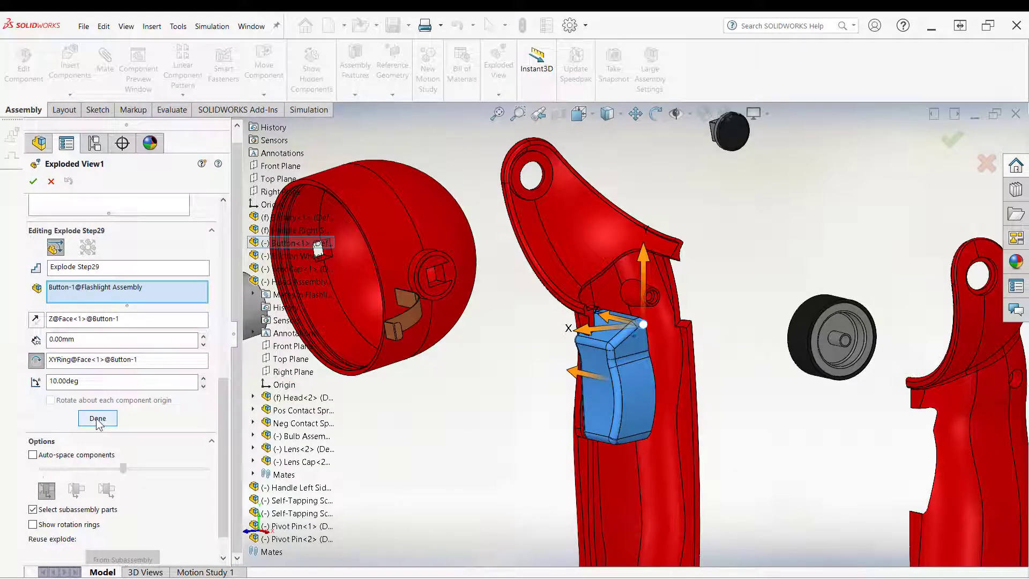
left_click(97, 419)
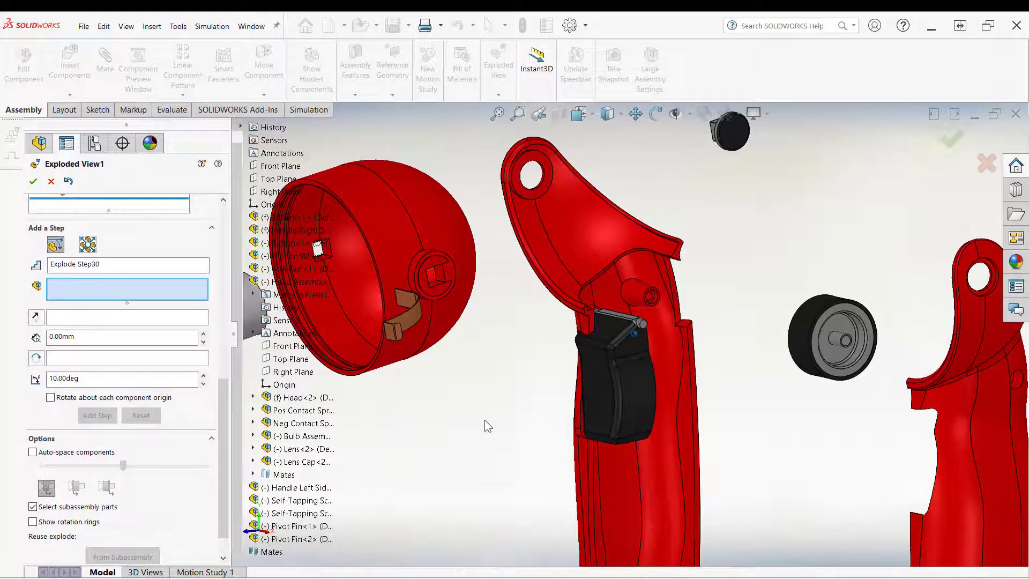
middle_click_drag(364, 409, 589, 467)
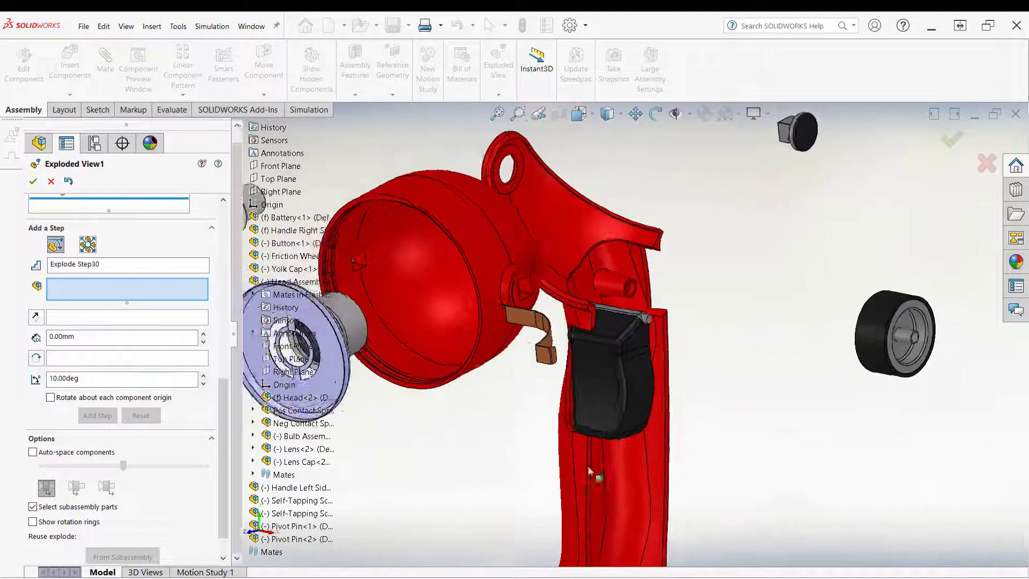
Step: Move the button about 66 mm along X as Explode Step30, then close the exploded view editor
scroll(638, 378, "down", 10)
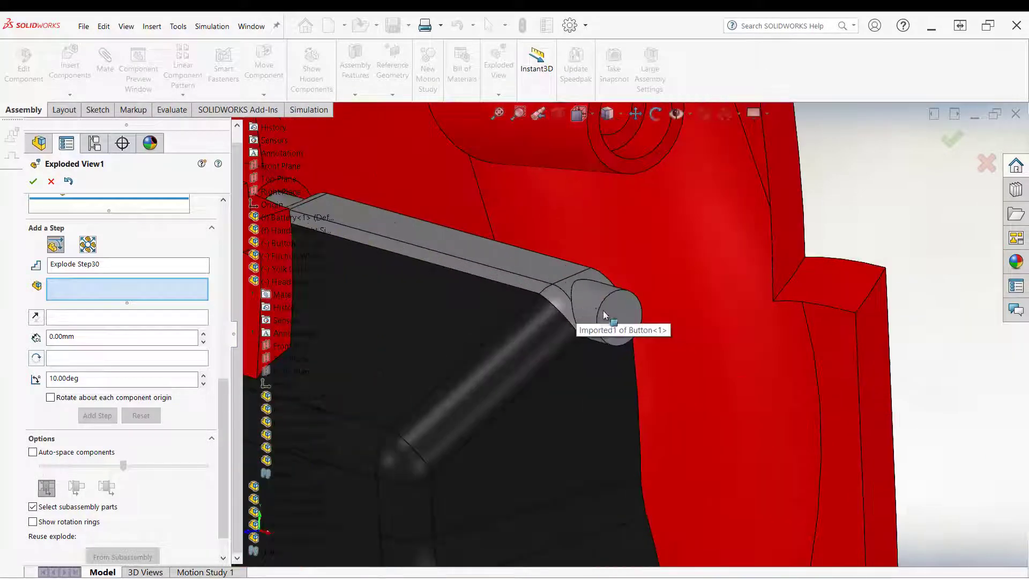
left_click(613, 316)
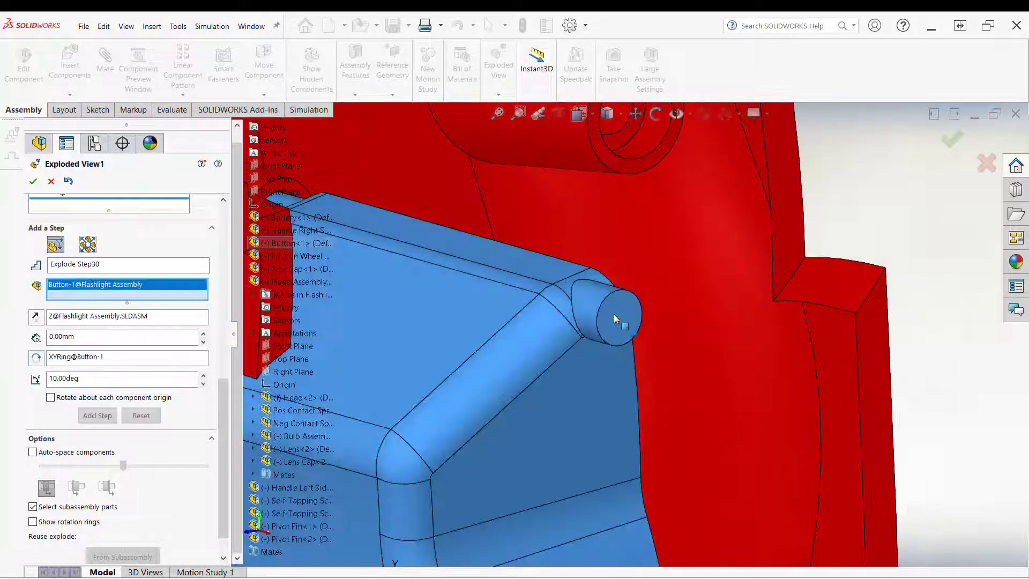
scroll(613, 316, "up", 10)
scroll(640, 405, "down", 2)
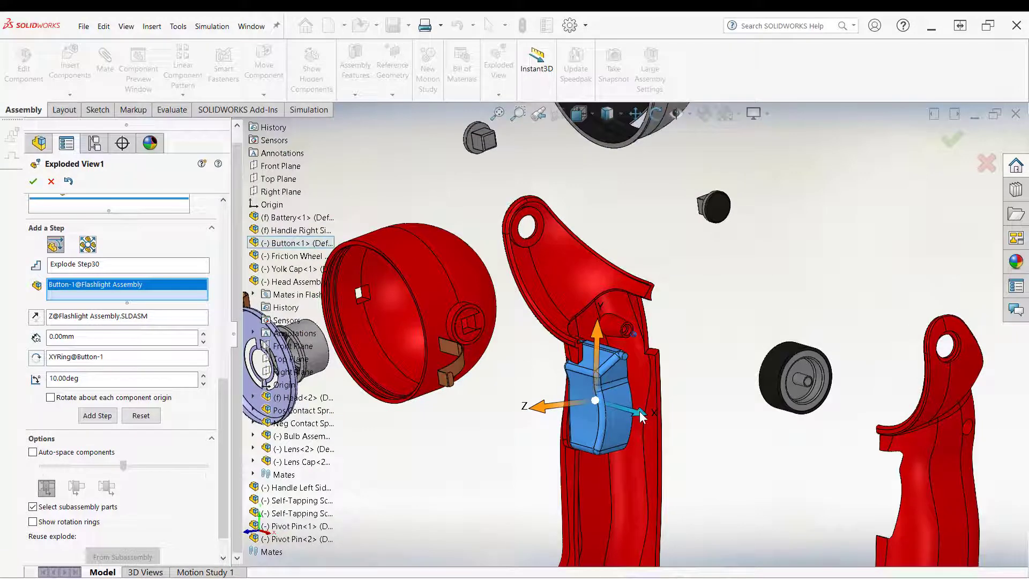
left_click_drag(642, 416, 748, 484)
scroll(616, 386, "up", 5)
scroll(614, 375, "down", 10)
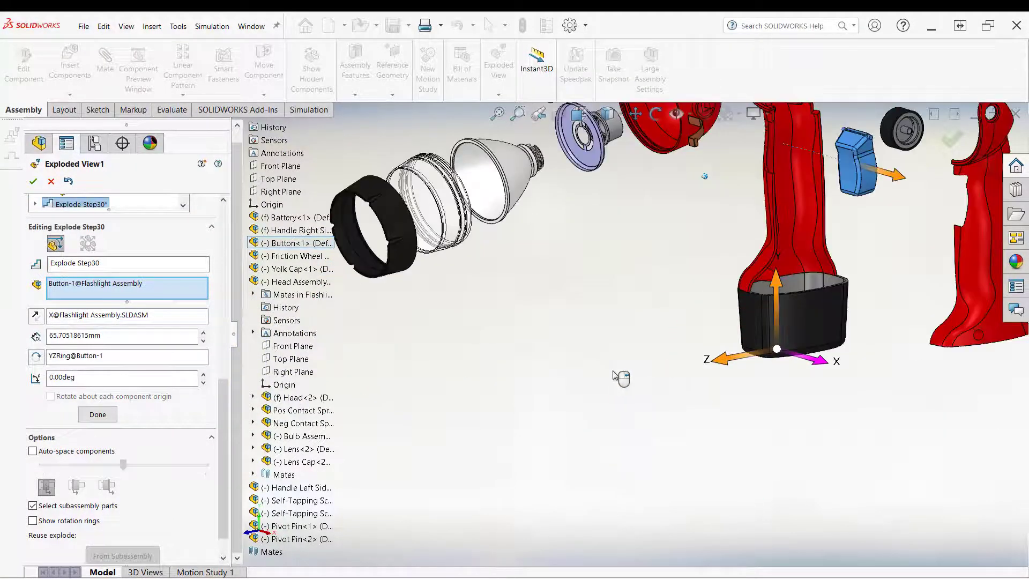
scroll(621, 377, "up", 3)
scroll(764, 235, "up", 3)
scroll(765, 234, "down", 3)
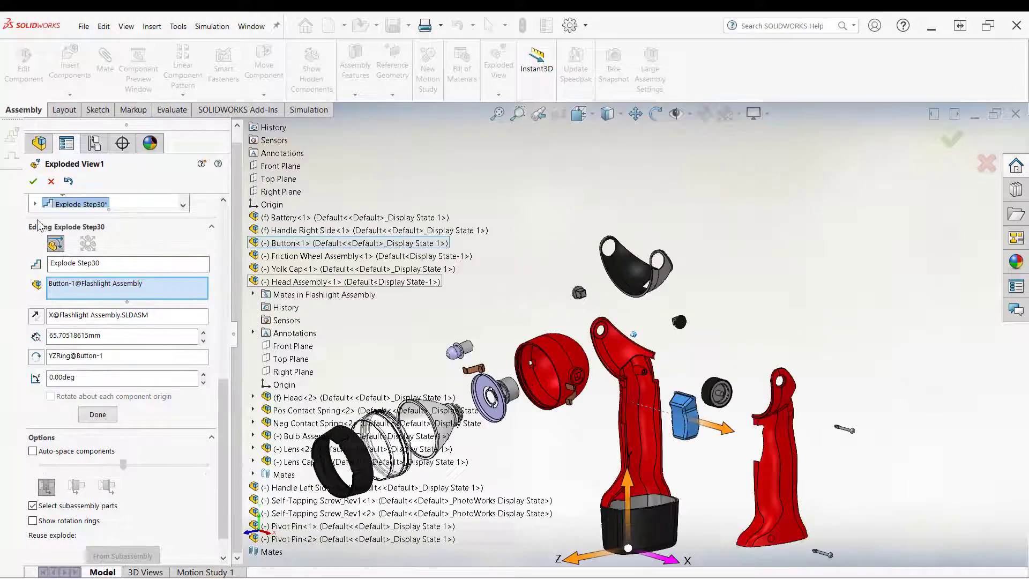
left_click(32, 181)
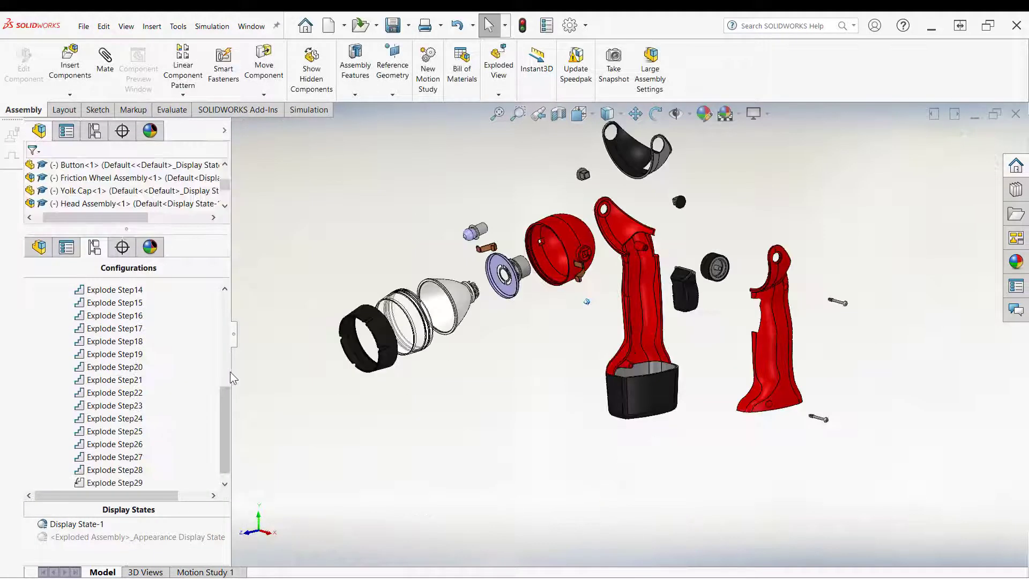
Step: Widen the configuration panel and collapse the exploded view
left_click_drag(229, 373, 149, 375)
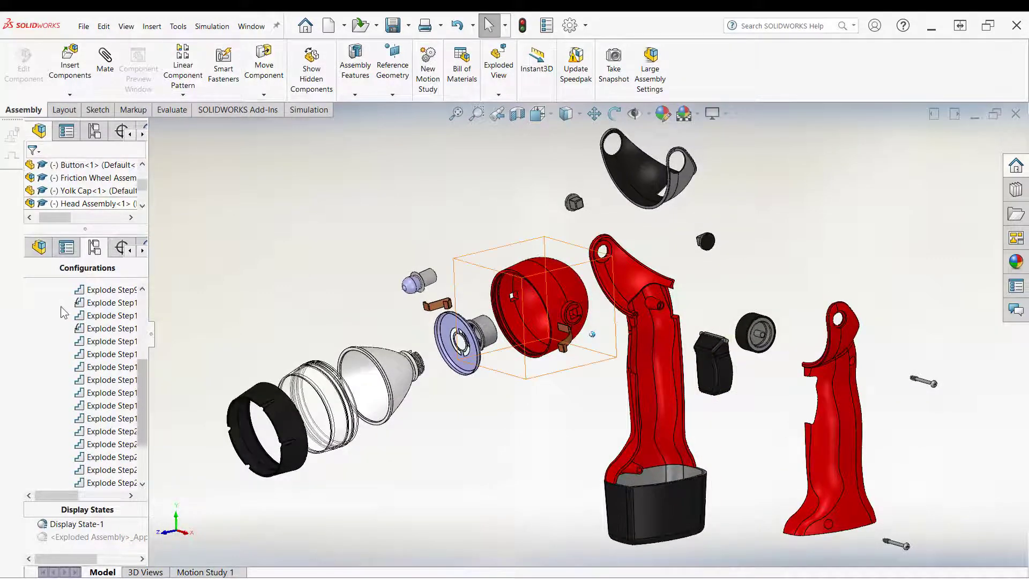
scroll(94, 292, "up", 4)
right_click(75, 328)
left_click(91, 333)
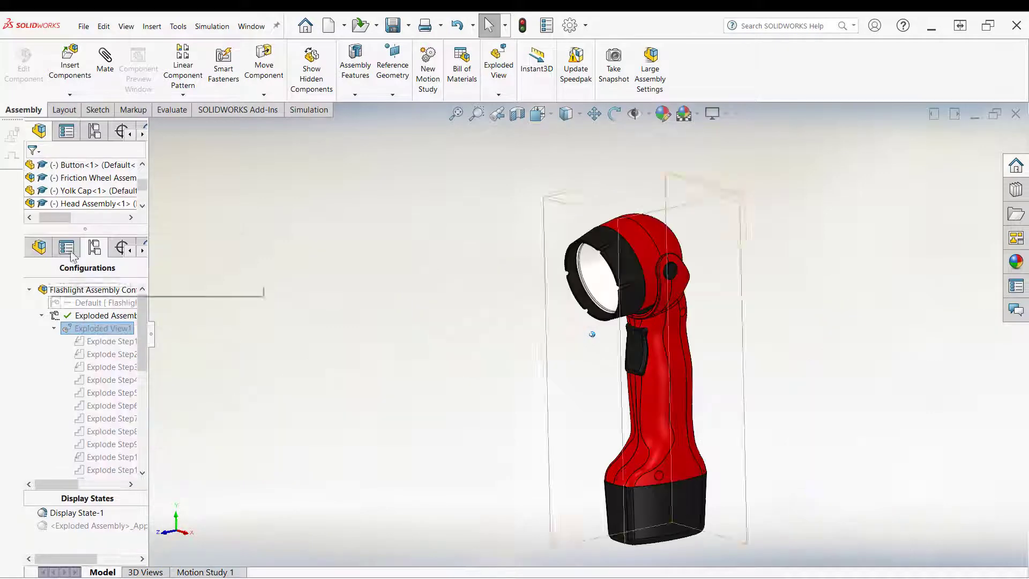
Step: Animate the explode of Exploded View1 and step through the final frames to check the button's motion
right_click(98, 330)
left_click(132, 352)
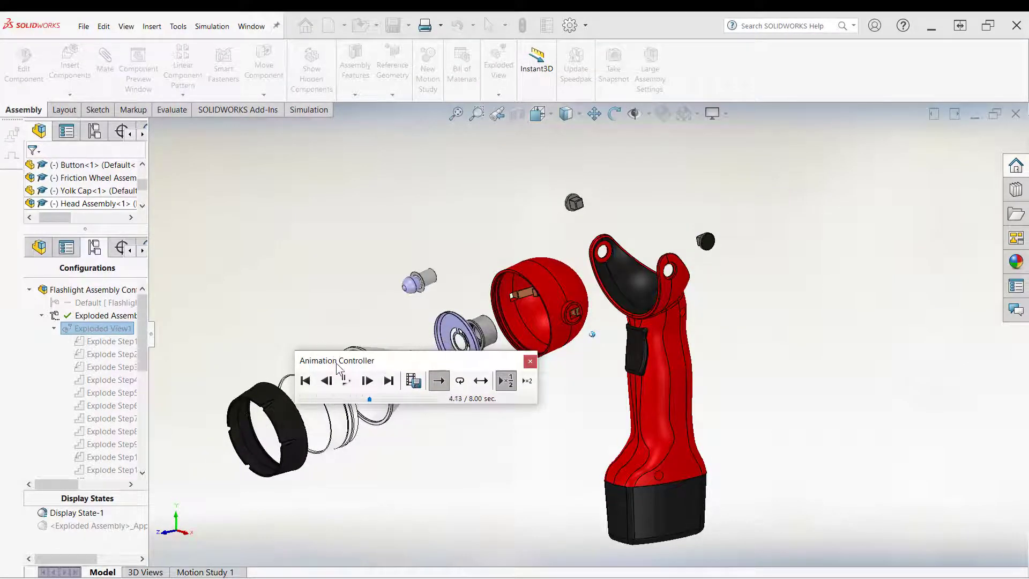
left_click_drag(337, 364, 255, 197)
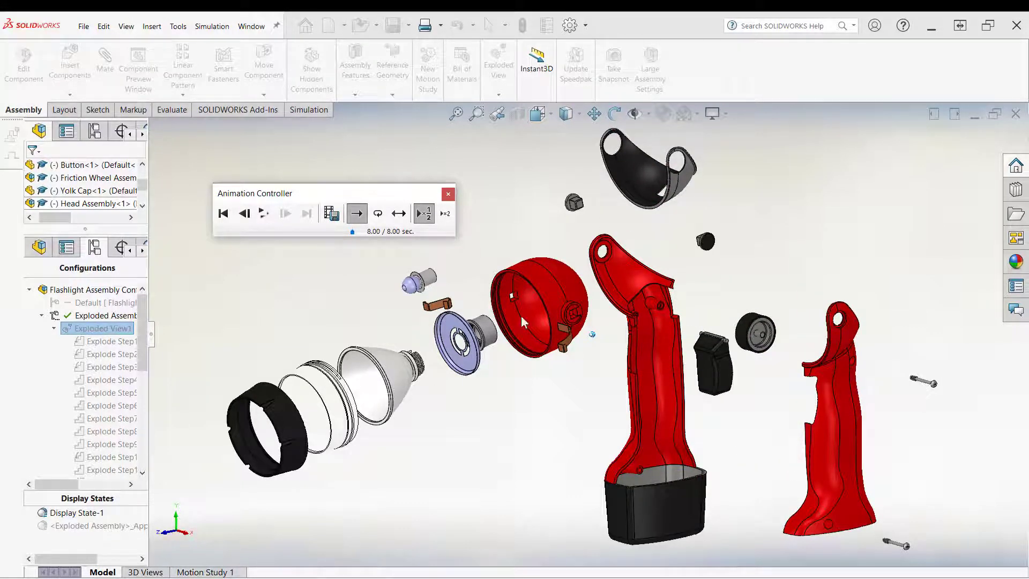
left_click(248, 214)
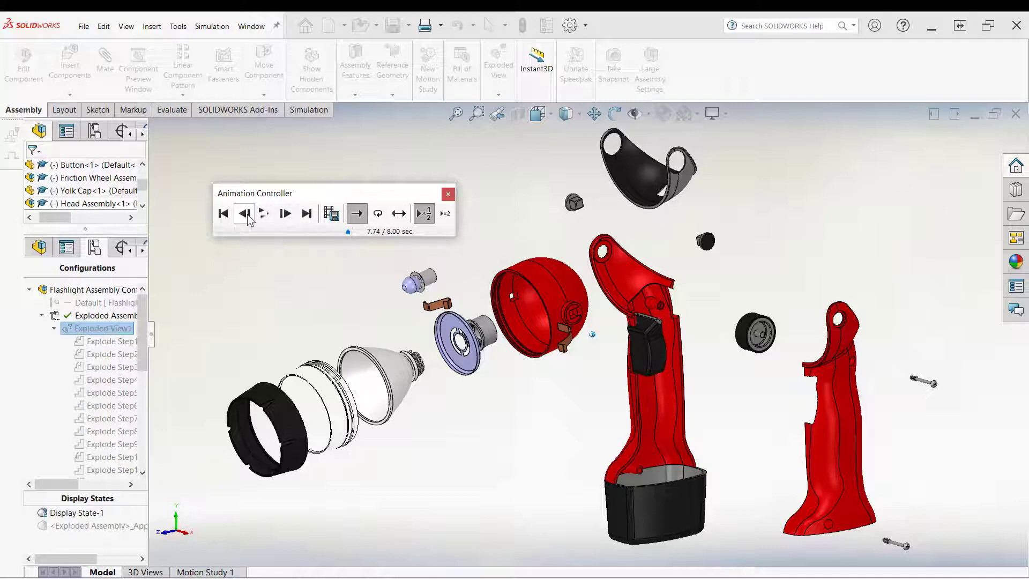
scroll(651, 358, "down", 6)
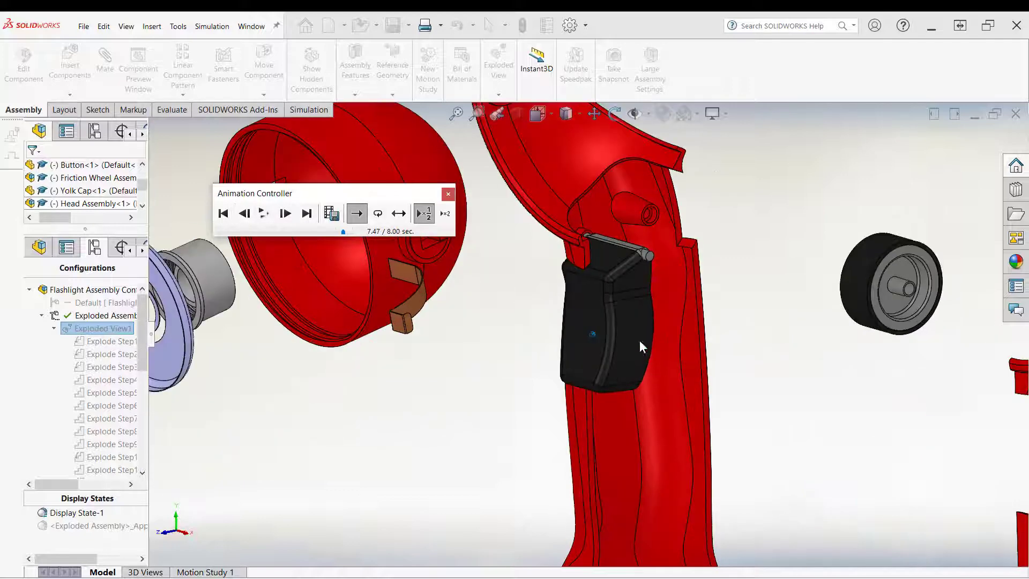
scroll(597, 264, "up", 2)
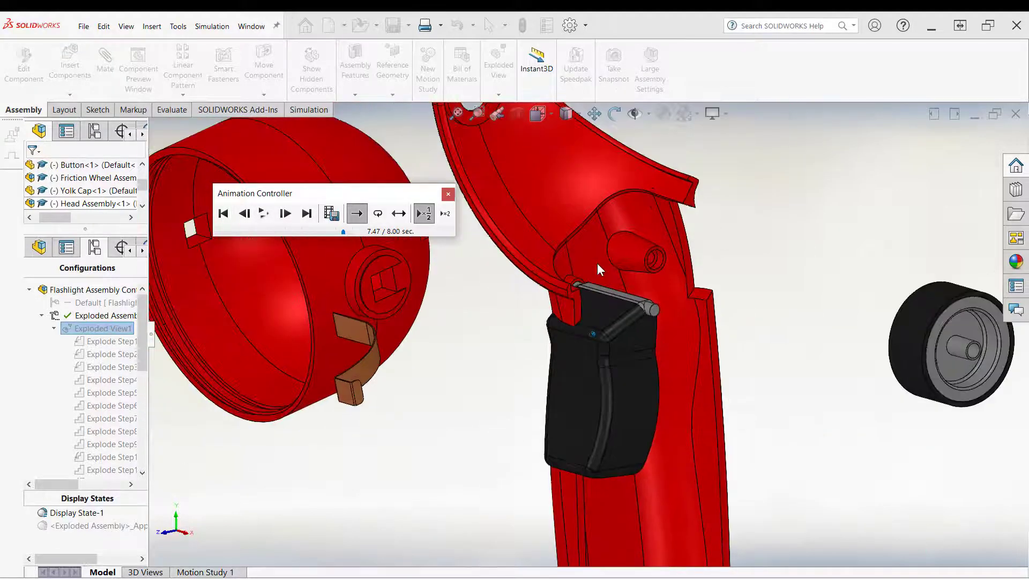
left_click(286, 215)
left_click(286, 214)
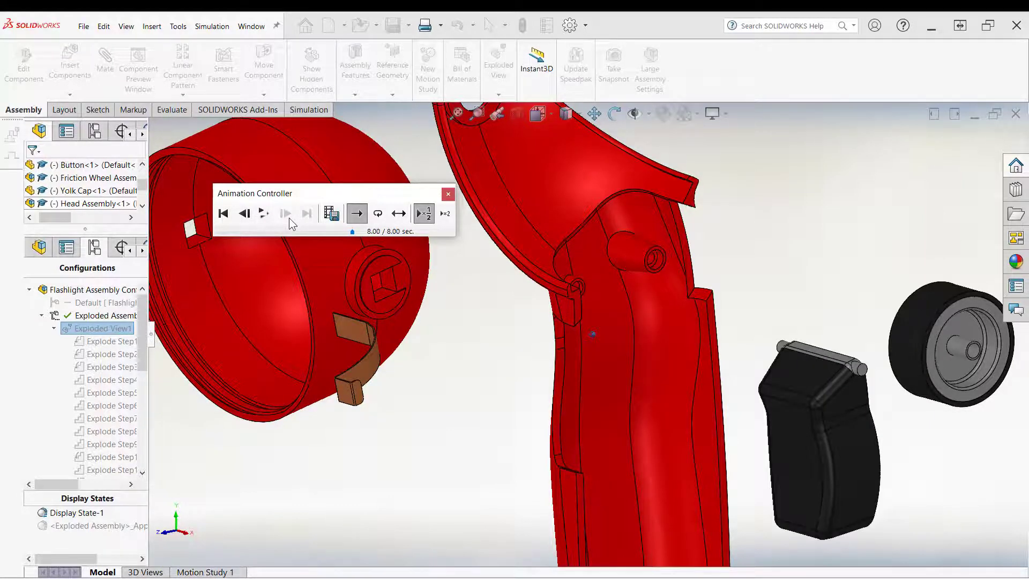
scroll(516, 292, "up", 5)
scroll(516, 293, "up", 4)
scroll(578, 340, "down", 4)
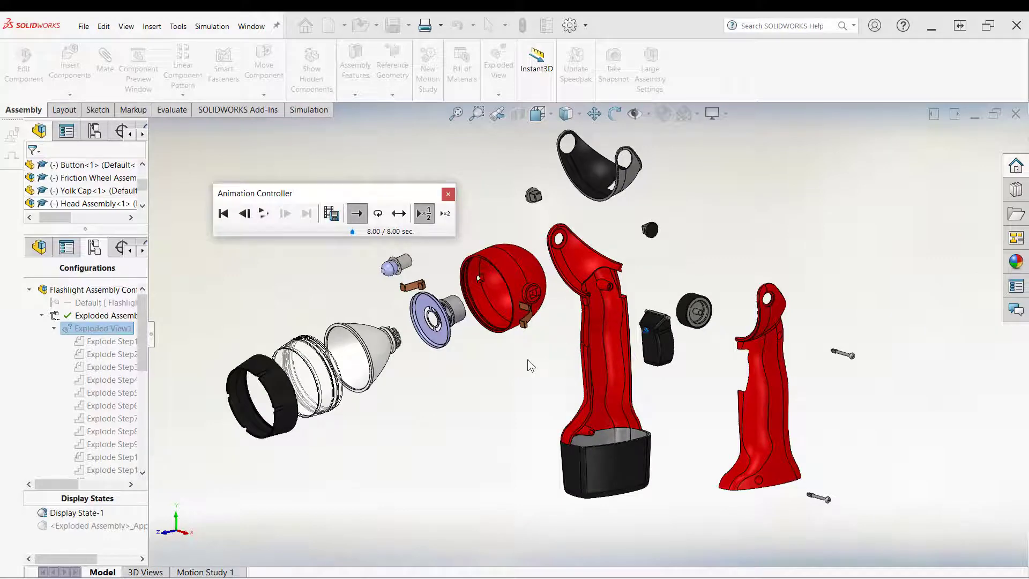
scroll(457, 264, "down", 1)
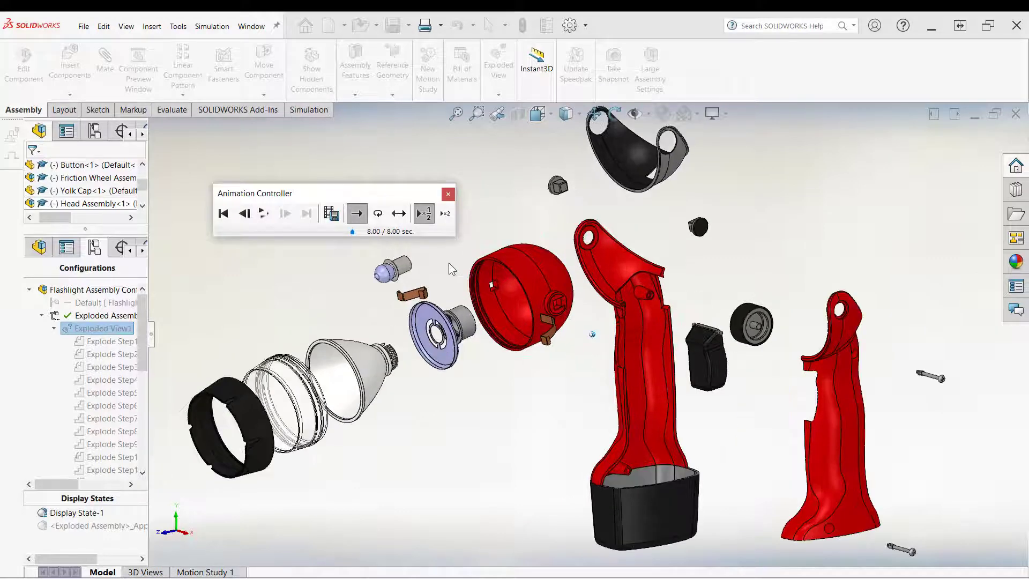
Step: Animate the collapse of Exploded View1 and close the animation controller
middle_click(449, 264)
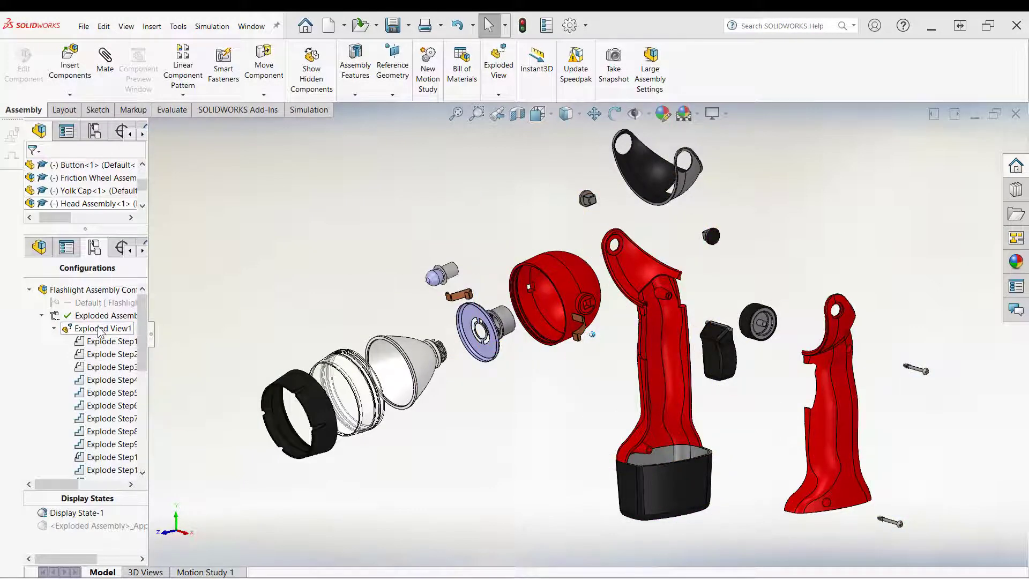
right_click(99, 329)
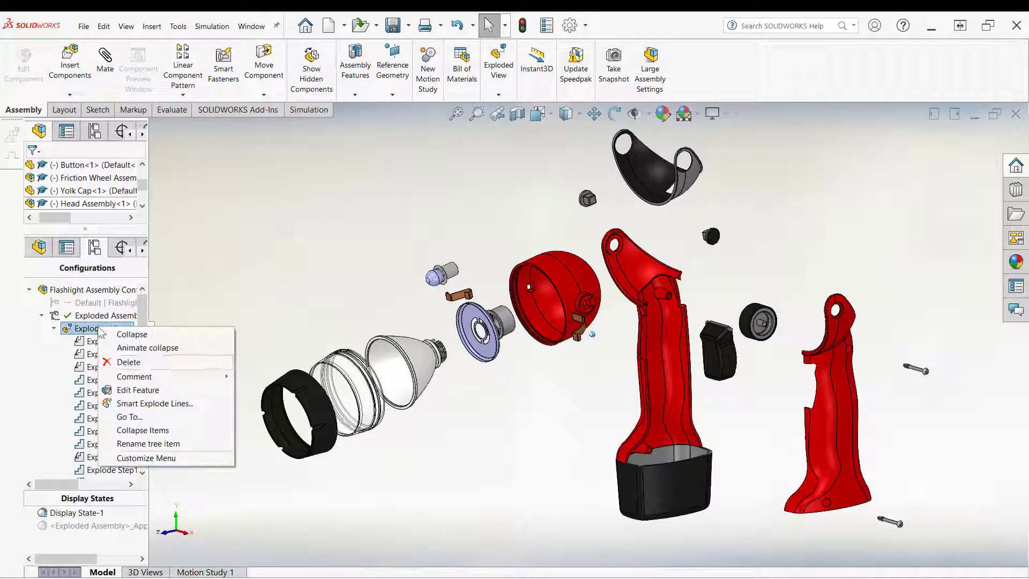
left_click(143, 351)
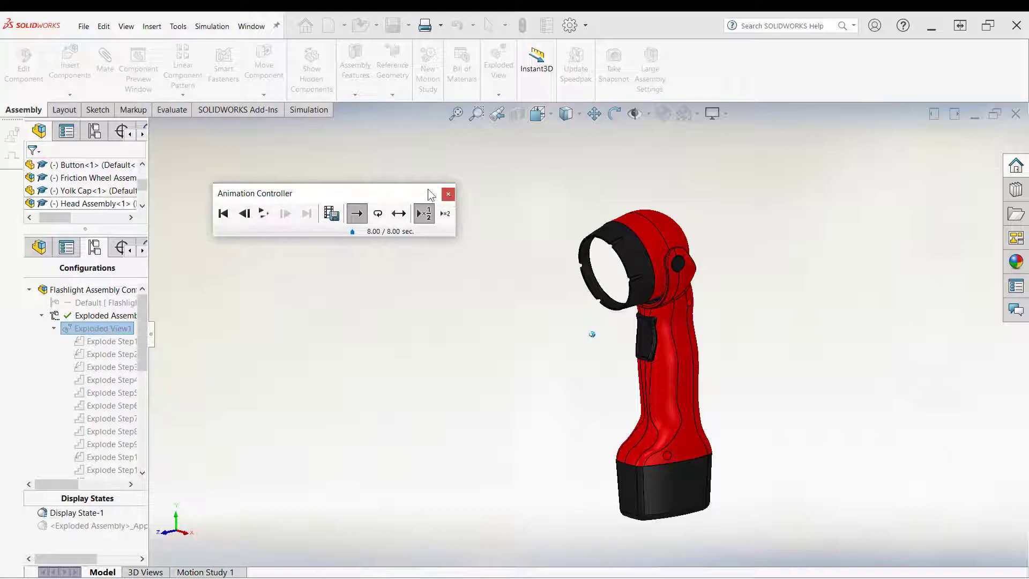
left_click_drag(373, 199, 377, 262)
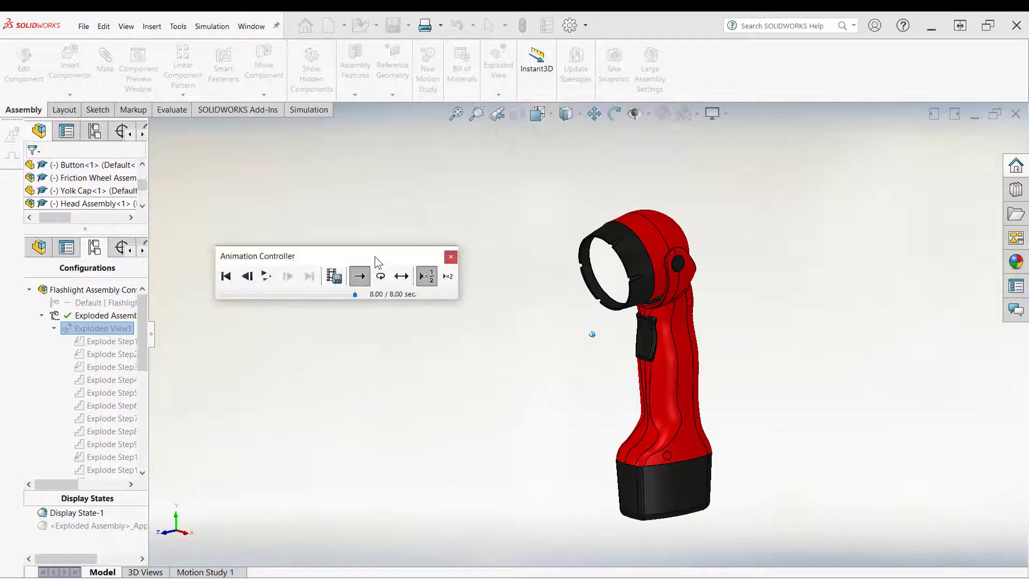
left_click(450, 256)
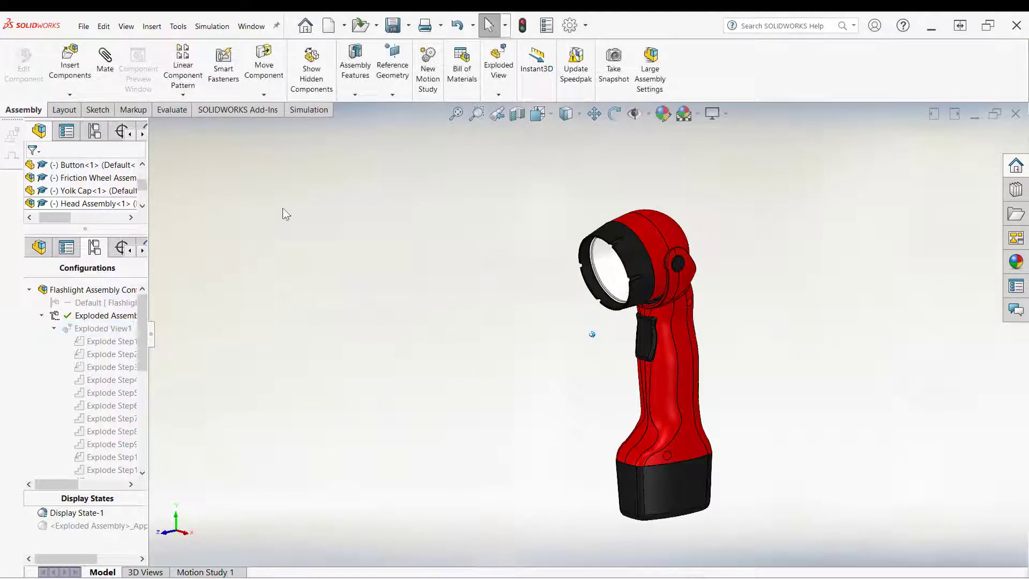
Step: Enable the PhotoView 360 add-in from the add-ins list
left_click(585, 25)
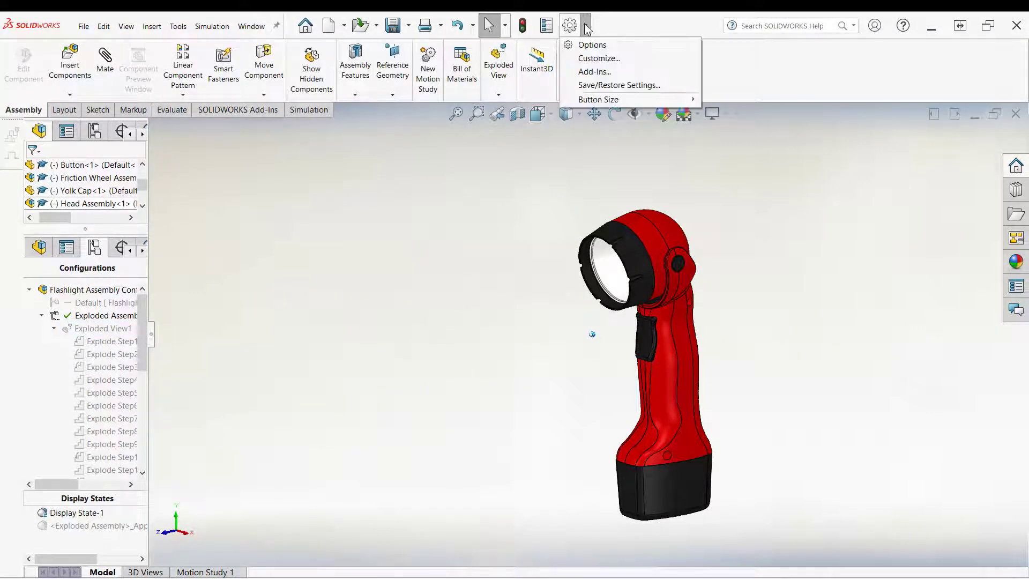
left_click(595, 75)
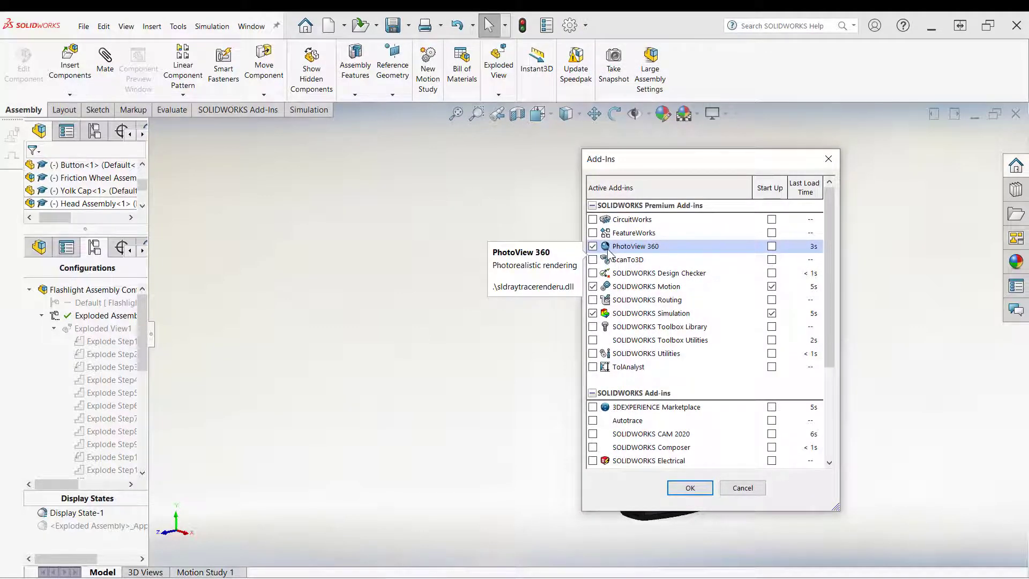
left_click(690, 488)
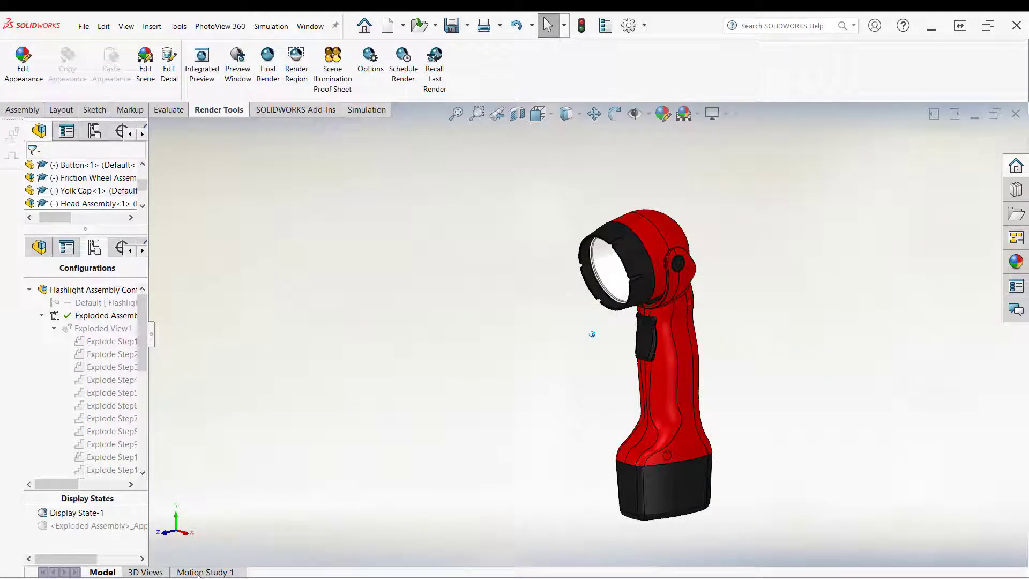
Step: In Motion Study 1, create a 30-second collapse animation starting at 0 with the Animation Wizard and play it
left_click(199, 572)
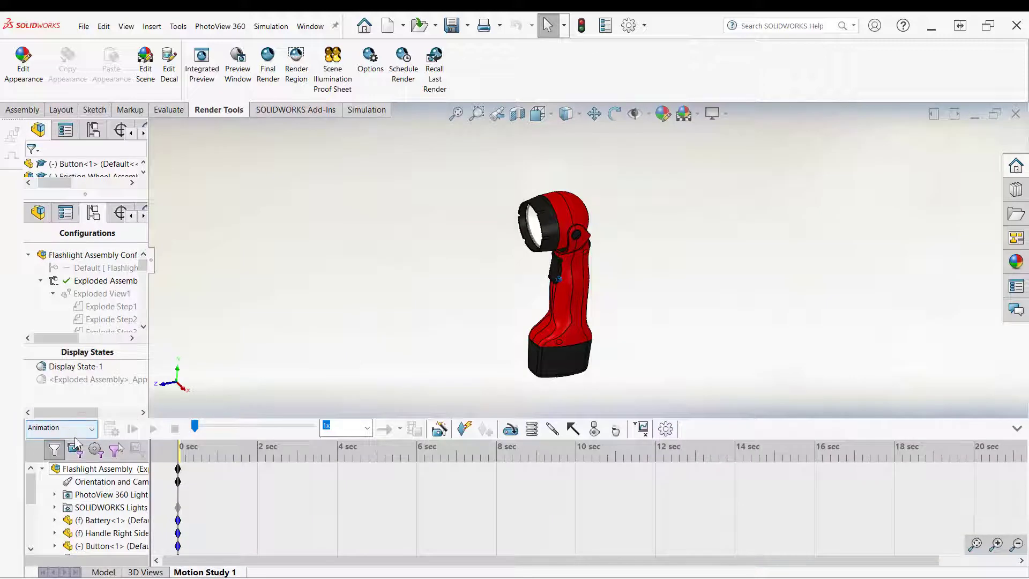
left_click(76, 429)
left_click(83, 430)
left_click(440, 429)
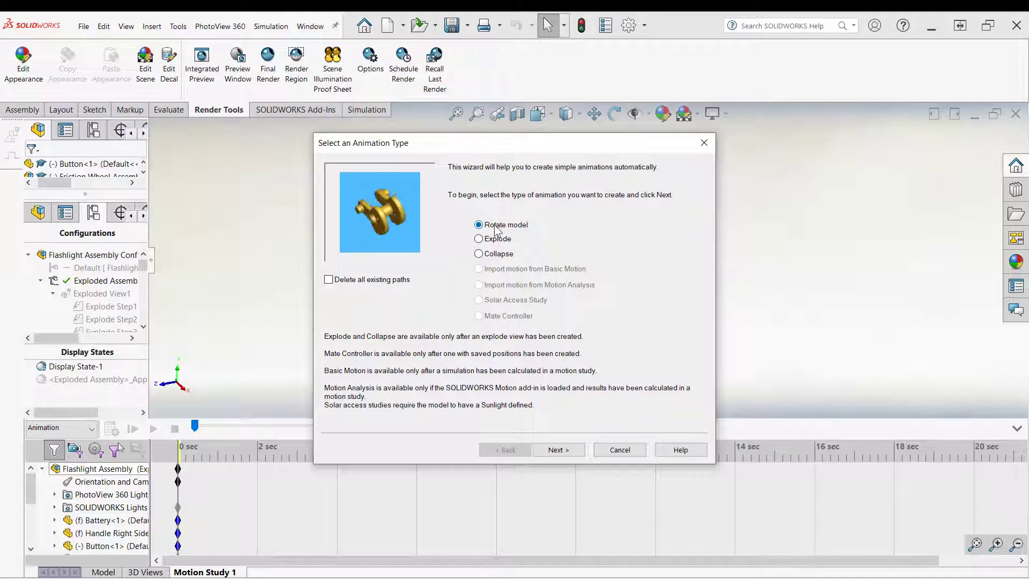
left_click(478, 255)
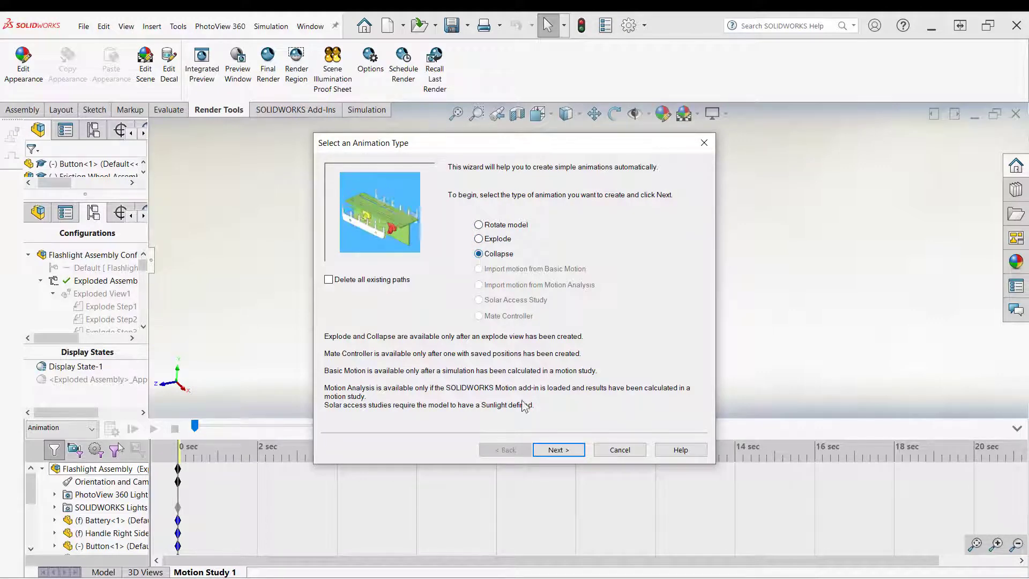
left_click(559, 452)
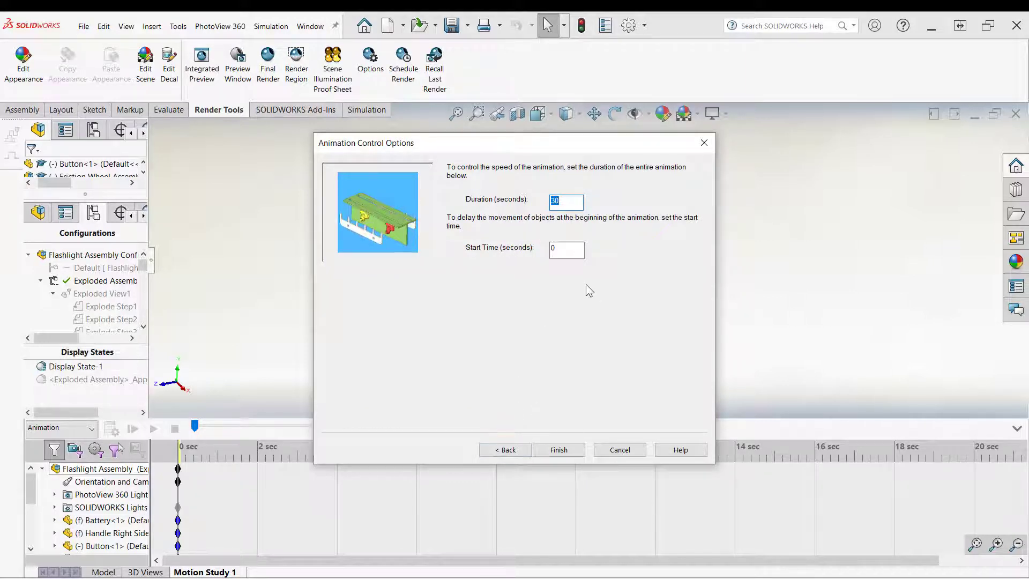
left_click(558, 450)
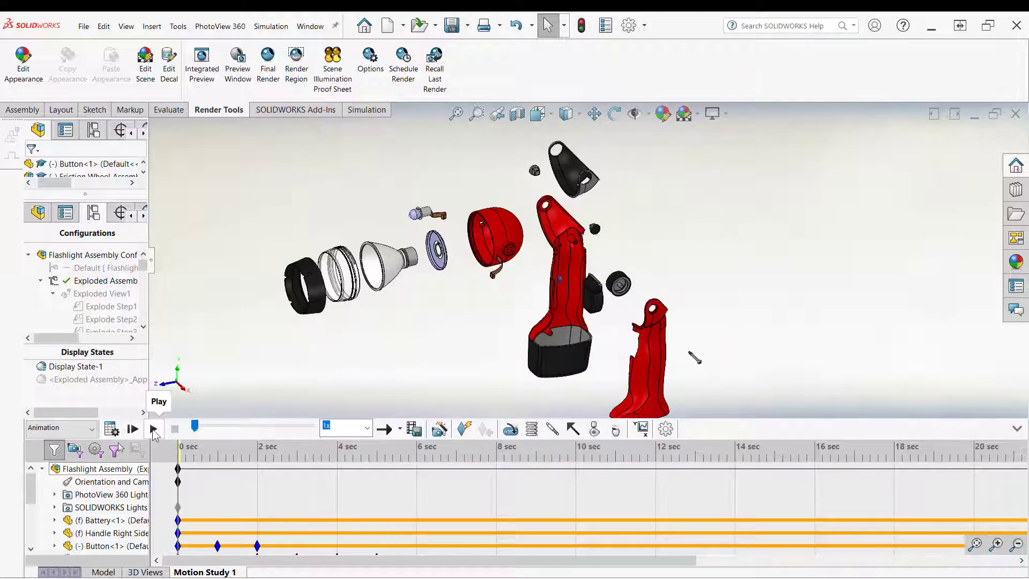
left_click(153, 429)
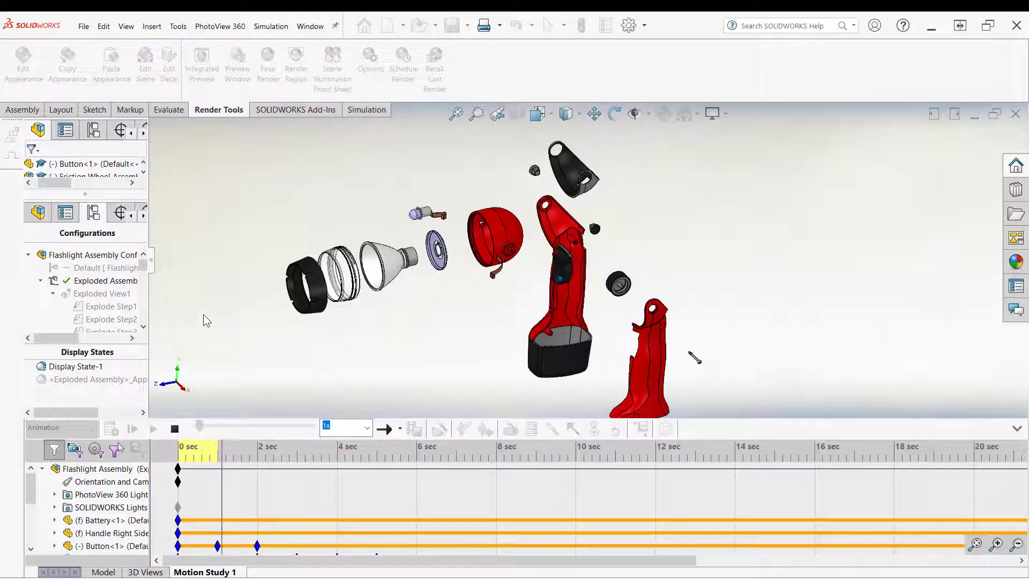